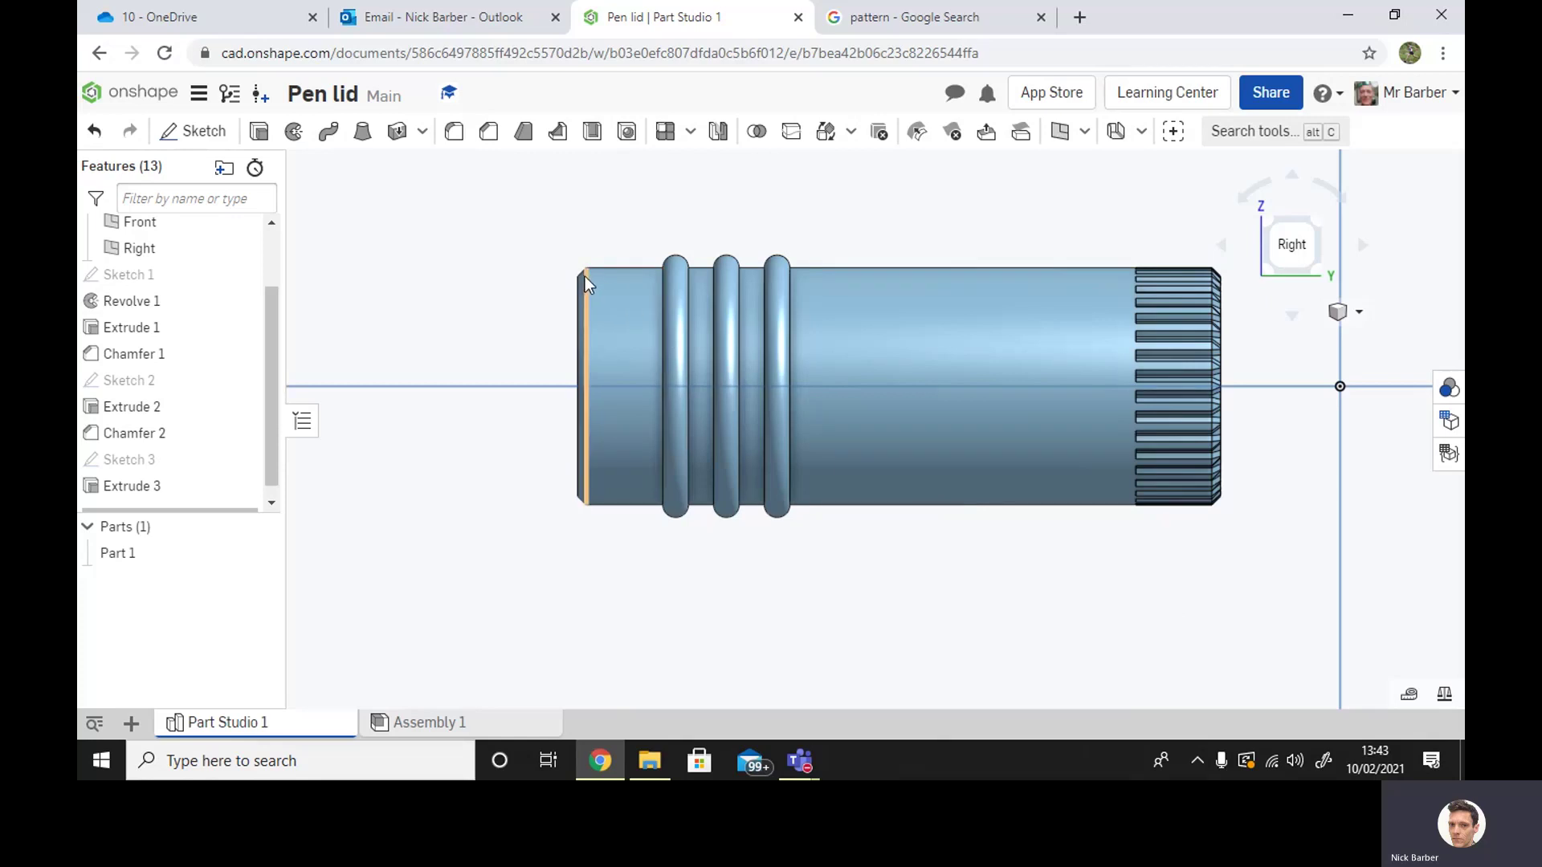
Open Chamfer 1 on the lid's plain end to review its settings, and accept it without edits
click(133, 353)
right_click(133, 353)
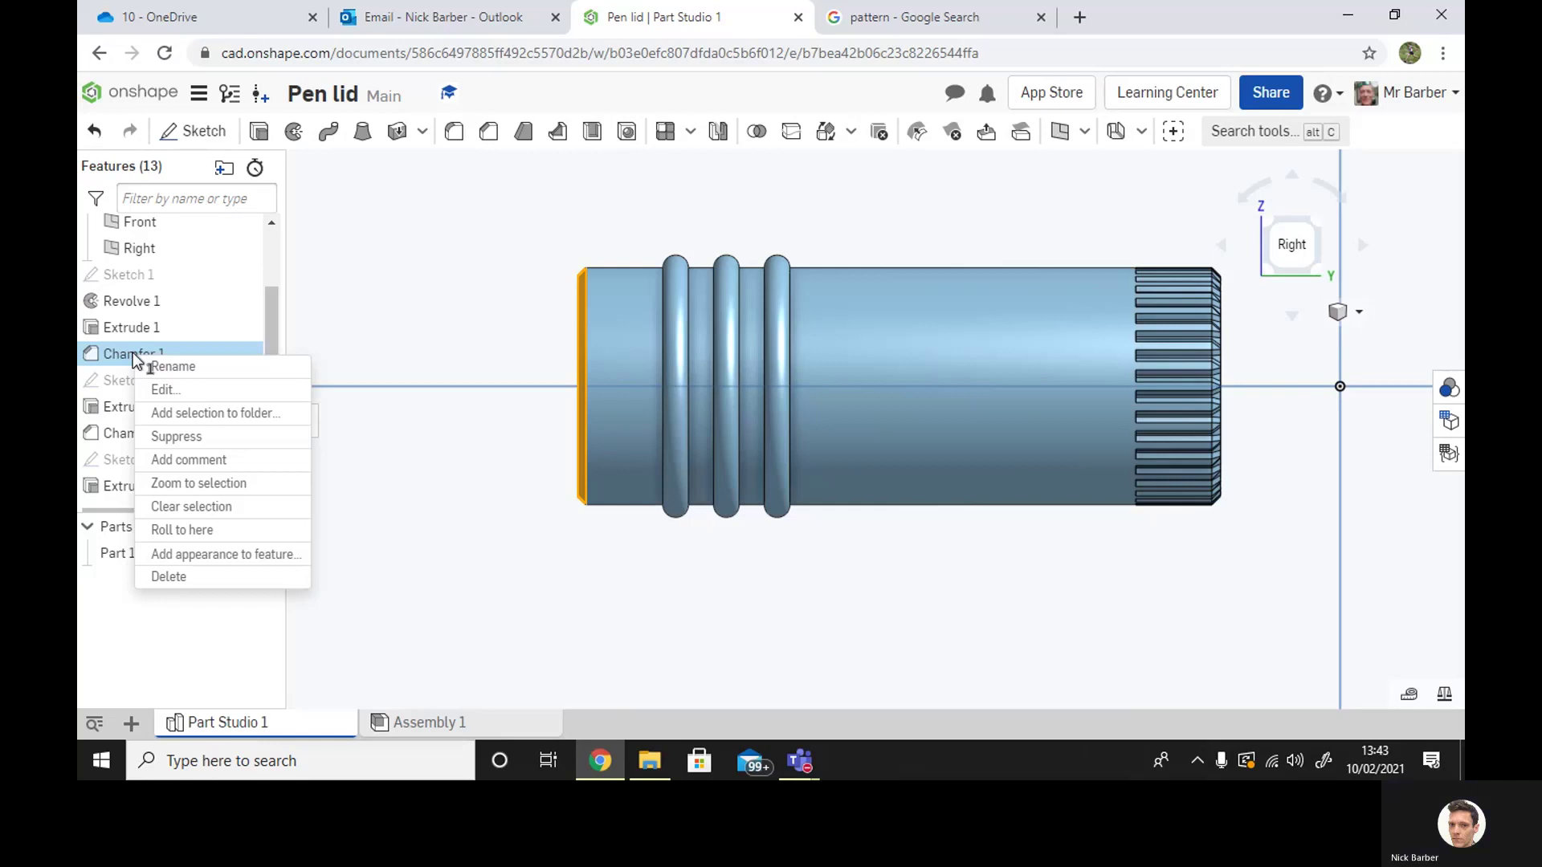
click(159, 391)
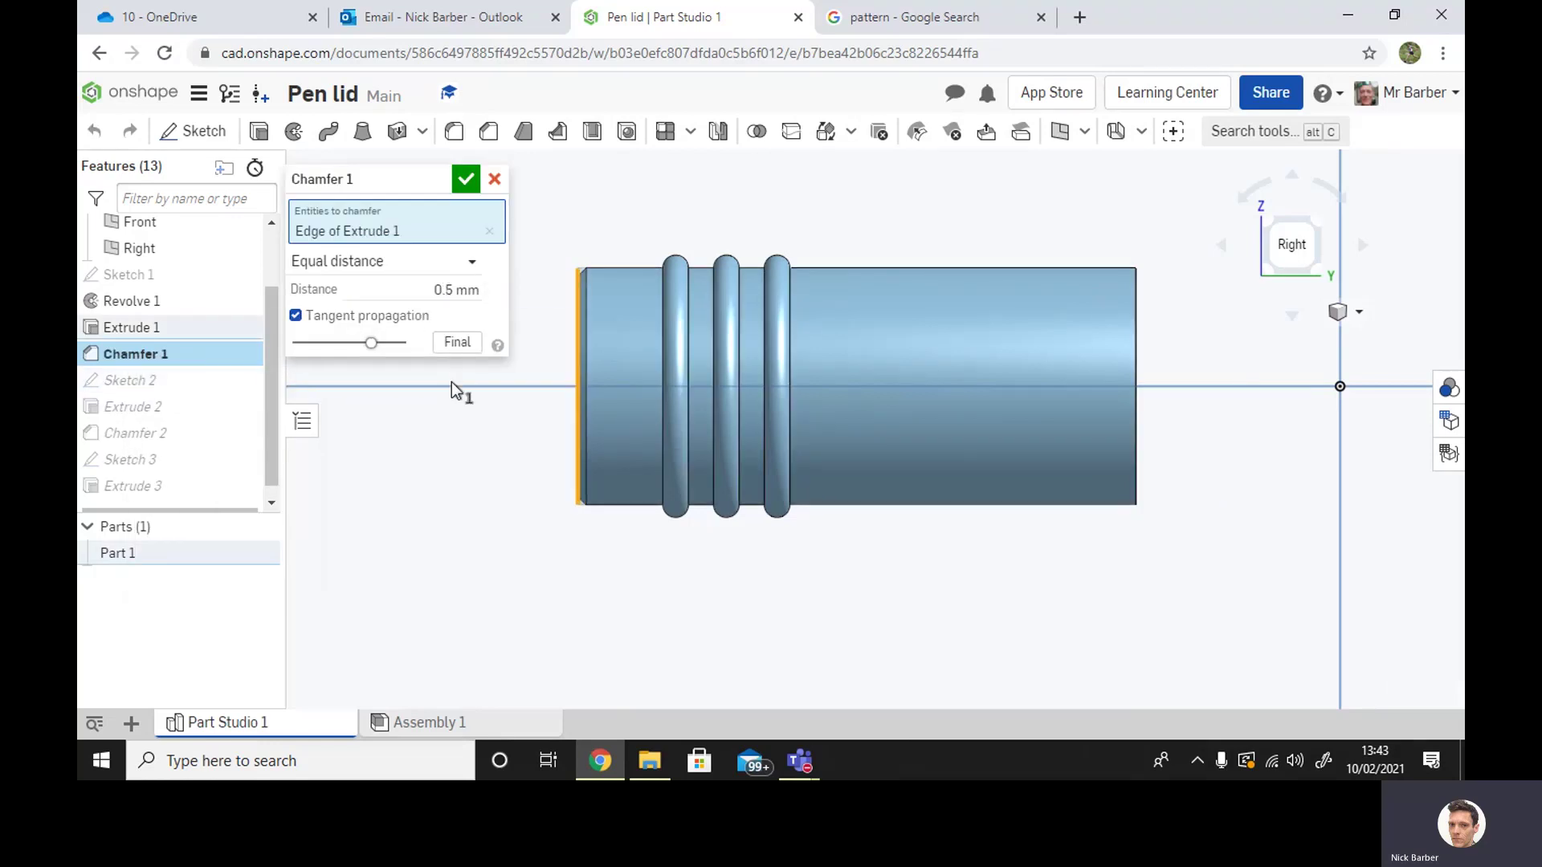
click(463, 179)
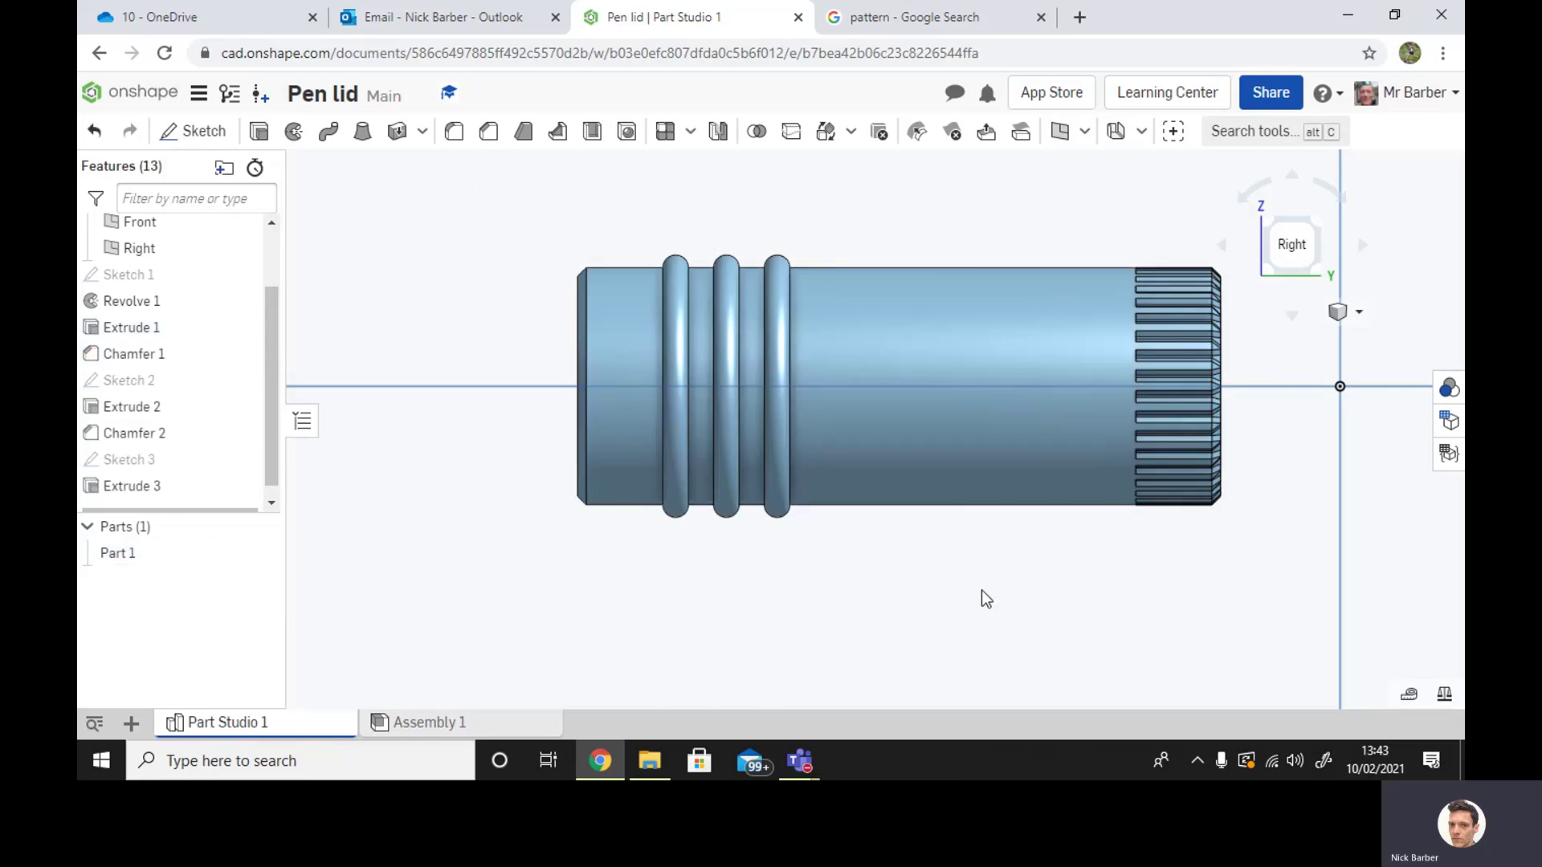
Examine the ribbed grip, its chamfered edge and the circular groove on the lid's end face from several angles
right_drag(981, 599, 1126, 334)
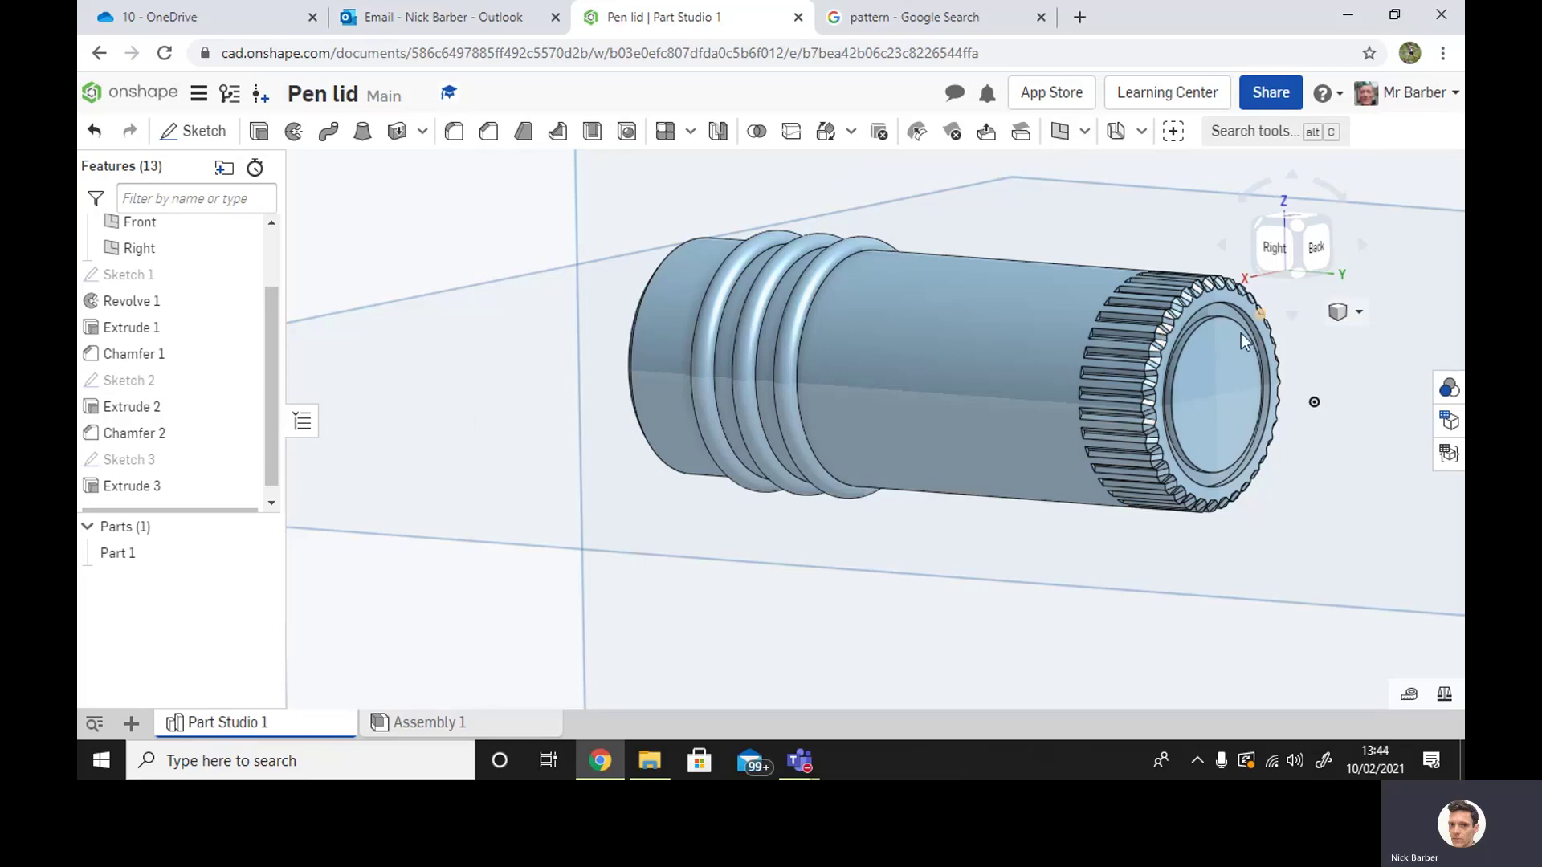
scroll(1130, 448, up, 2)
scroll(1132, 443, up, 3)
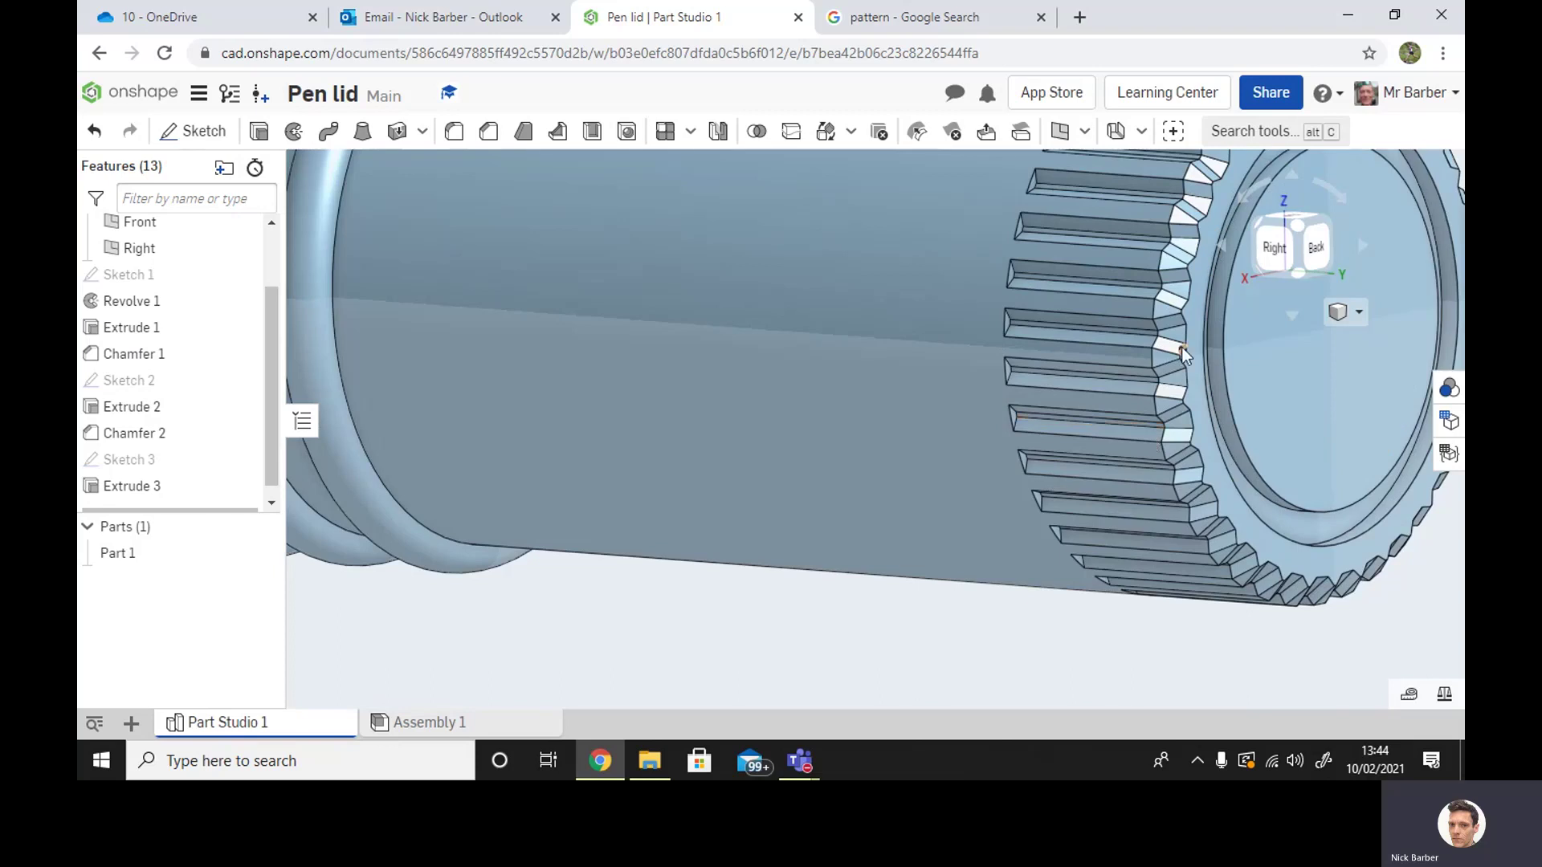
scroll(1099, 606, up, 1)
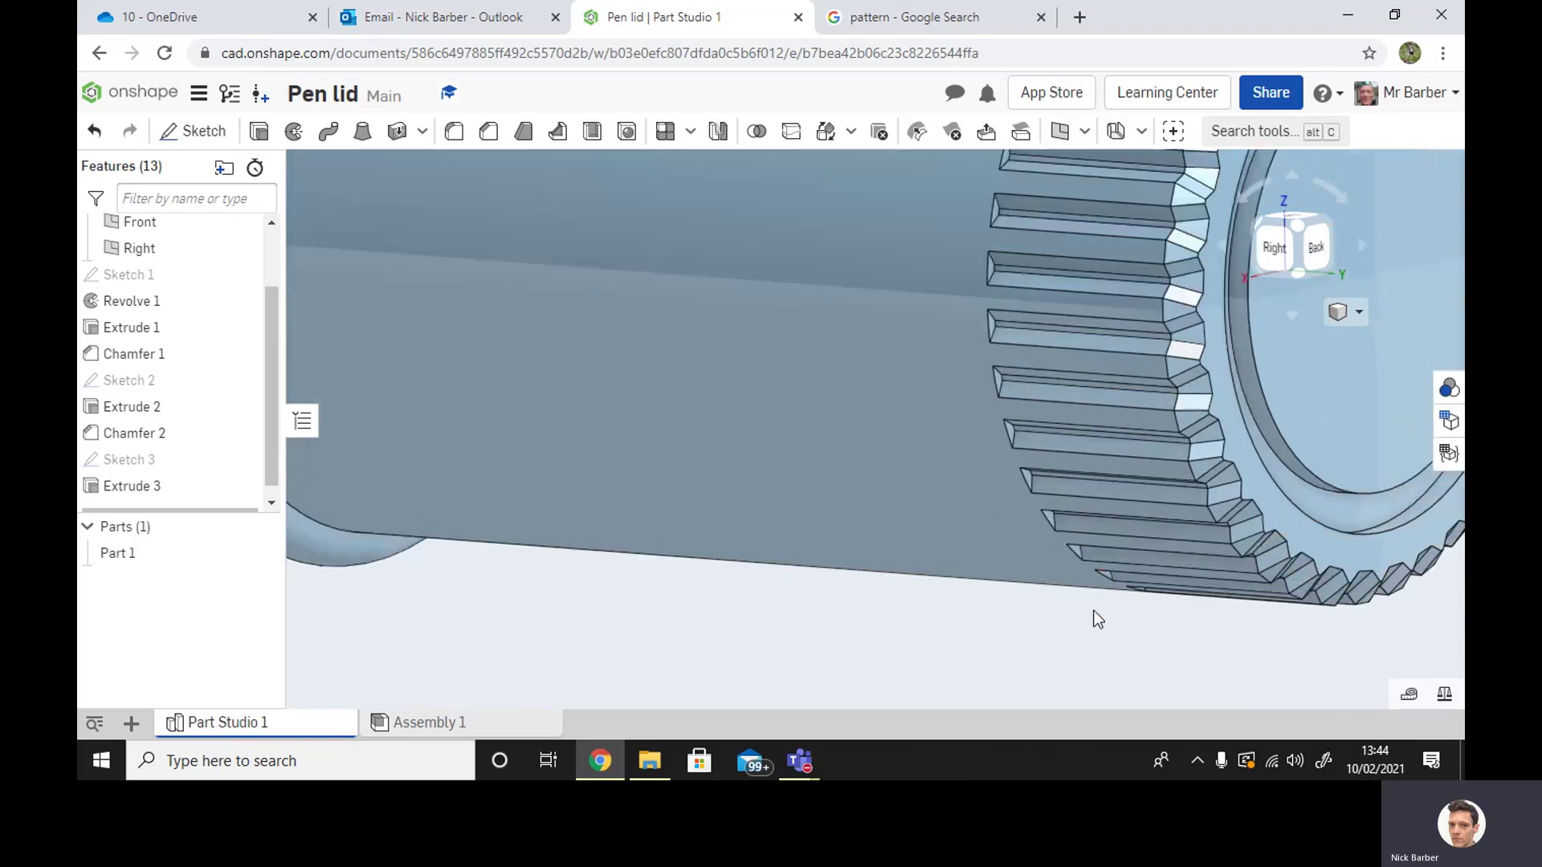
scroll(1100, 608, down, 5)
right_drag(1236, 643, 1197, 647)
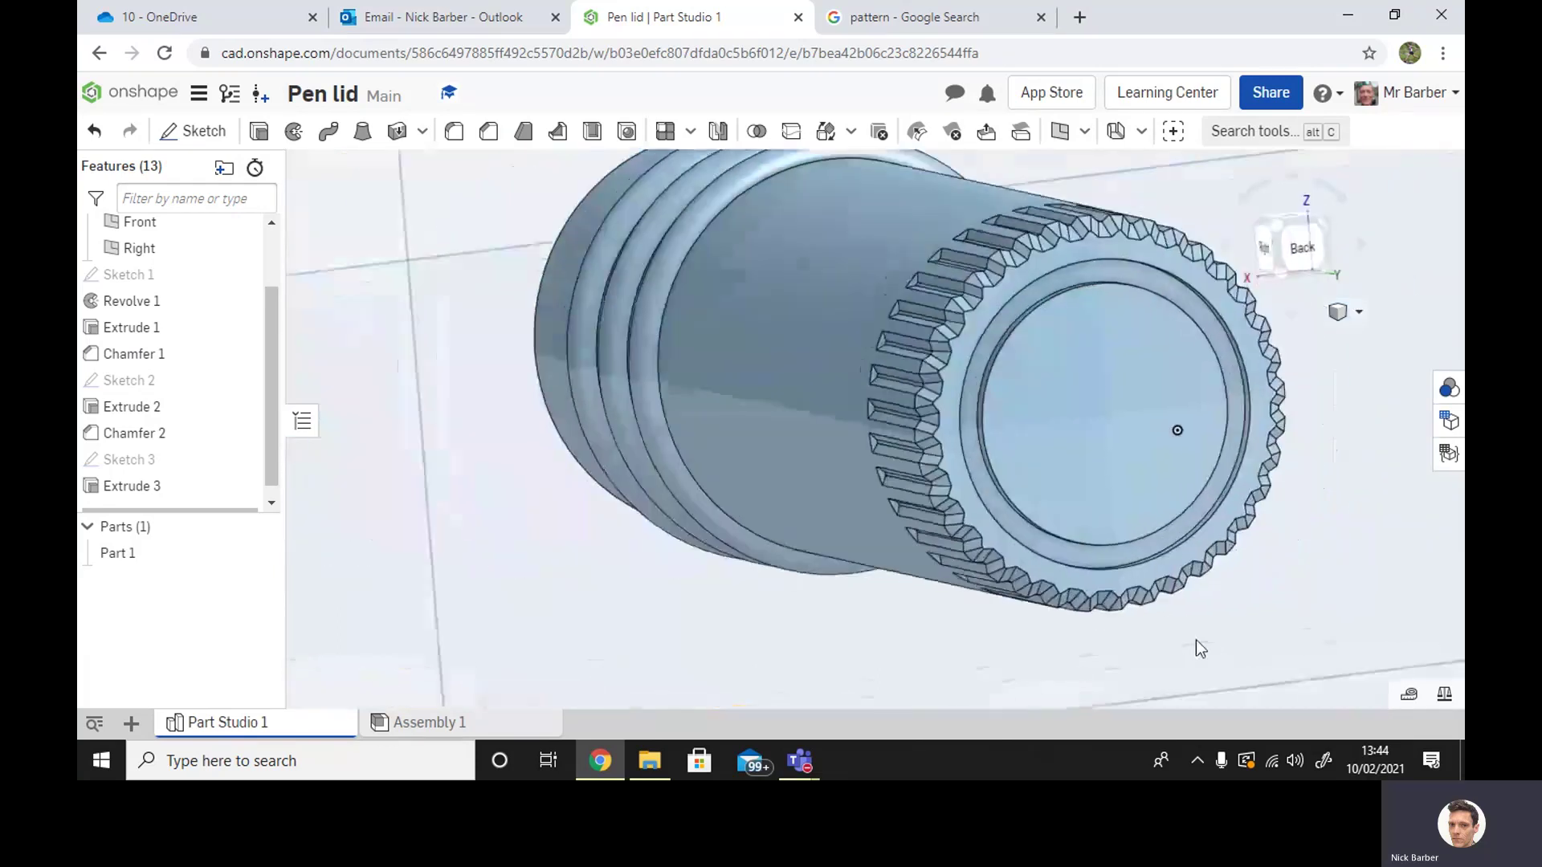
scroll(1196, 634, up, 3)
scroll(1194, 618, down, 1)
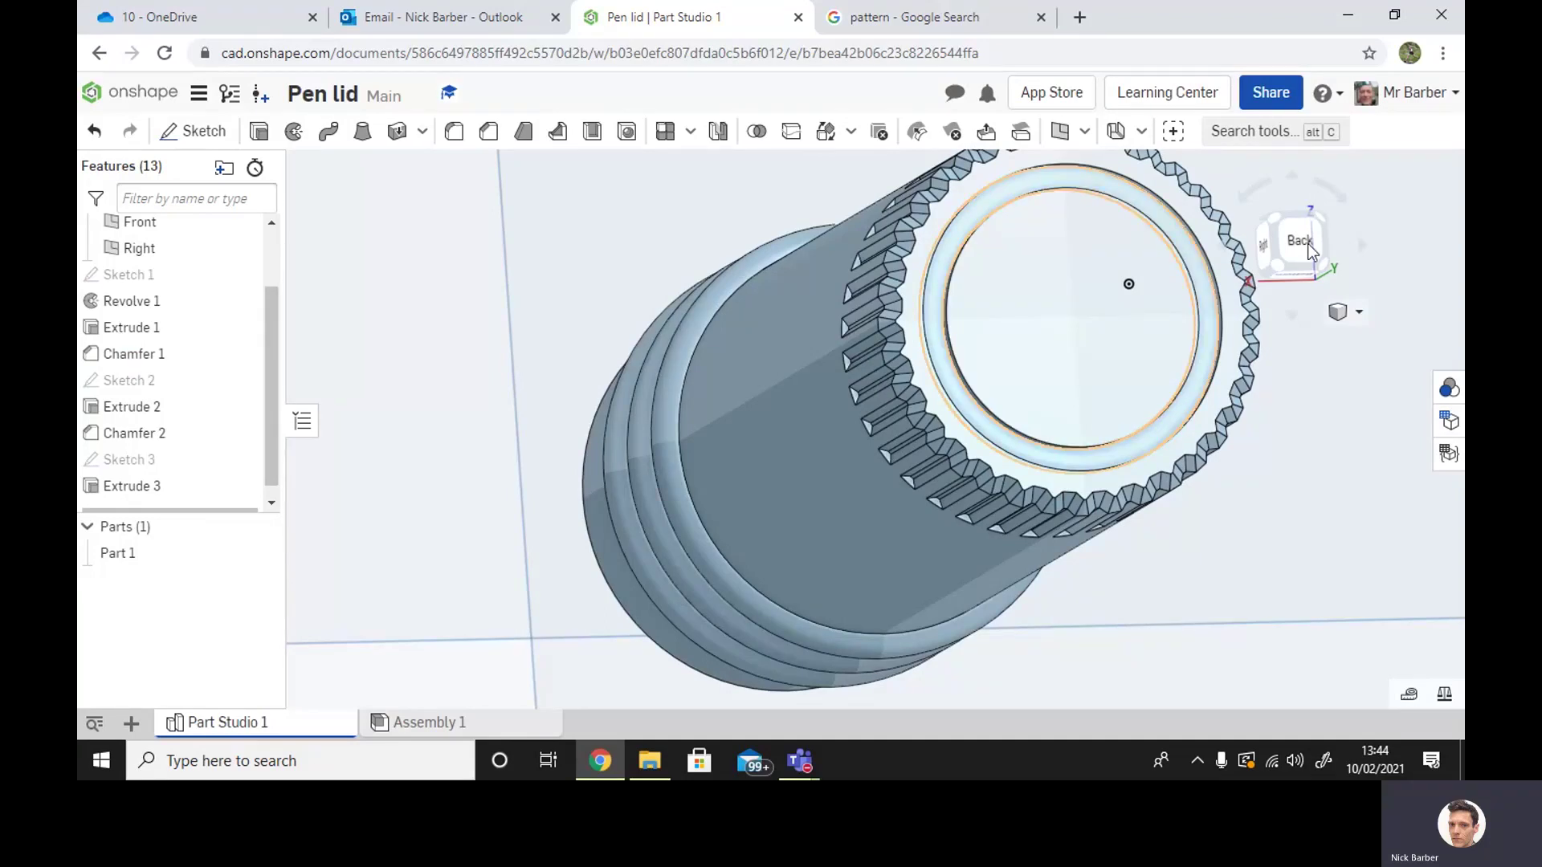
scroll(1167, 374, up, 2)
scroll(1168, 373, down, 3)
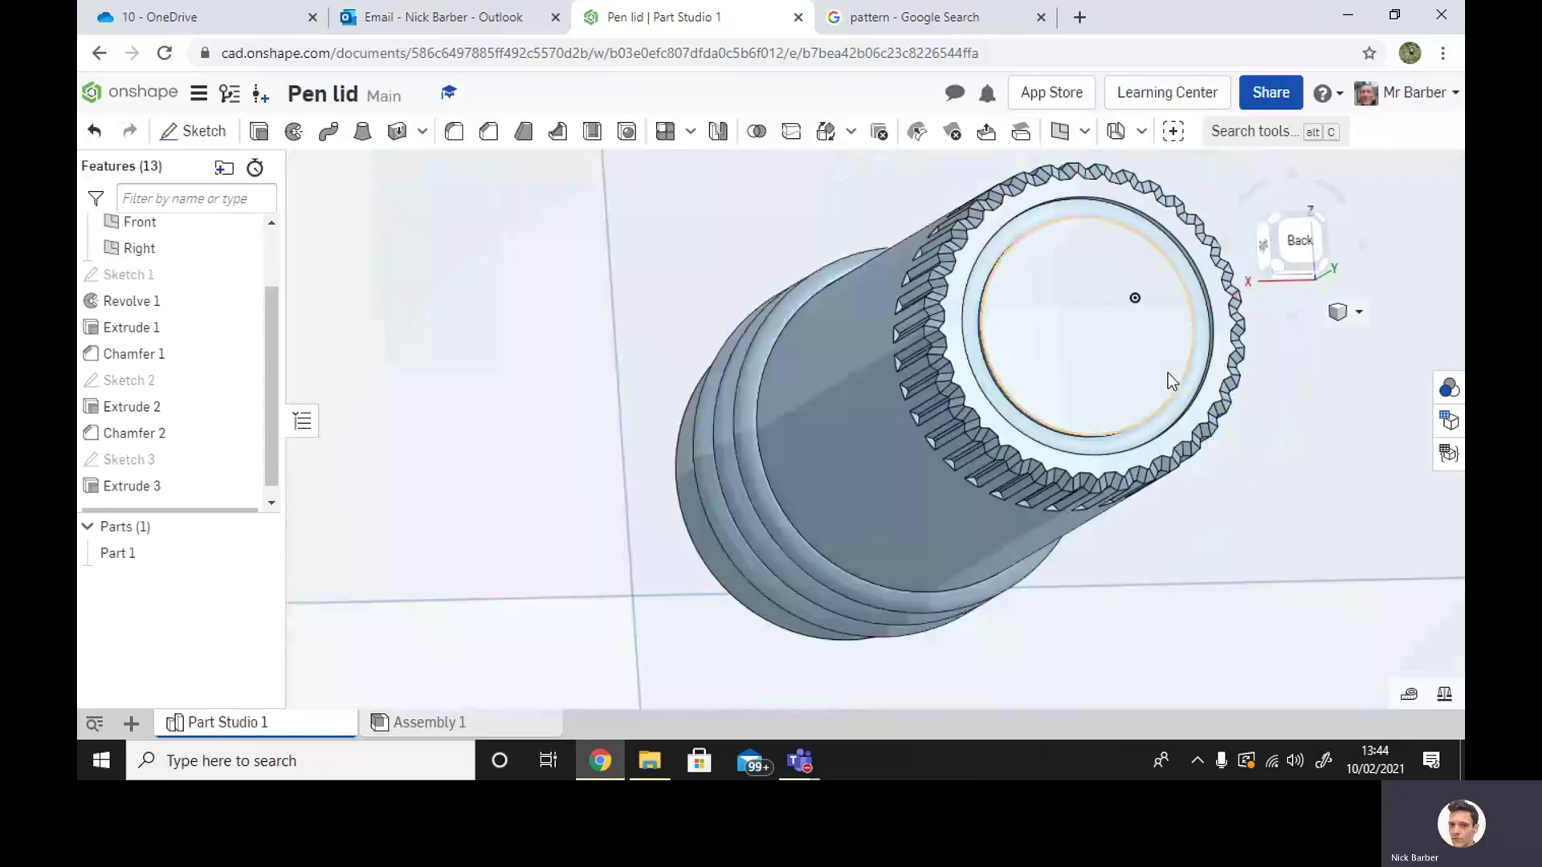
right_drag(1168, 373, 1043, 478)
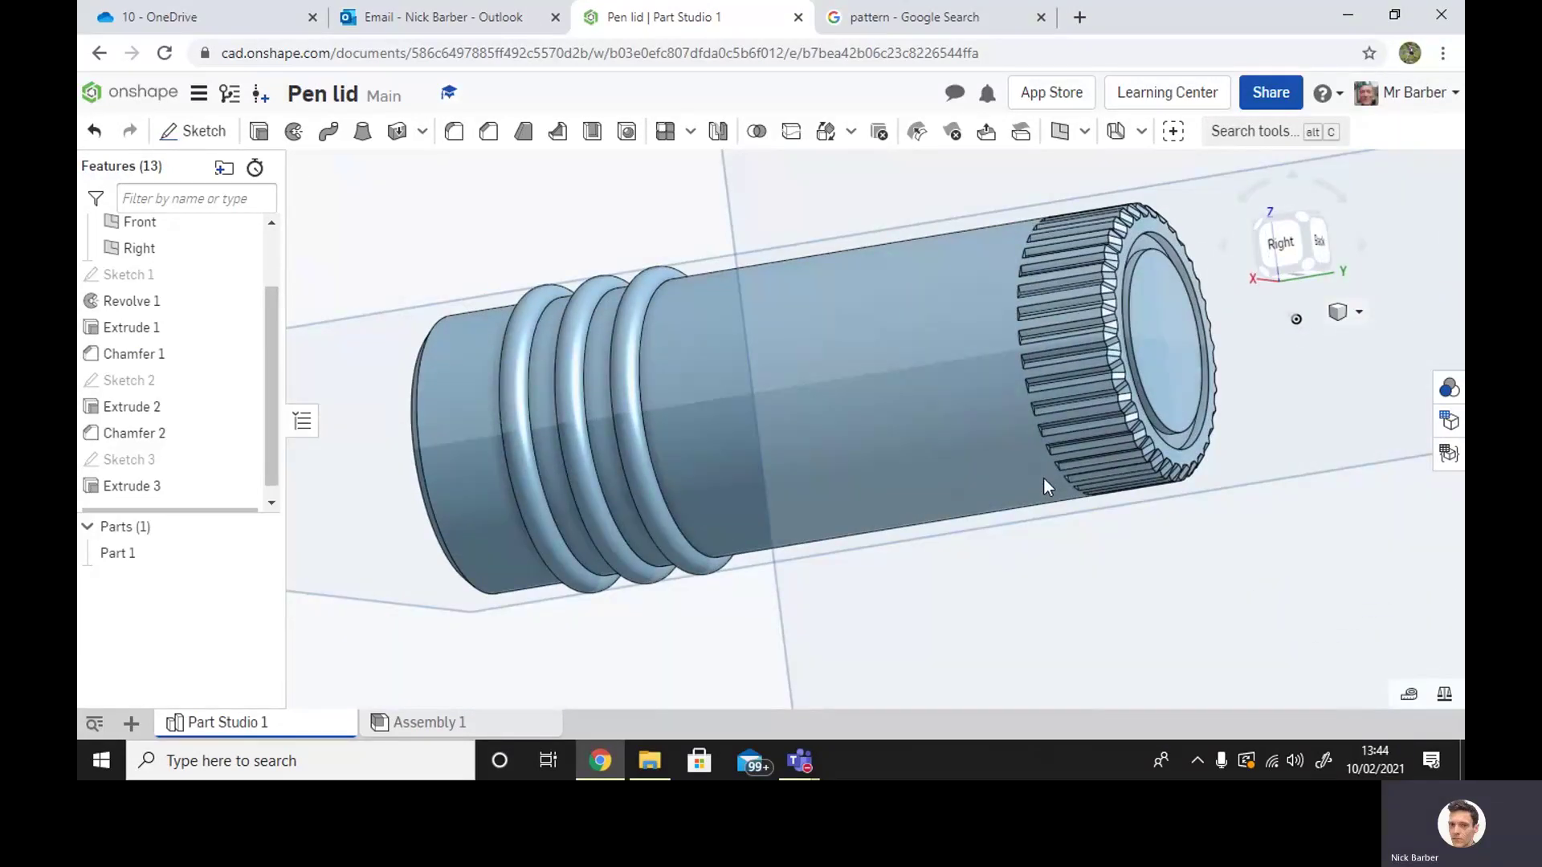
Reopen Extrude 3 for the end-face groove, switch it to Add for comparison, and restore it to Remove
click(127, 485)
right_click(127, 485)
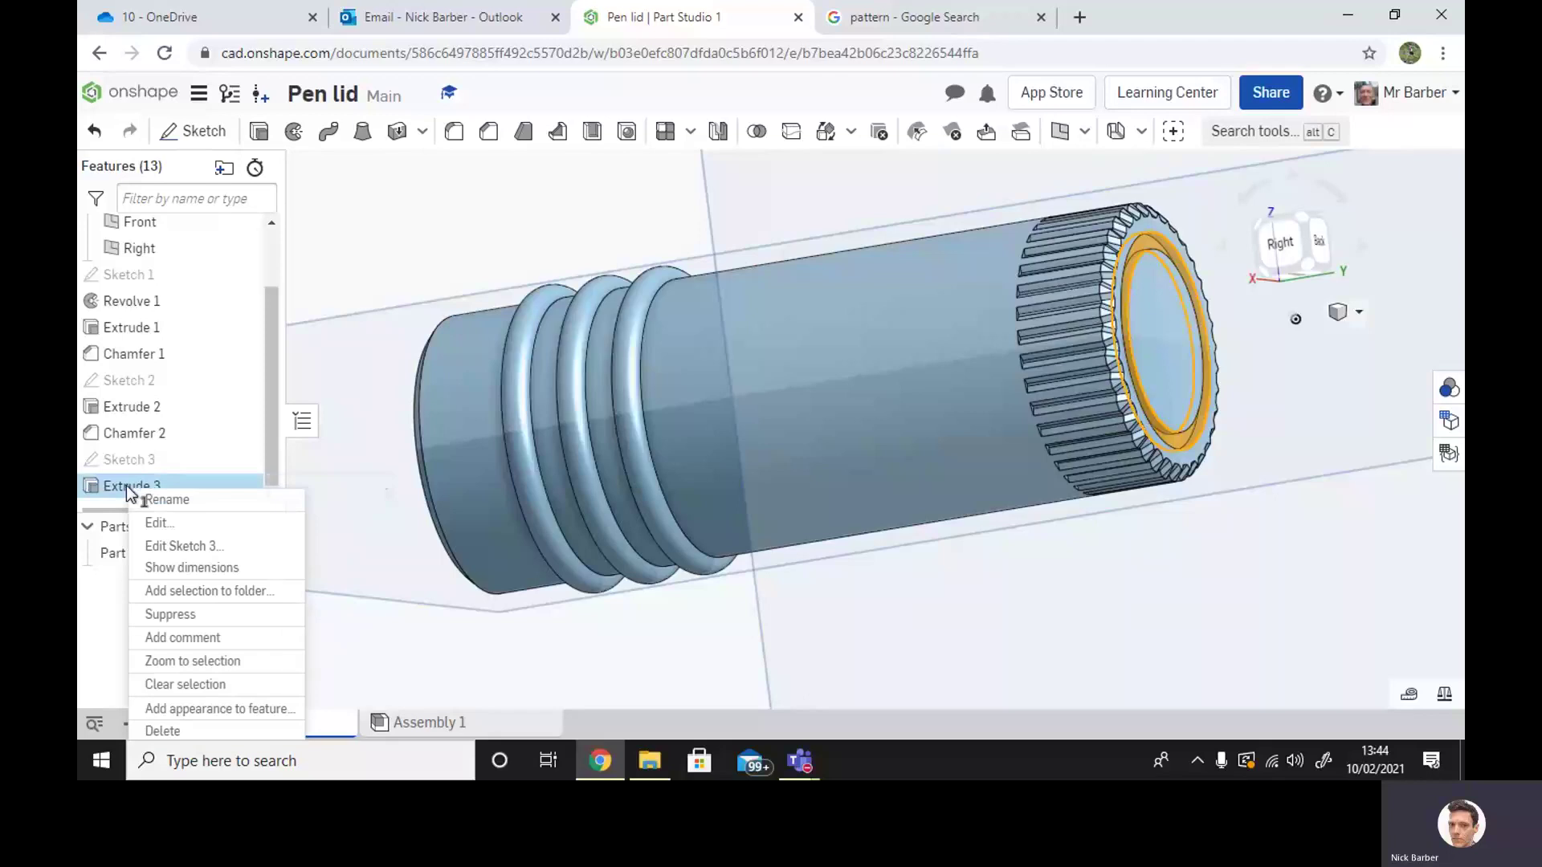
click(152, 523)
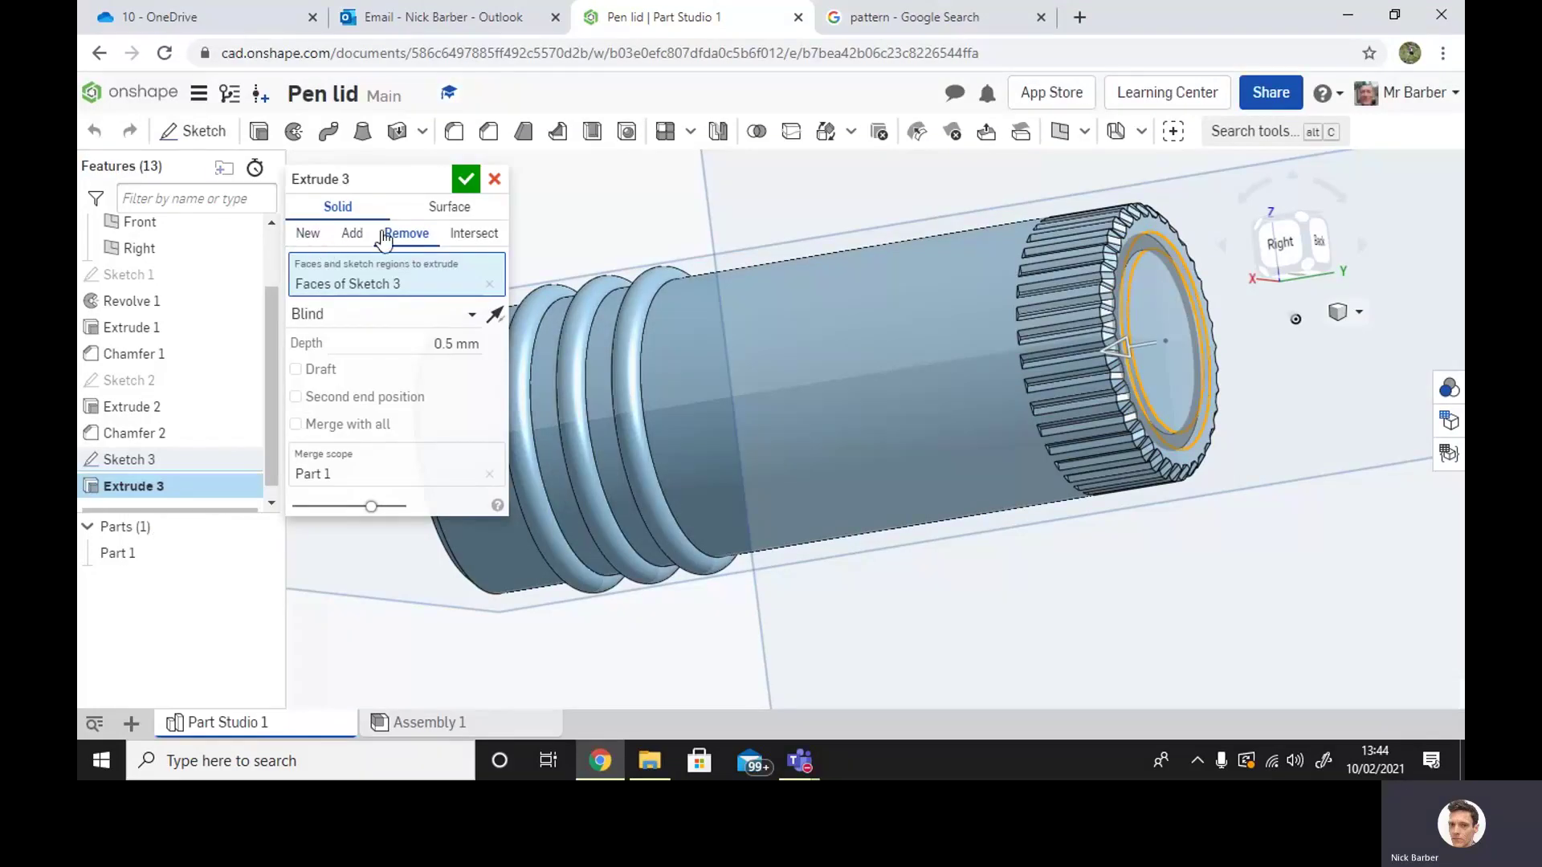
click(353, 235)
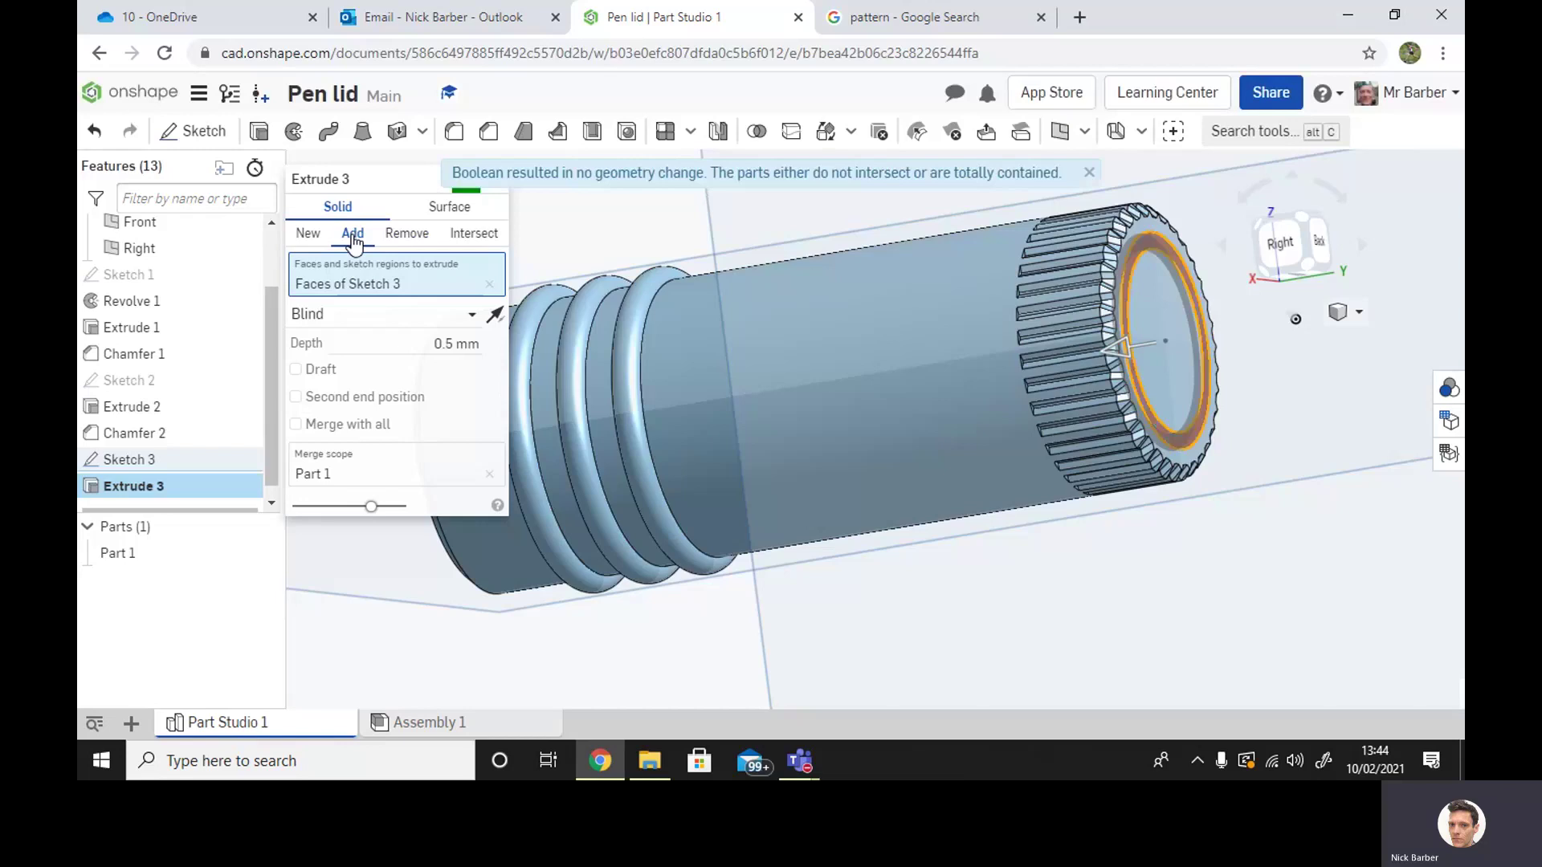
click(402, 238)
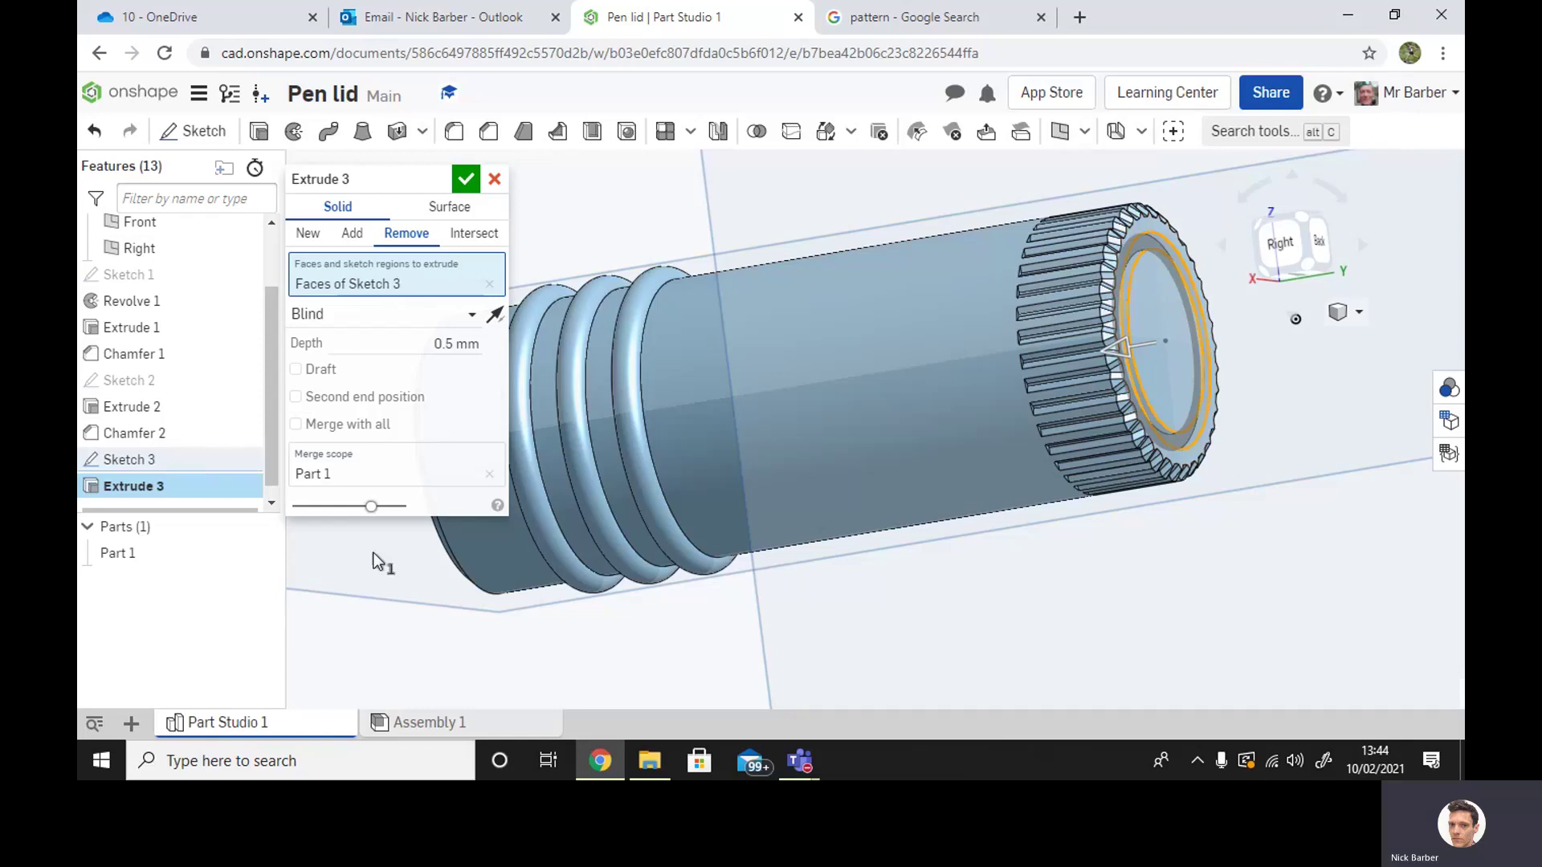
click(466, 179)
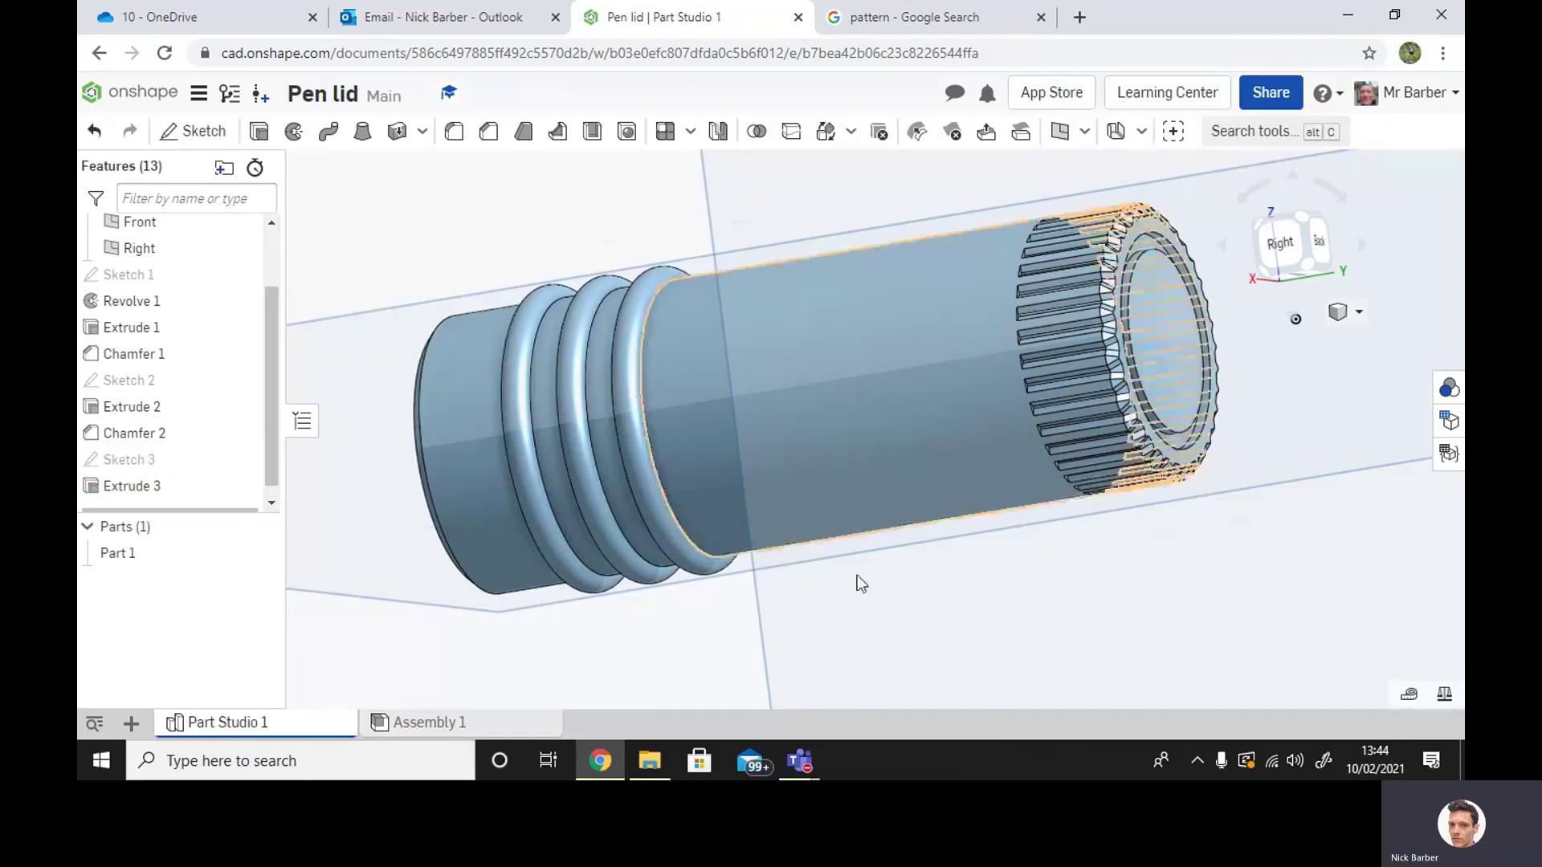
right_drag(856, 575, 912, 610)
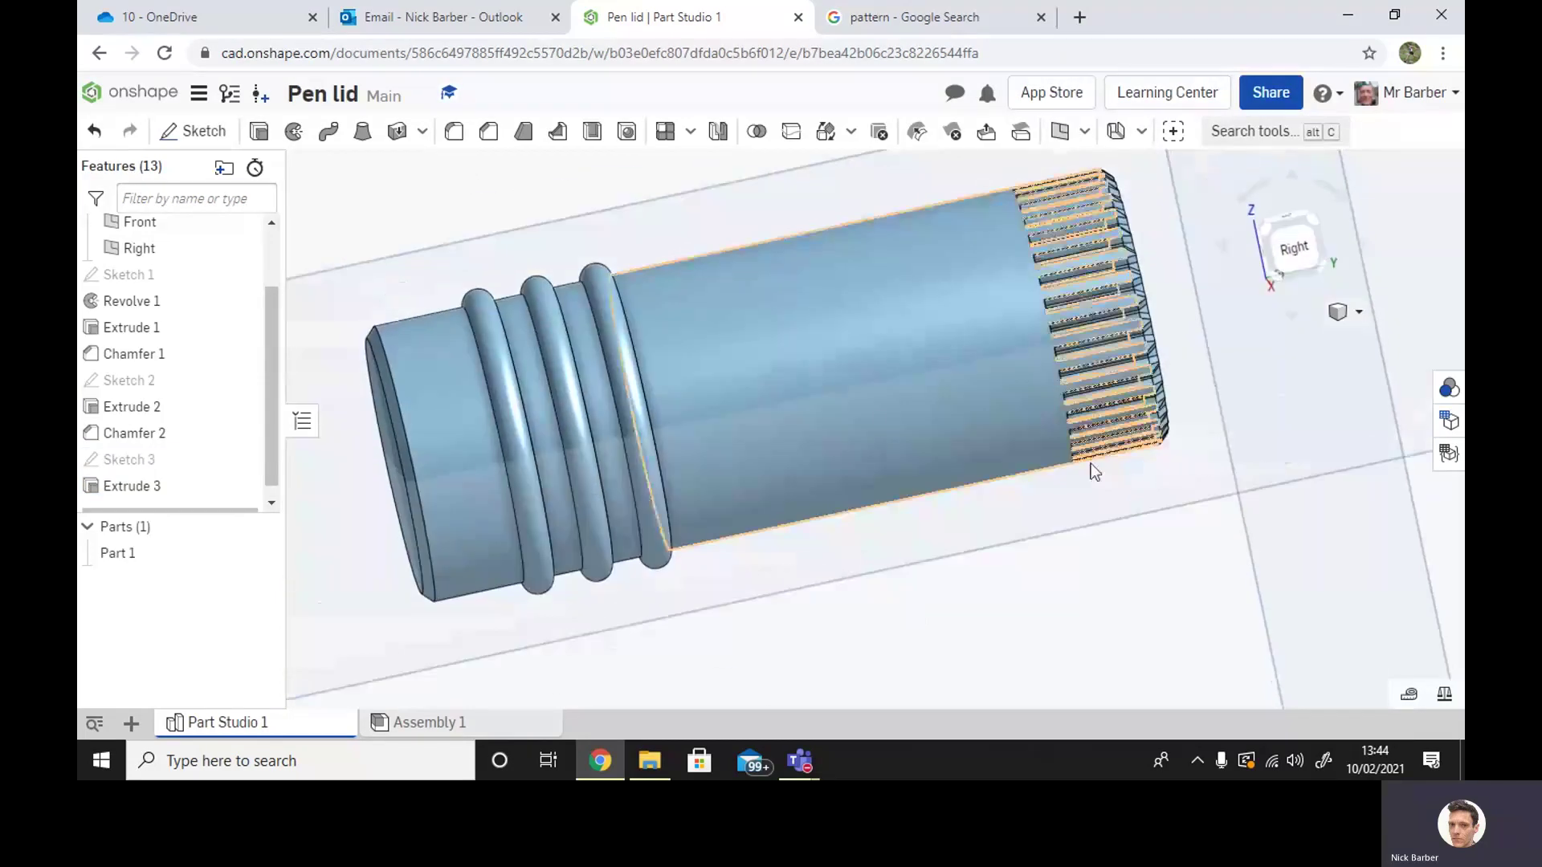
click(1293, 245)
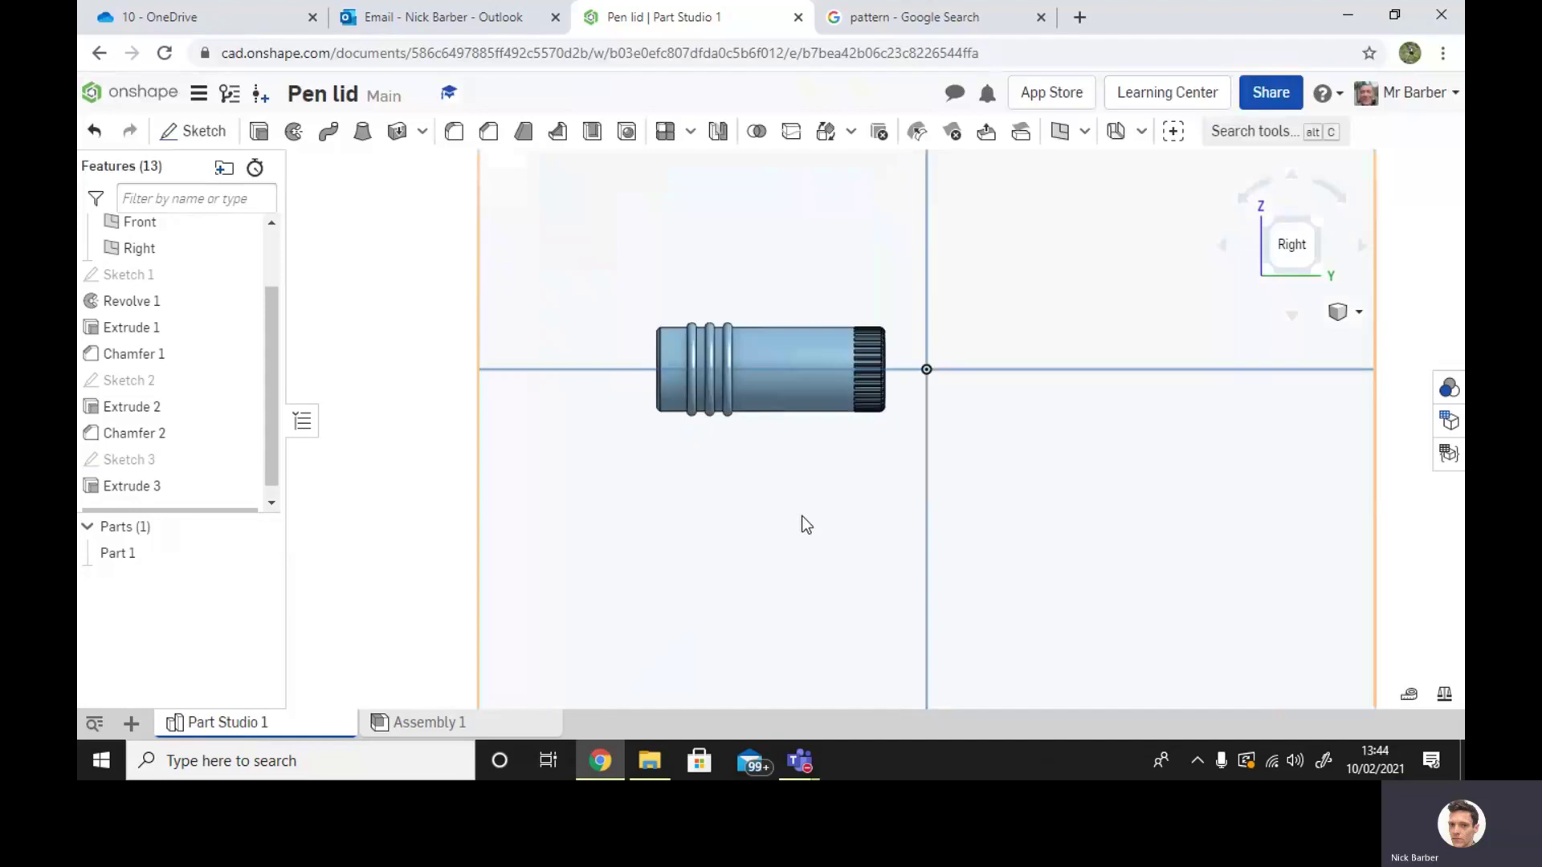
scroll(803, 518, up, 2)
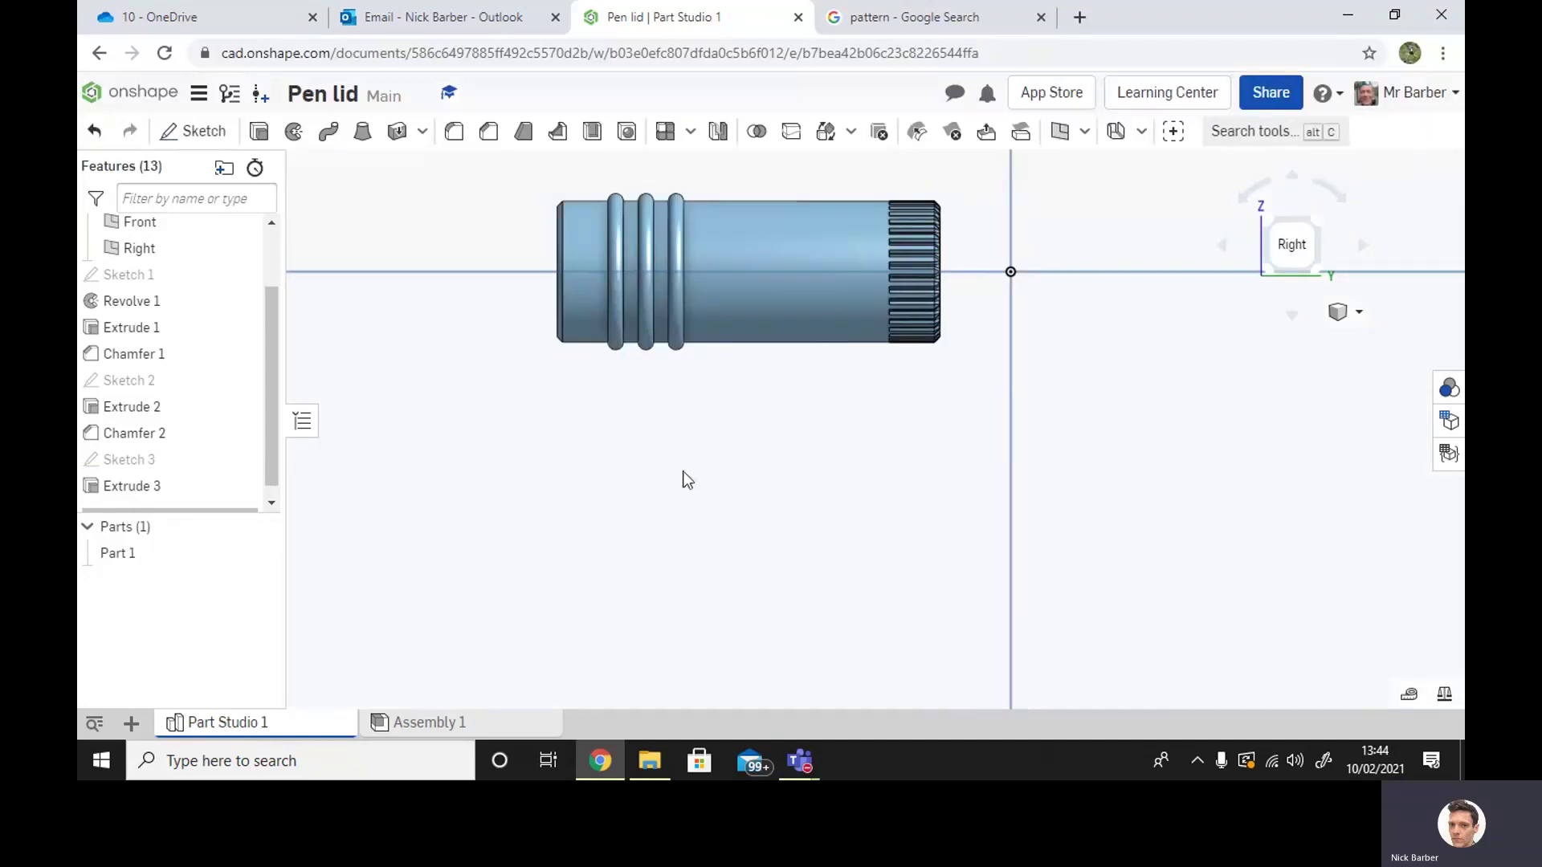
right_drag(687, 479, 623, 368)
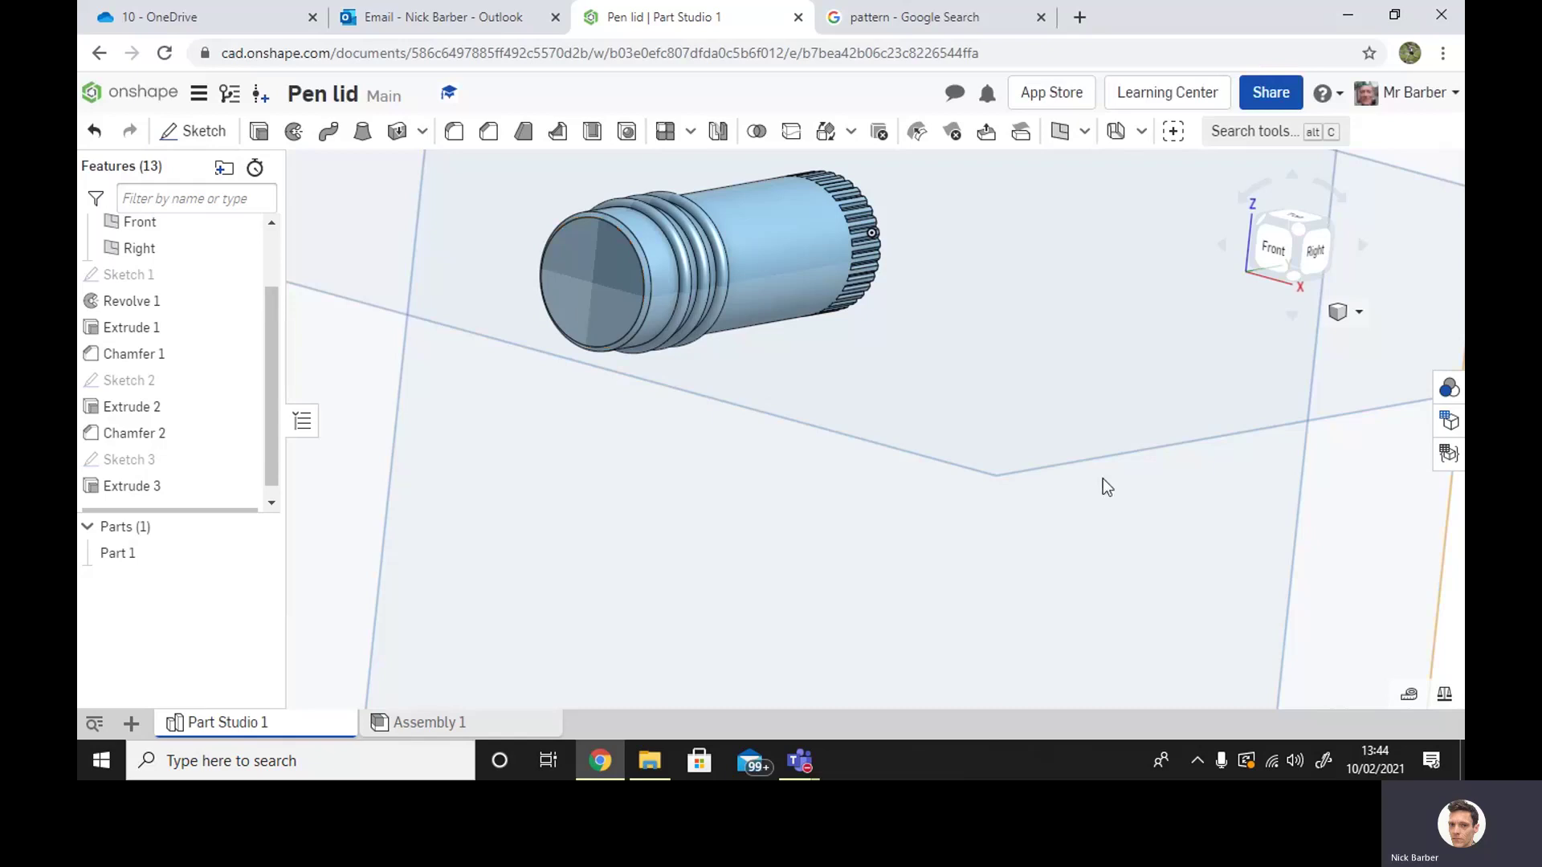
click(1314, 252)
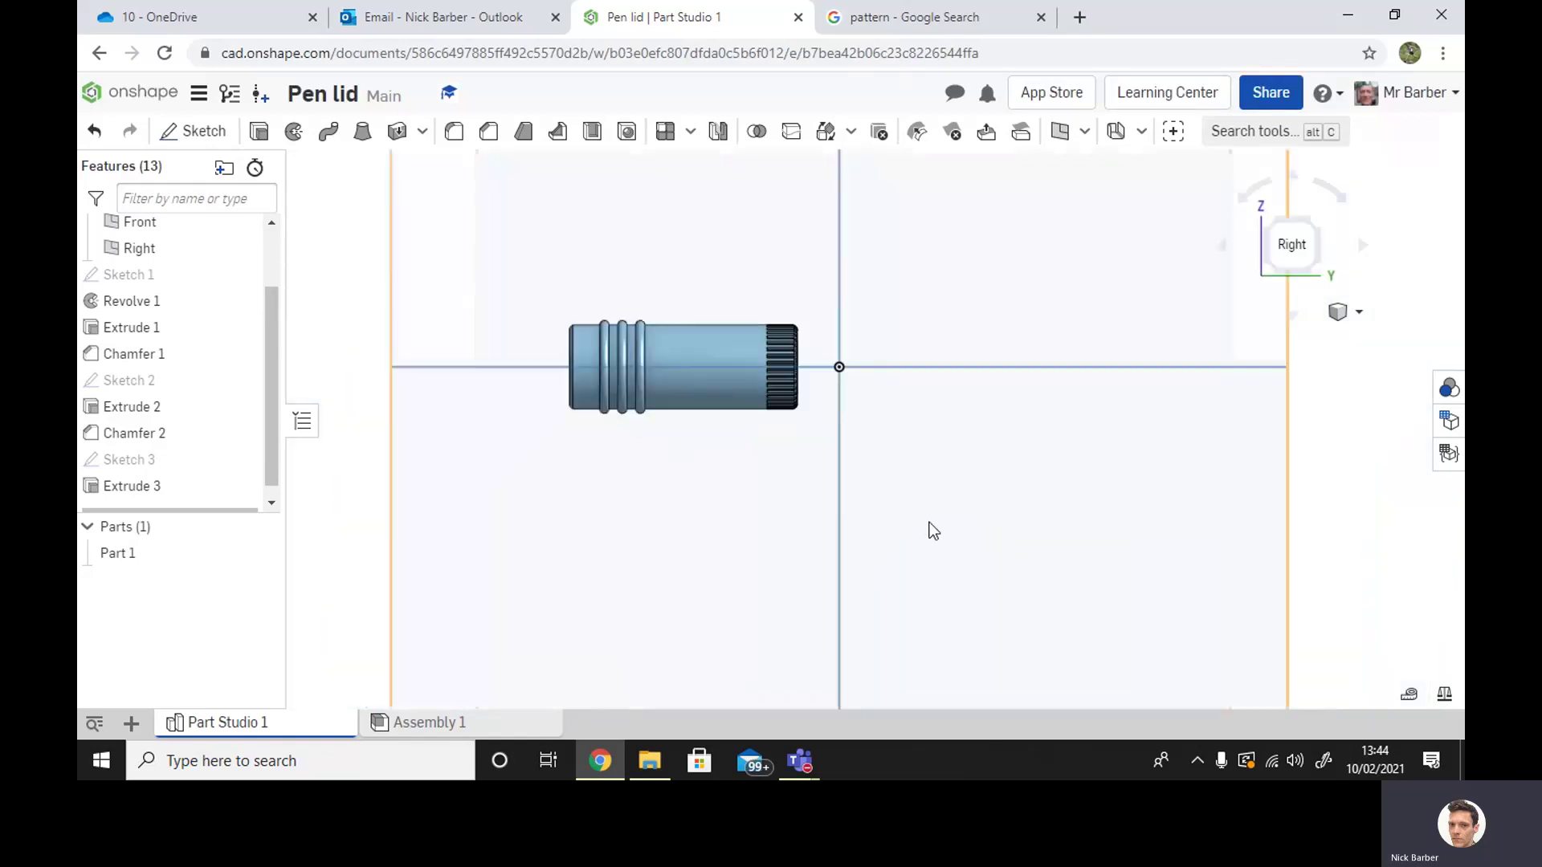
middle_drag(758, 527, 931, 583)
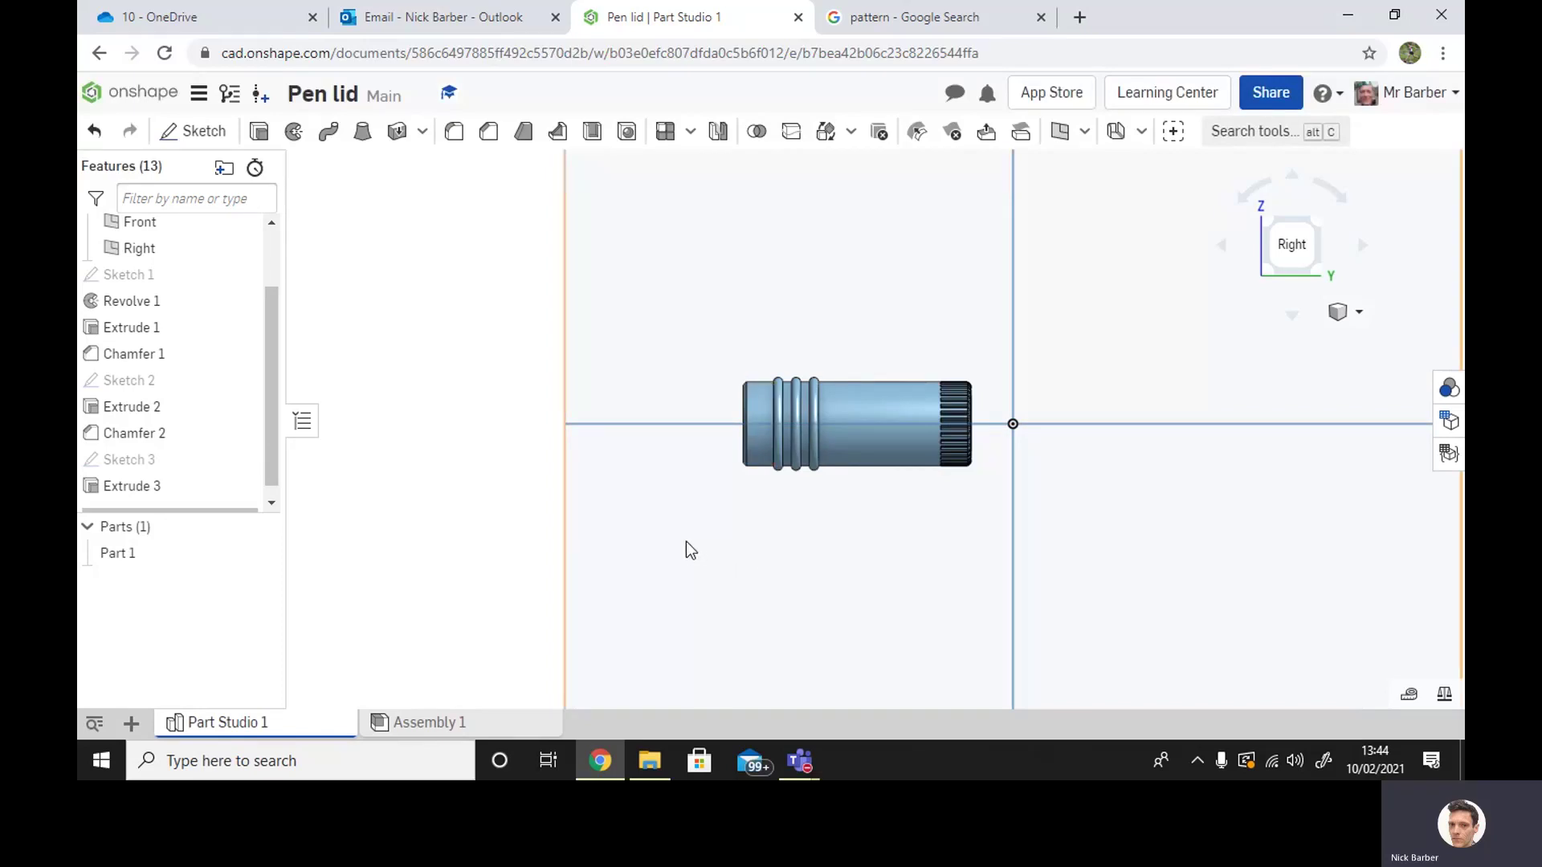
Start a new sketch on the Top plane
right_drag(666, 501, 690, 517)
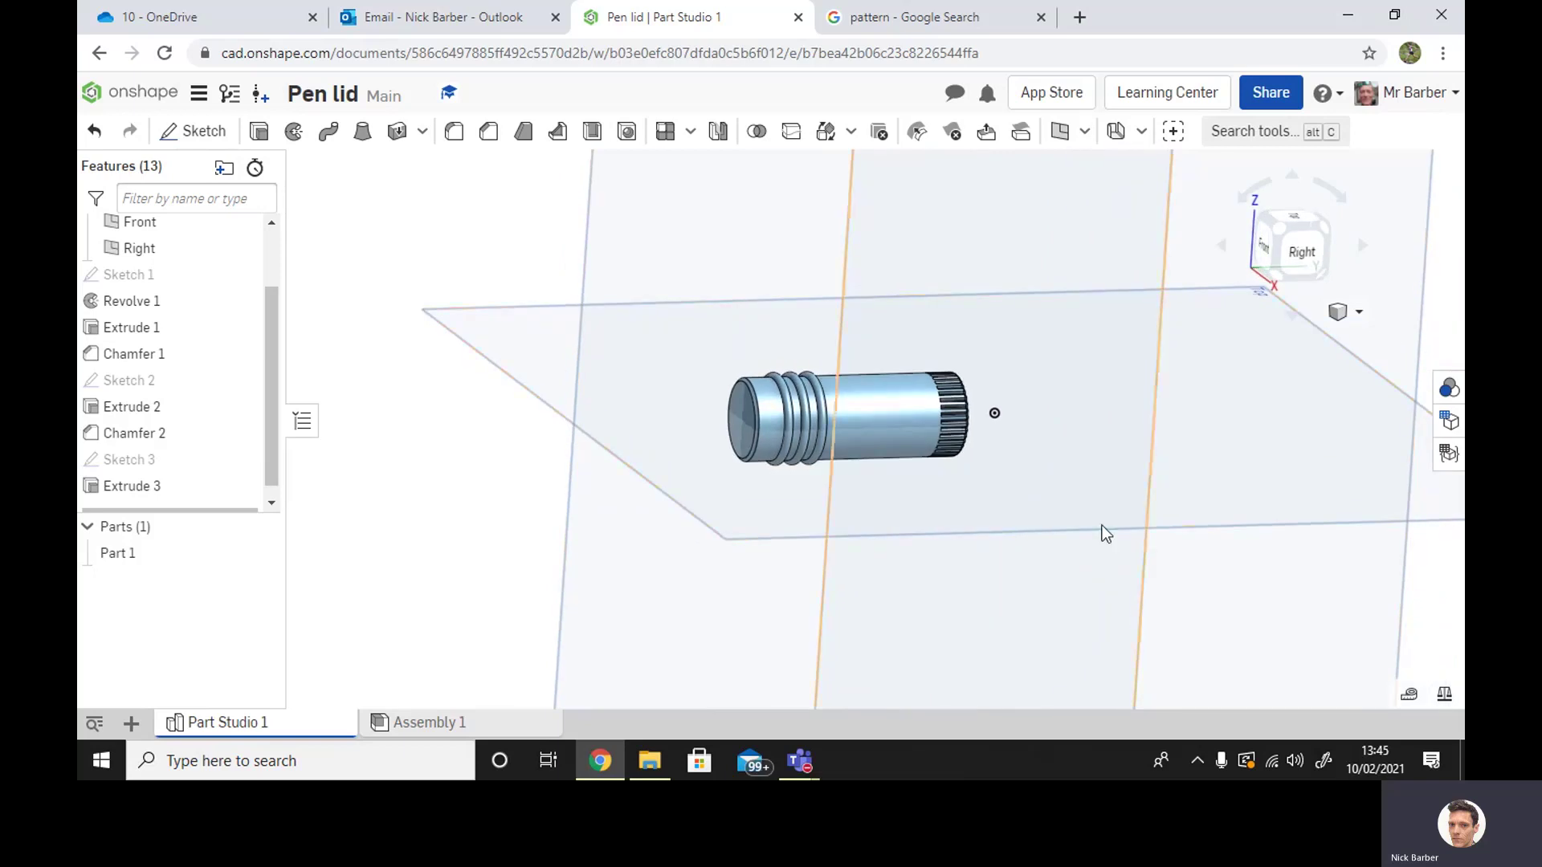
click(509, 335)
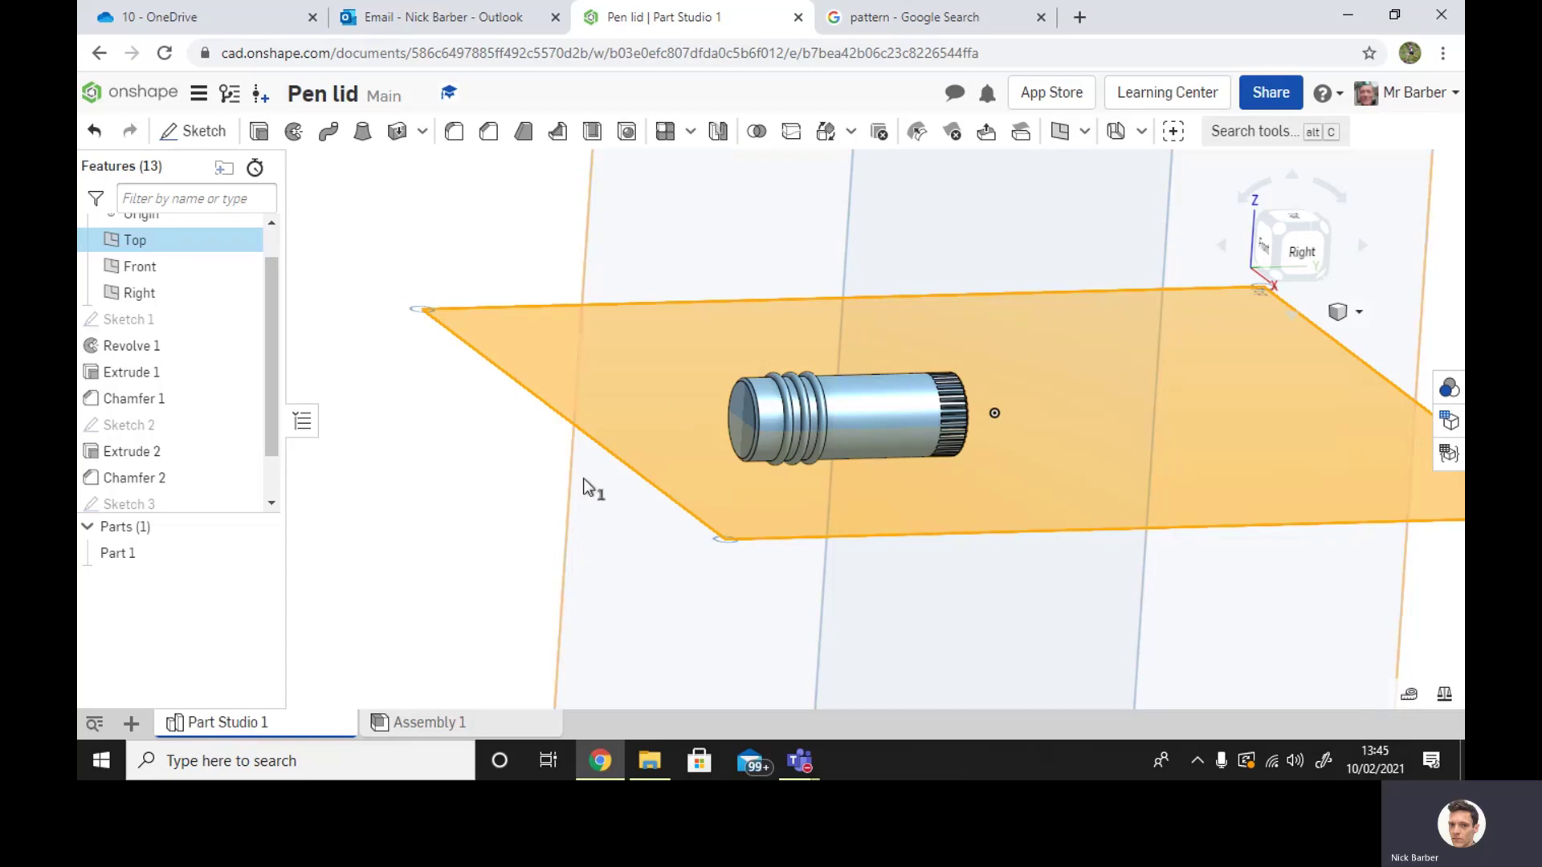
click(182, 139)
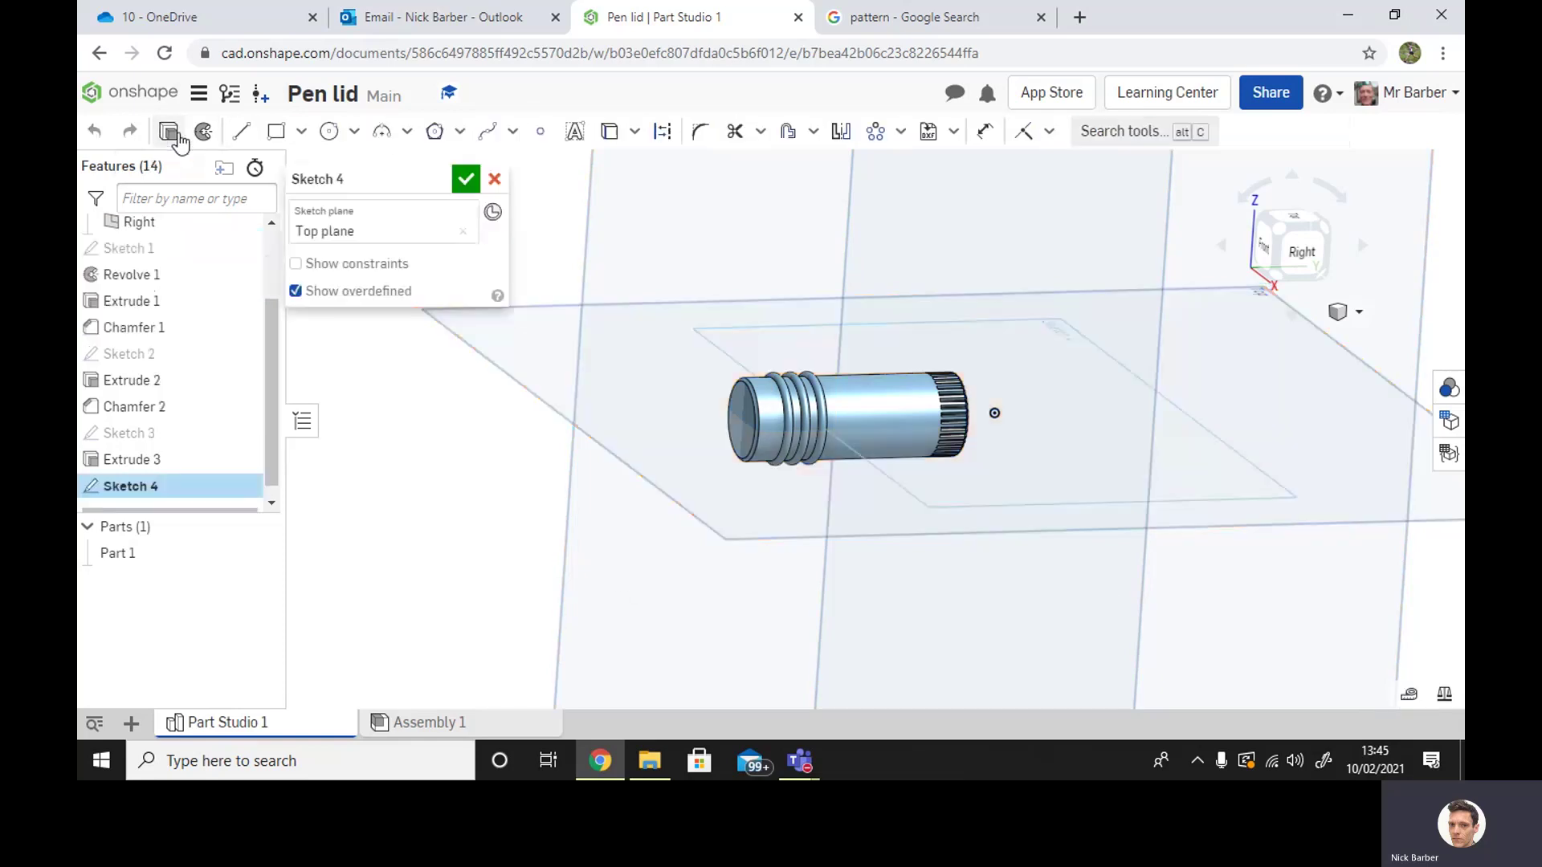
Sketch a 3.5 mm wide by 2.5 mm high rectangle from the lid's centre line, just below the ribbed grip
click(279, 135)
right_drag(1133, 300, 1156, 347)
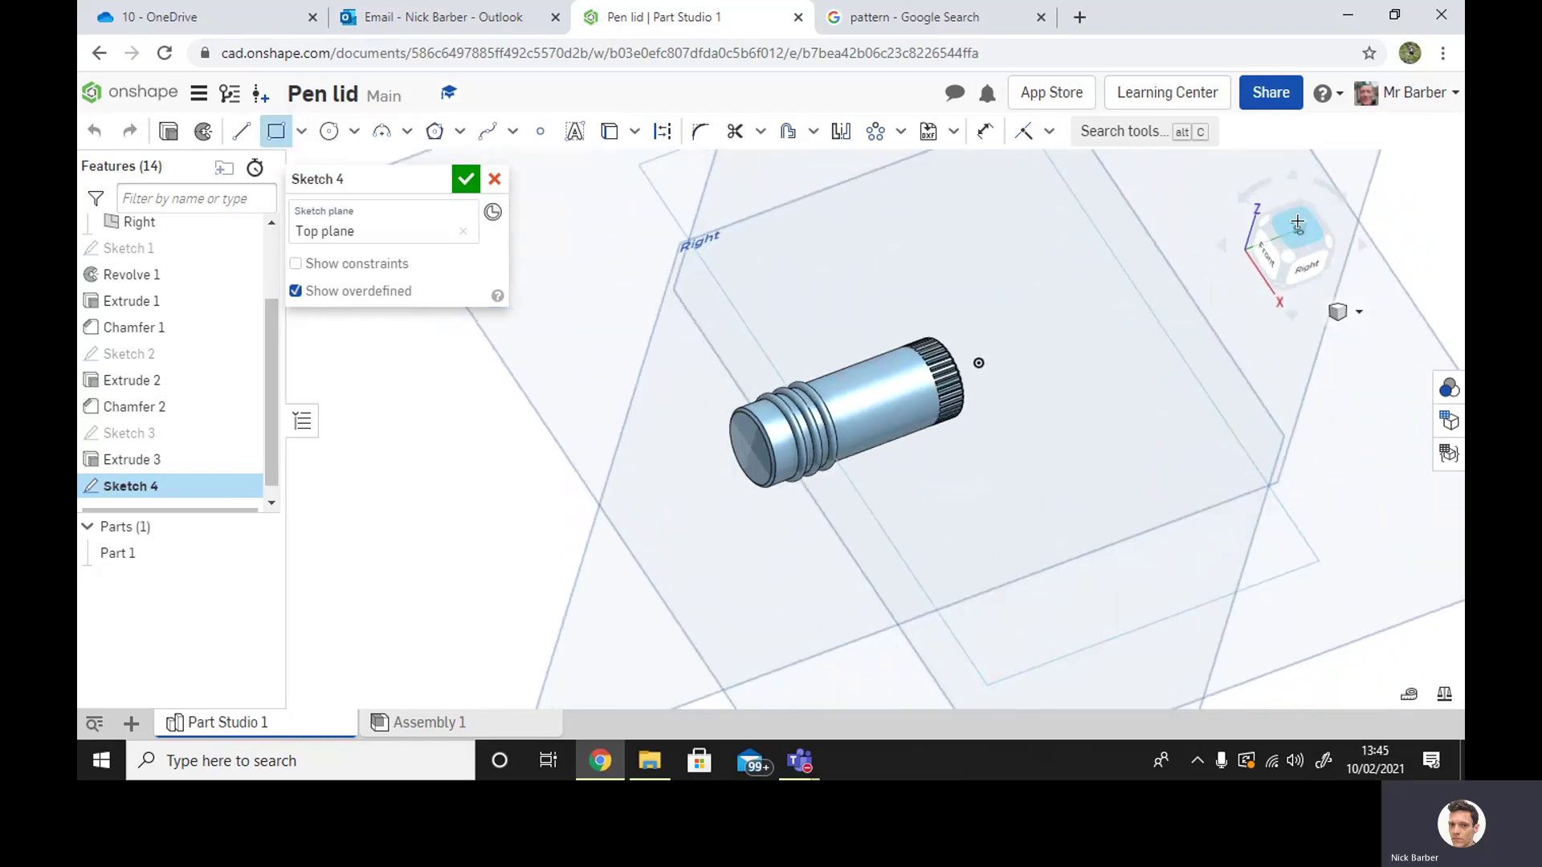
click(1297, 221)
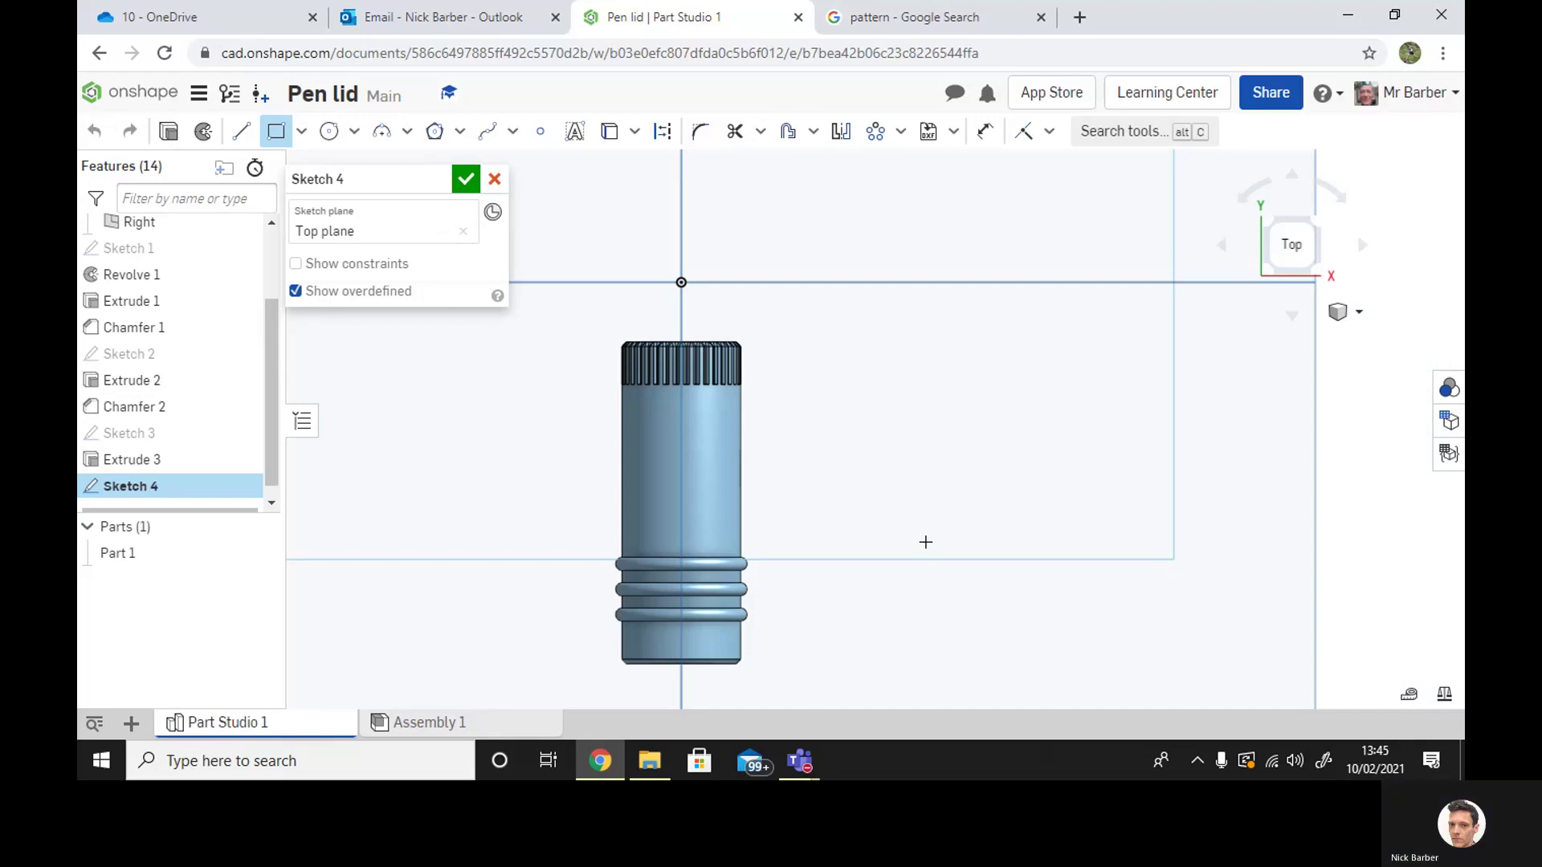
middle_drag(925, 542, 1276, 571)
scroll(1198, 537, up, 3)
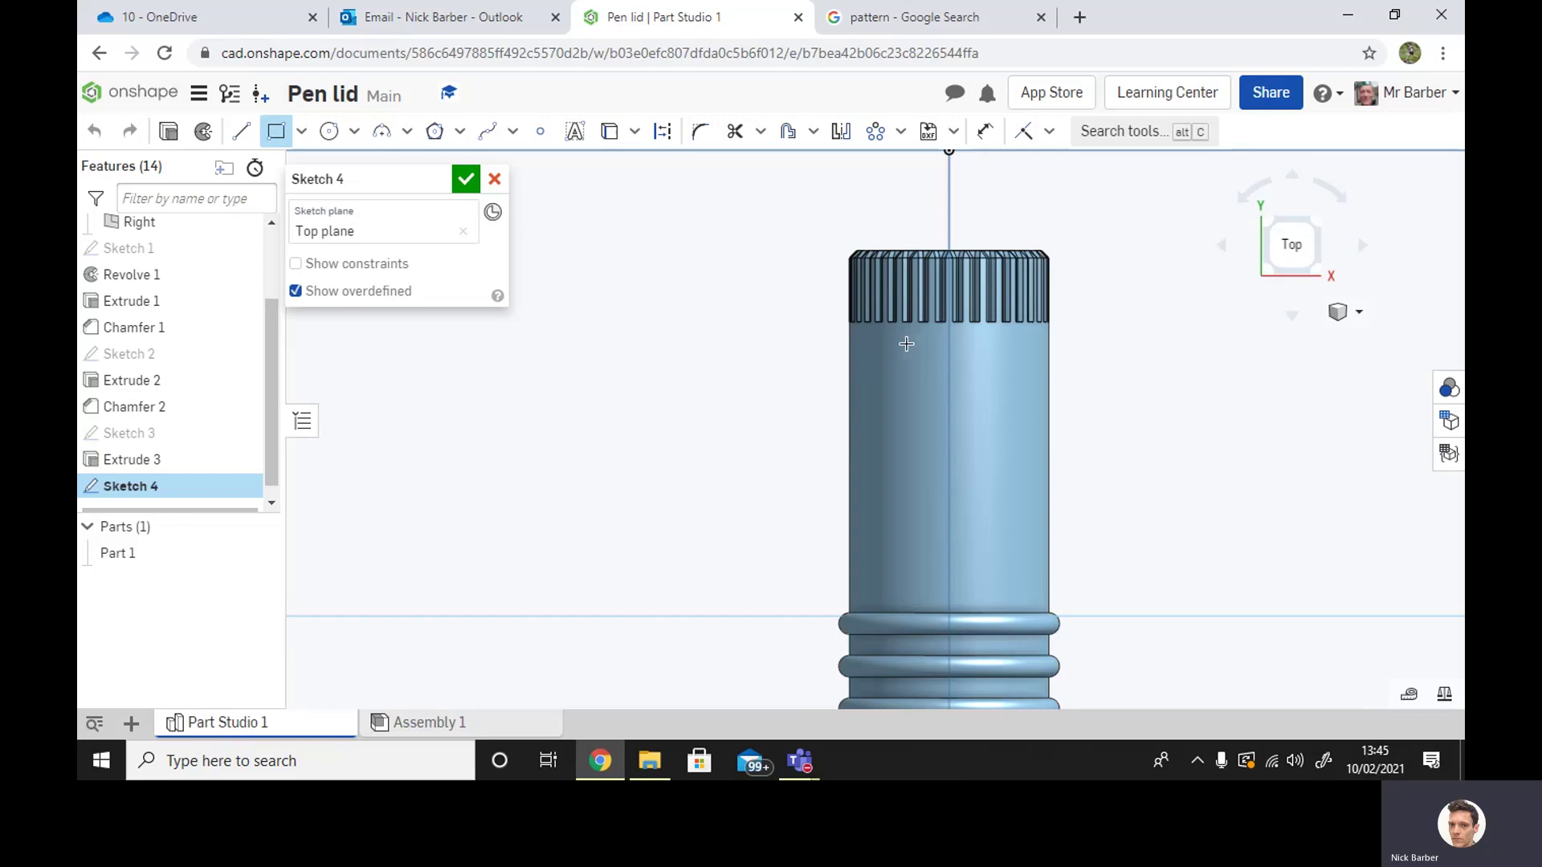
click(948, 344)
click(896, 379)
text(3)
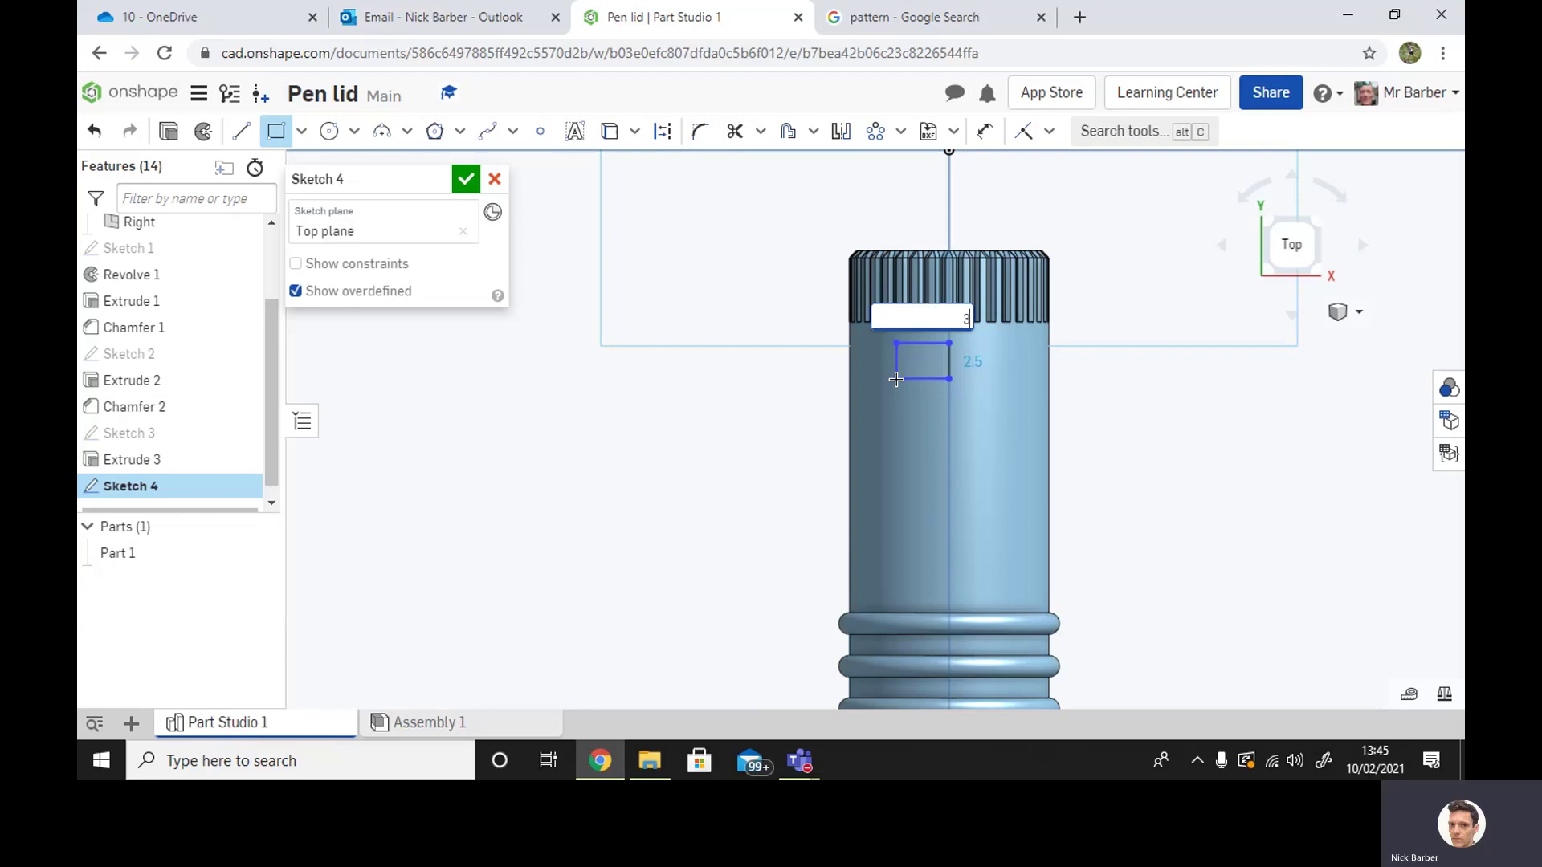
text(.5)
key(Tab)
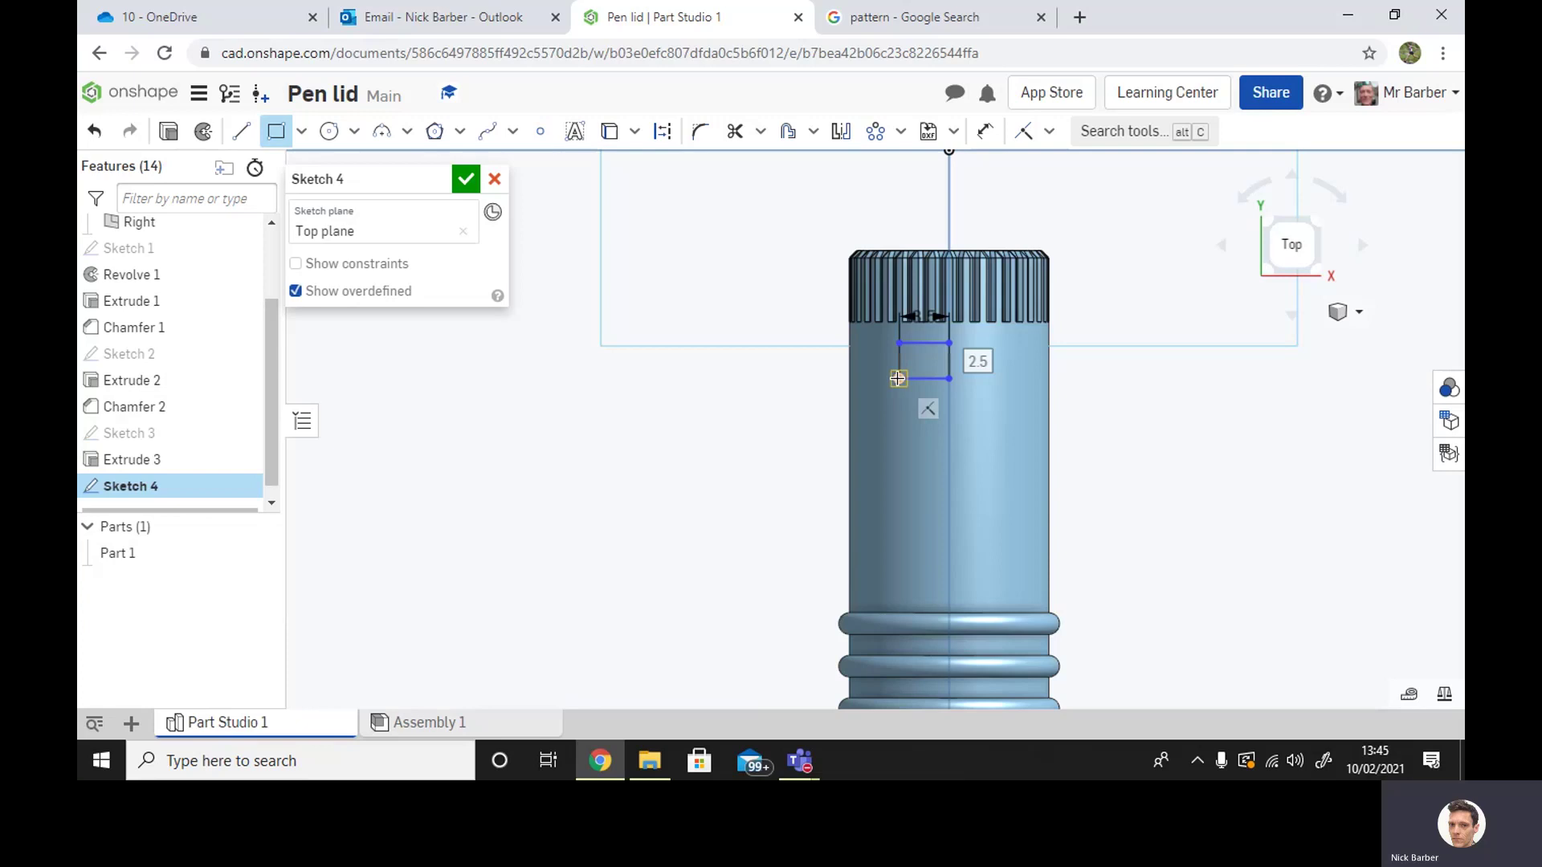
click(888, 383)
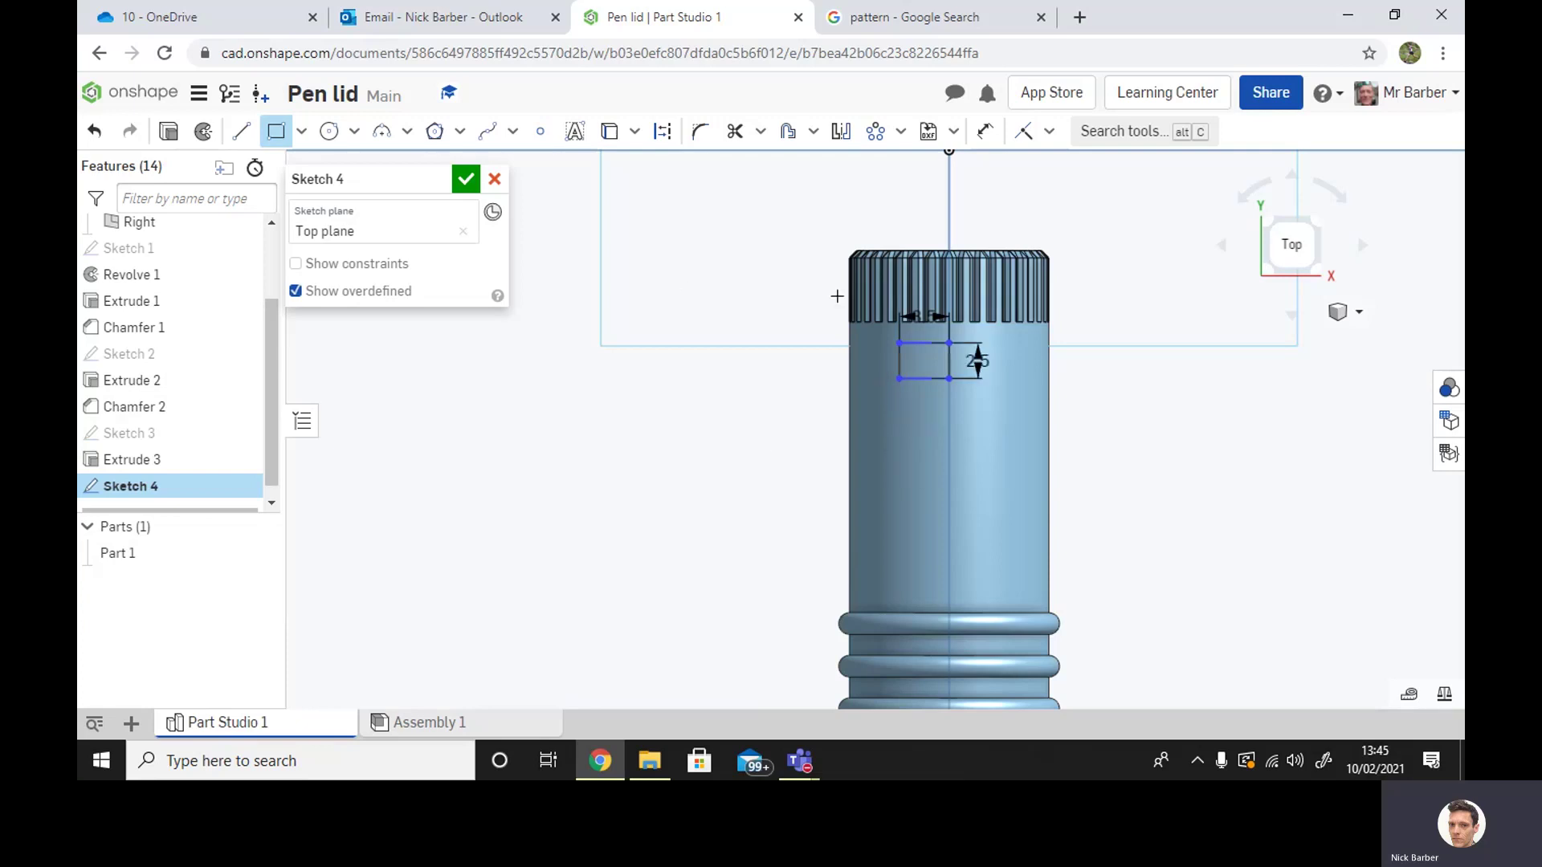
Mirror the rectangle across the vertical centre line and trim away the shared middle edge
click(841, 132)
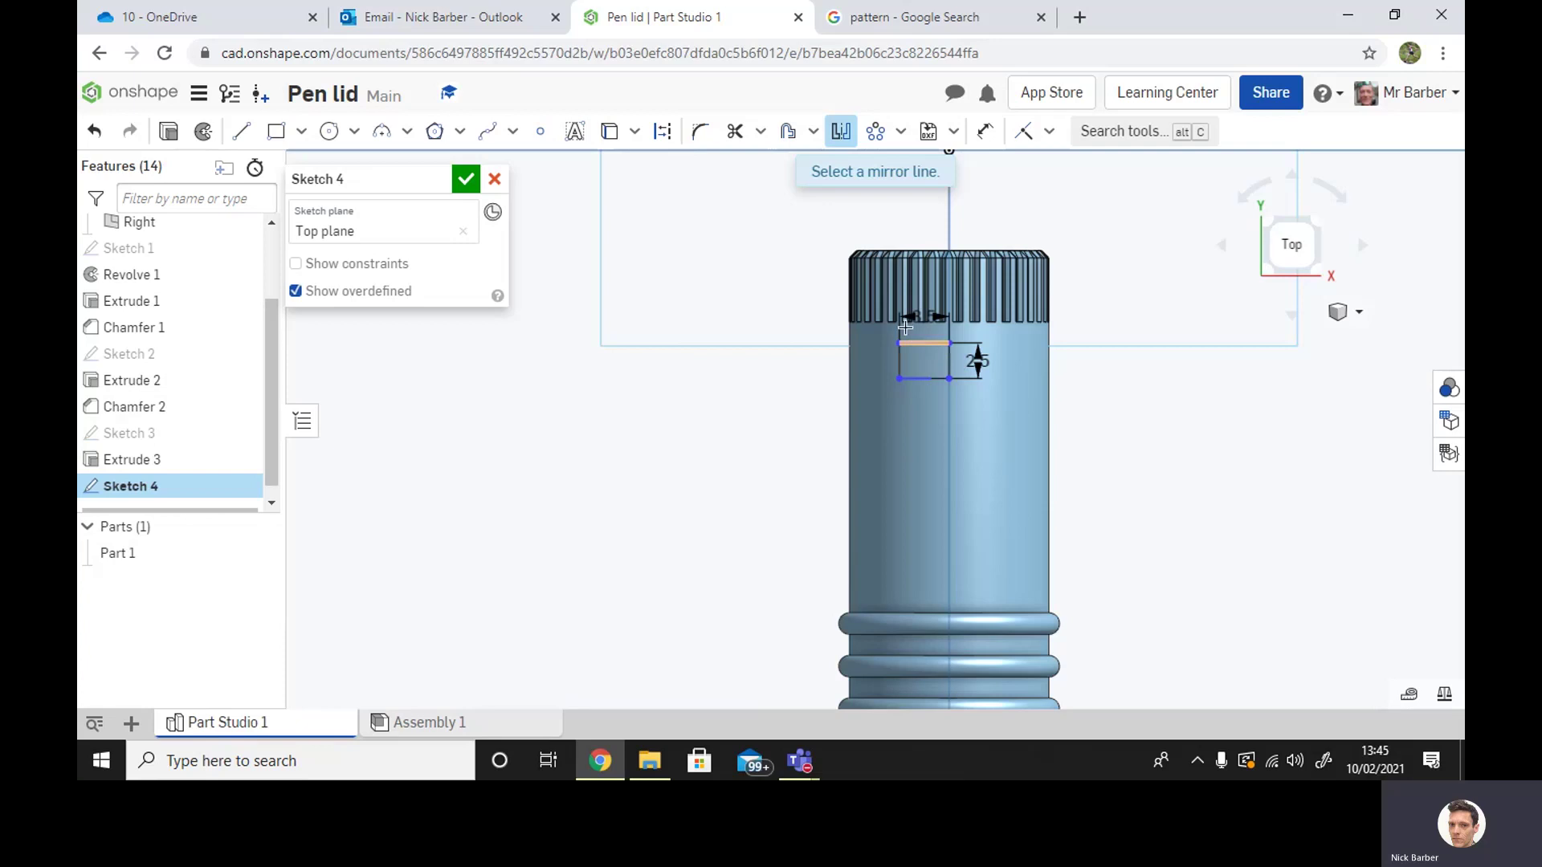
click(950, 413)
drag(872, 333, 970, 408)
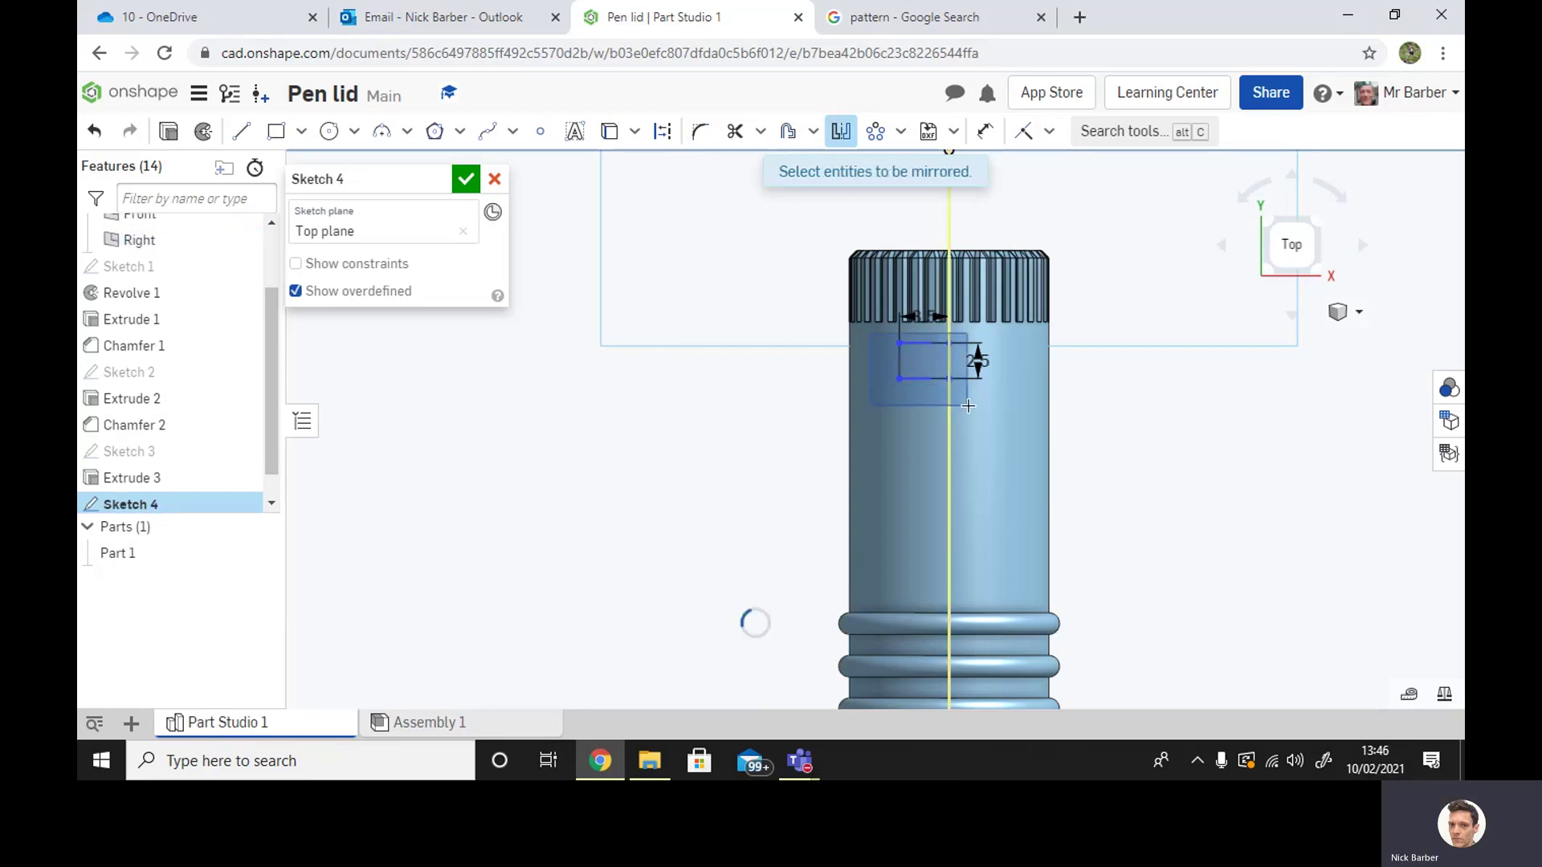
click(734, 131)
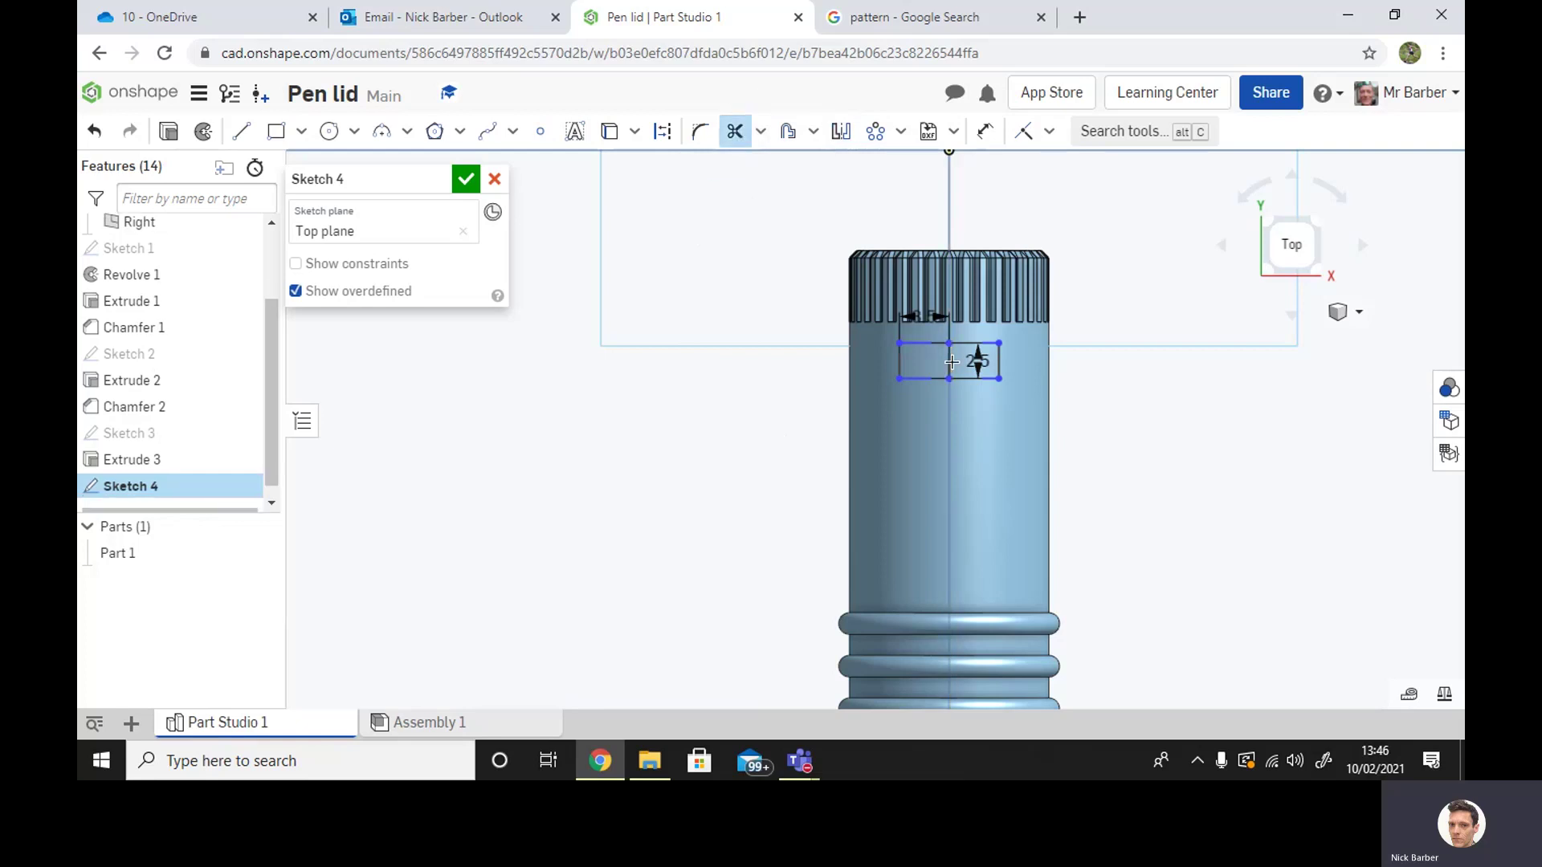
click(948, 363)
Extrude the rectangle below the ribbed grip to a blind depth of 11 mm, adding it to Part 1
click(169, 138)
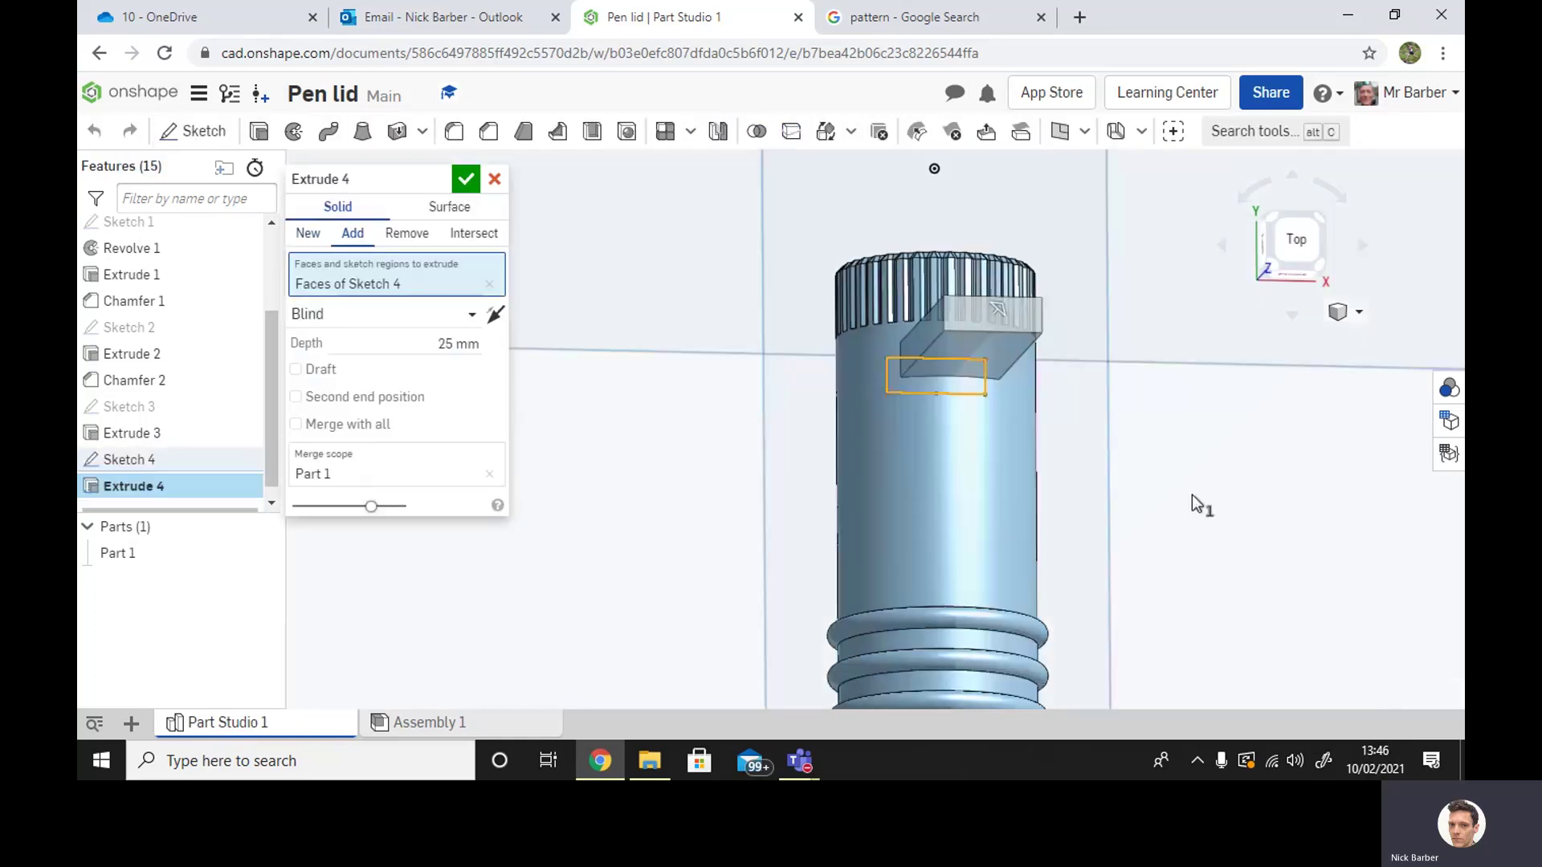
right_drag(1206, 495, 1277, 519)
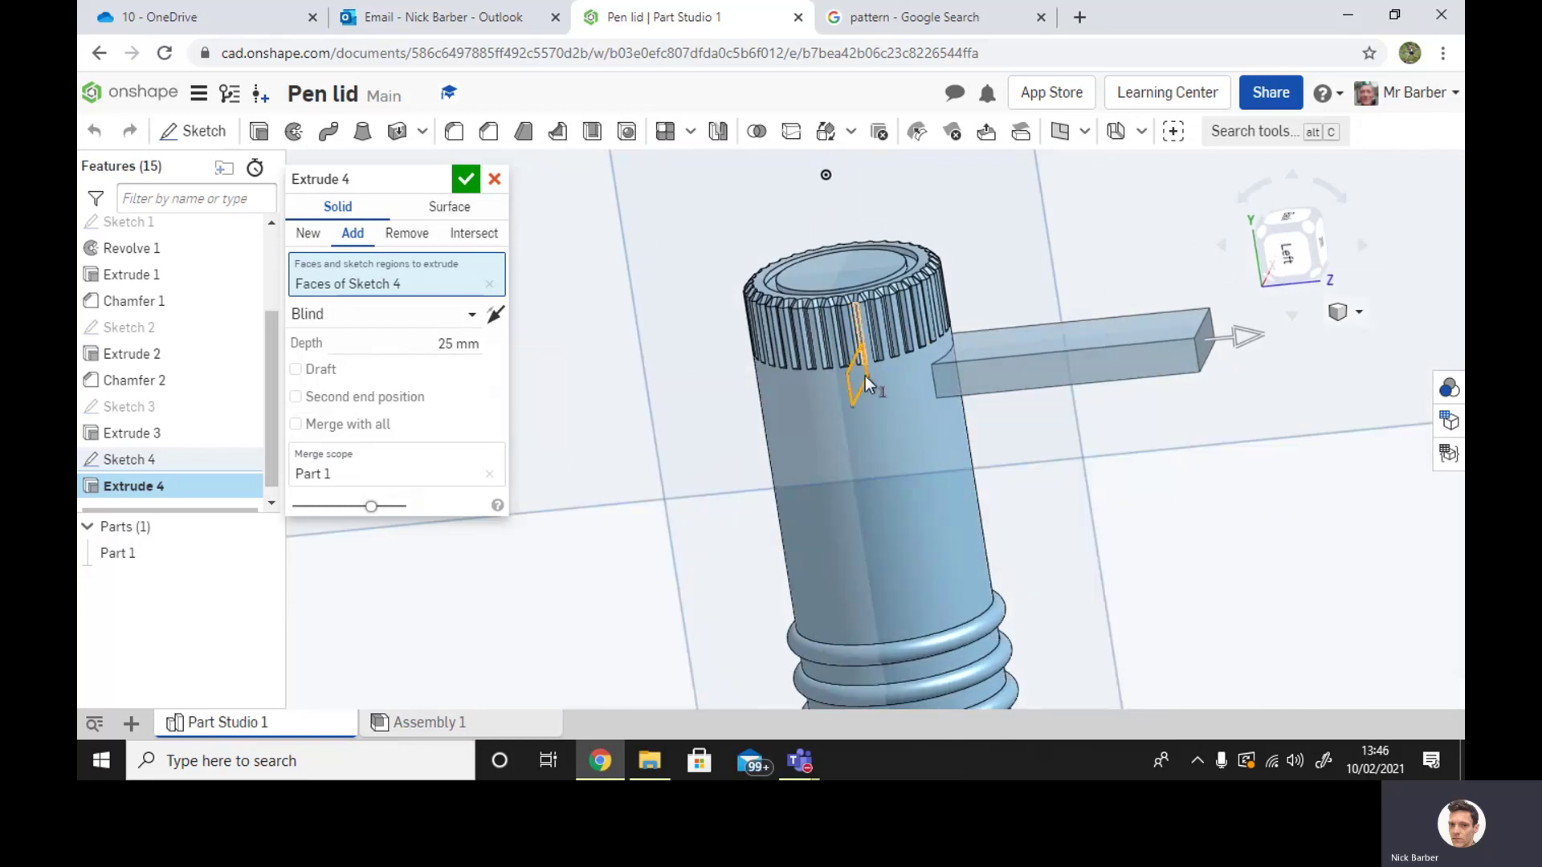
scroll(970, 414, down, 6)
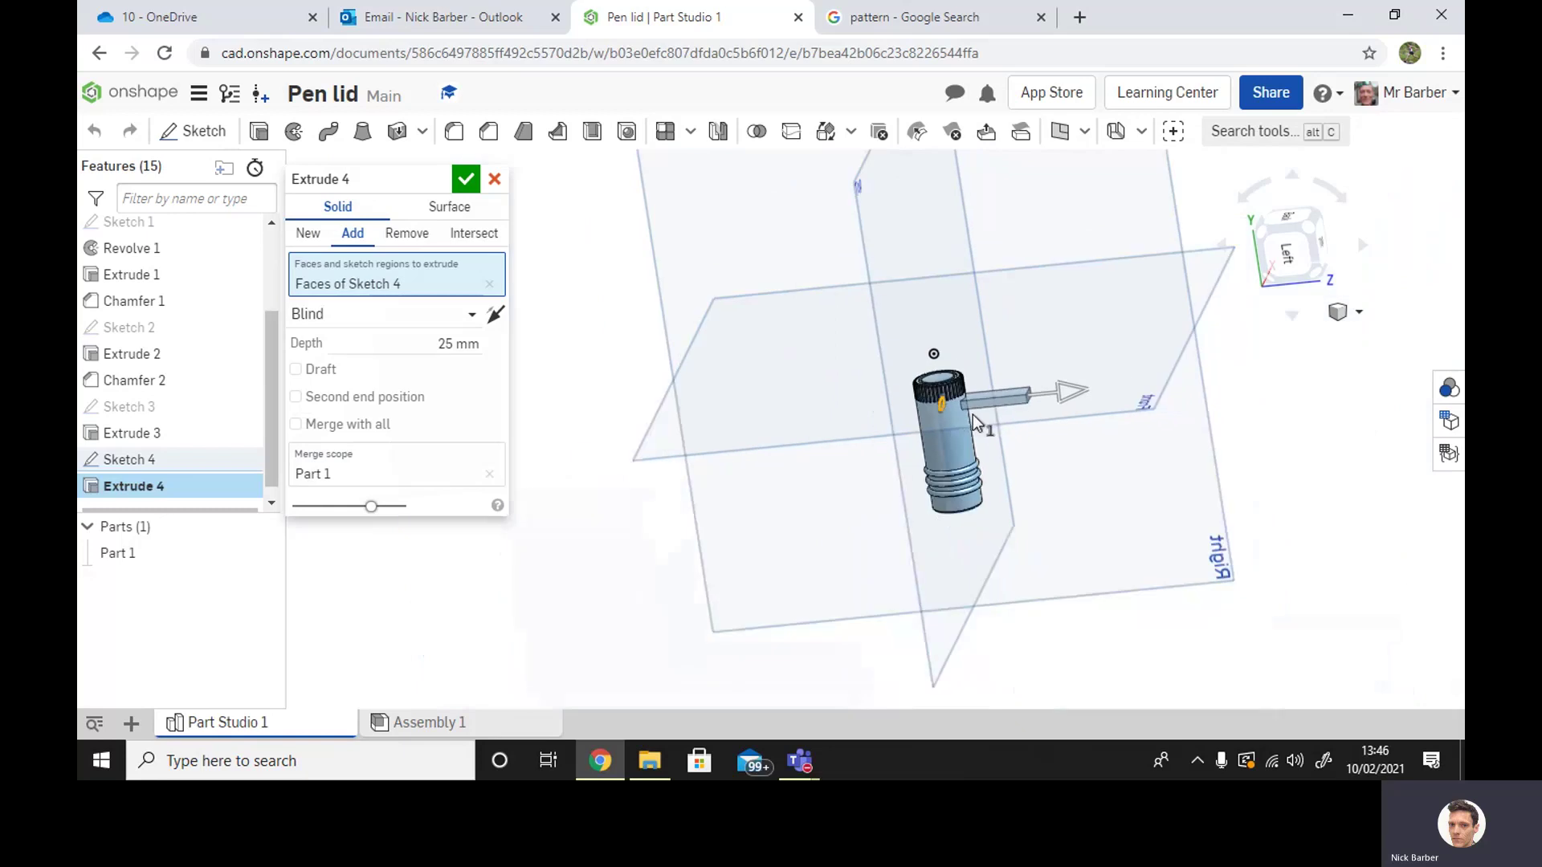
right_drag(1202, 541, 1217, 510)
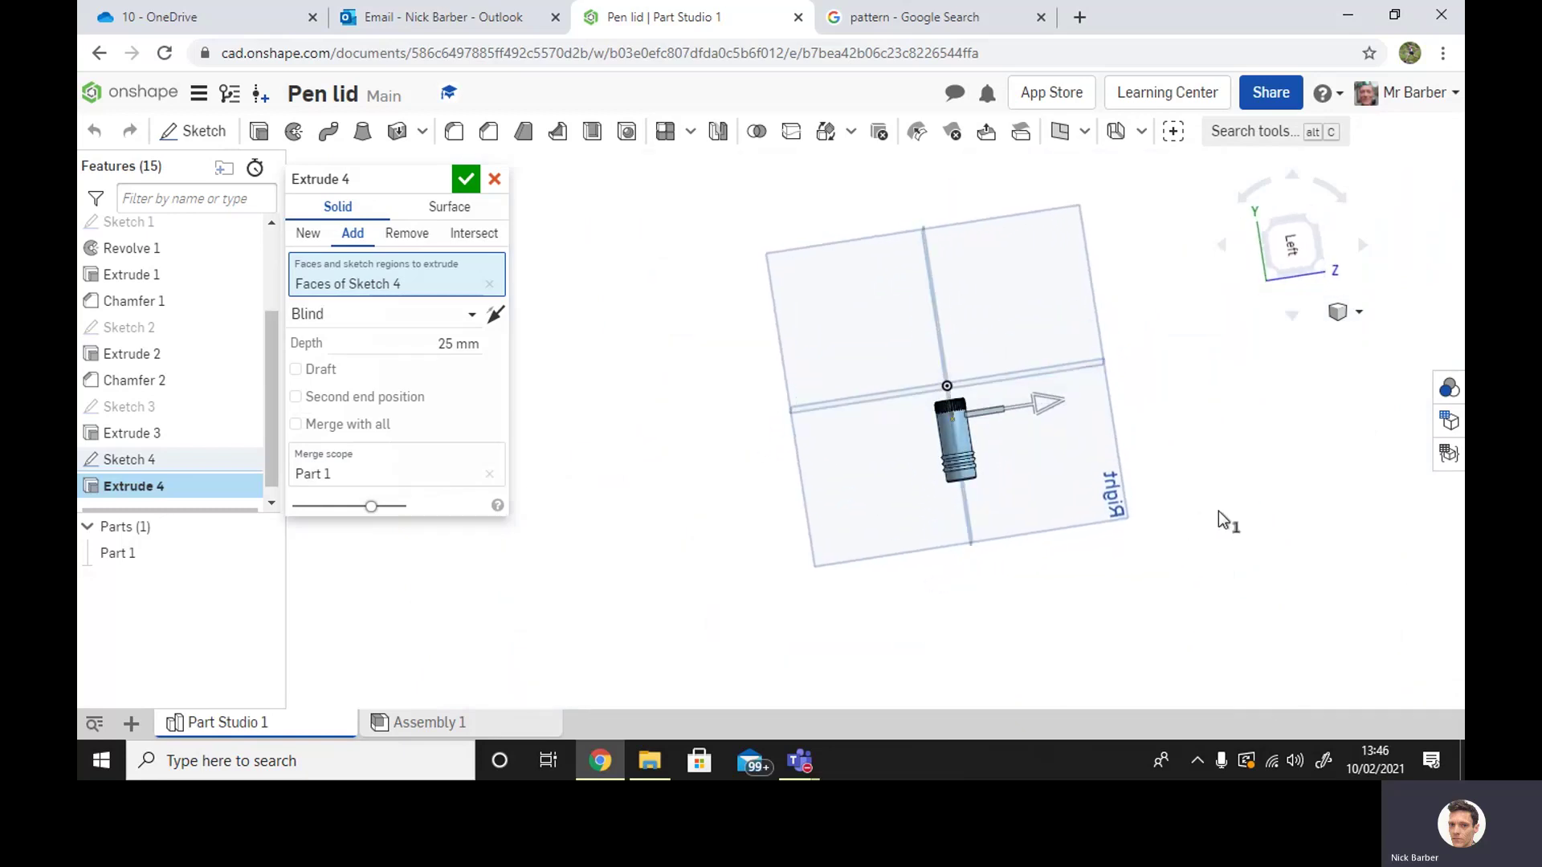
scroll(1183, 525, up, 3)
scroll(1047, 477, up, 2)
scroll(843, 394, up, 2)
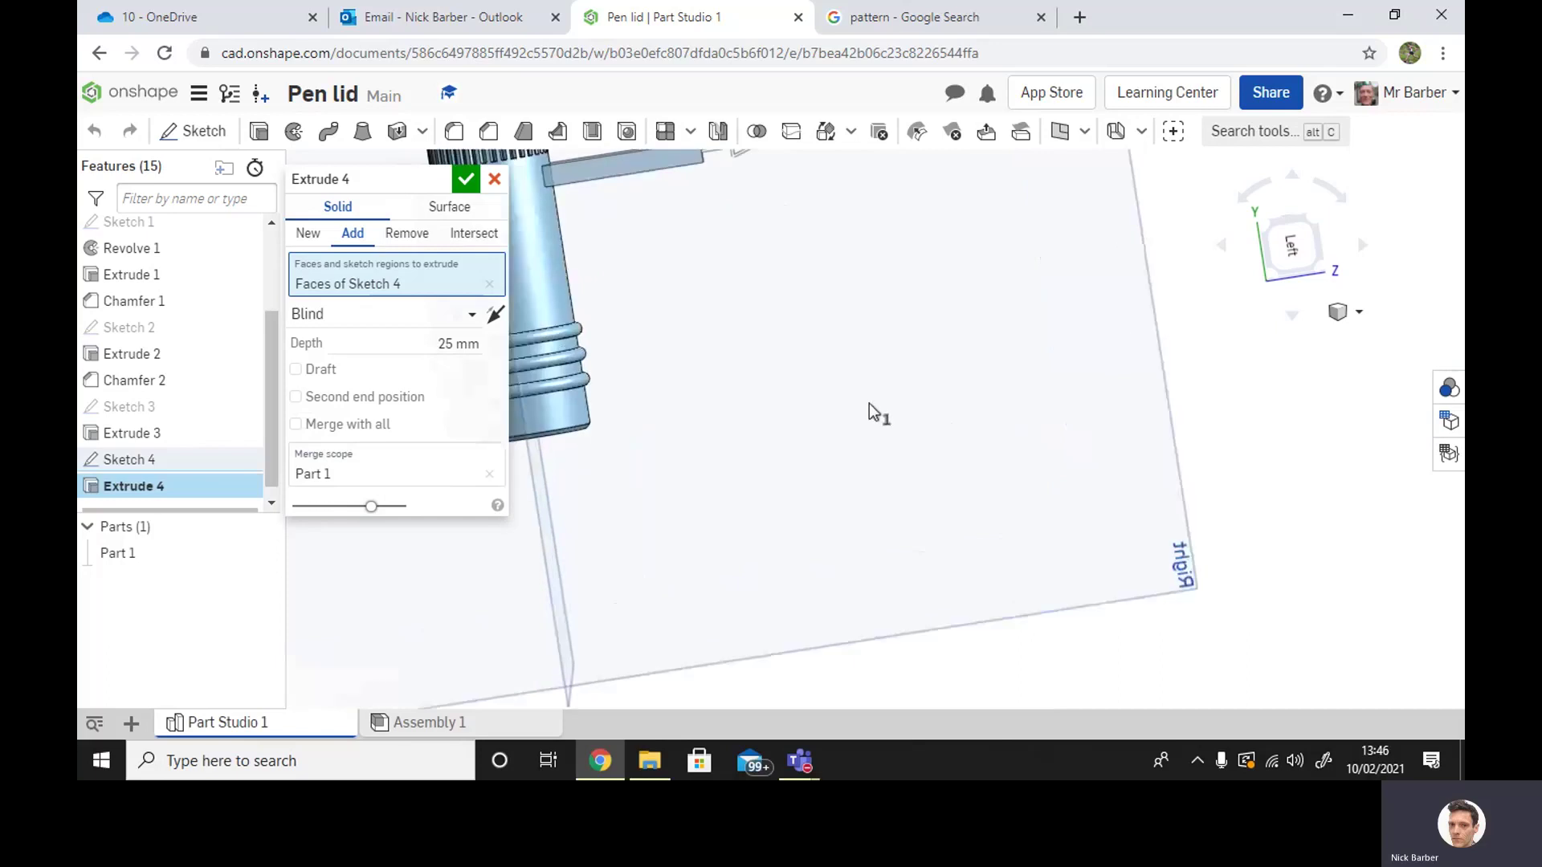
middle_drag(870, 403, 1049, 546)
scroll(1048, 546, up, 2)
middle_drag(922, 351, 1077, 282)
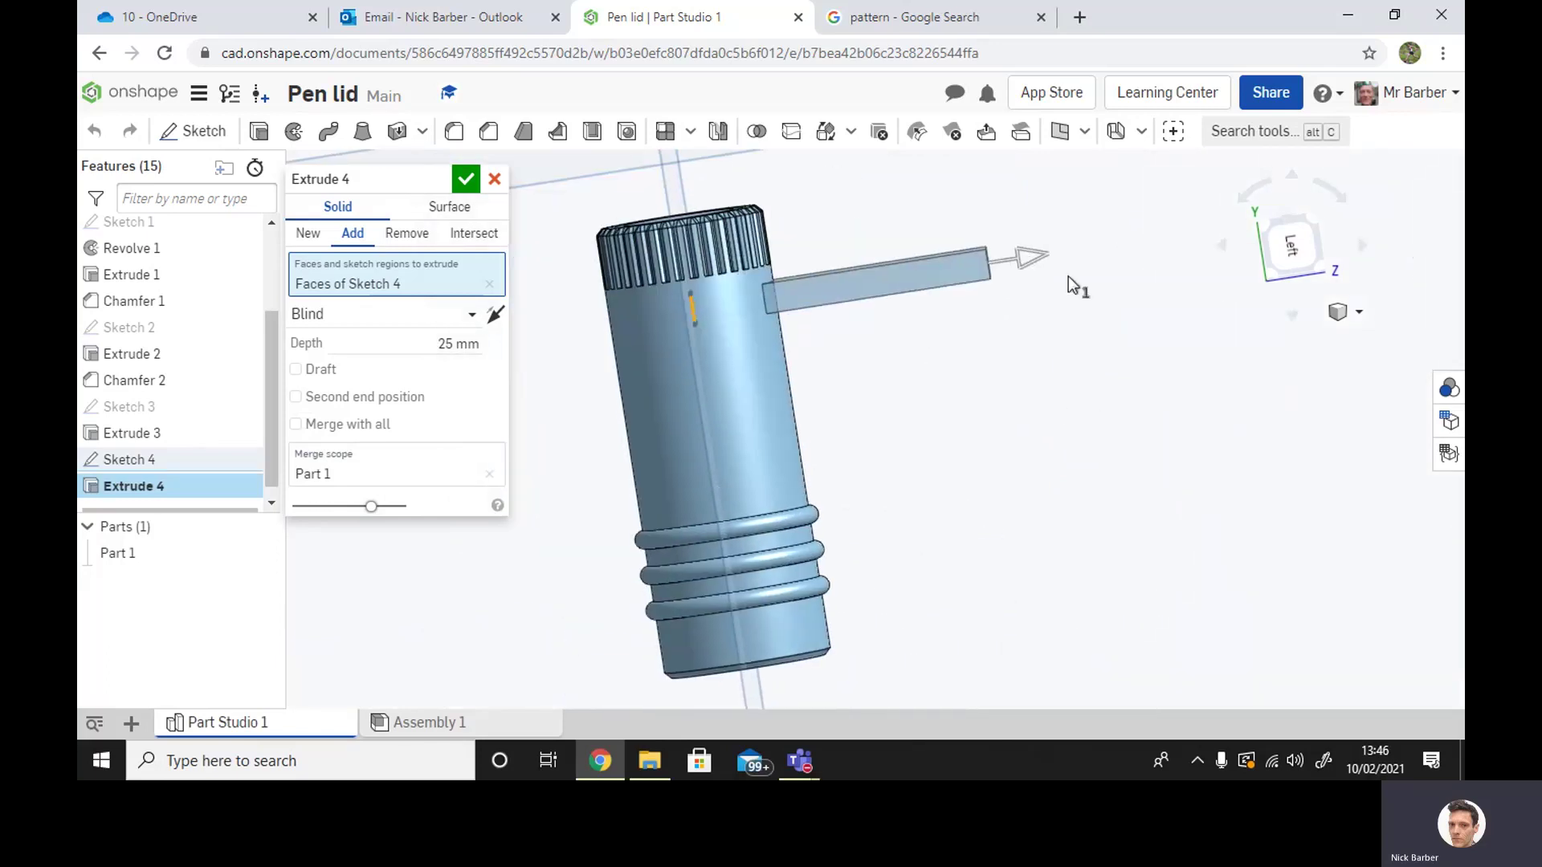
drag(987, 265, 861, 289)
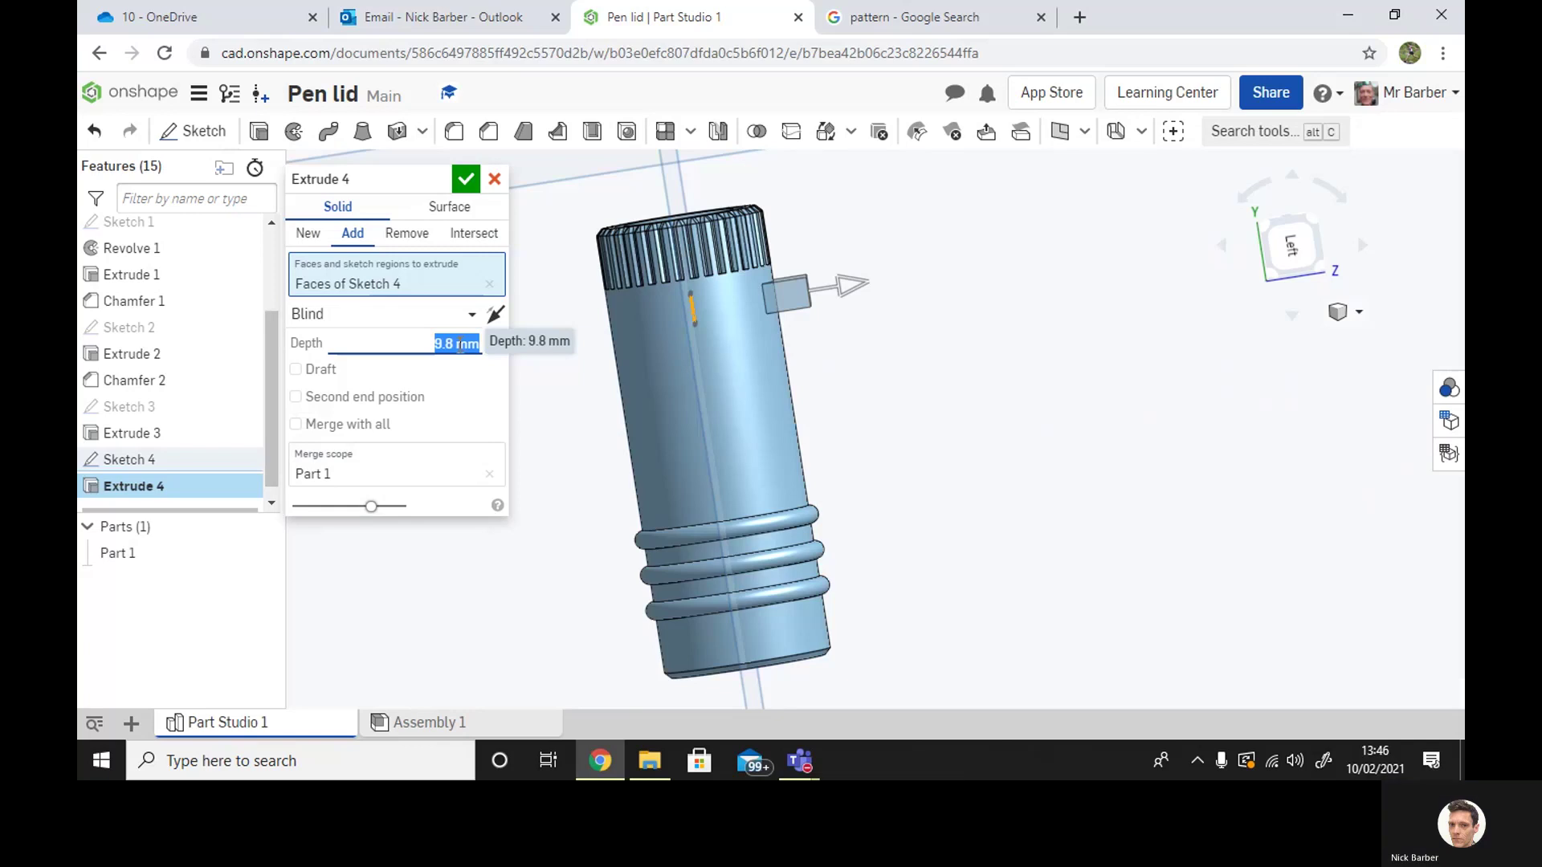
text(11)
key(Return)
right_drag(1010, 443, 824, 384)
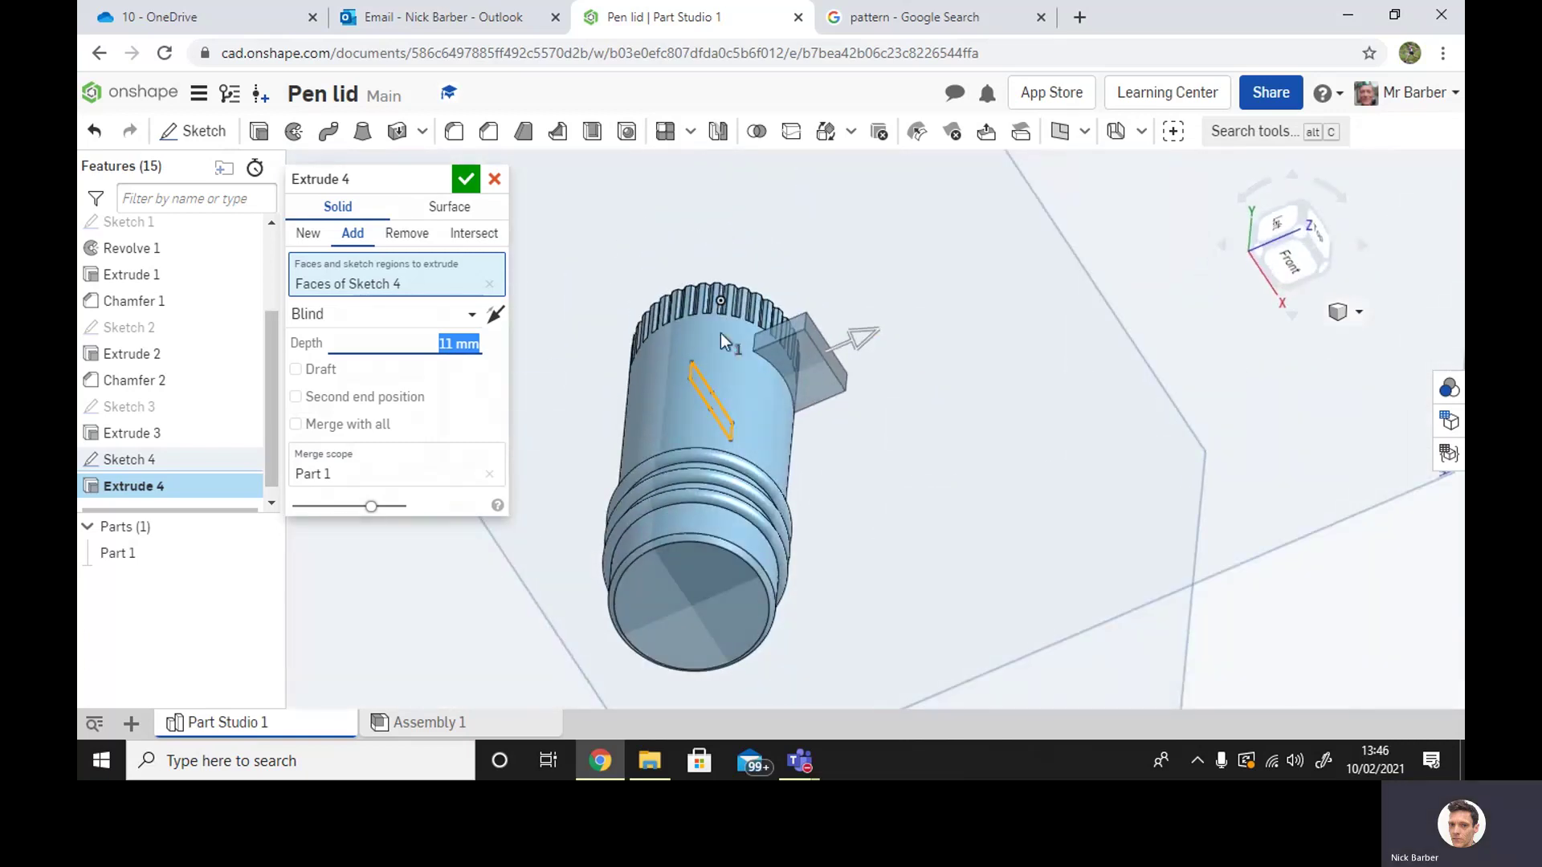
click(465, 178)
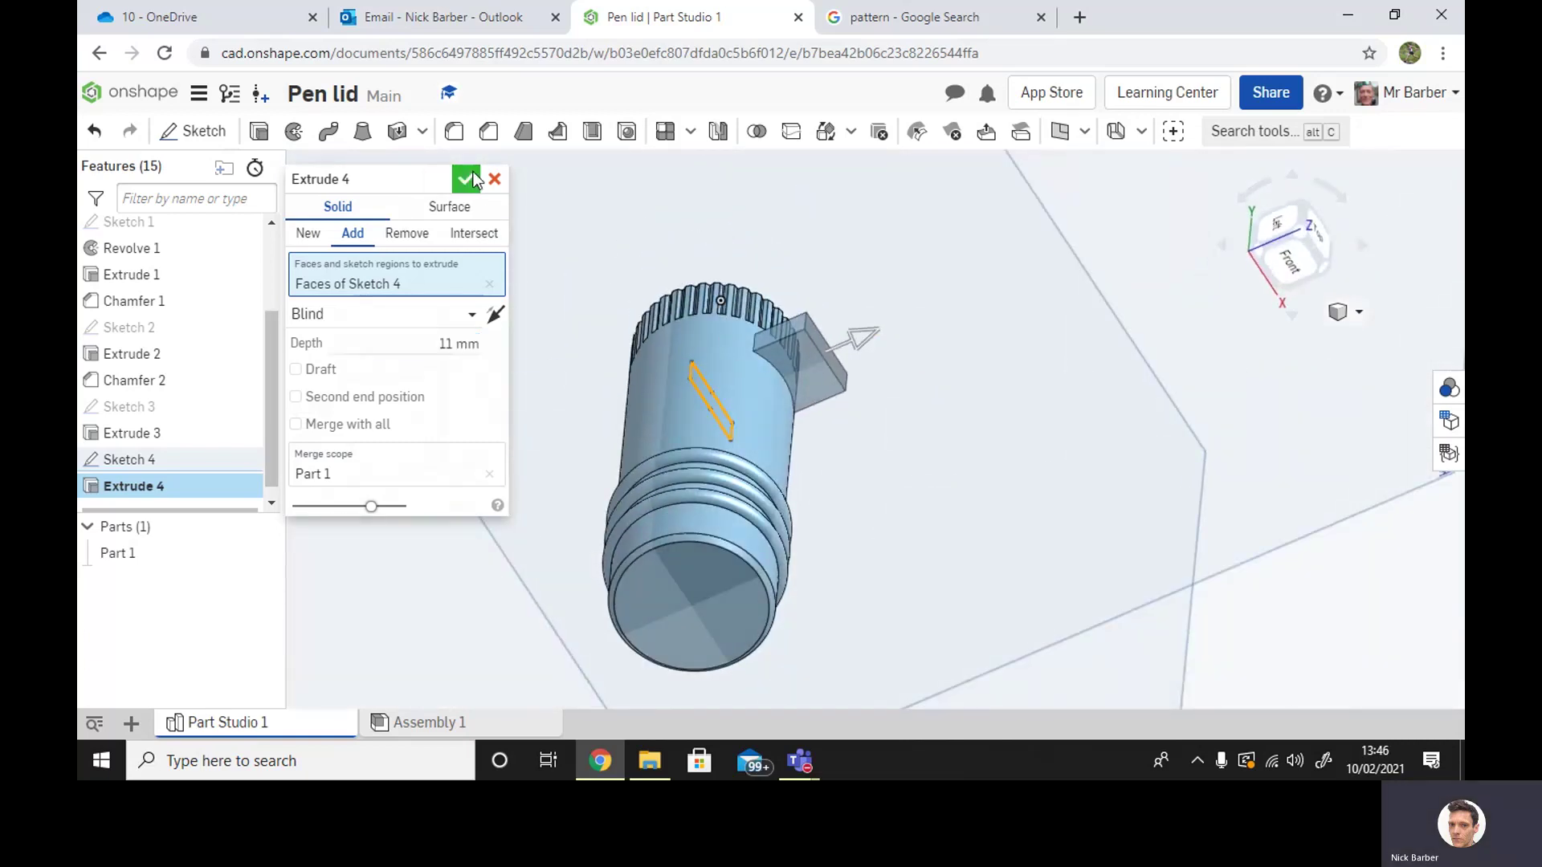
Start a new sketch on the extruded block's face that points towards the three rings
click(813, 376)
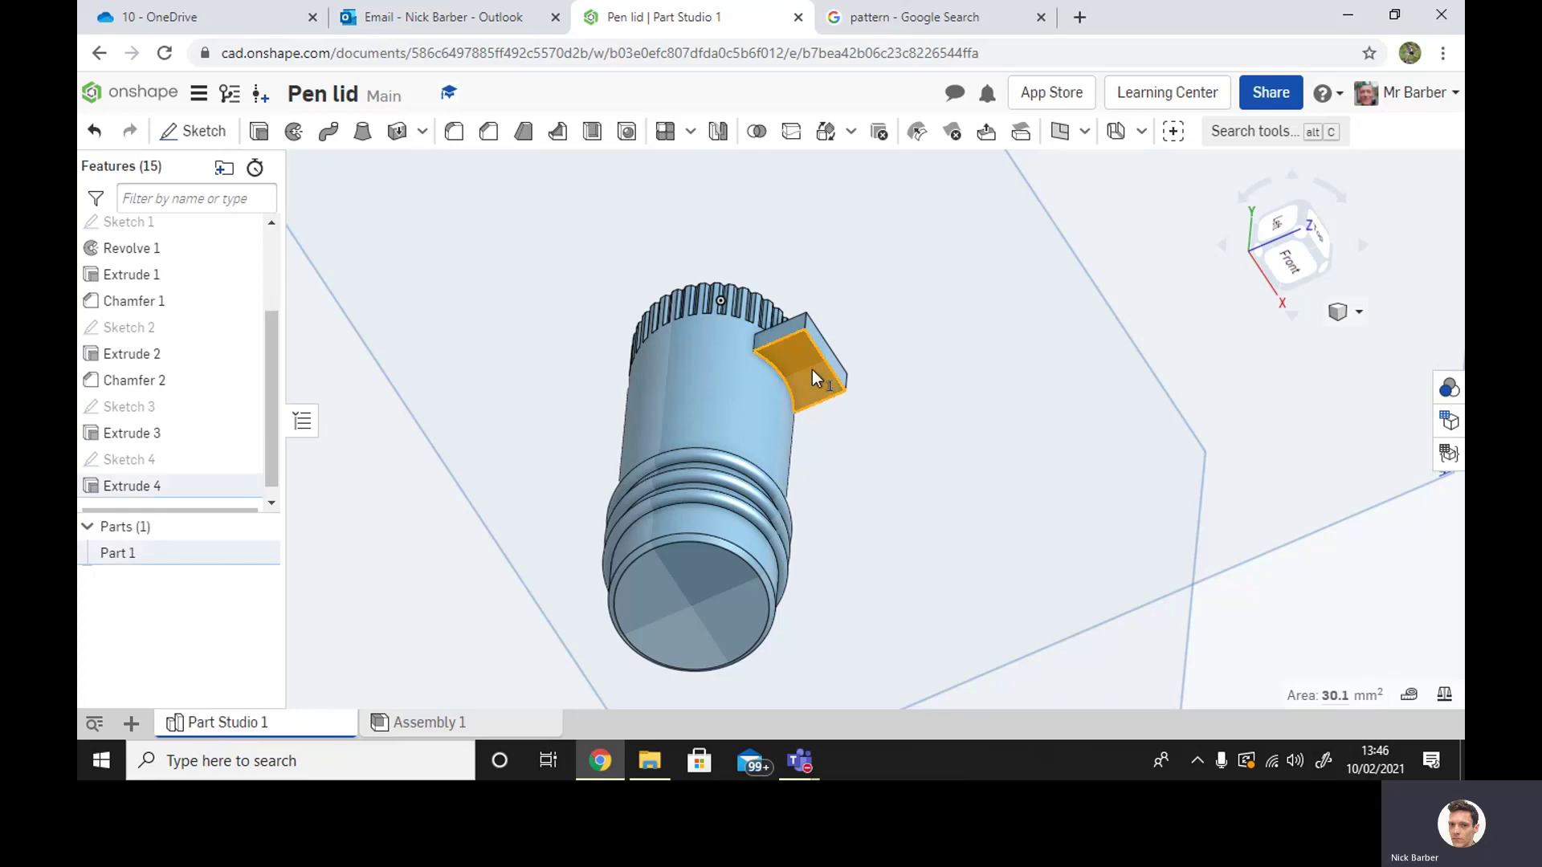
click(201, 133)
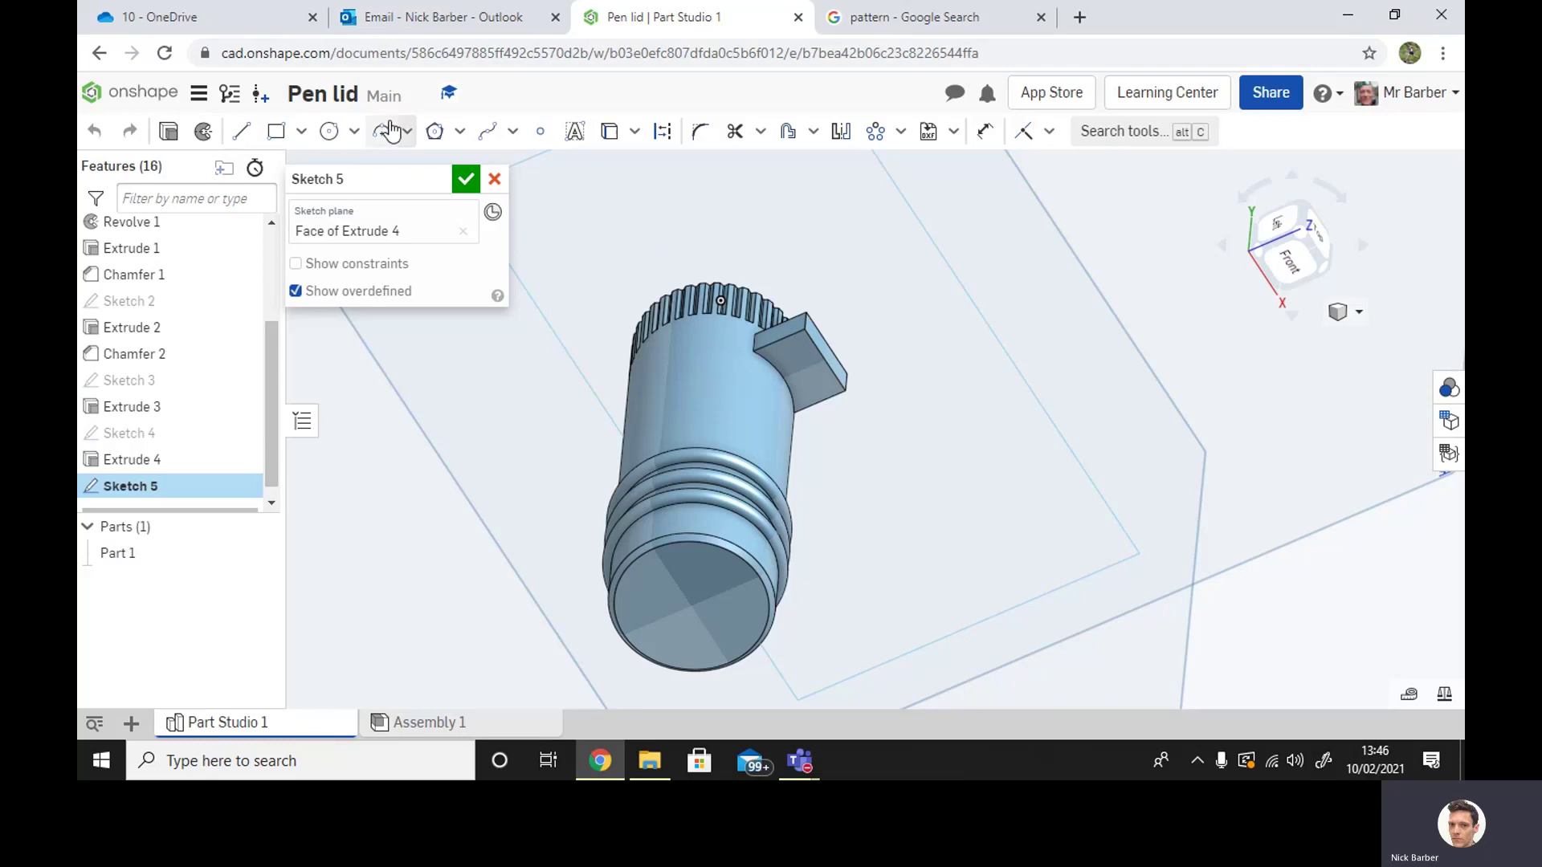
click(276, 133)
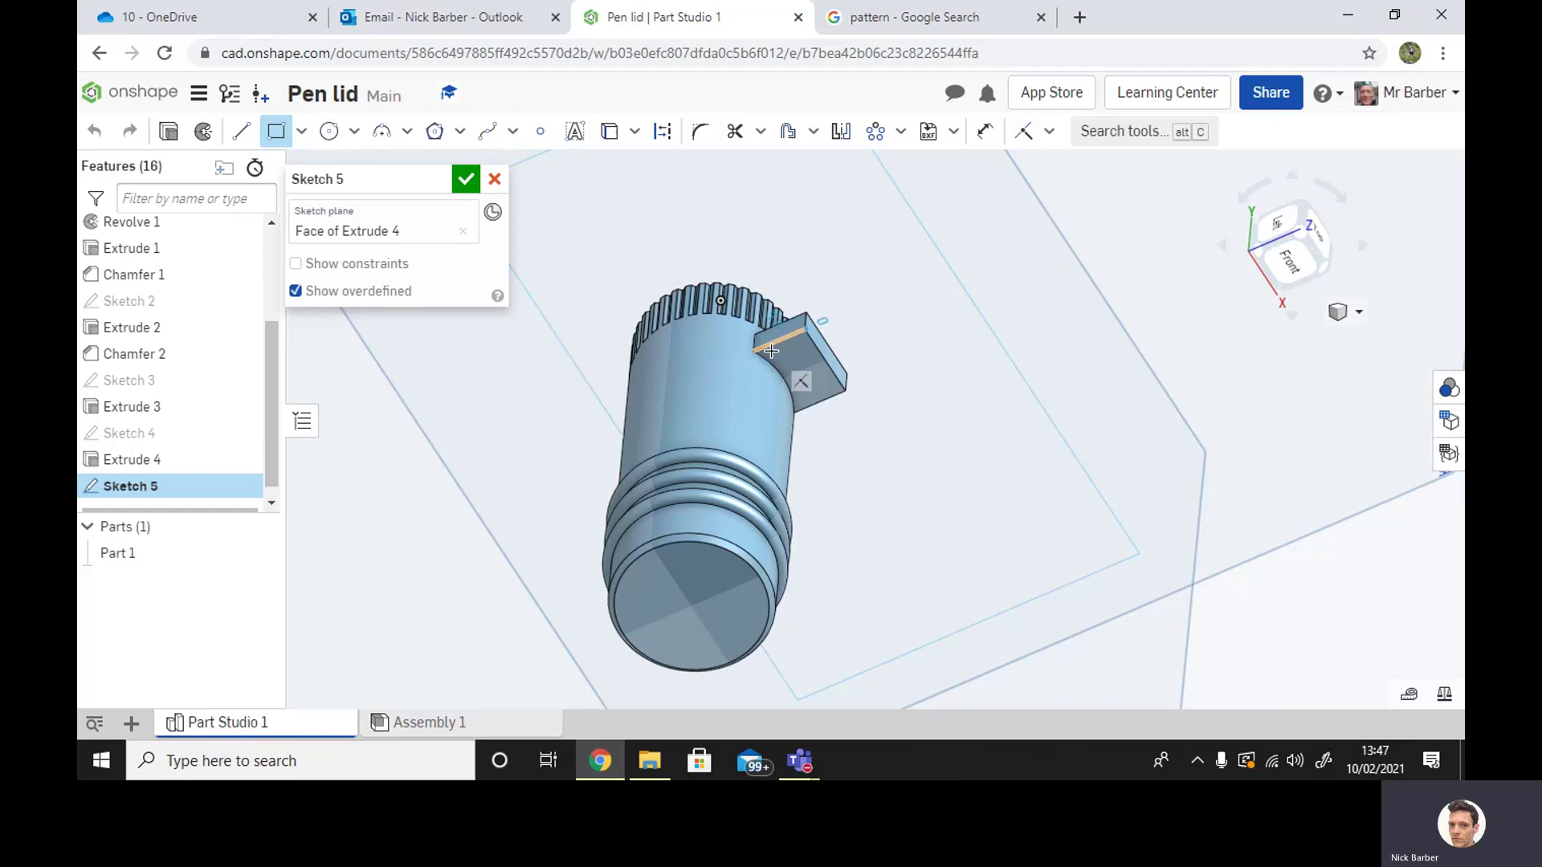
click(773, 347)
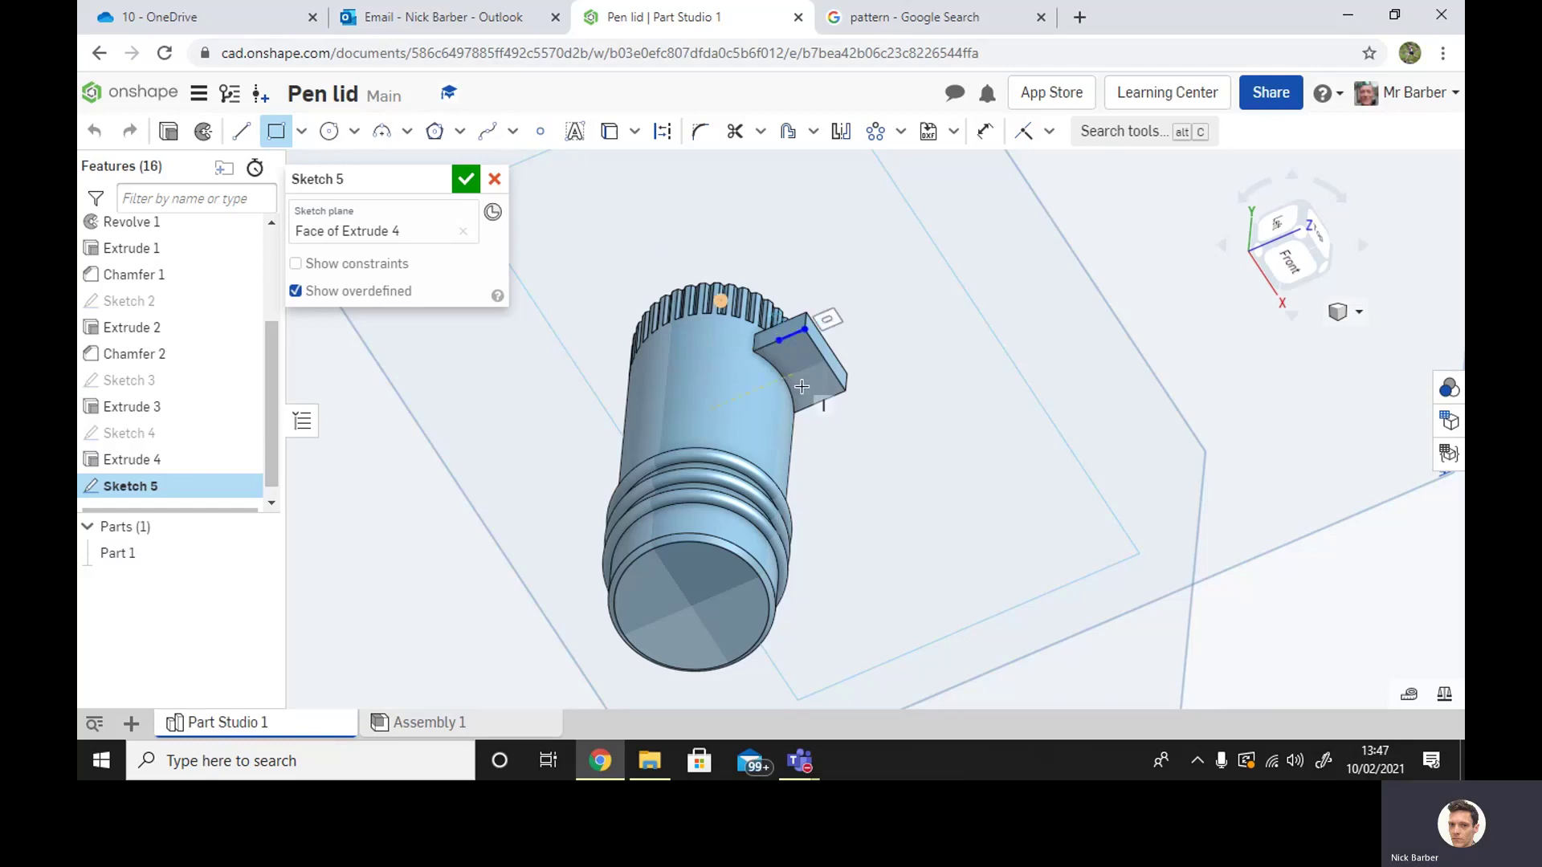
click(805, 328)
right_drag(1296, 468, 1309, 451)
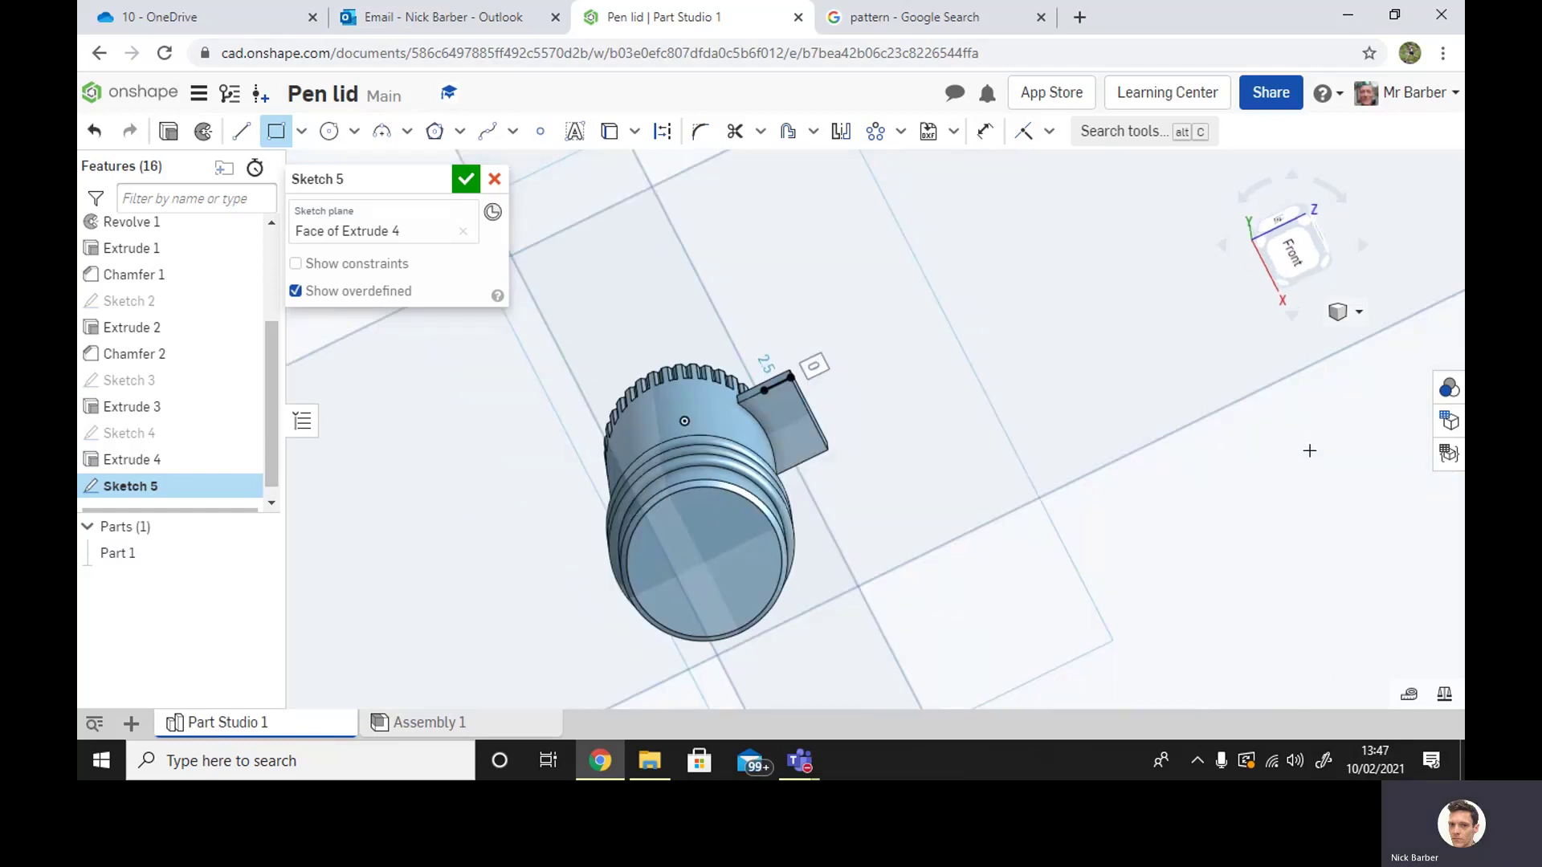
key(ctrl+z)
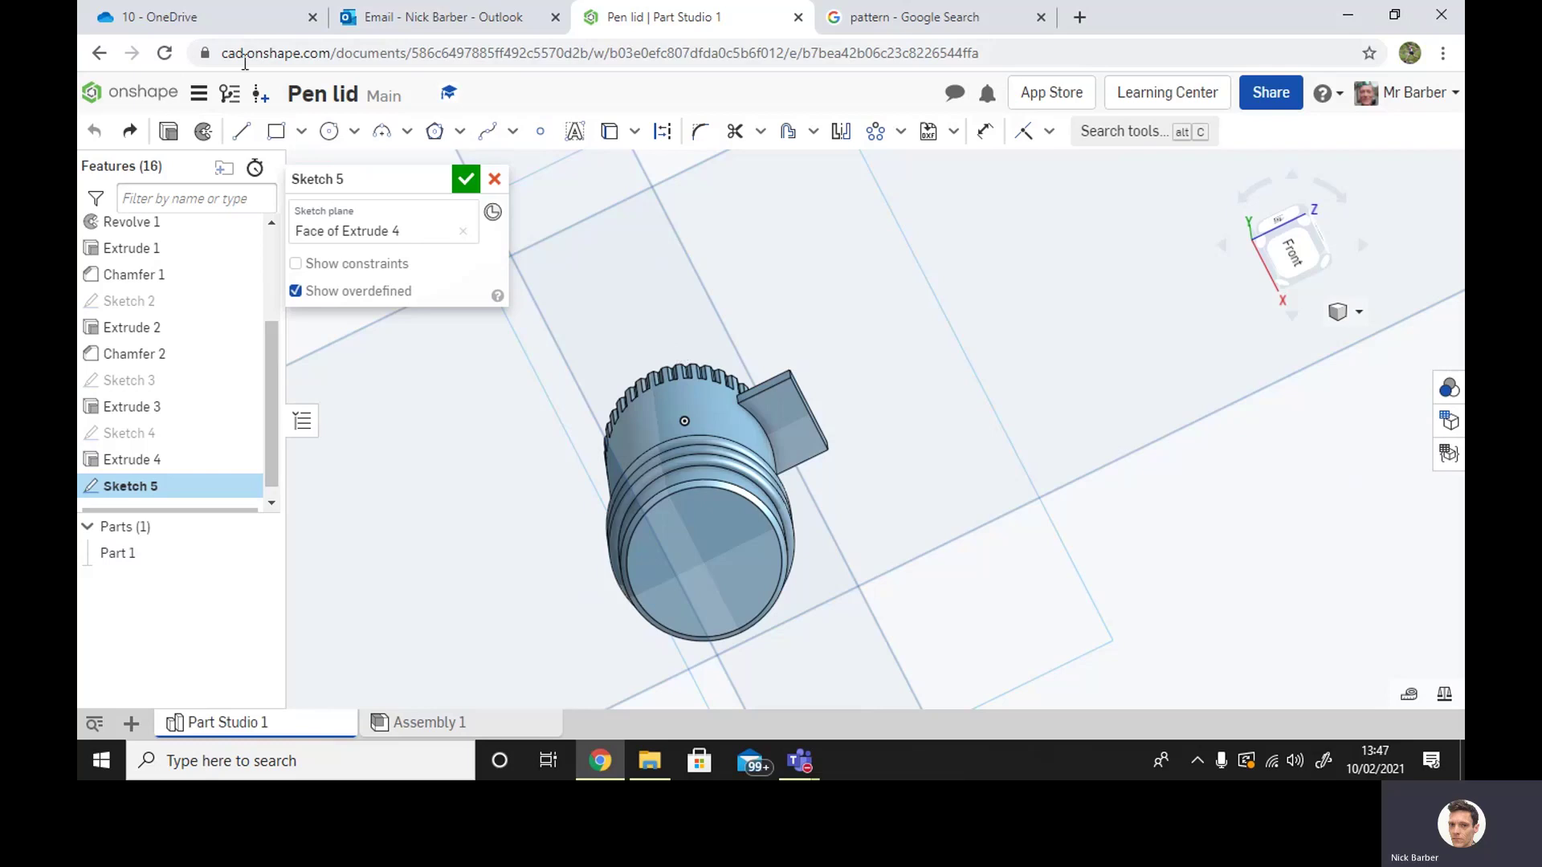
Sketch a 3 mm deep rectangle across the outer part of the block's face, about 7 mm wide, and accept the sketch
click(798, 391)
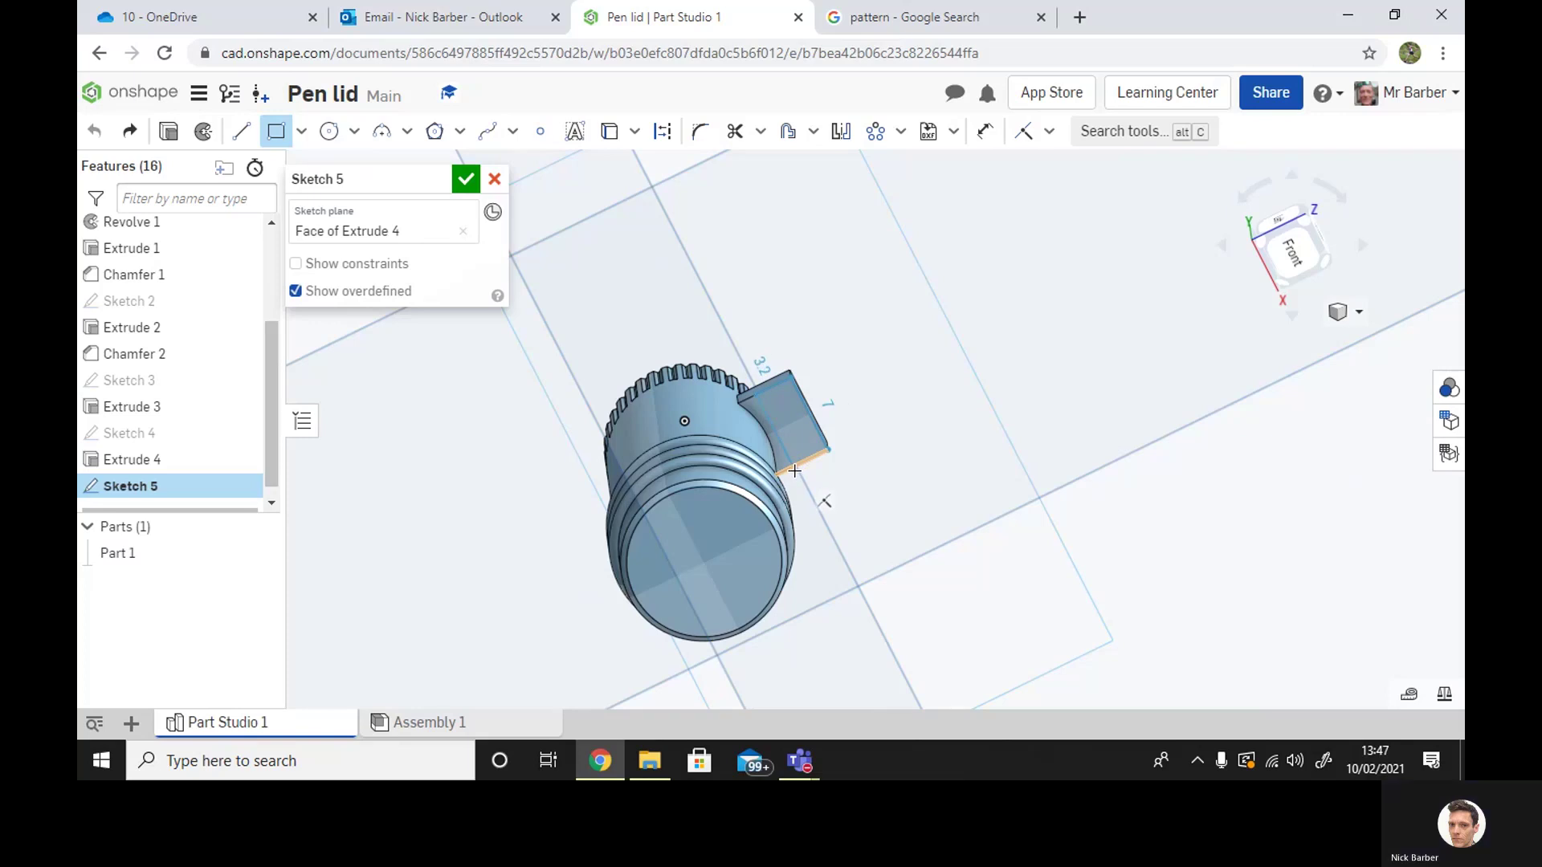
click(795, 466)
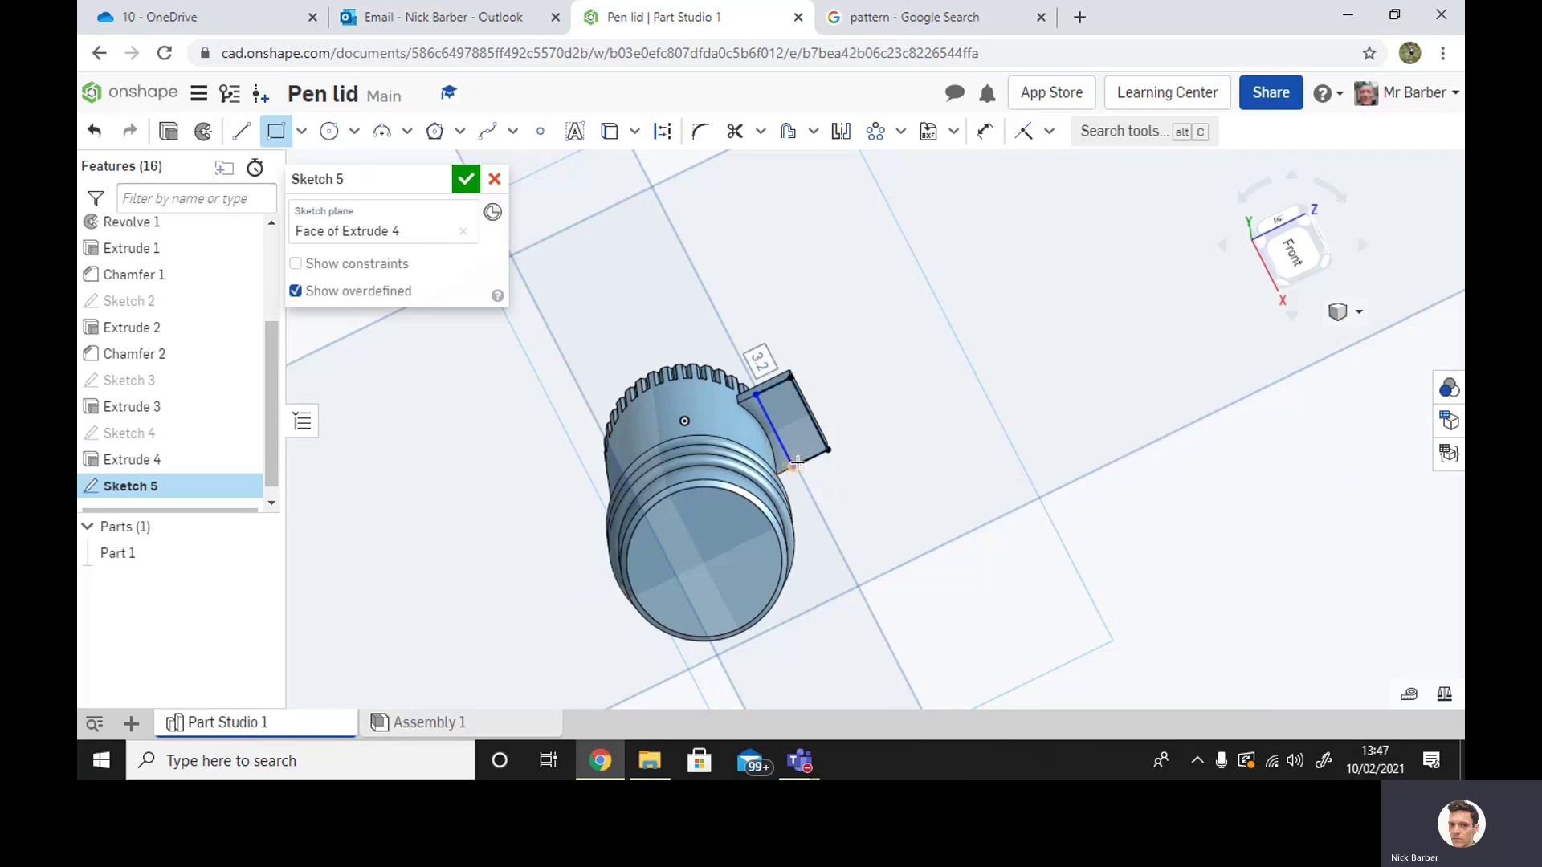
text(3)
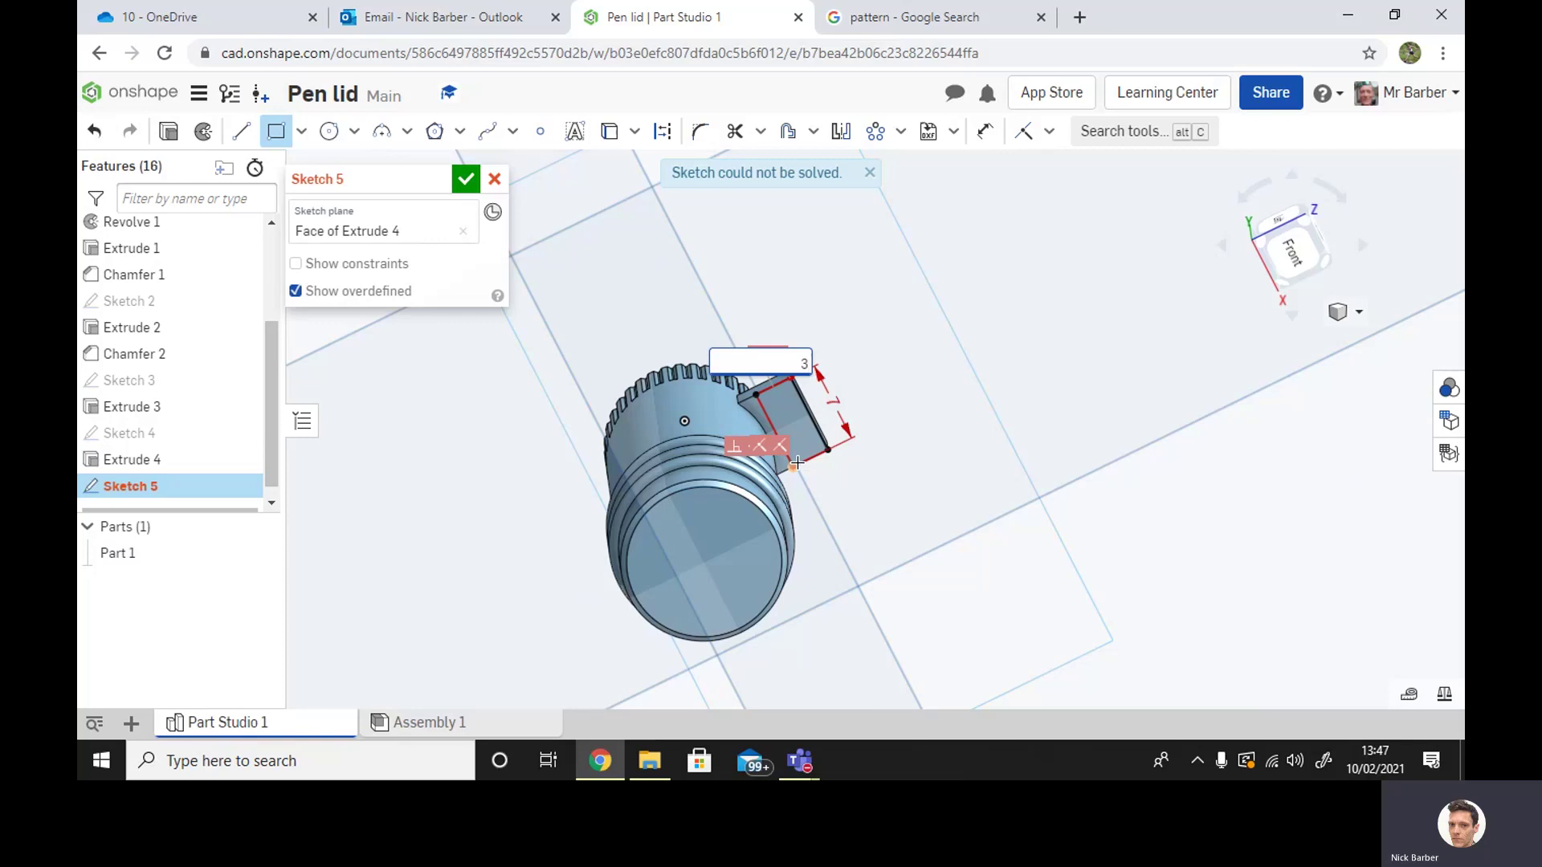
key(Return)
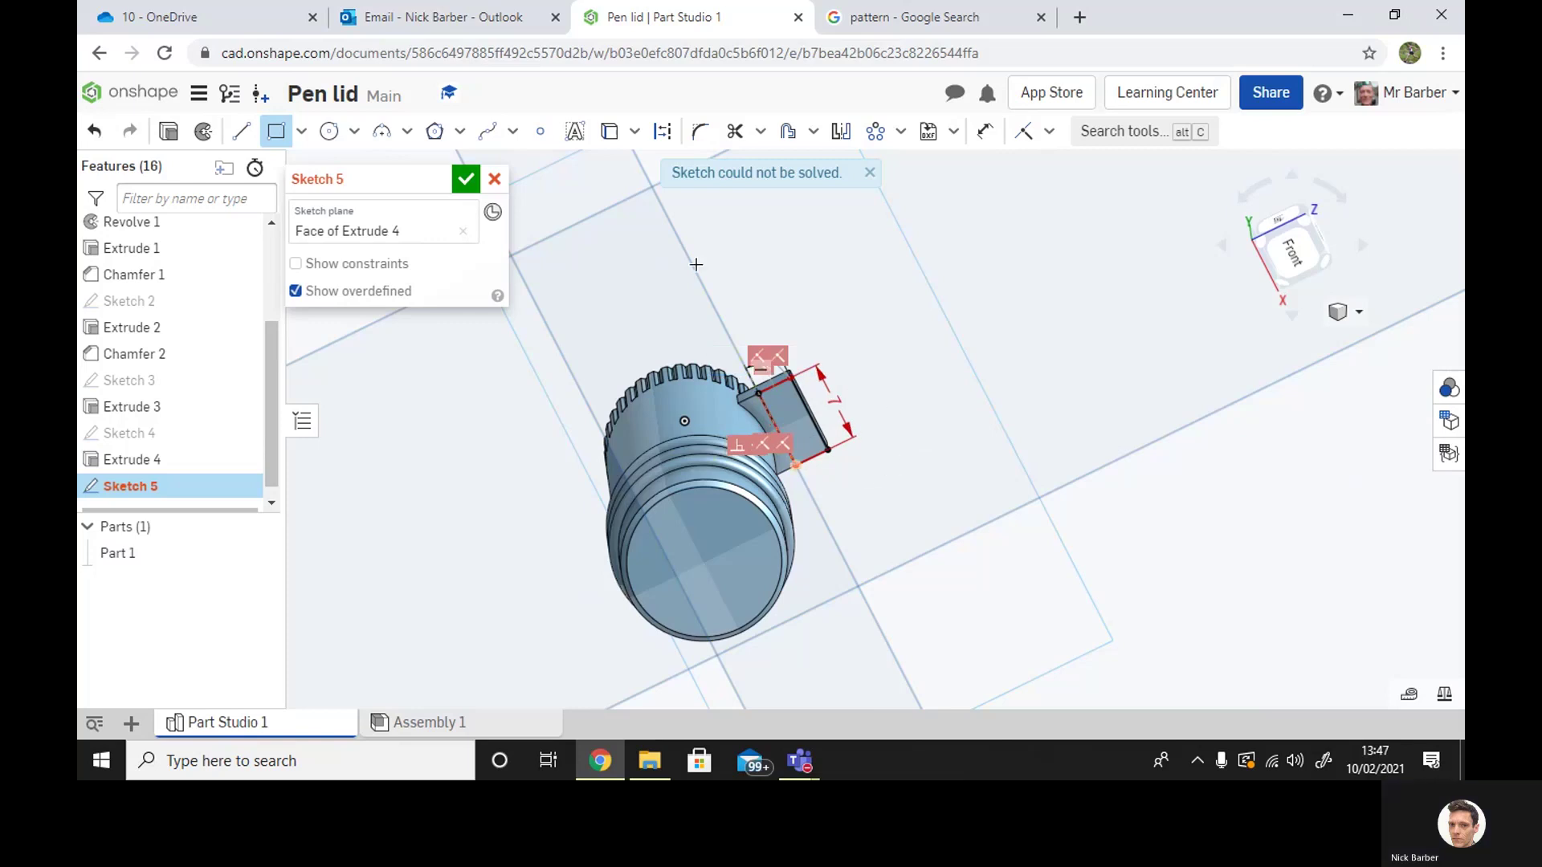
click(466, 180)
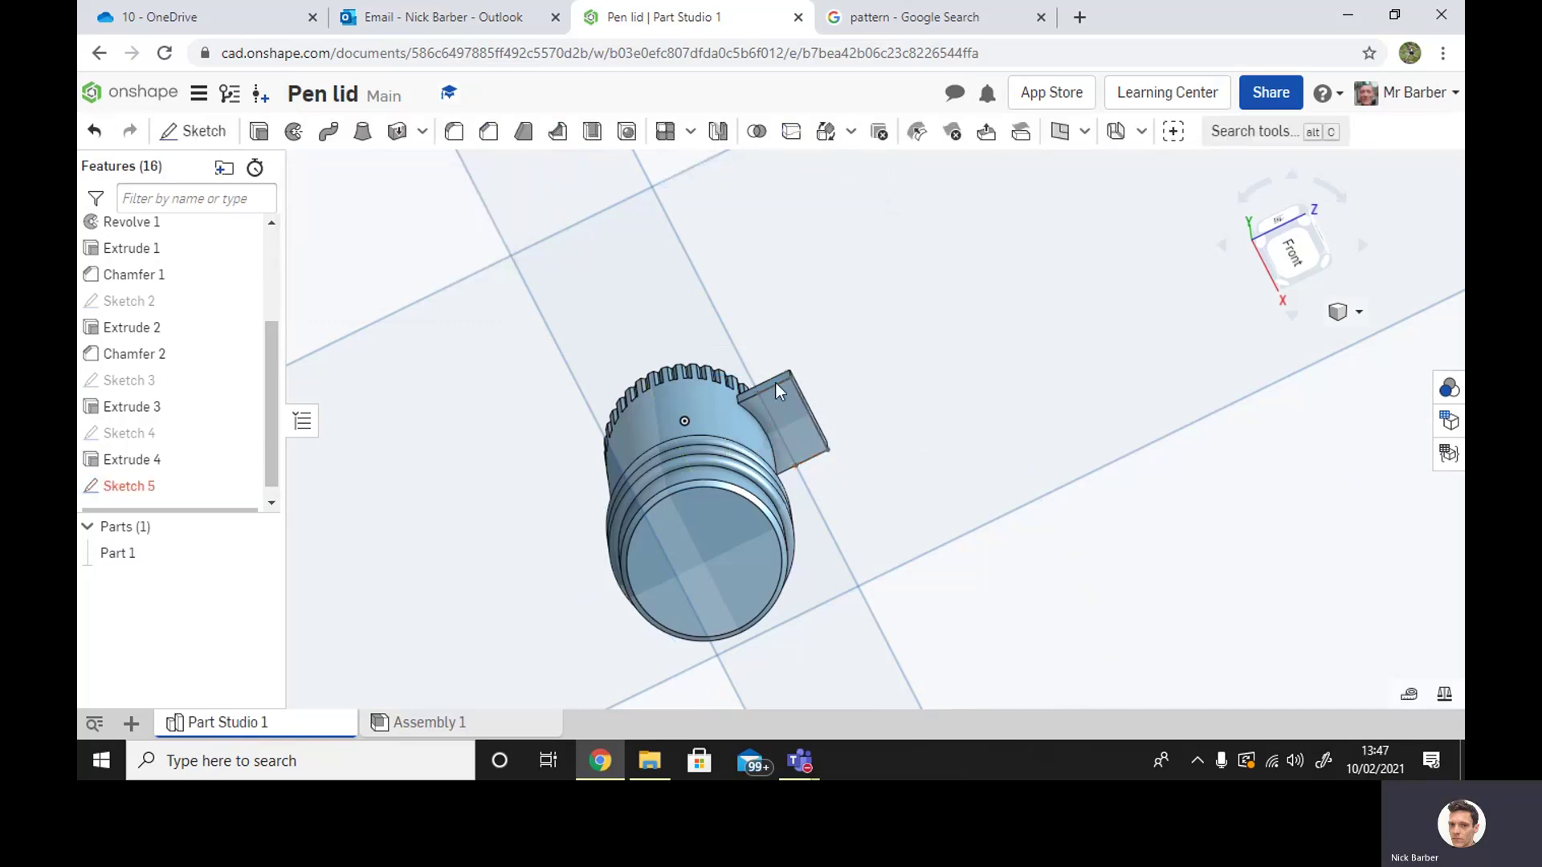
Extrude the 3 mm deep rectangle about 28.6 mm along the barrel past the three rings, adding it to Part 1 as the clip
click(796, 426)
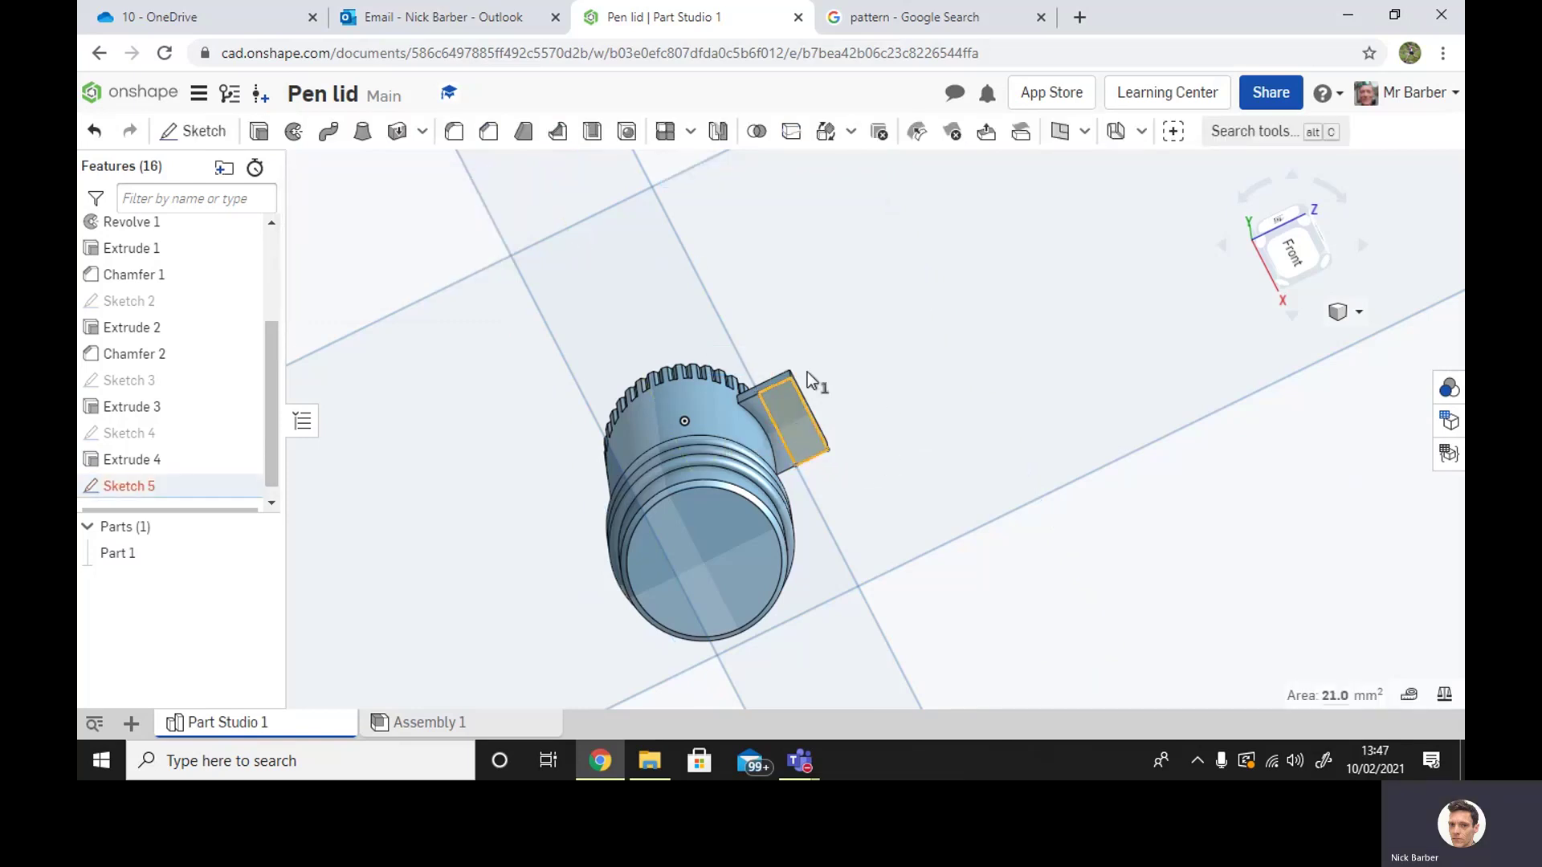
click(259, 131)
right_drag(951, 411, 980, 473)
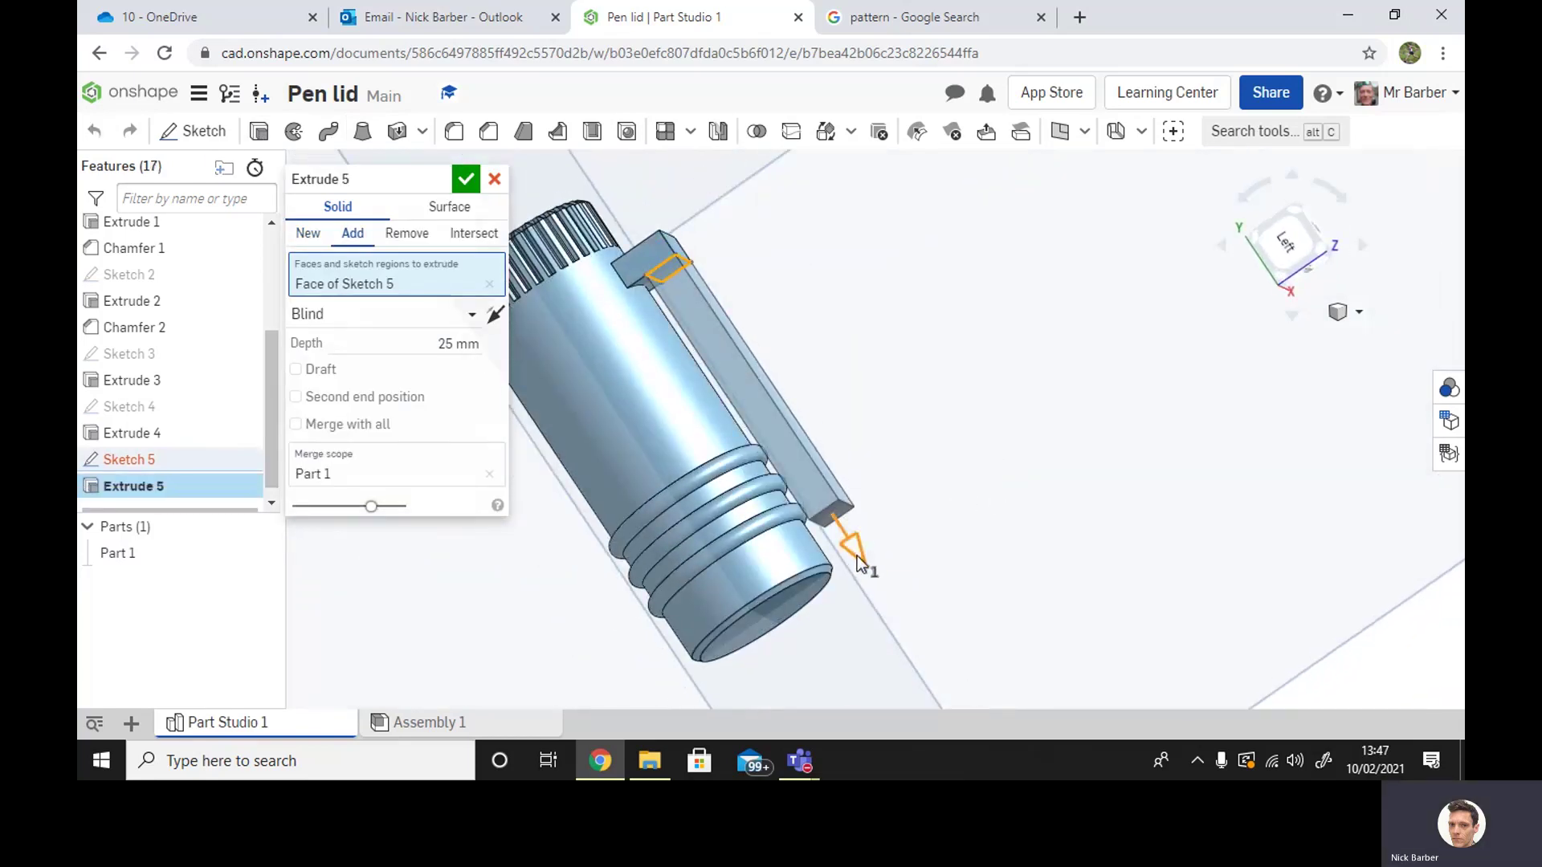
mouse_move(856, 556)
mouse_down()
mouse_move(889, 583)
mouse_move(874, 578)
mouse_up()
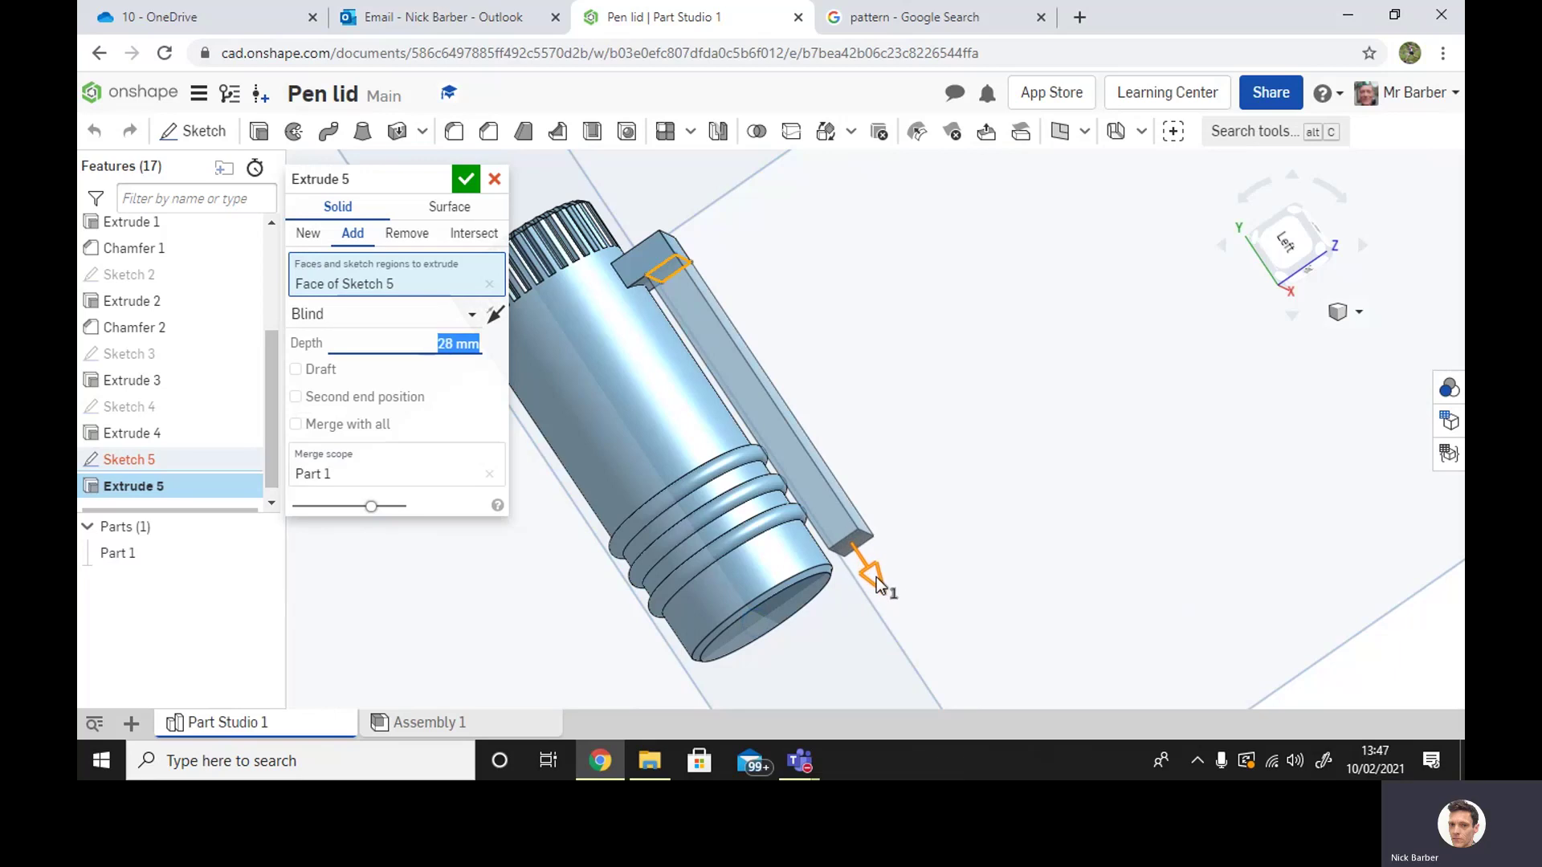
right_drag(1010, 606, 1042, 596)
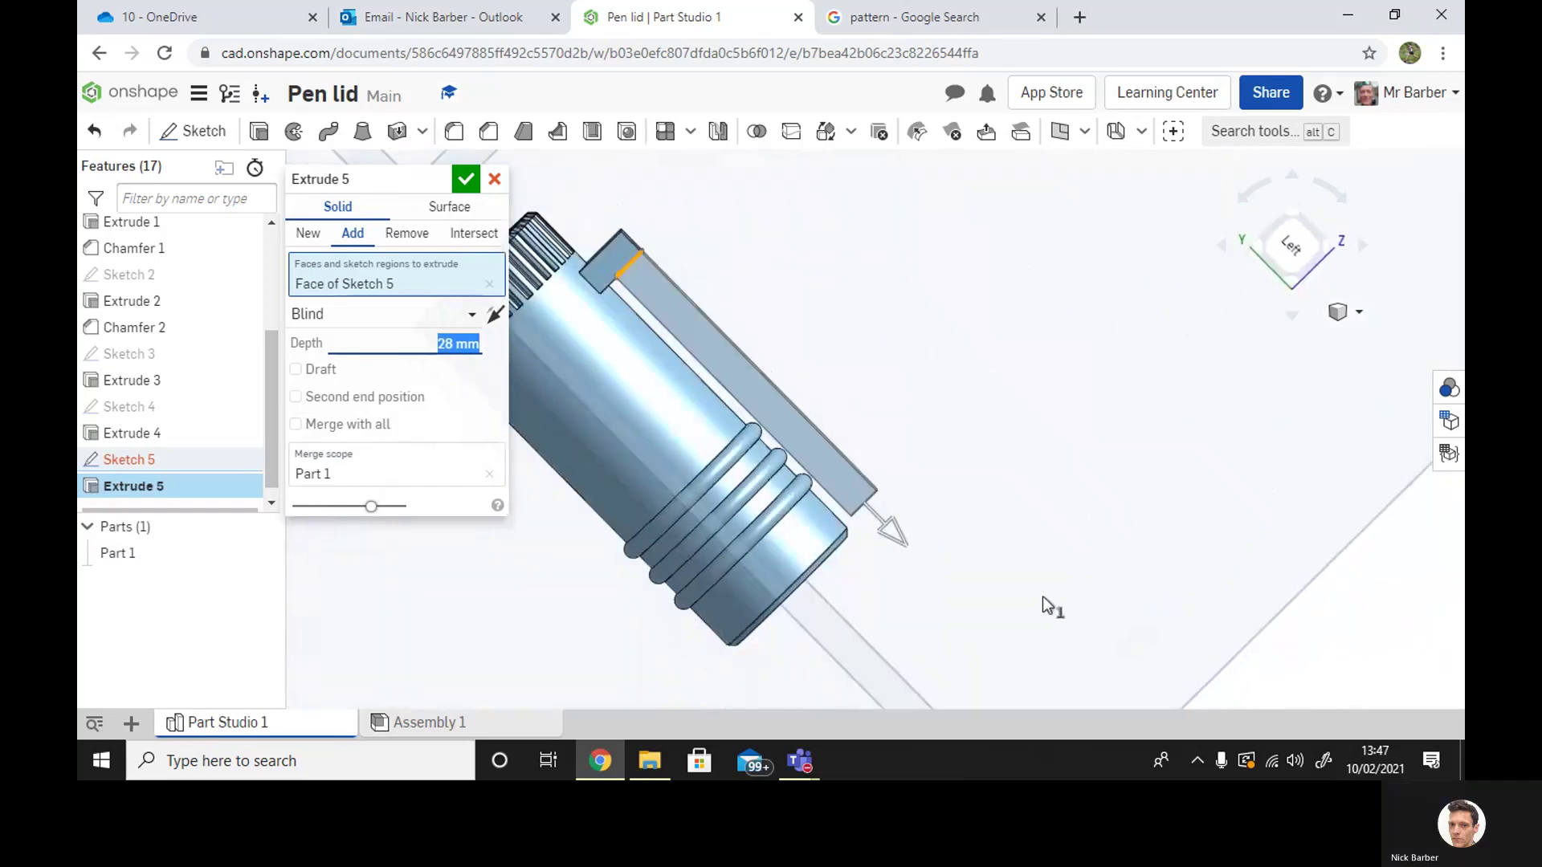
click(1303, 232)
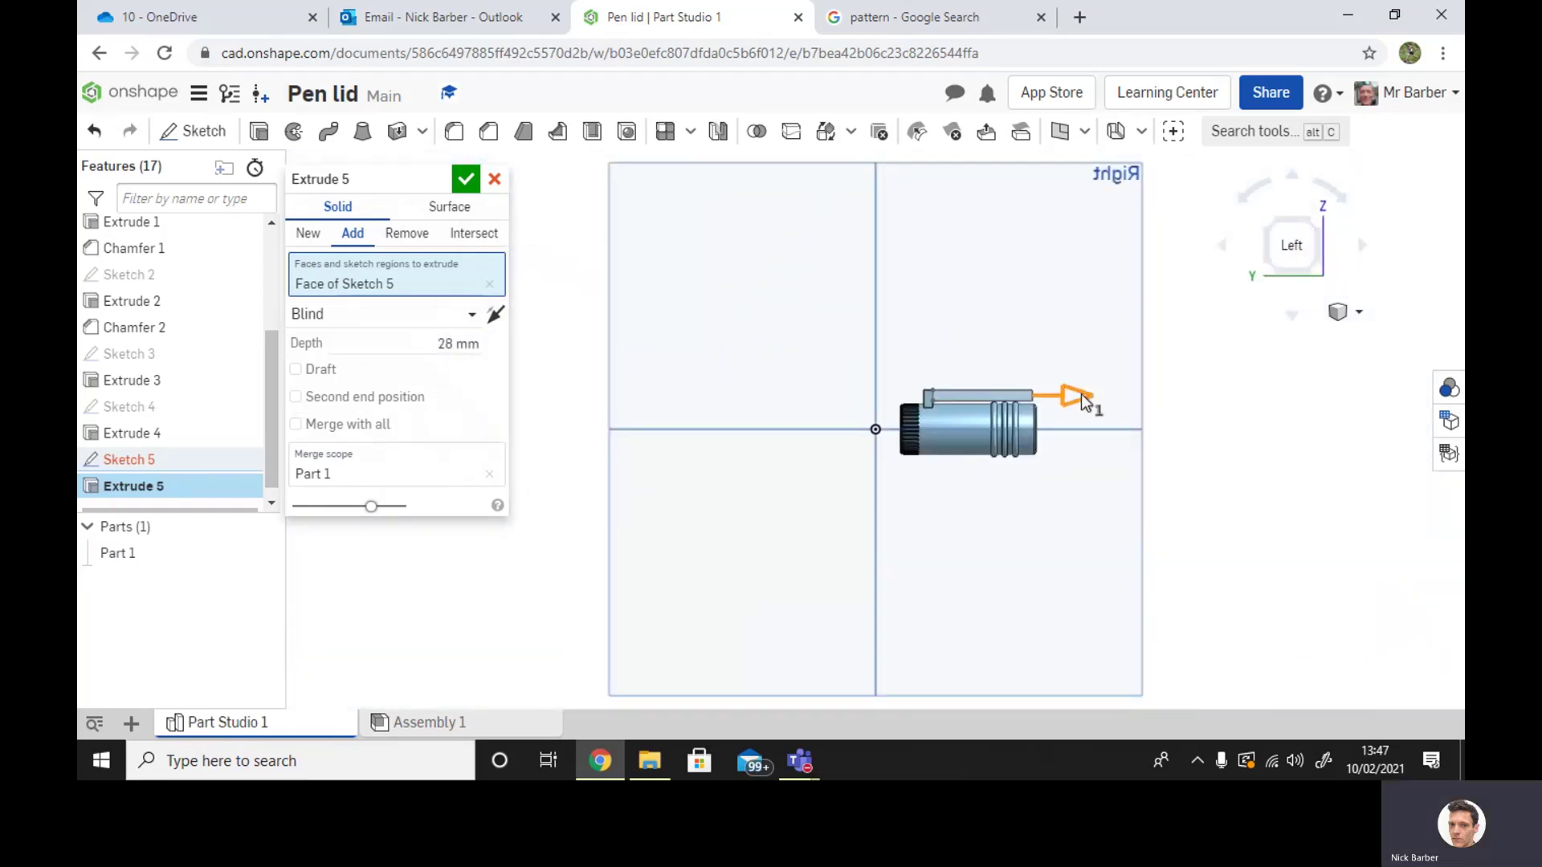
drag(1081, 393, 1084, 393)
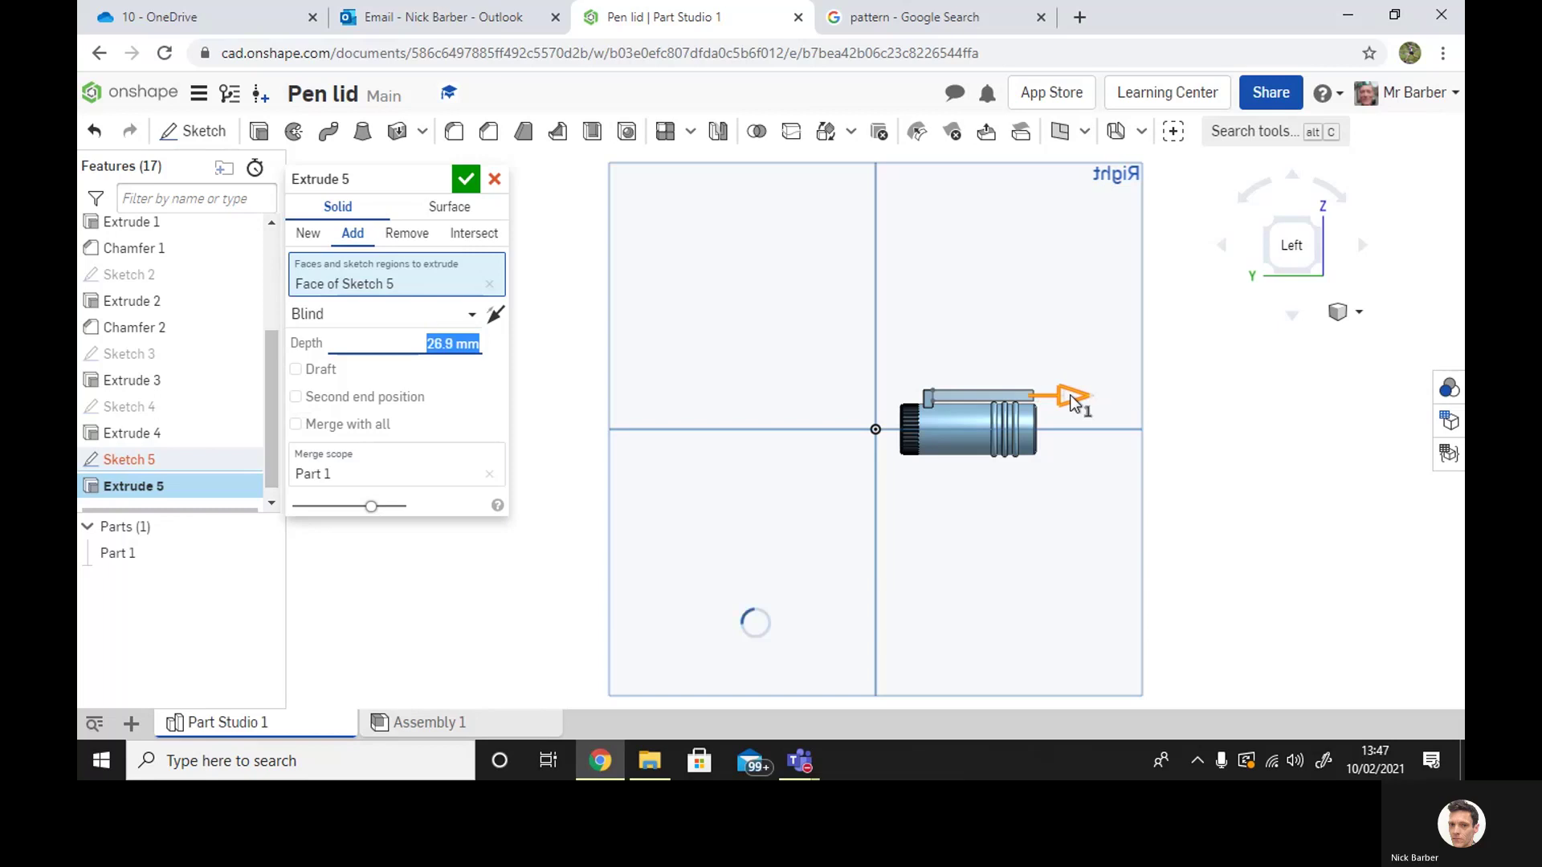
drag(1073, 395, 1074, 393)
scroll(1047, 419, up, 3)
scroll(1047, 419, up, 3)
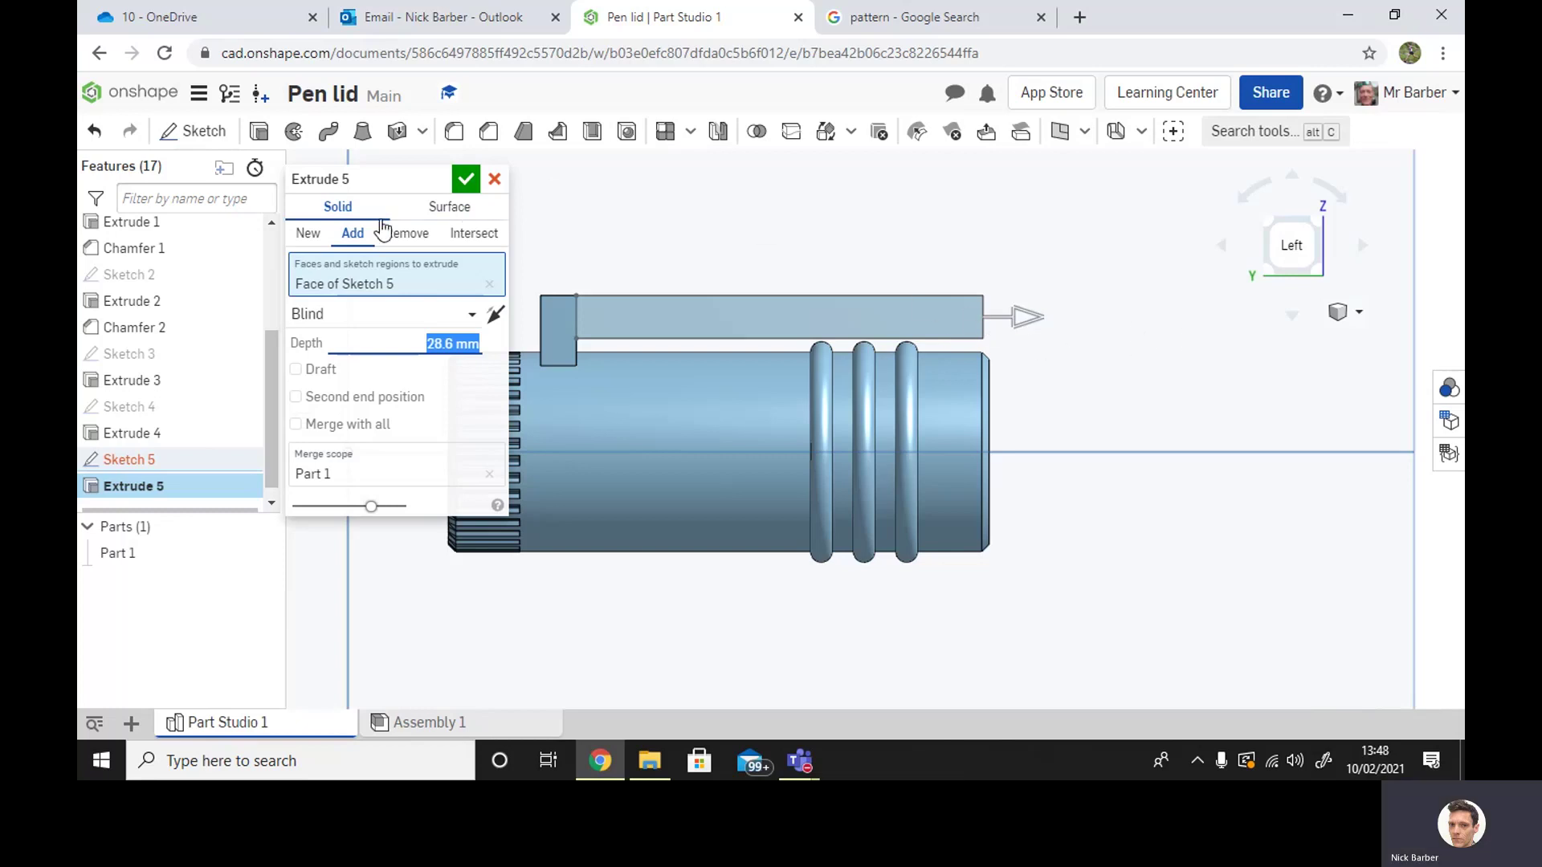
click(466, 180)
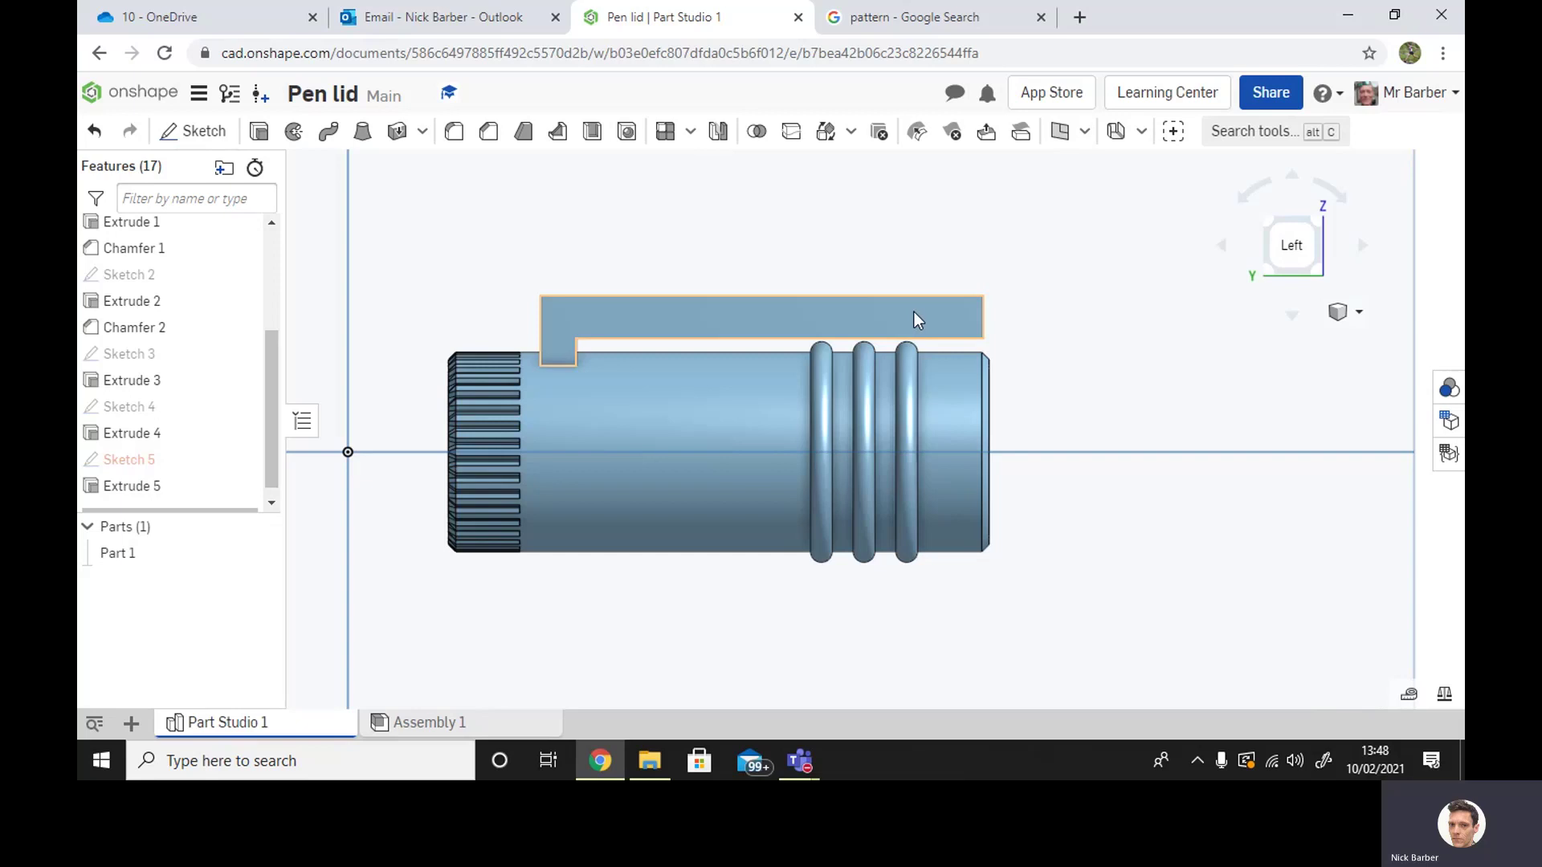
Sketch a circle about 1.6 mm in diameter on the clip's side face, centred on its inner edge near the free end
click(193, 131)
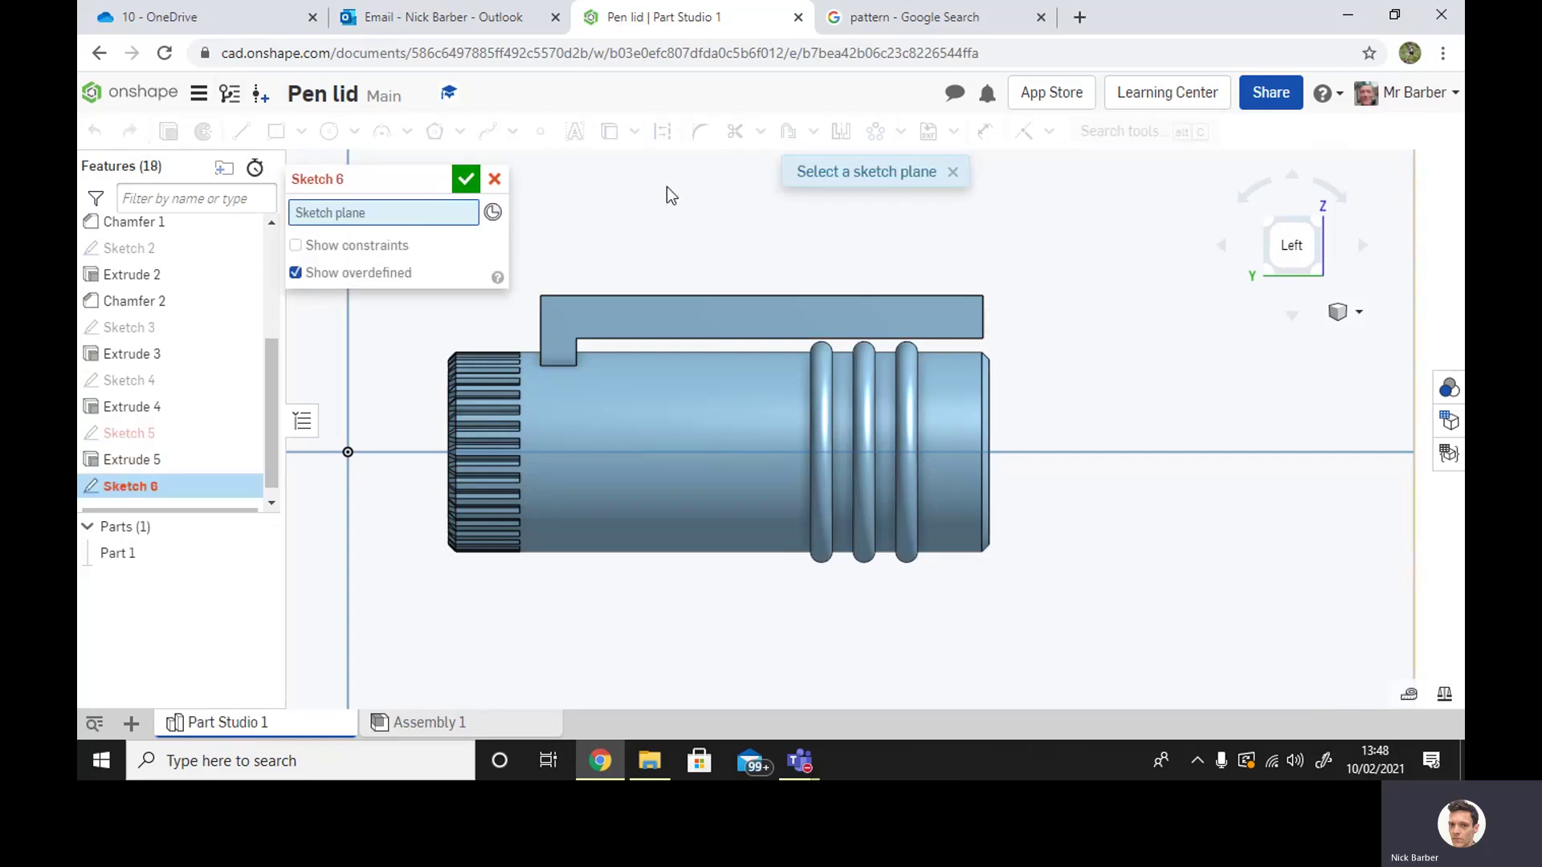
click(802, 318)
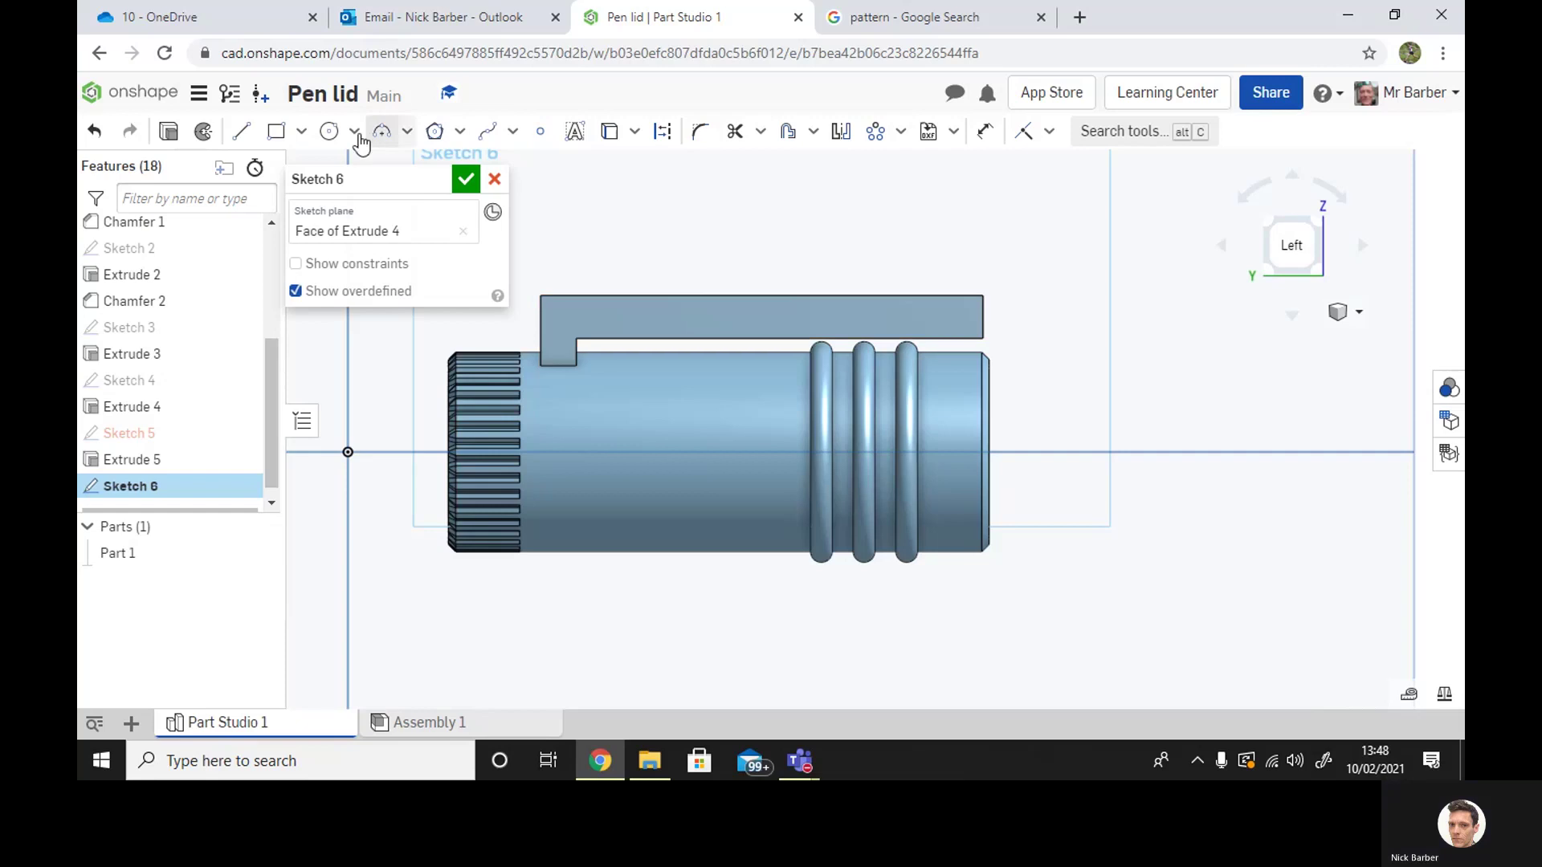
click(329, 131)
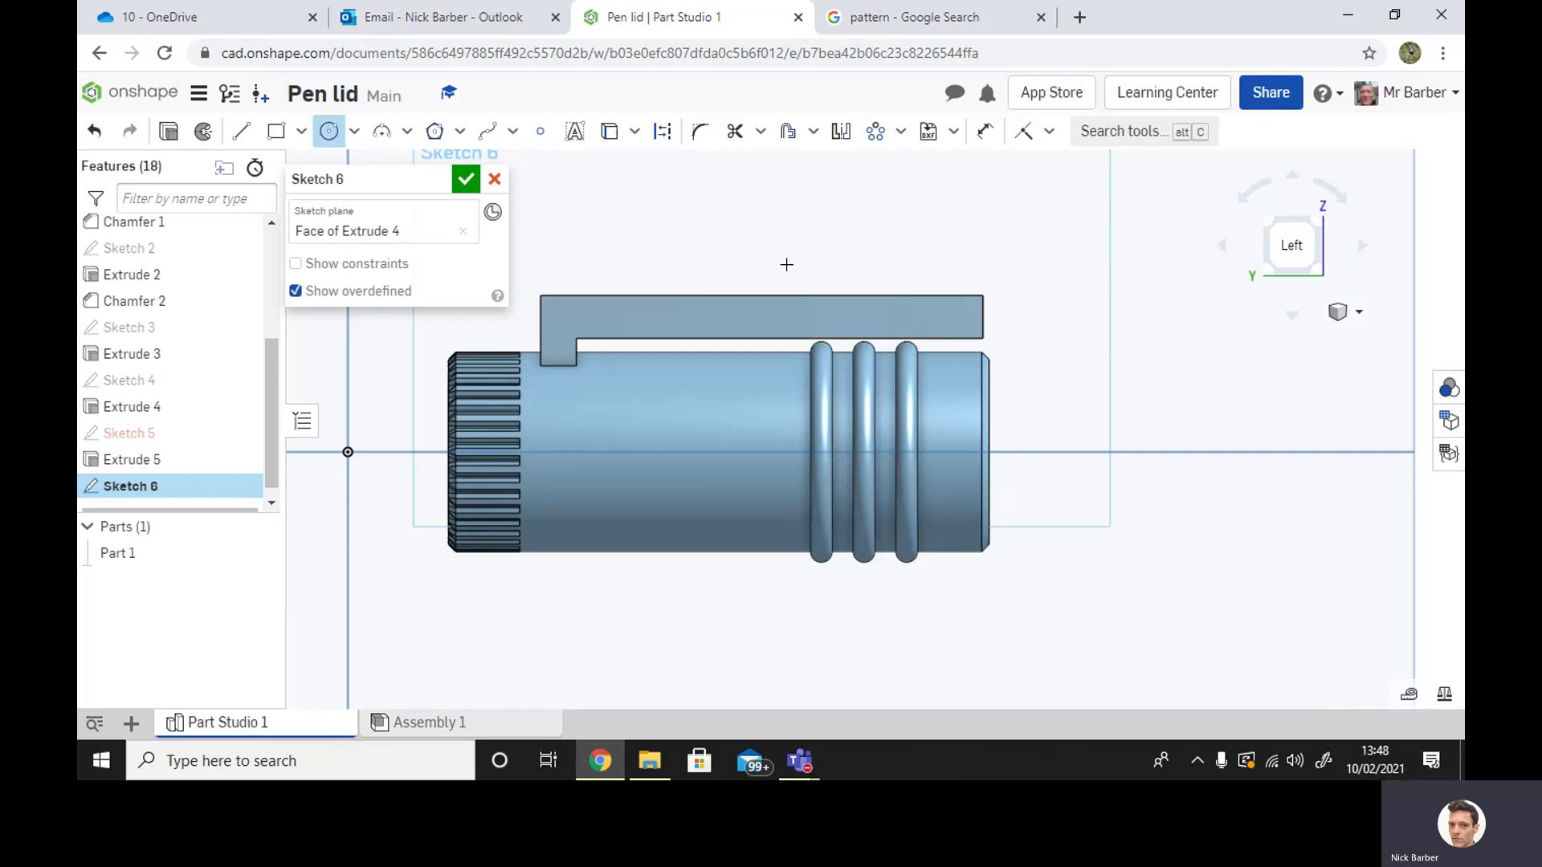
click(956, 338)
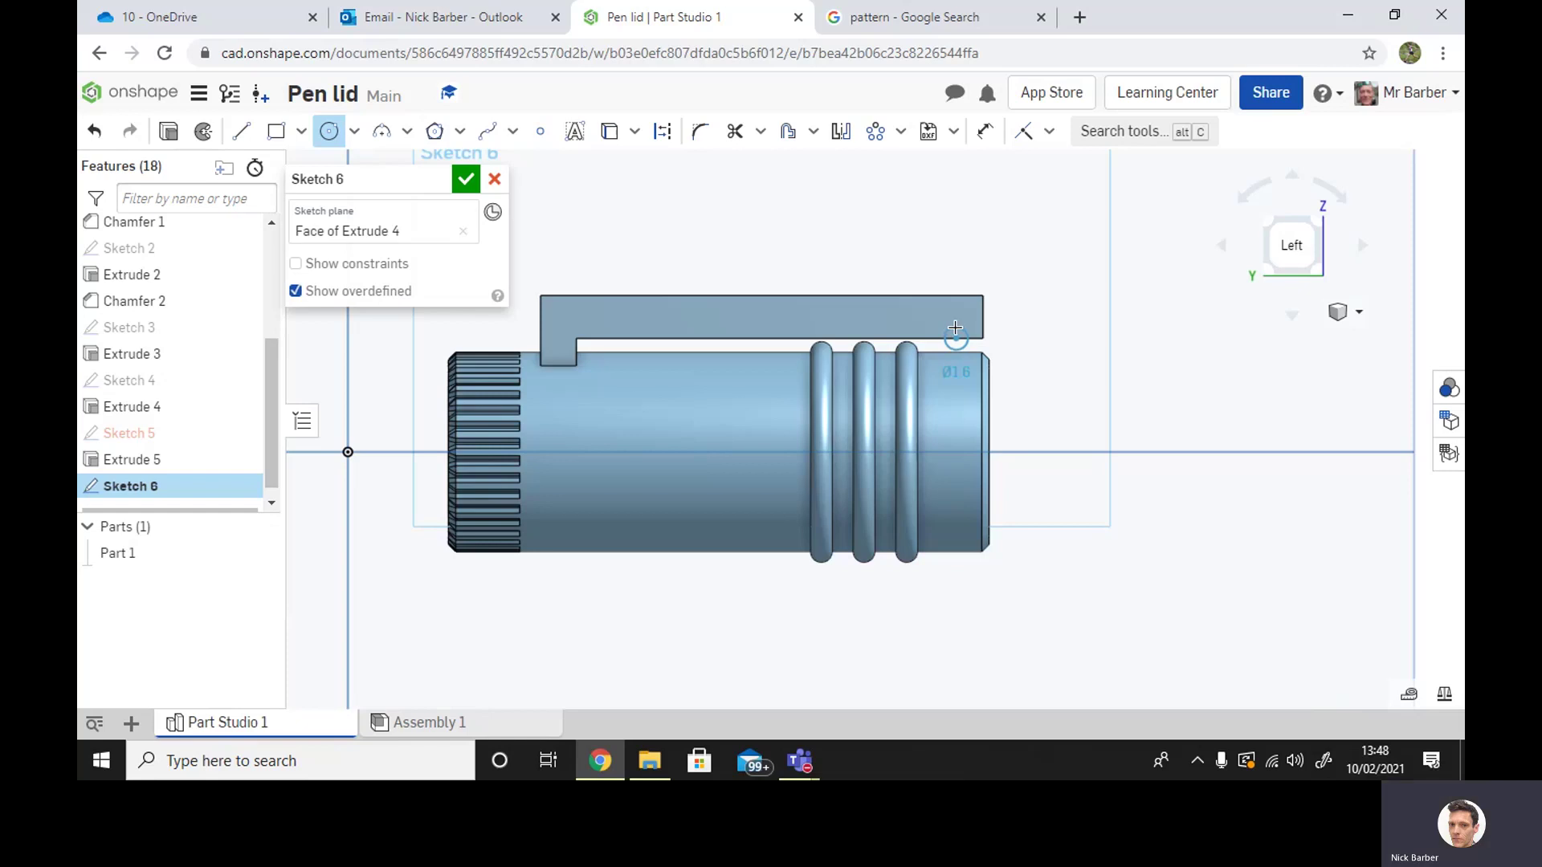
click(955, 328)
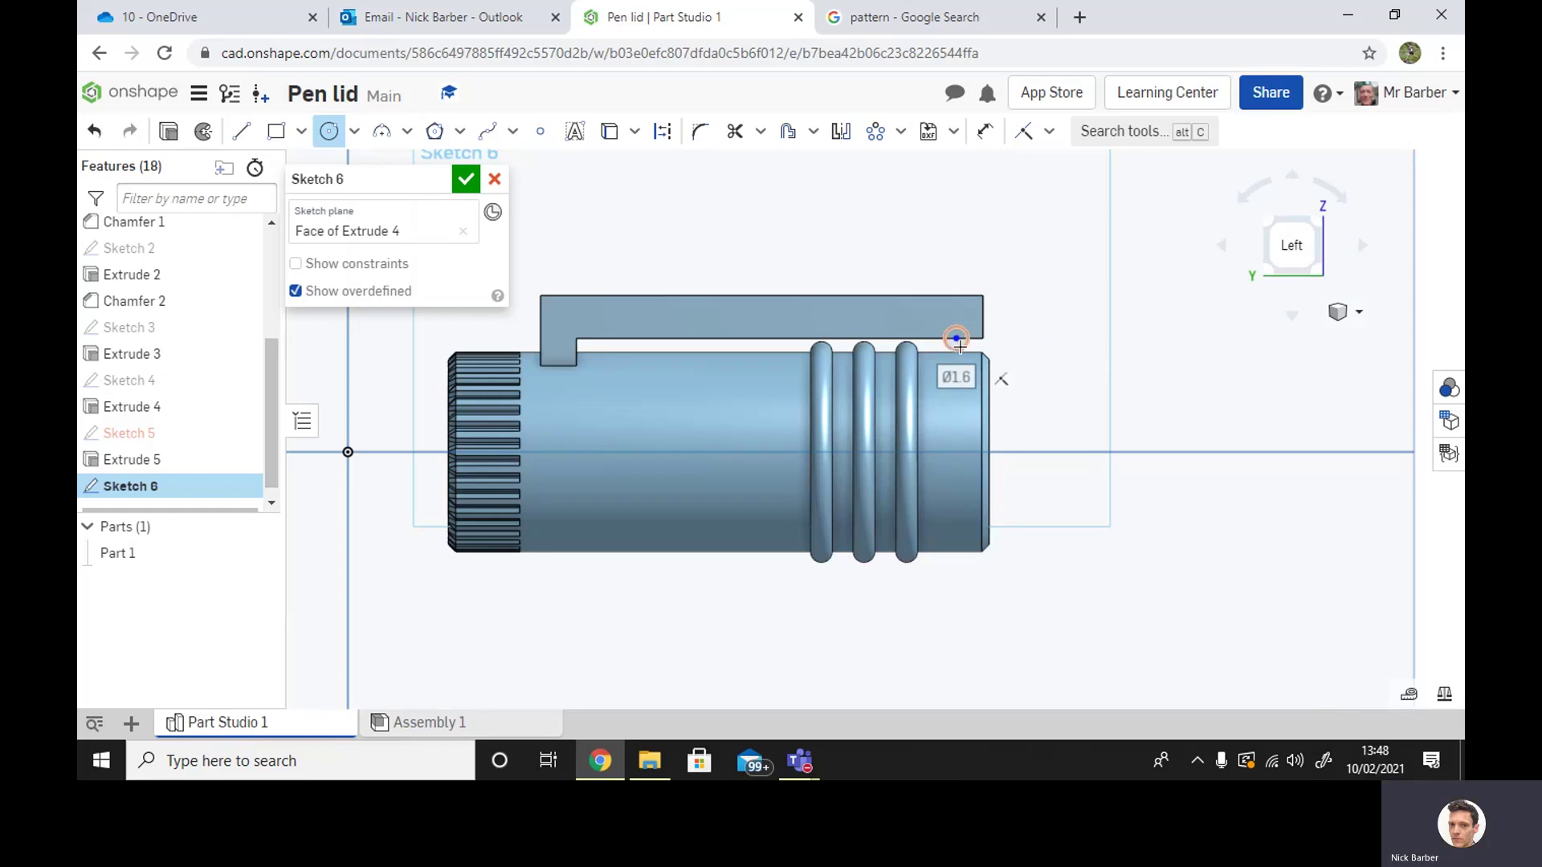
Move the circle along the clip's inner edge to about midway between the last ring and the lid's open end
click(328, 136)
drag(957, 337, 946, 339)
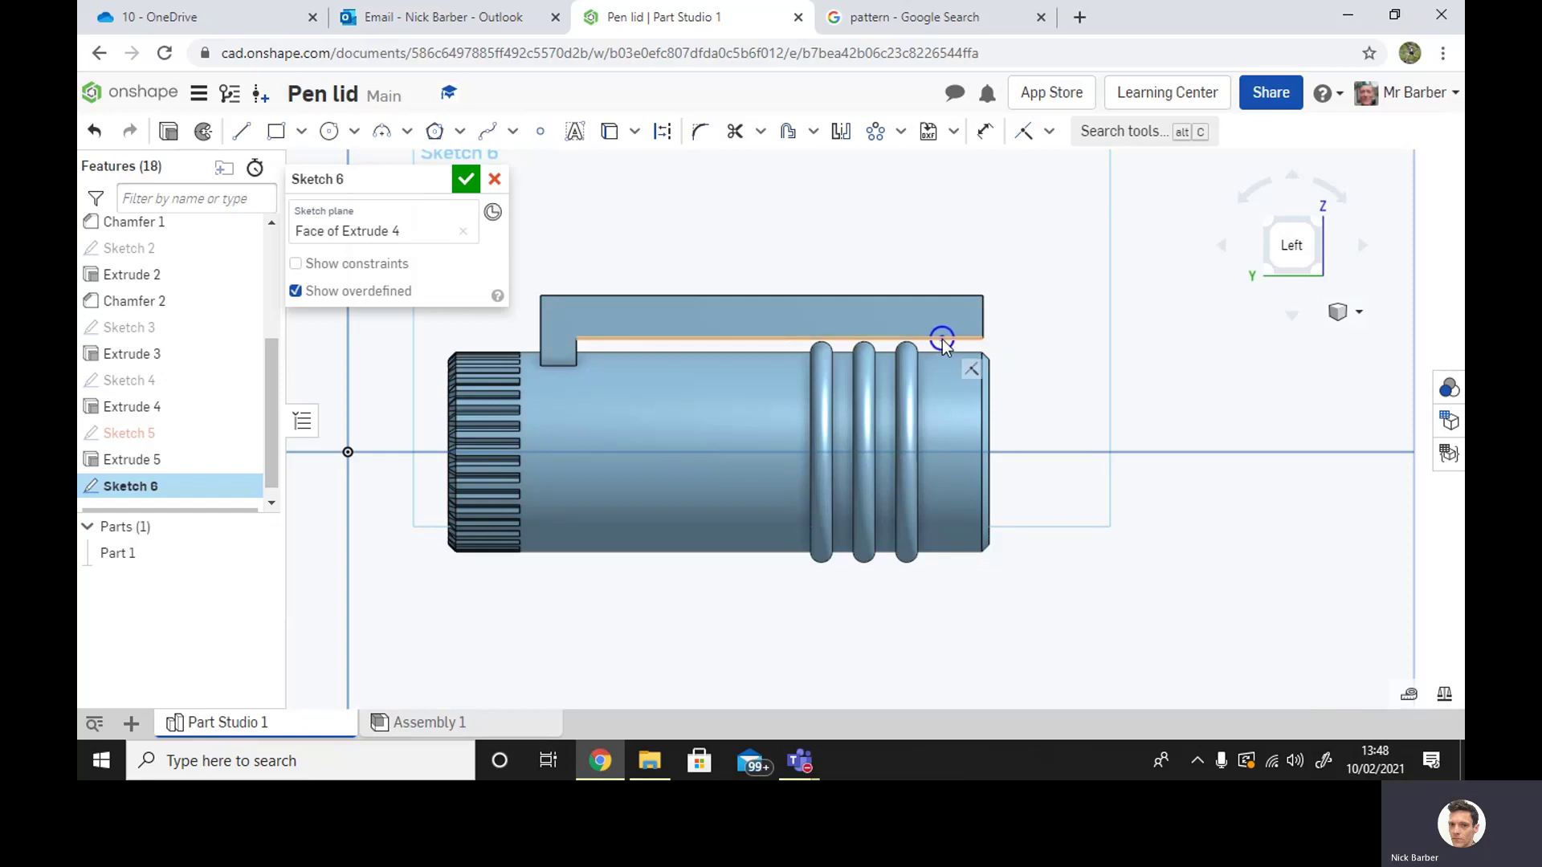
drag(937, 339, 946, 339)
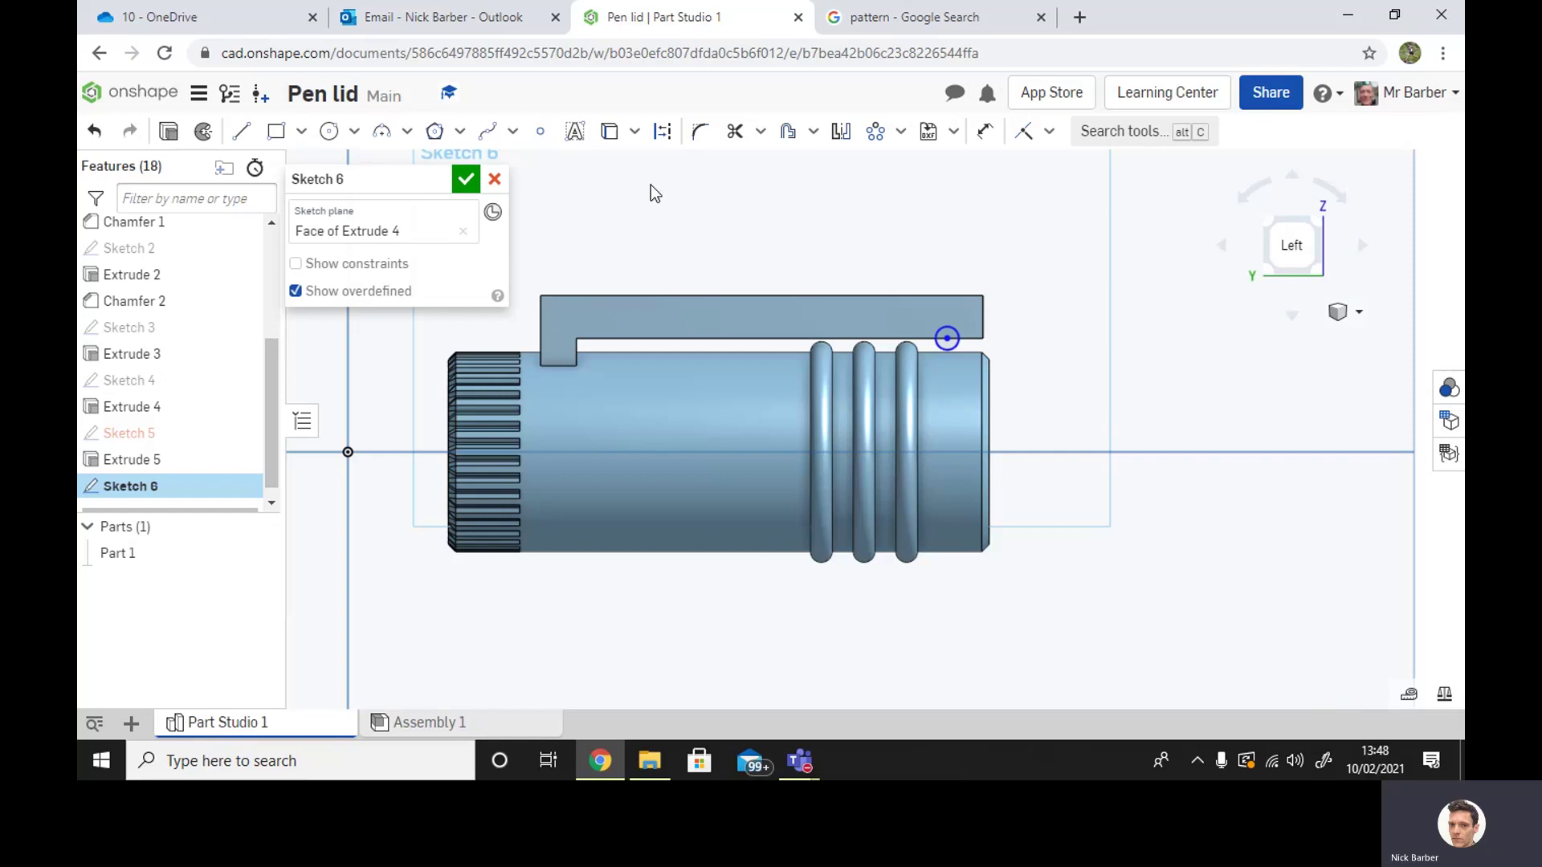
Accept the circle sketch on the clip's side face
click(240, 131)
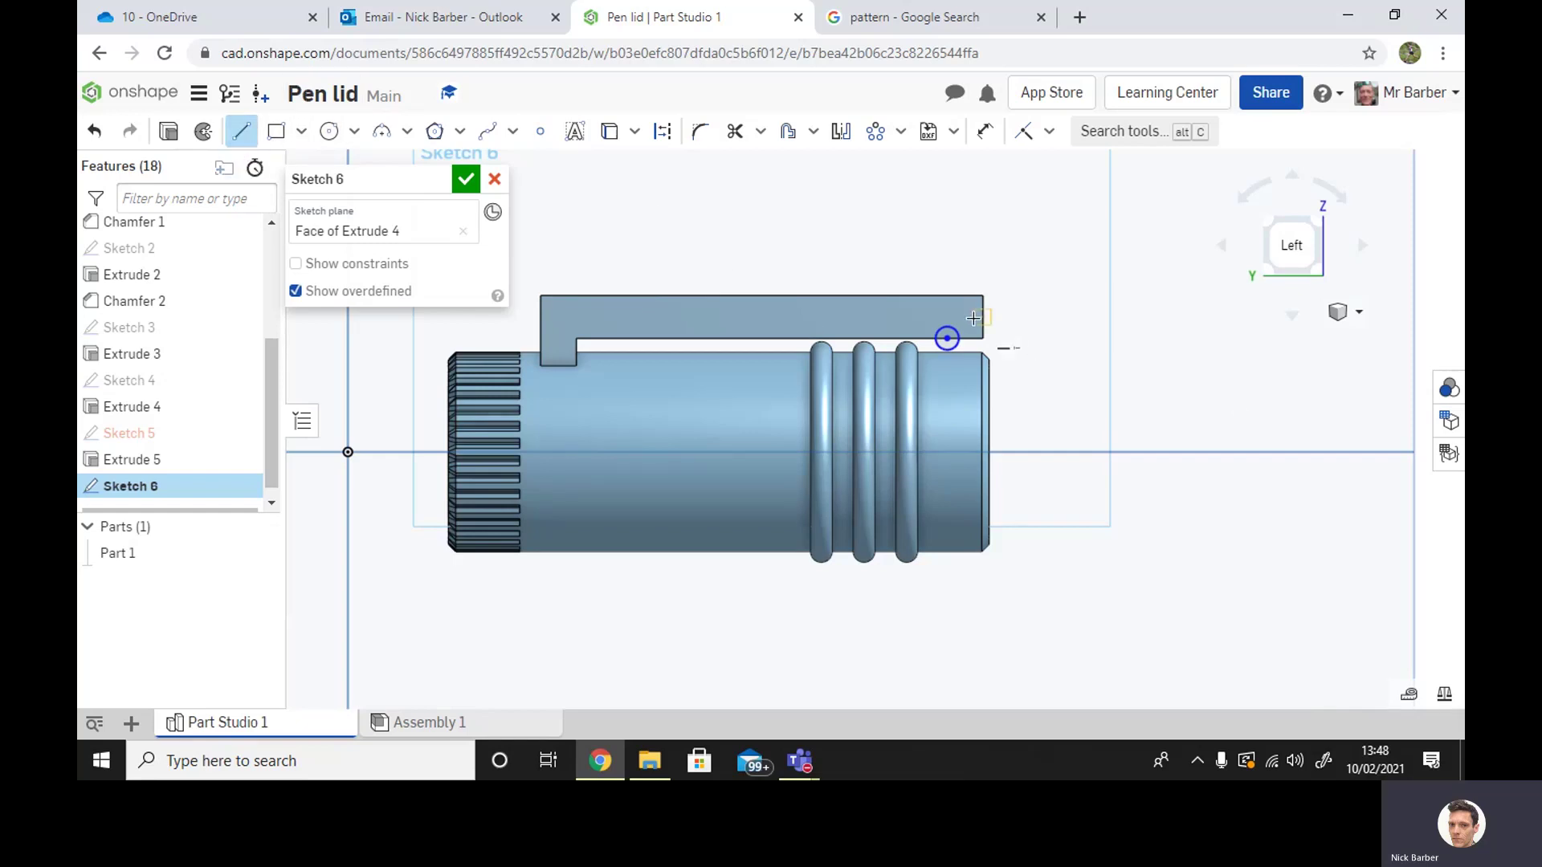
right_drag(1236, 410, 1215, 415)
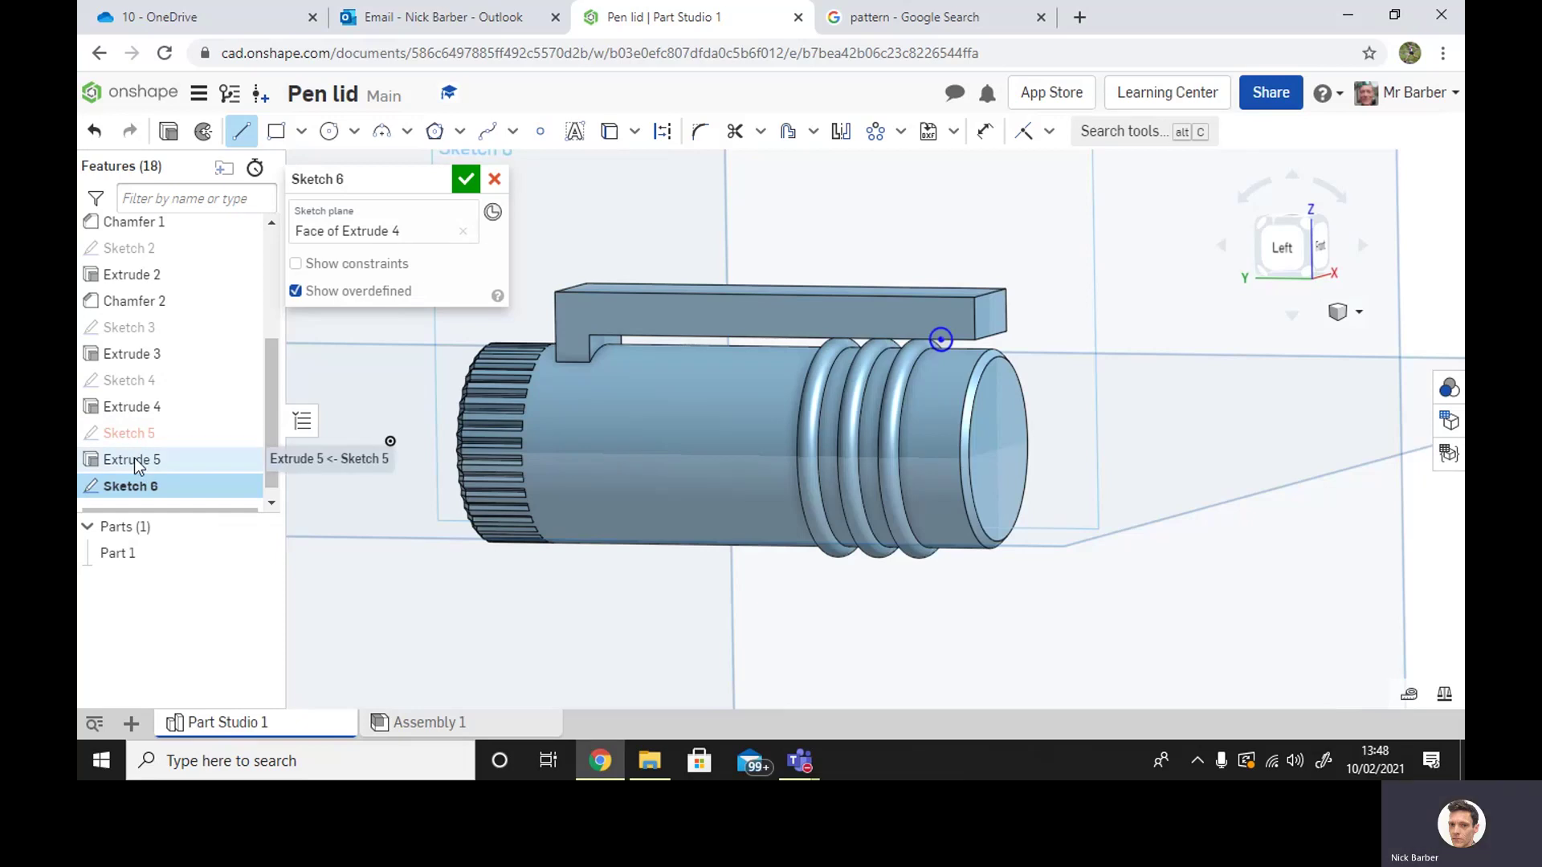
click(465, 180)
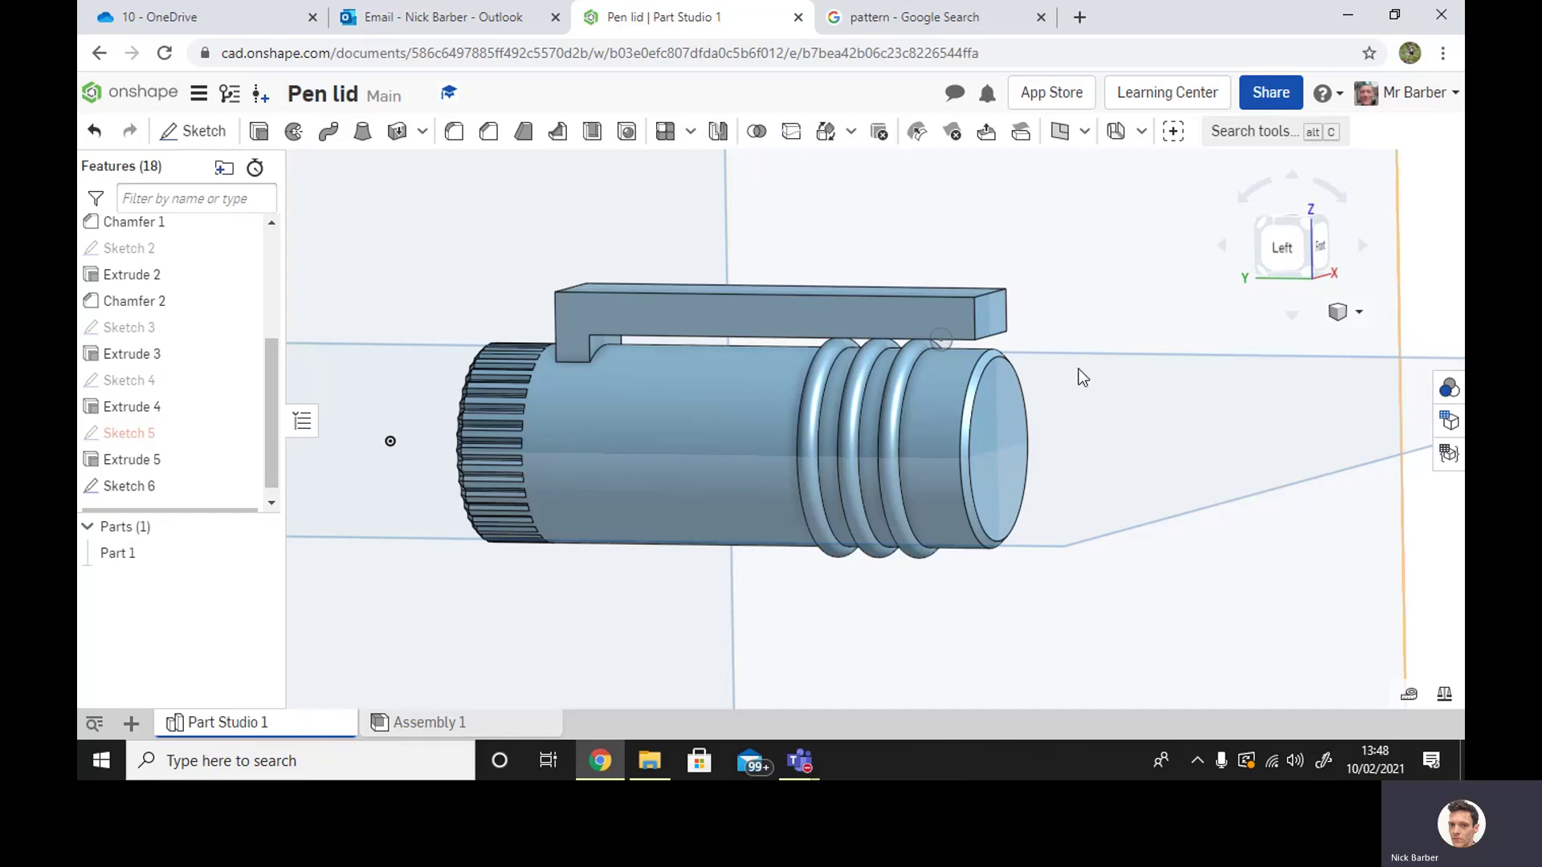
Shorten the clip arm by reducing its extrusion depth to about 26.7 mm
click(991, 314)
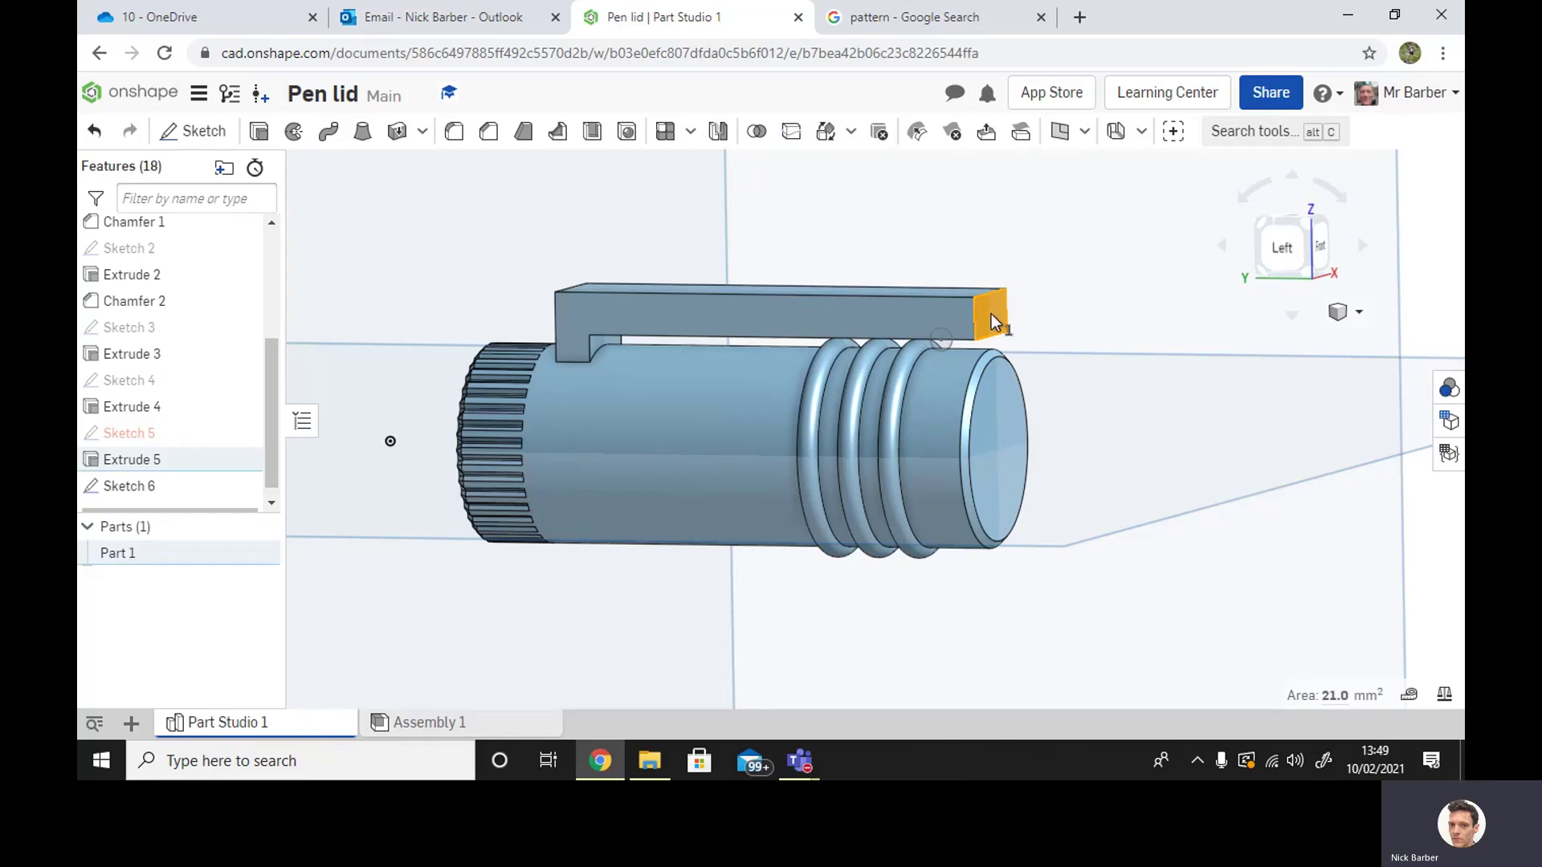
right_click(146, 459)
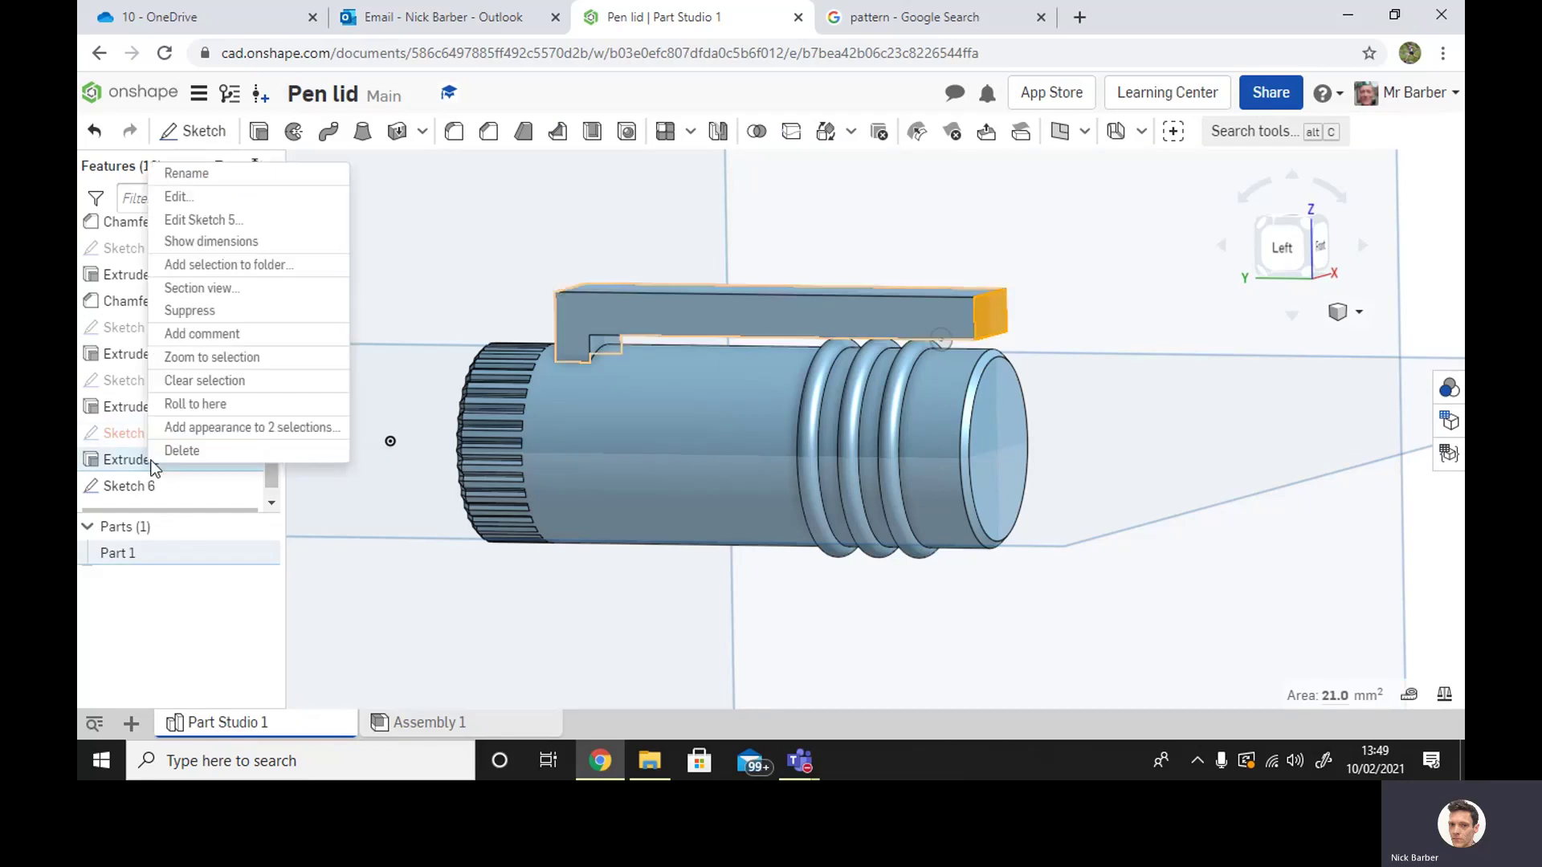
click(175, 197)
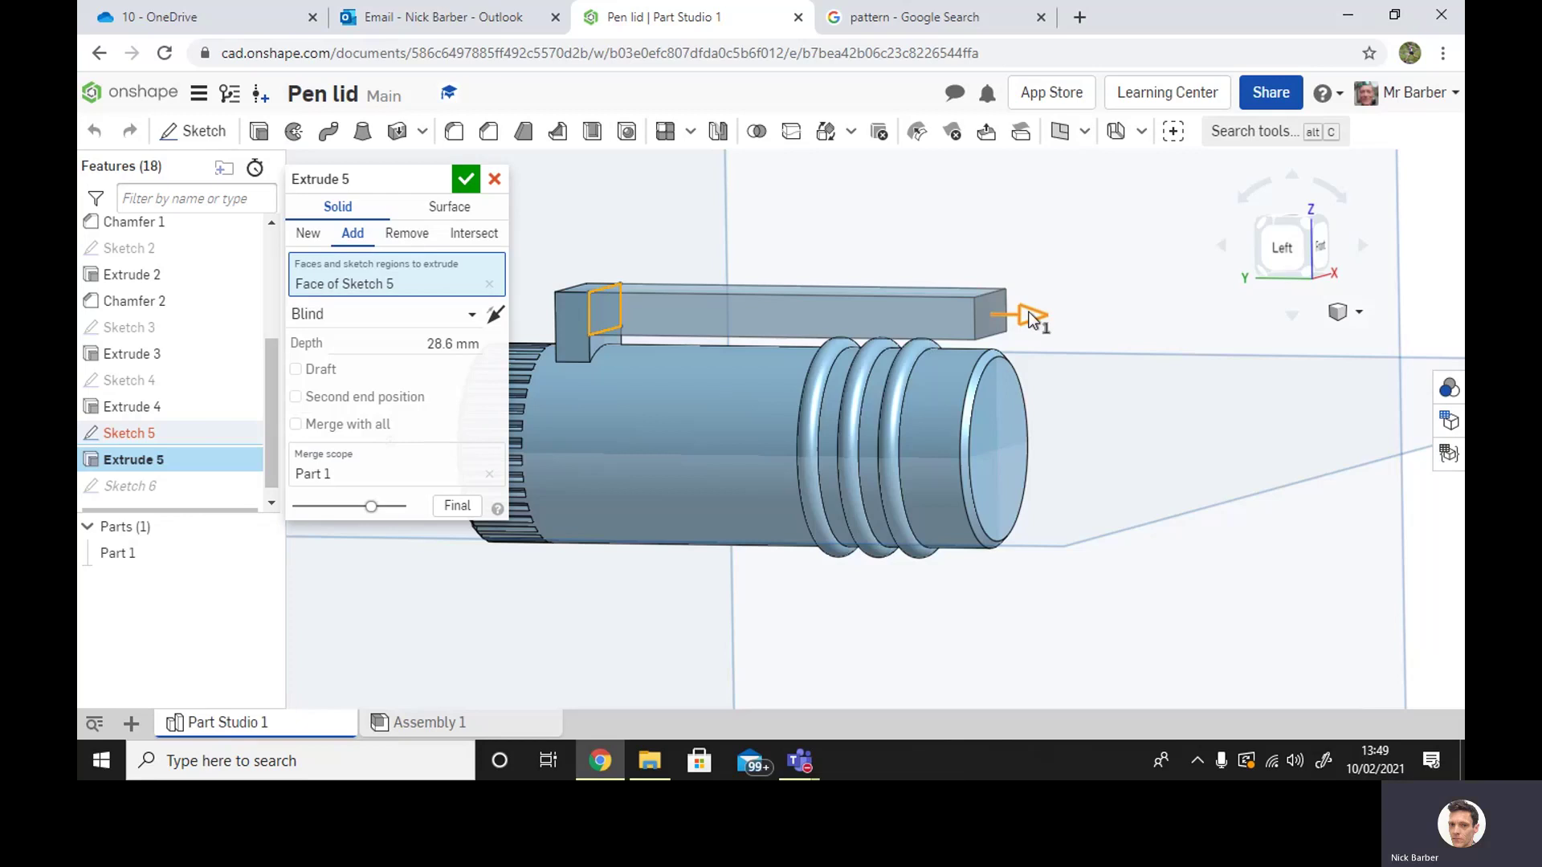
drag(1031, 317, 1005, 317)
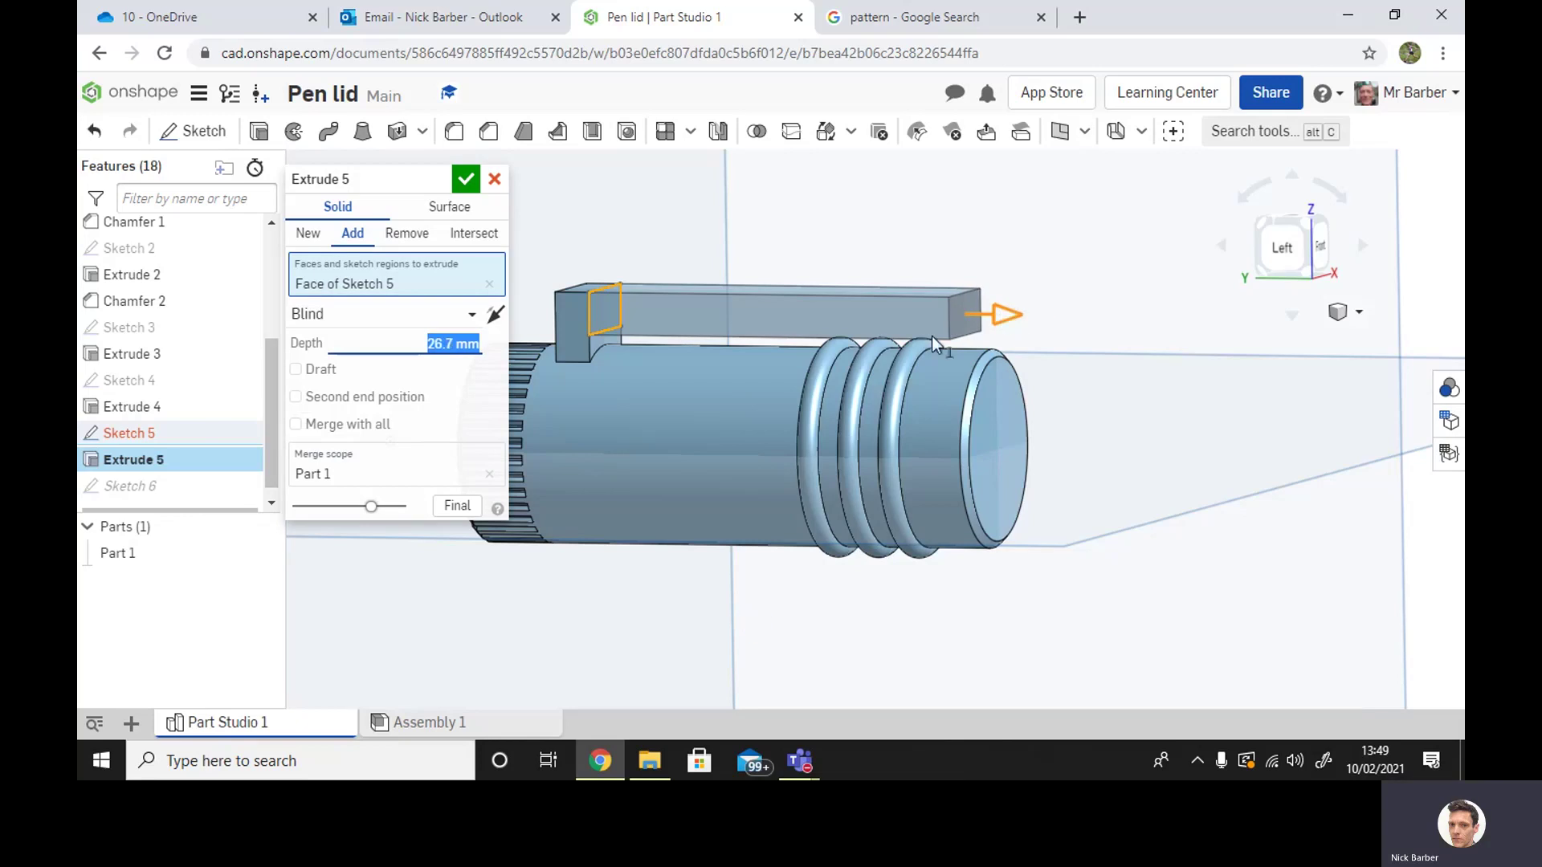
click(466, 179)
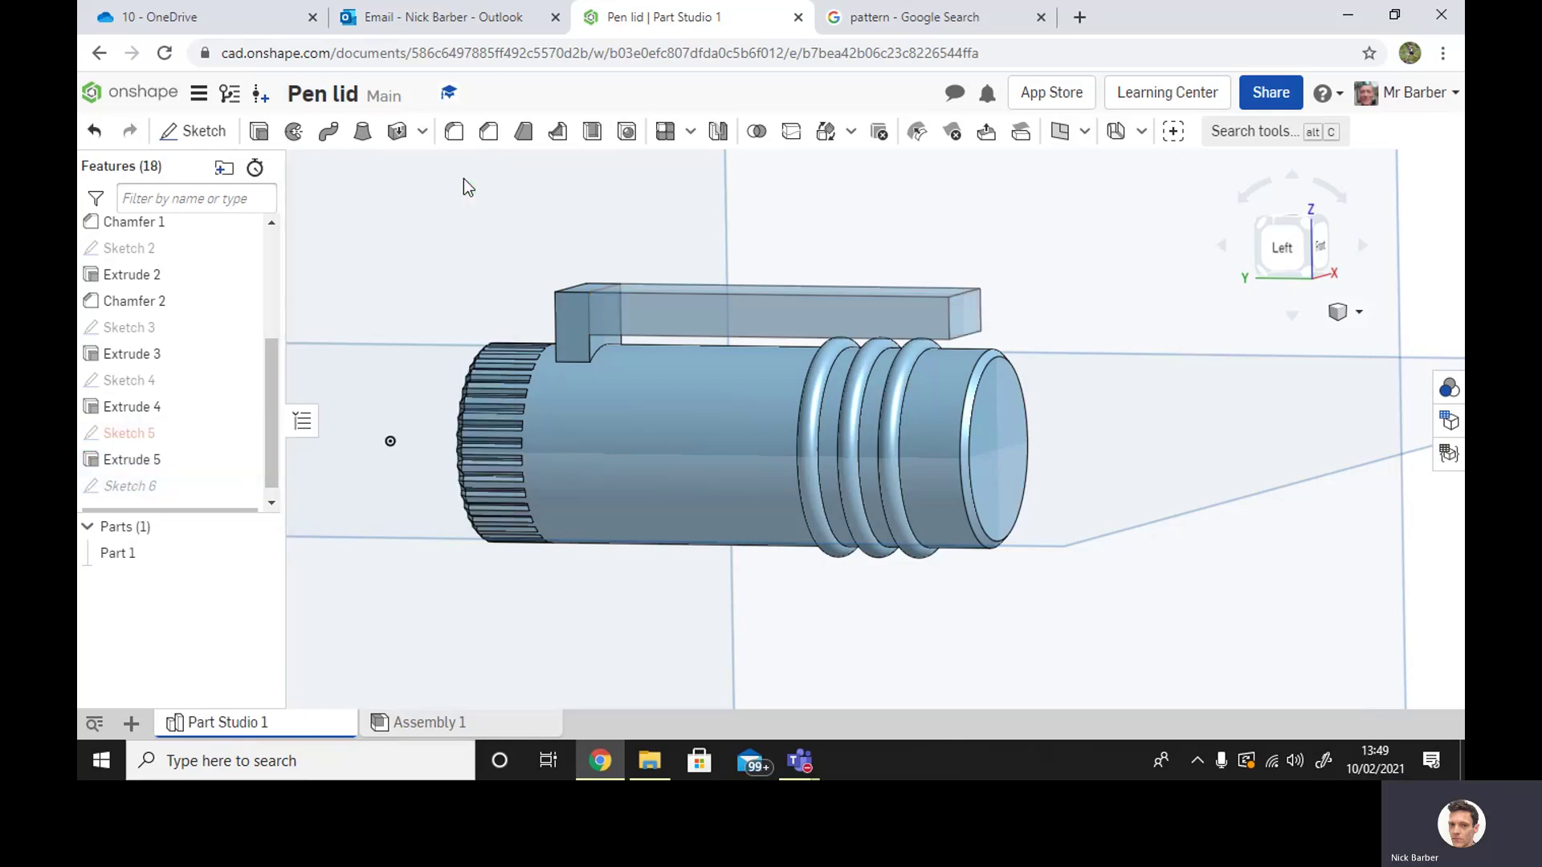
Lengthen the clip arm slightly by setting its extrusion depth to about 27.3 mm
right_drag(1024, 345, 1098, 342)
right_drag(636, 411, 619, 418)
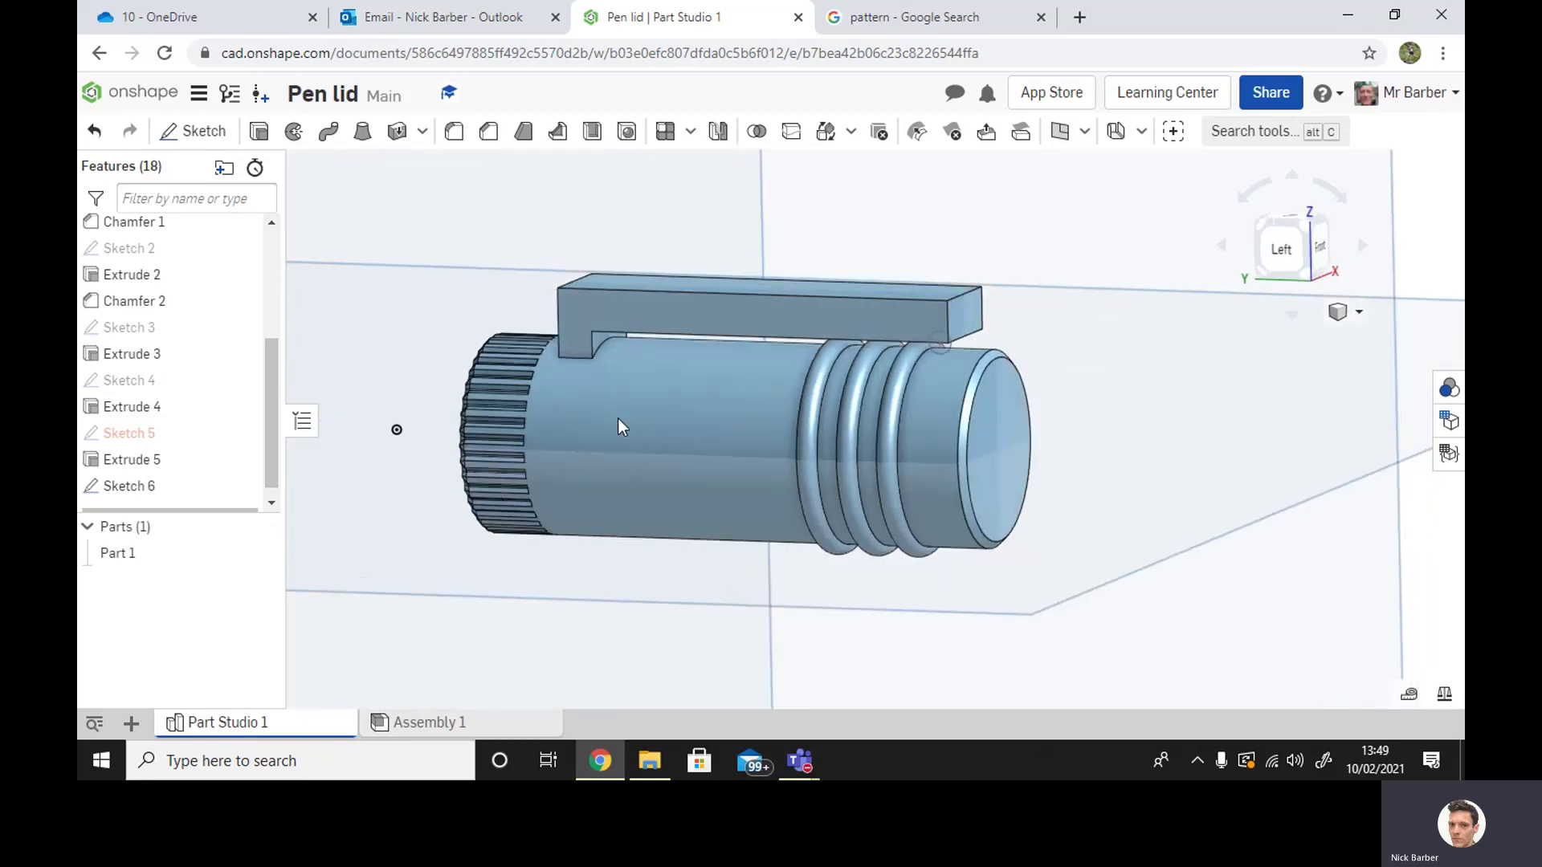
click(126, 464)
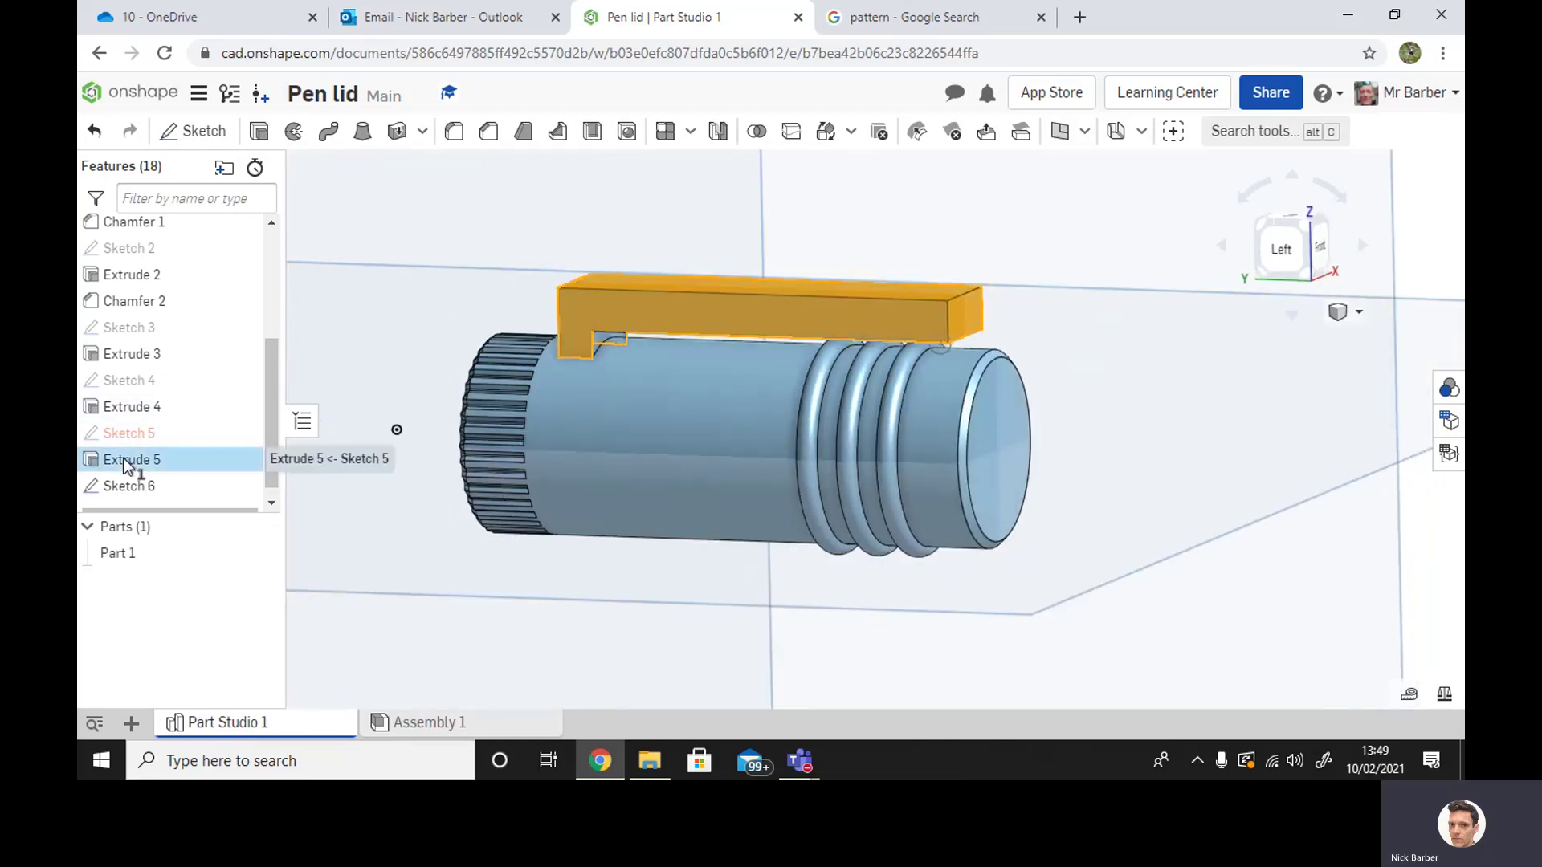
right_click(124, 461)
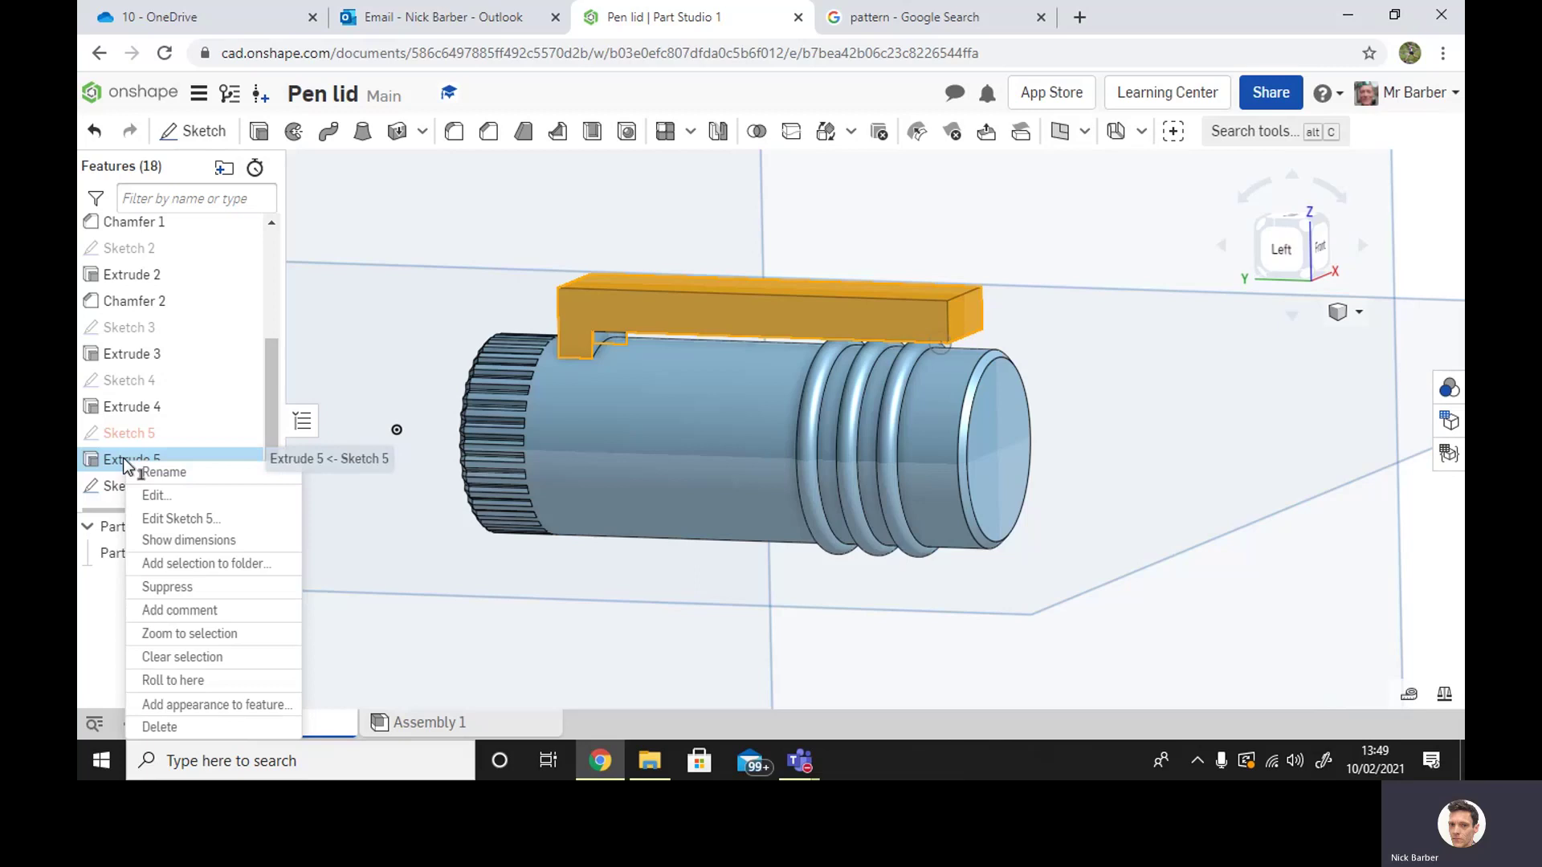
click(153, 497)
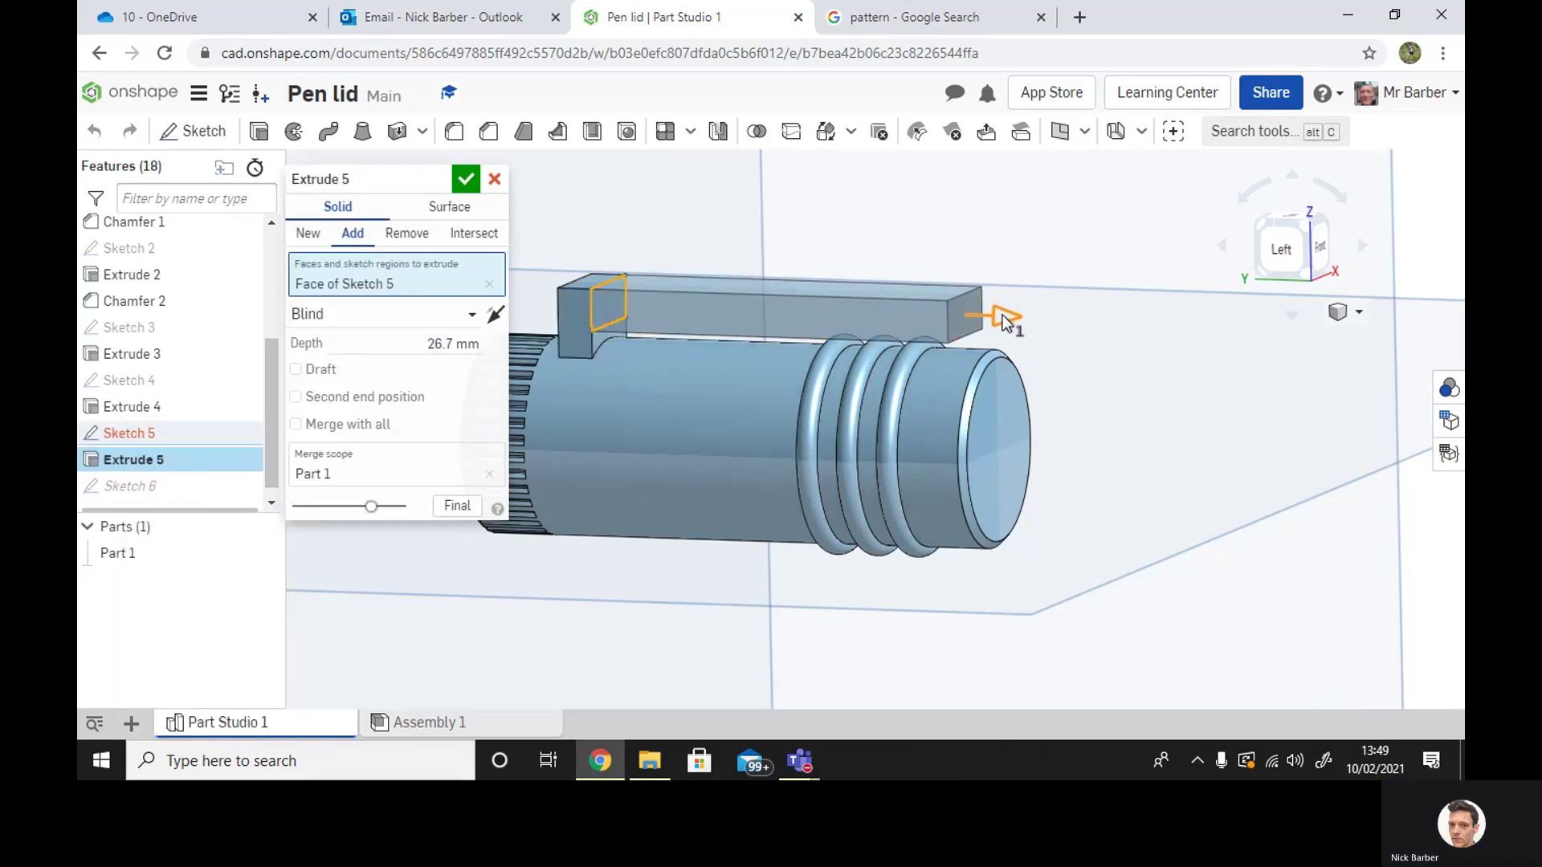
drag(1010, 320, 1015, 316)
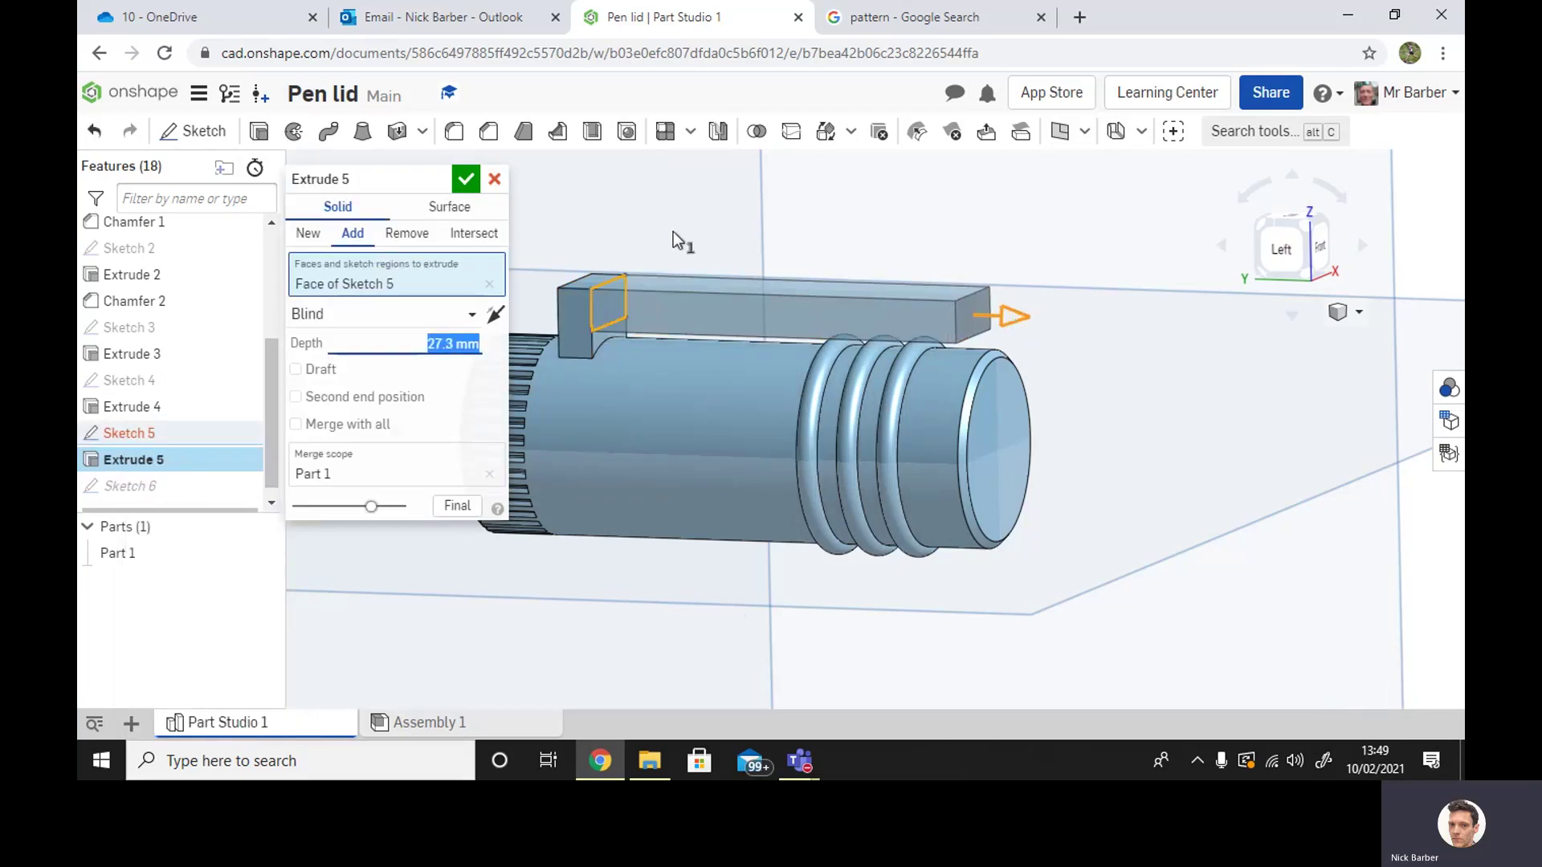
click(465, 180)
Extrude the half circle beneath the clip's free end 7 mm across the clip's width, adding it to Part 1 as a bump
right_drag(673, 281, 926, 384)
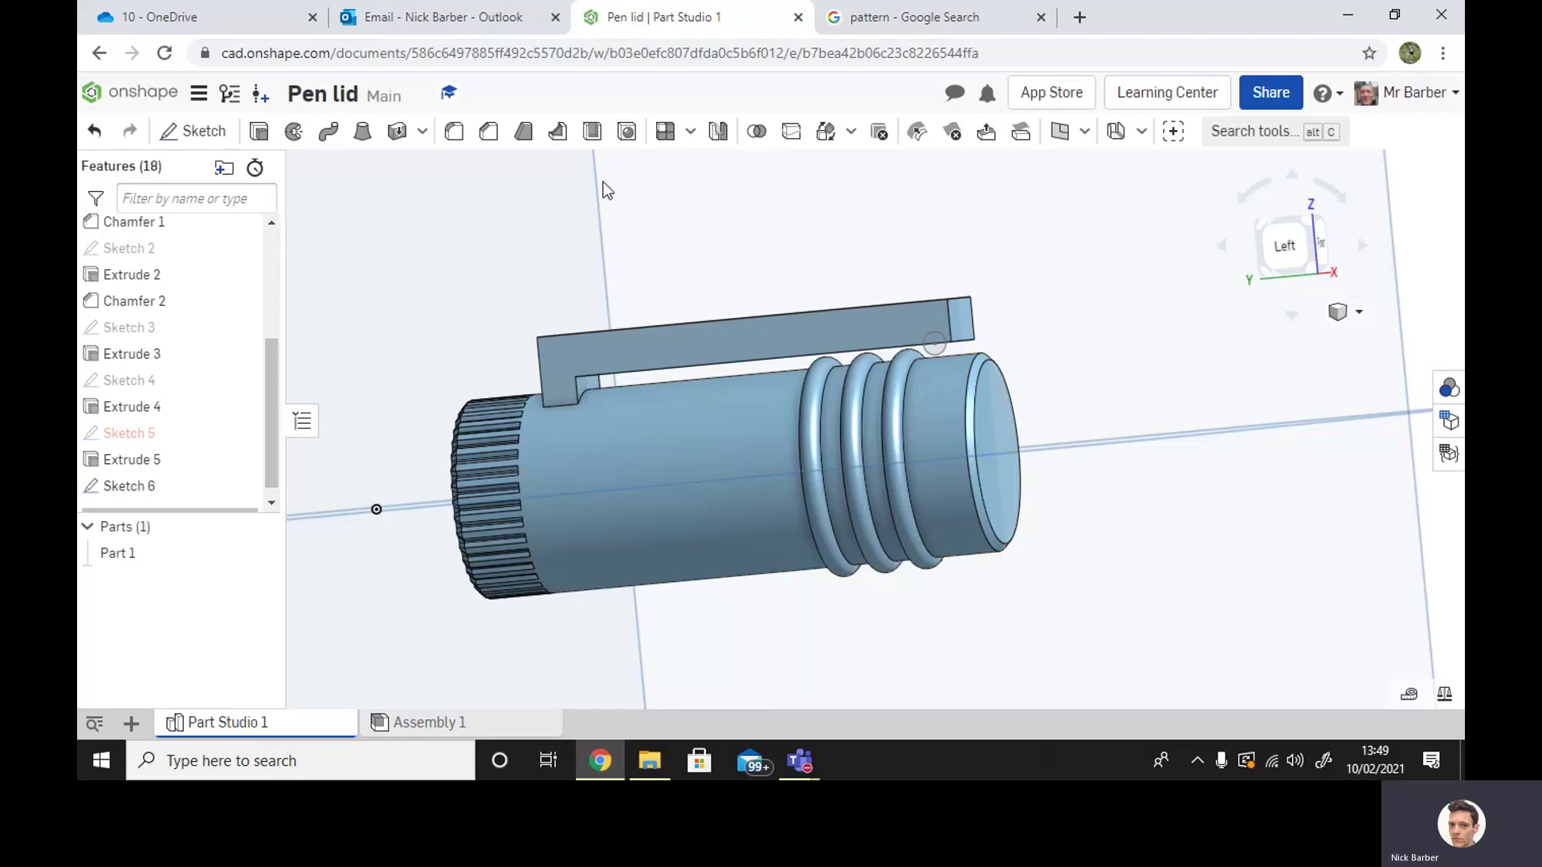
scroll(879, 311, up, 2)
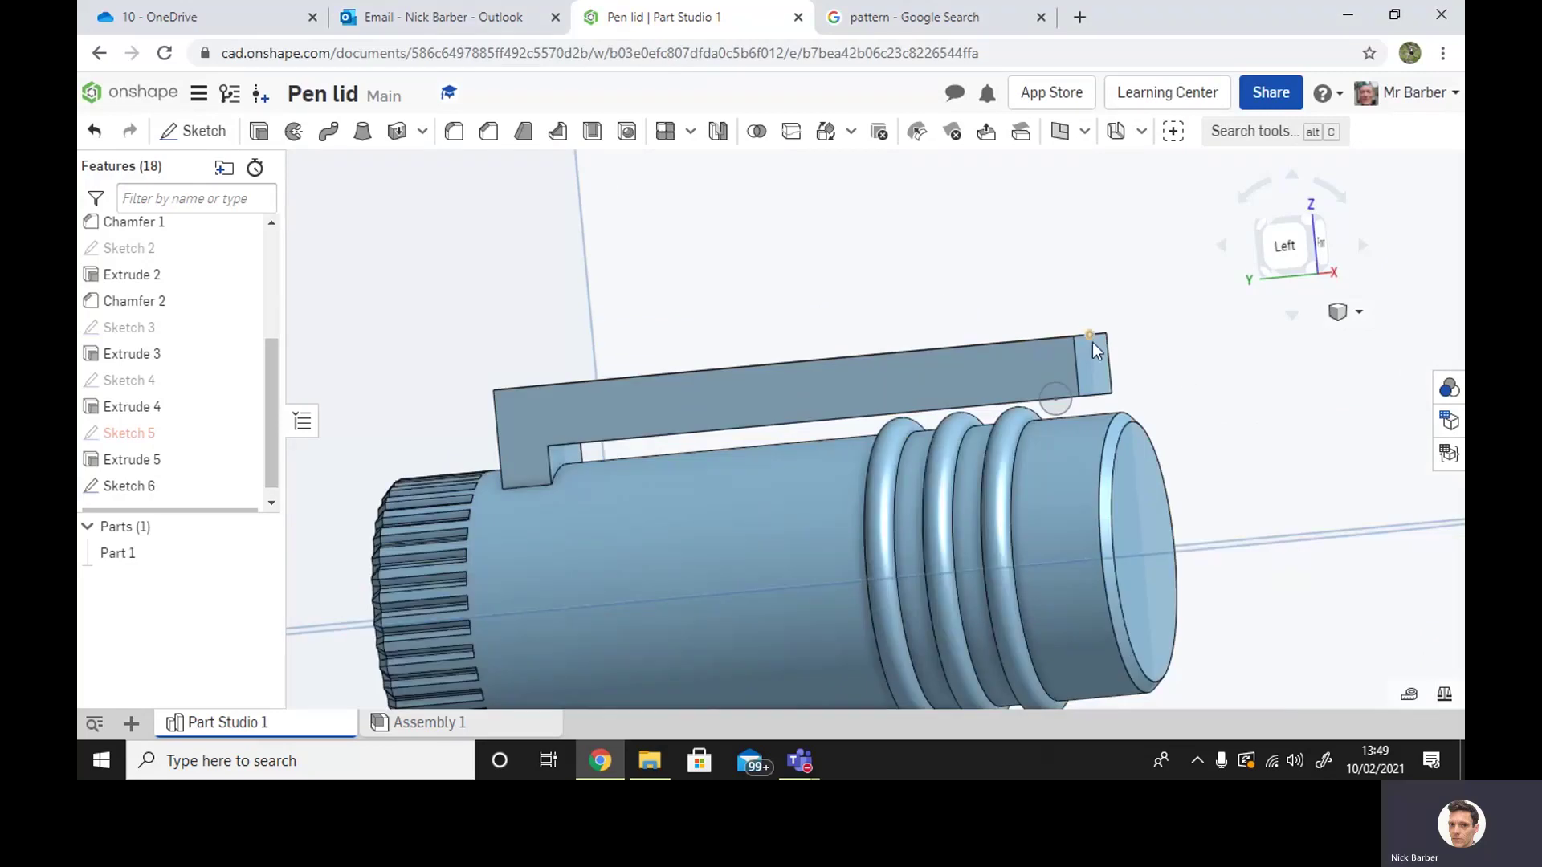
right_drag(1092, 342, 1031, 356)
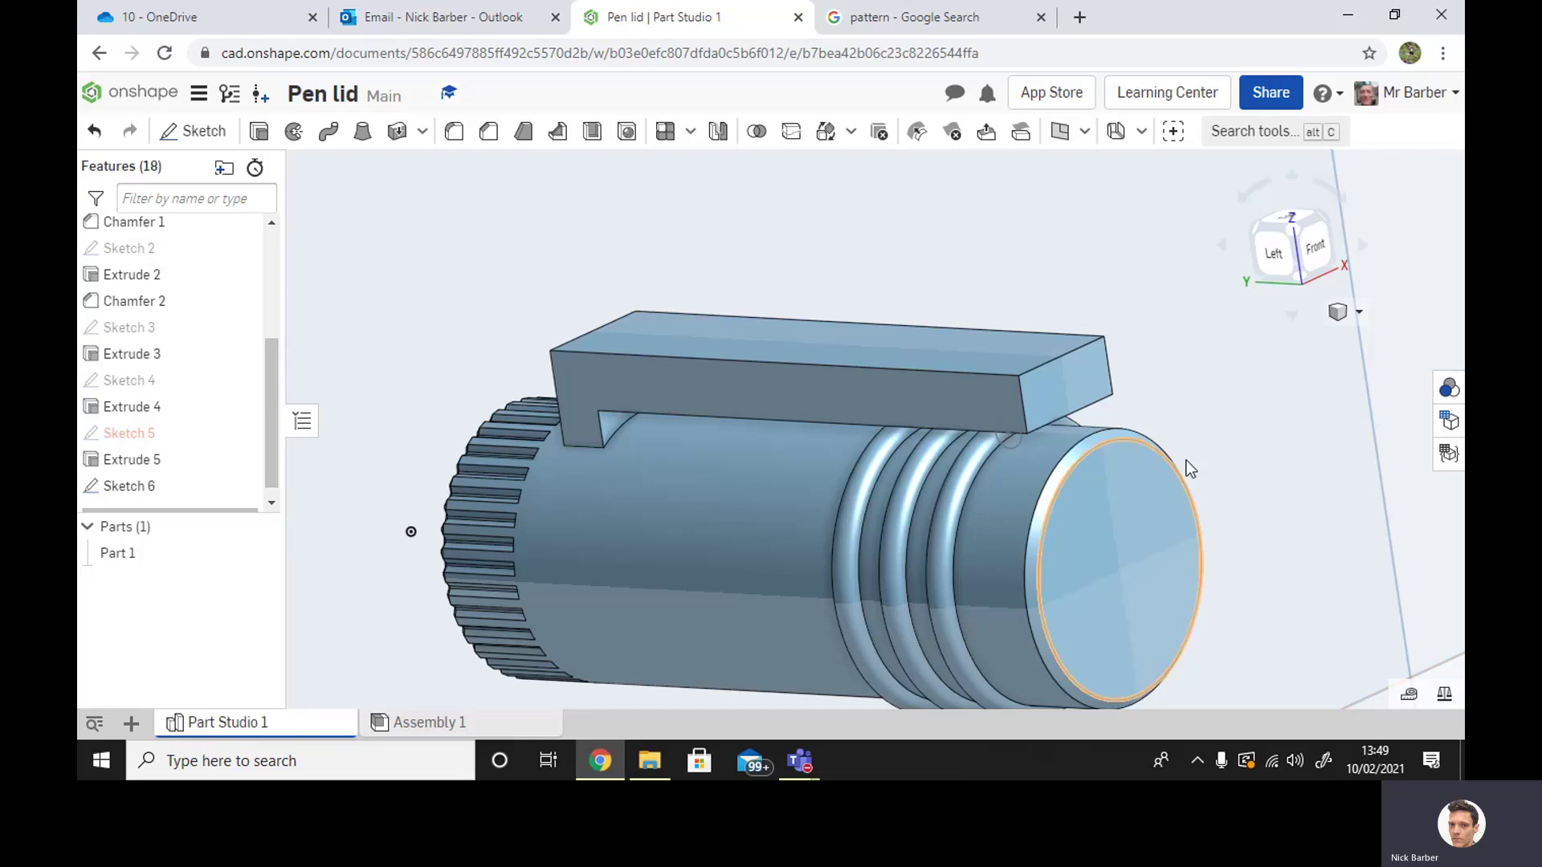
click(1042, 359)
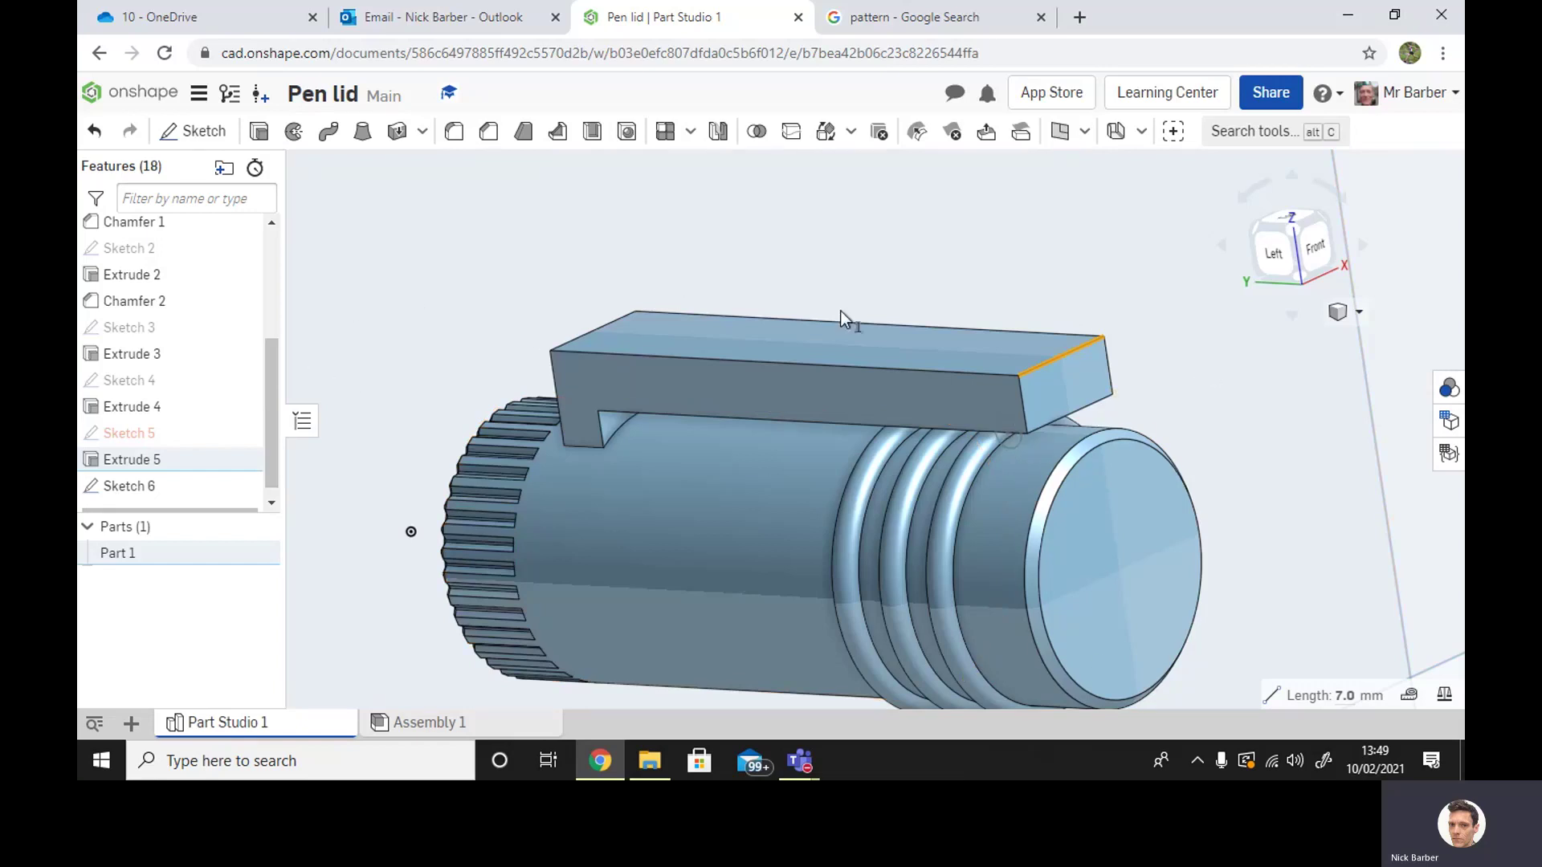
click(259, 135)
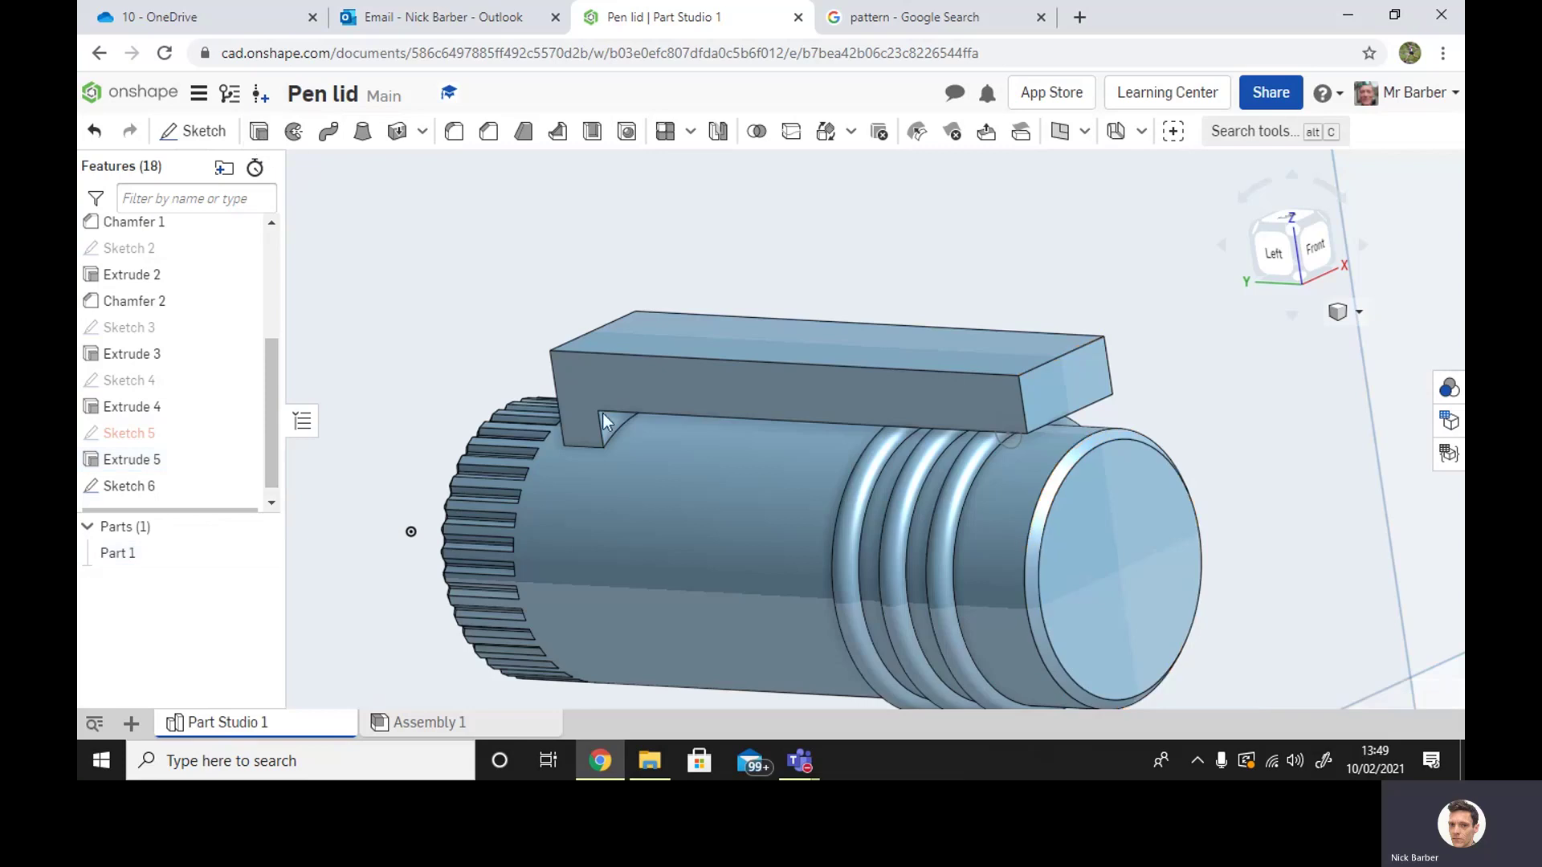
click(1010, 441)
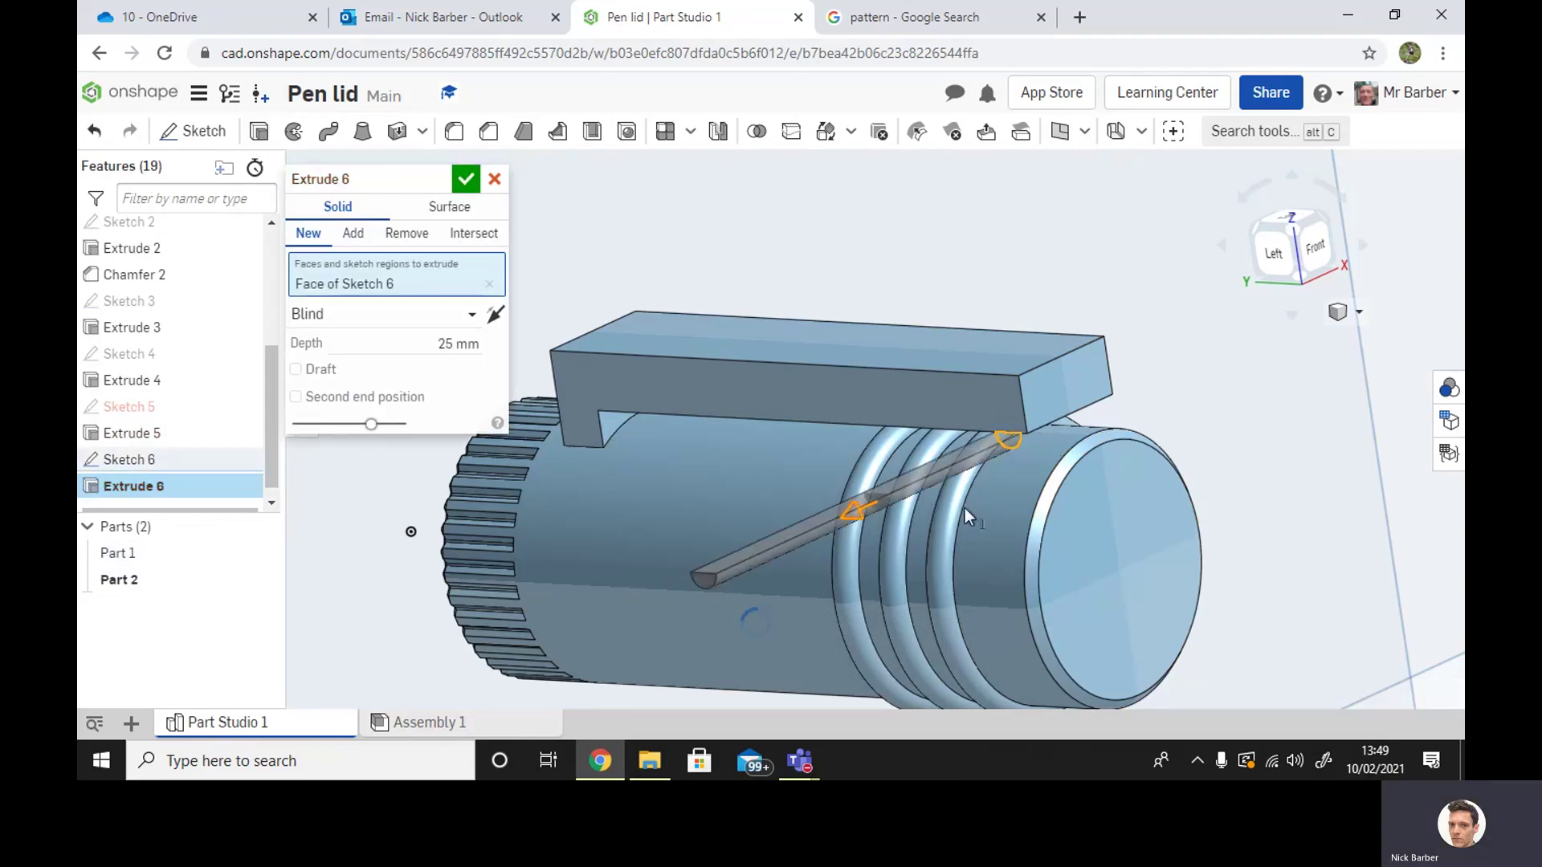
drag(965, 508, 1097, 456)
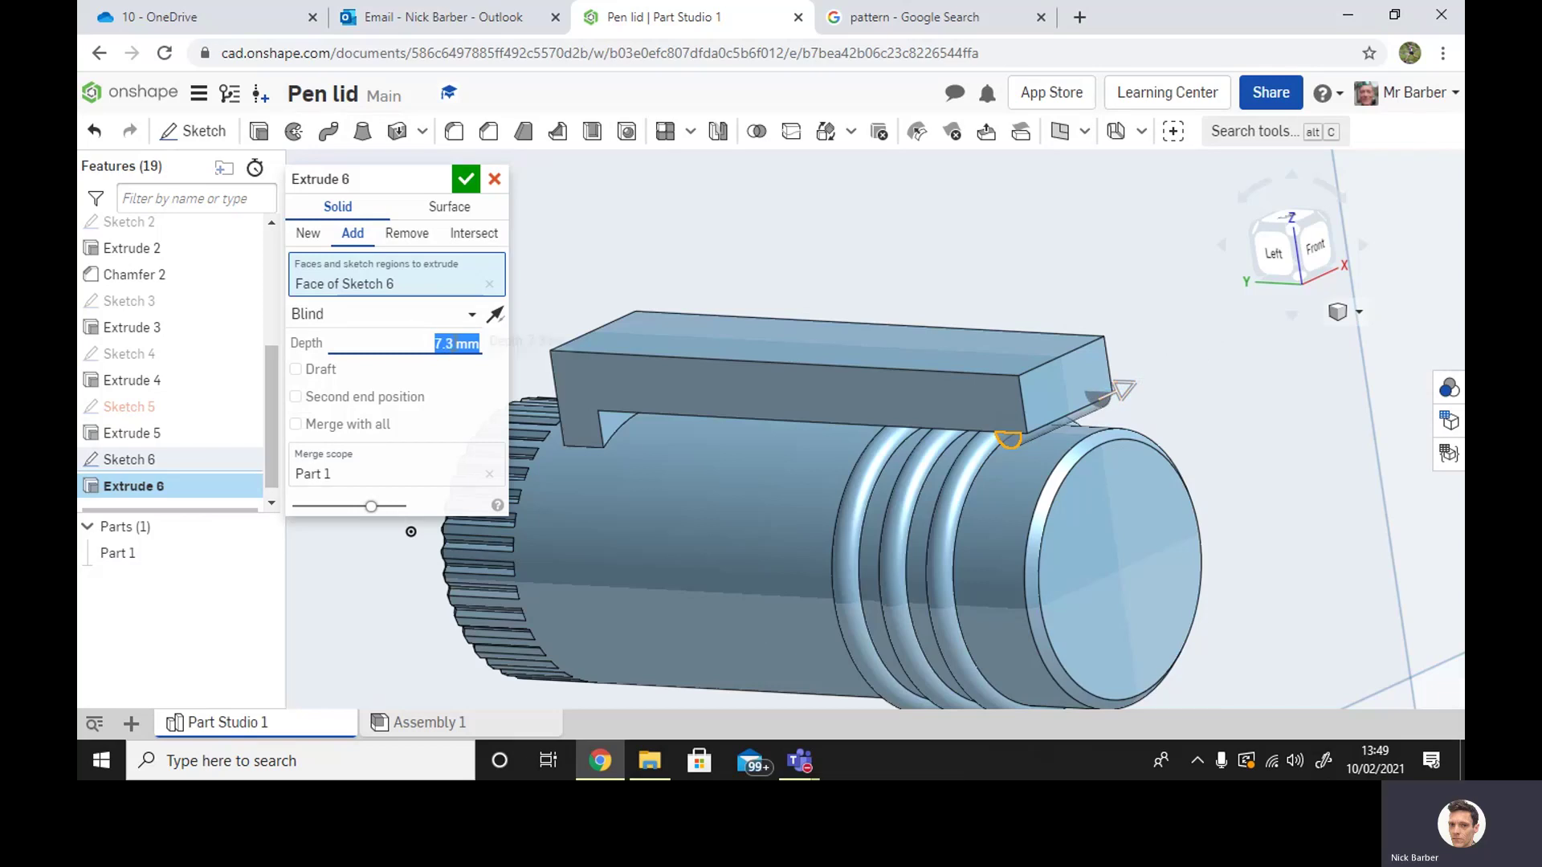
click(470, 336)
key(Return)
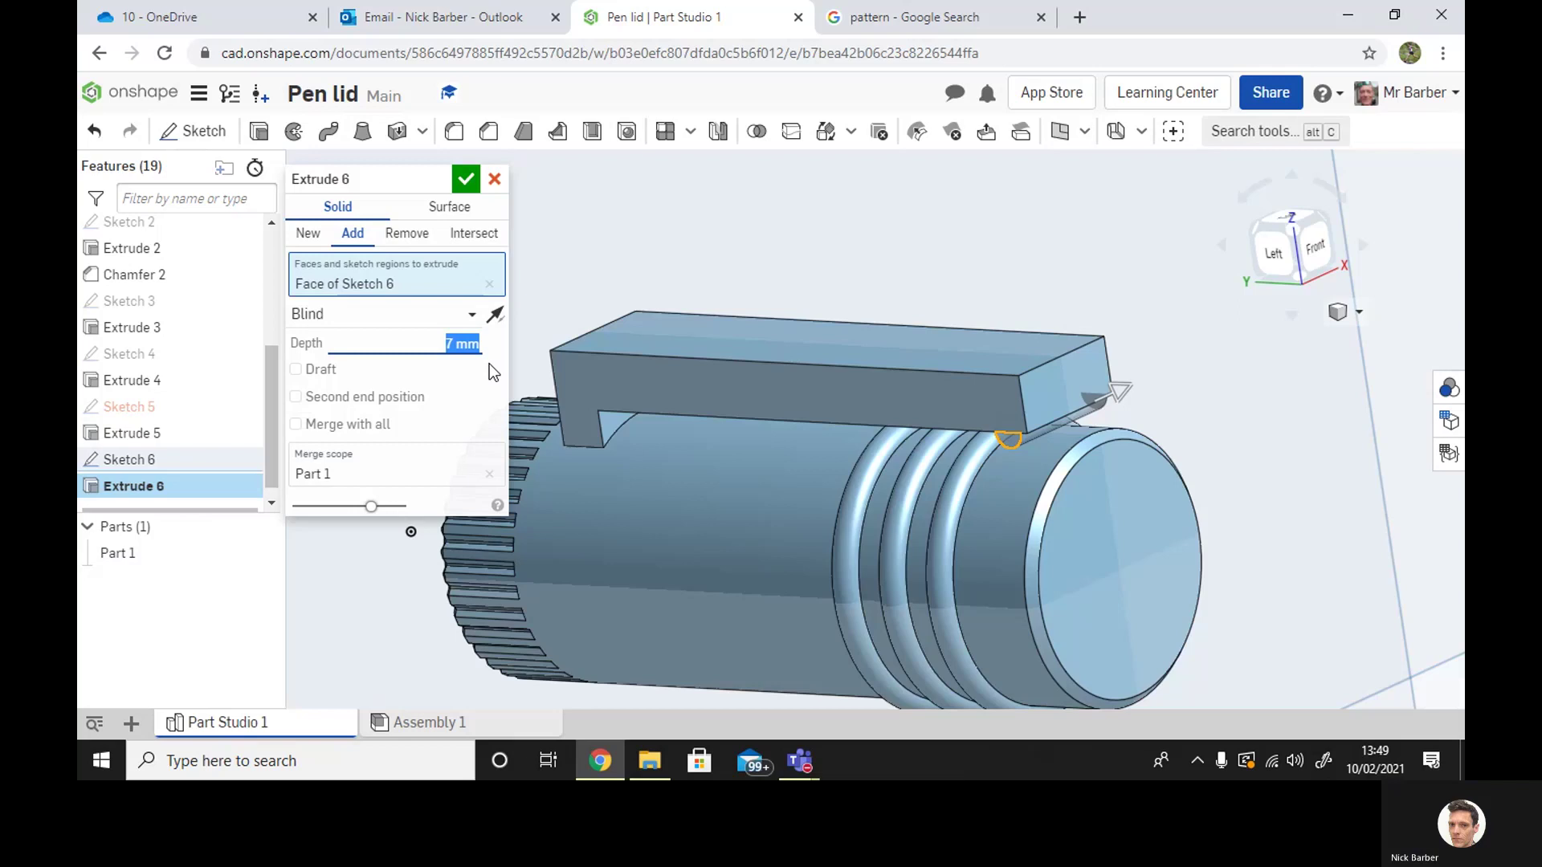
click(473, 179)
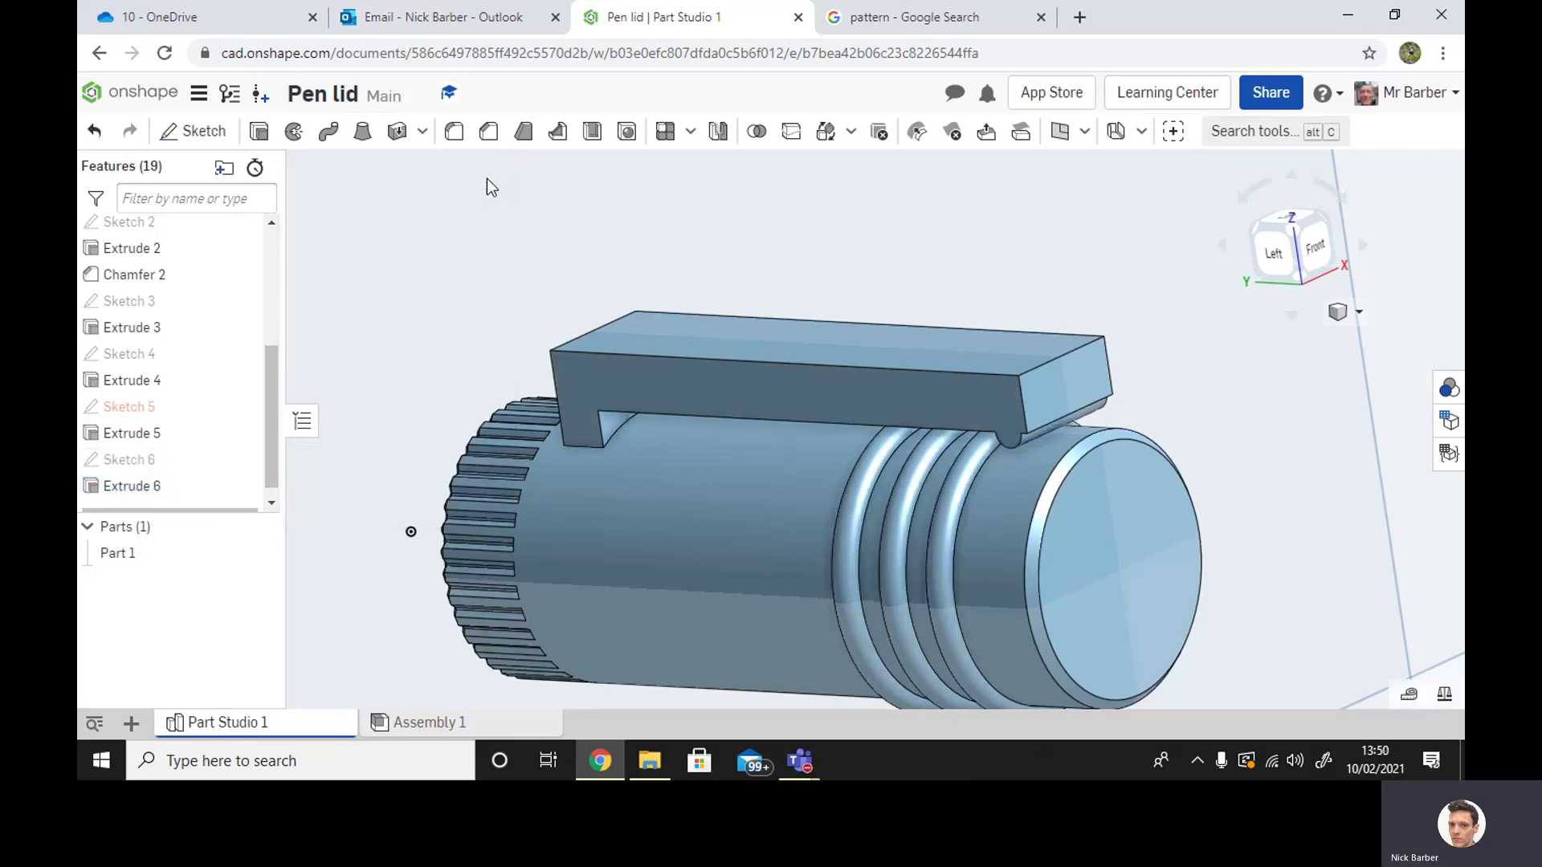
Chamfer the clip's two long outer edges and the two outer edges of its supporting block with an equal distance of 2 mm
right_drag(1343, 523, 1463, 562)
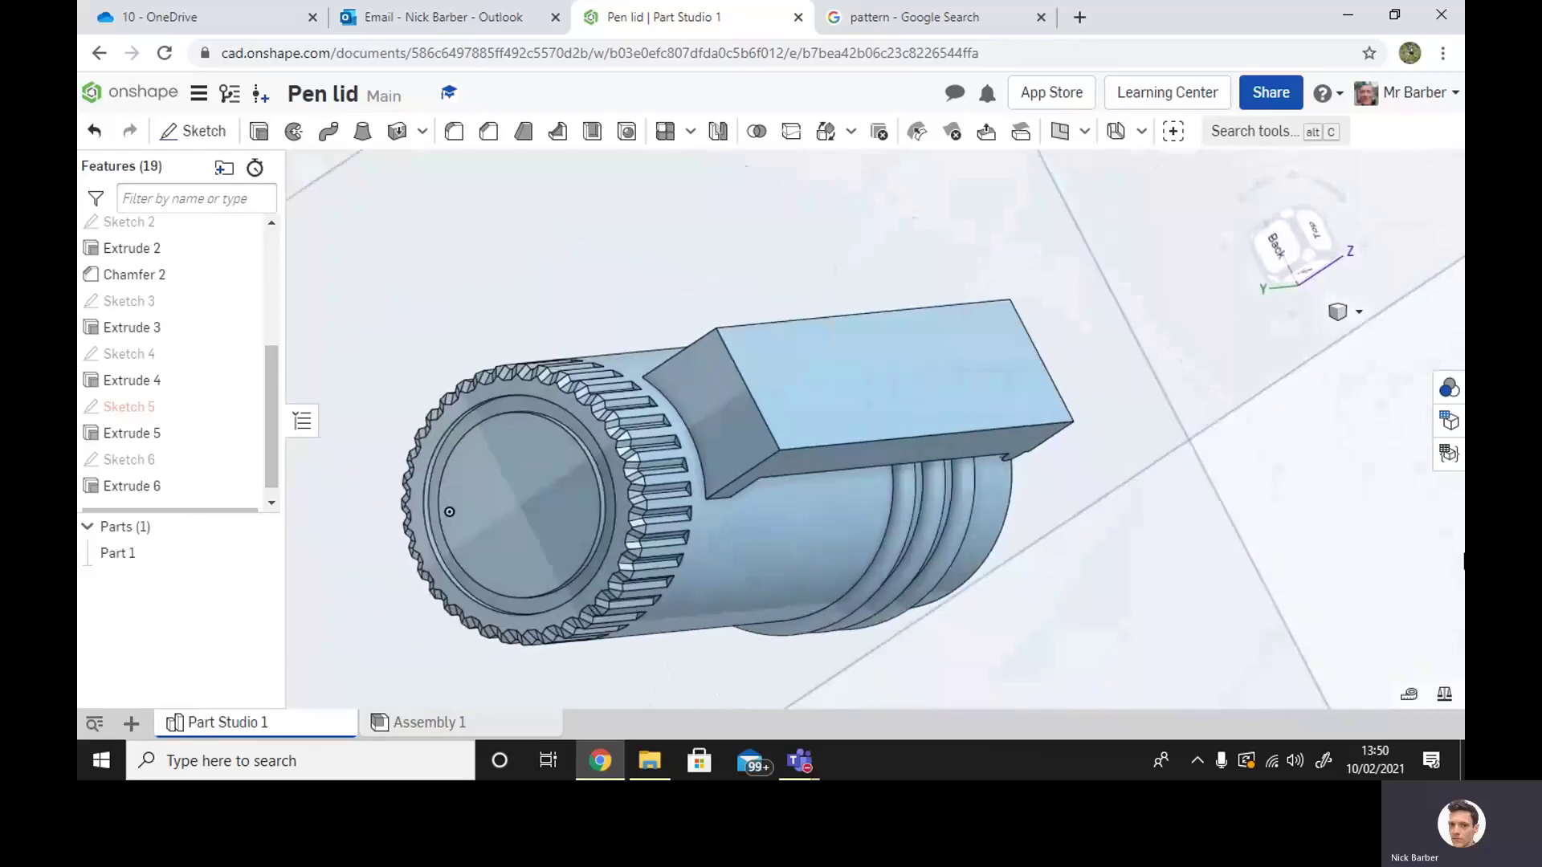
click(758, 461)
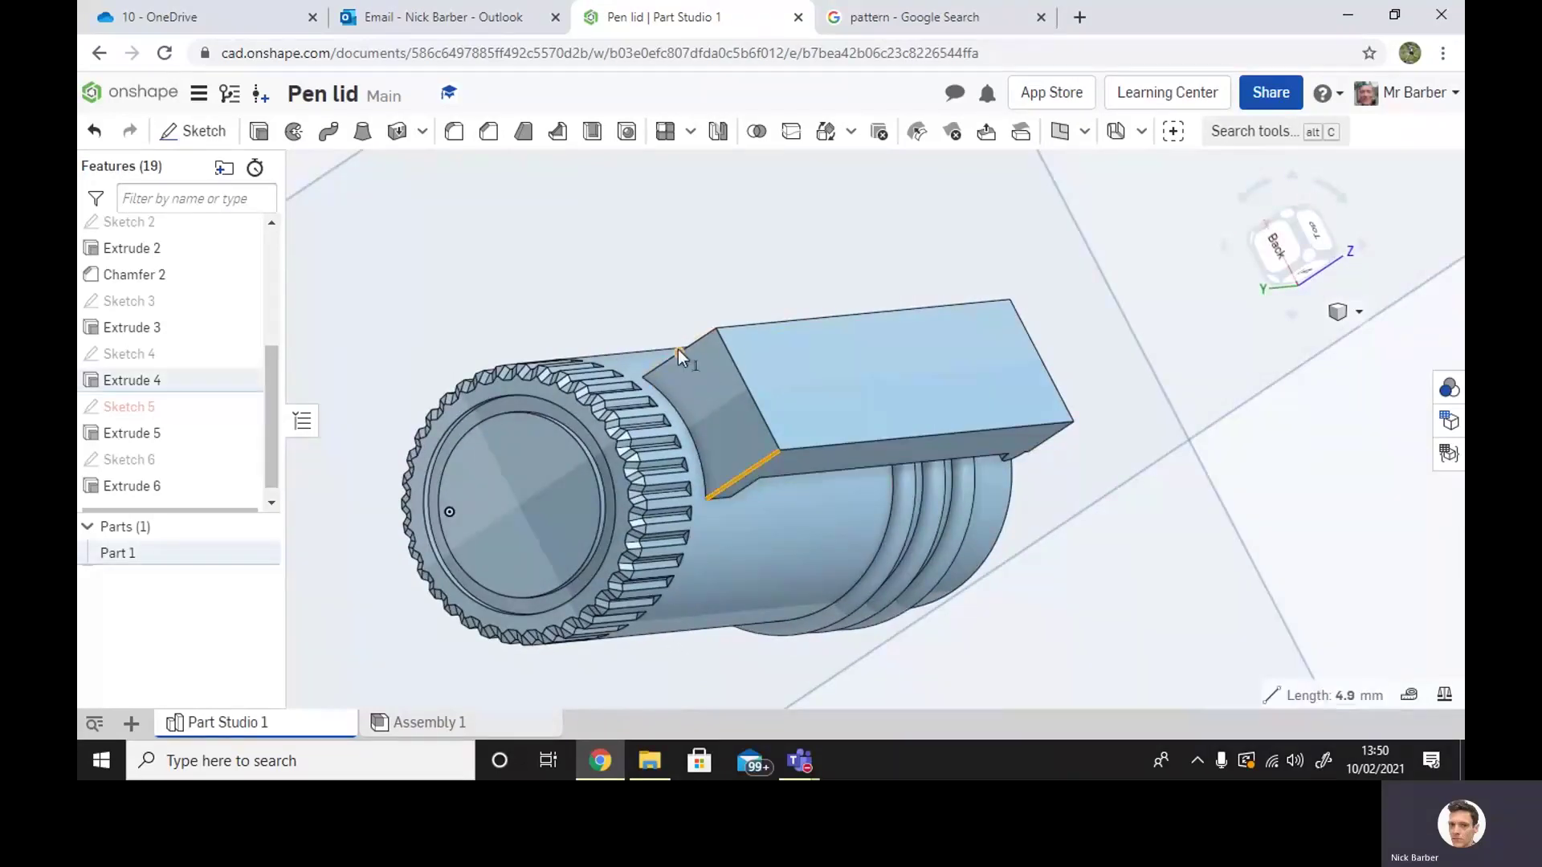
click(694, 340)
click(773, 325)
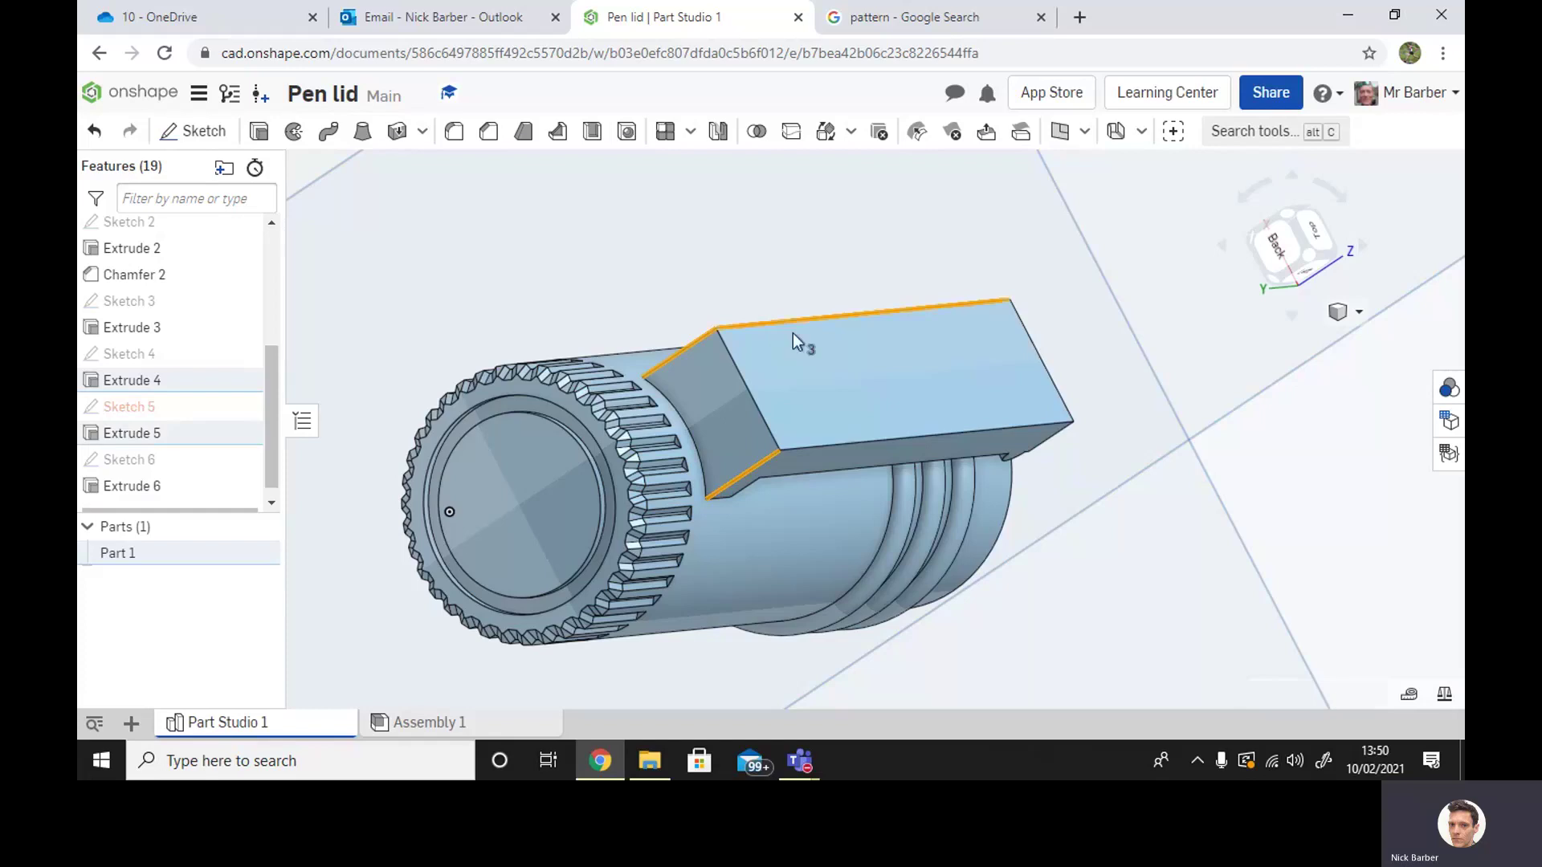
click(915, 438)
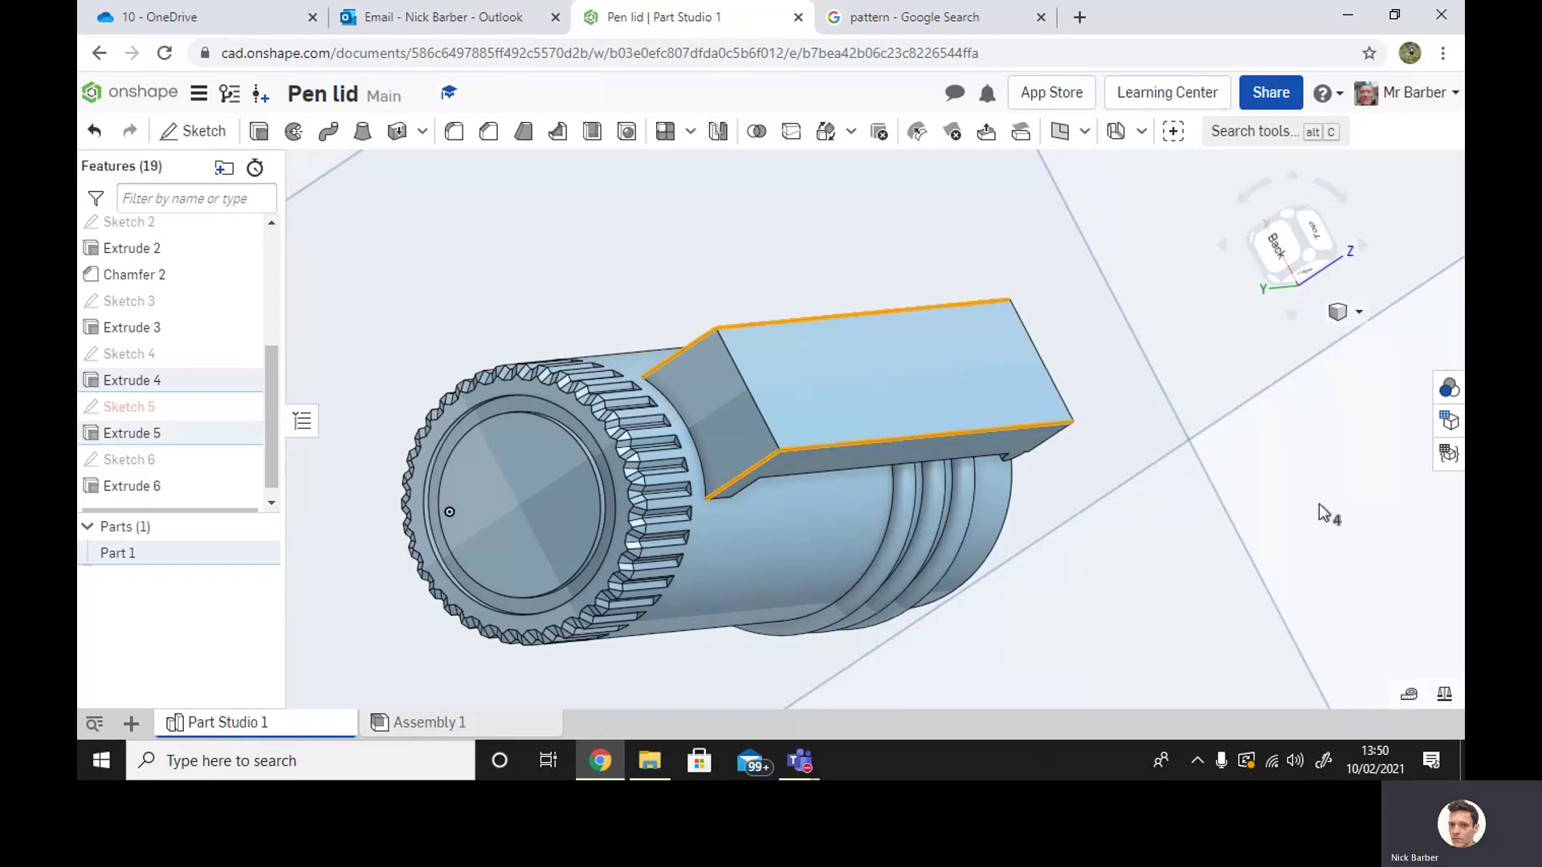
right_drag(1319, 507, 1239, 499)
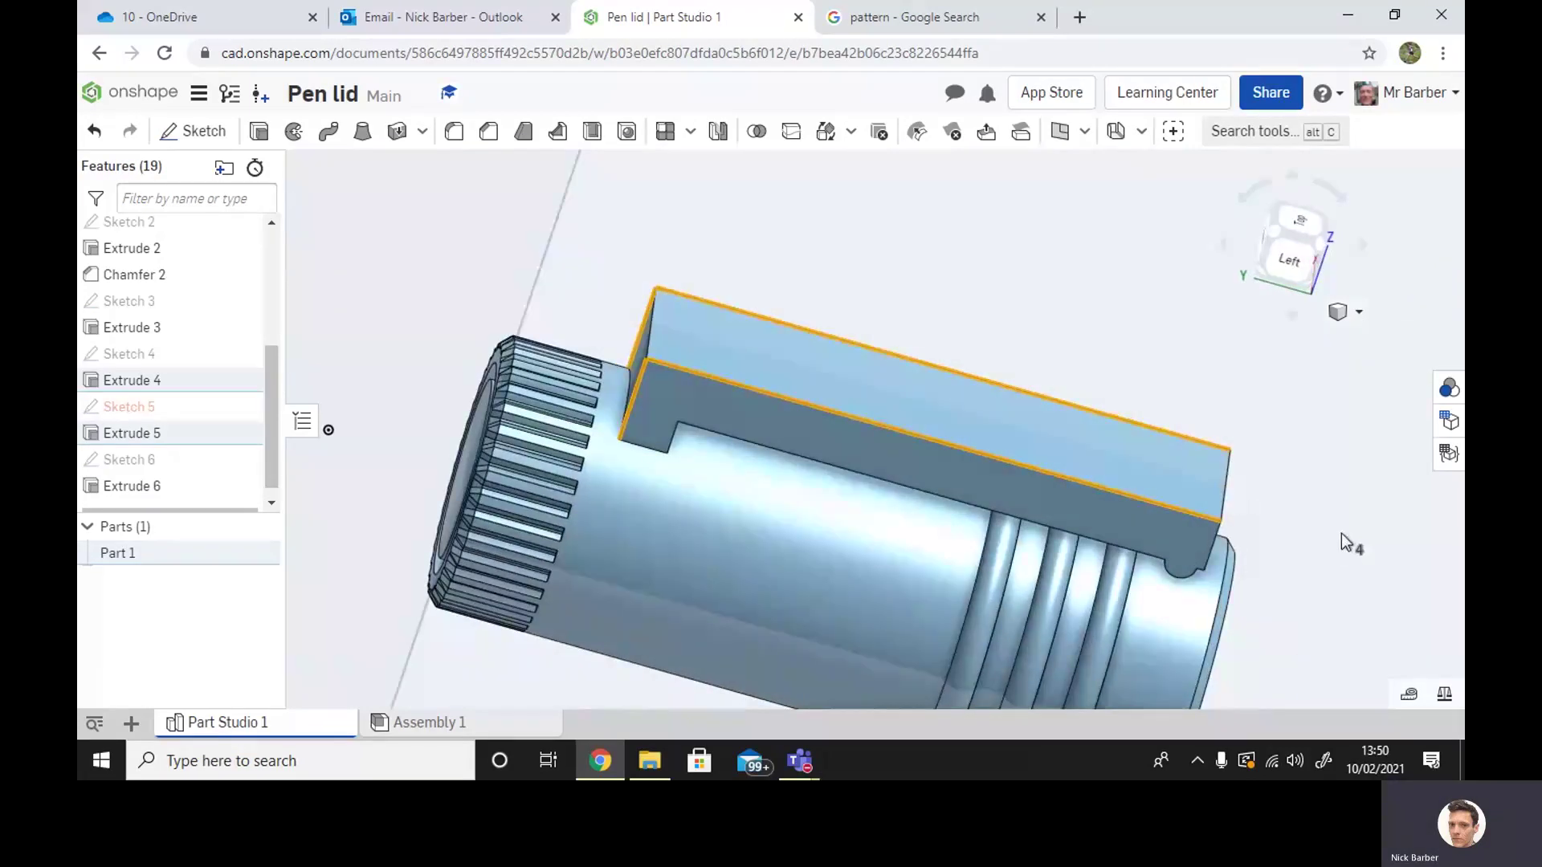
right_drag(1349, 541, 1307, 527)
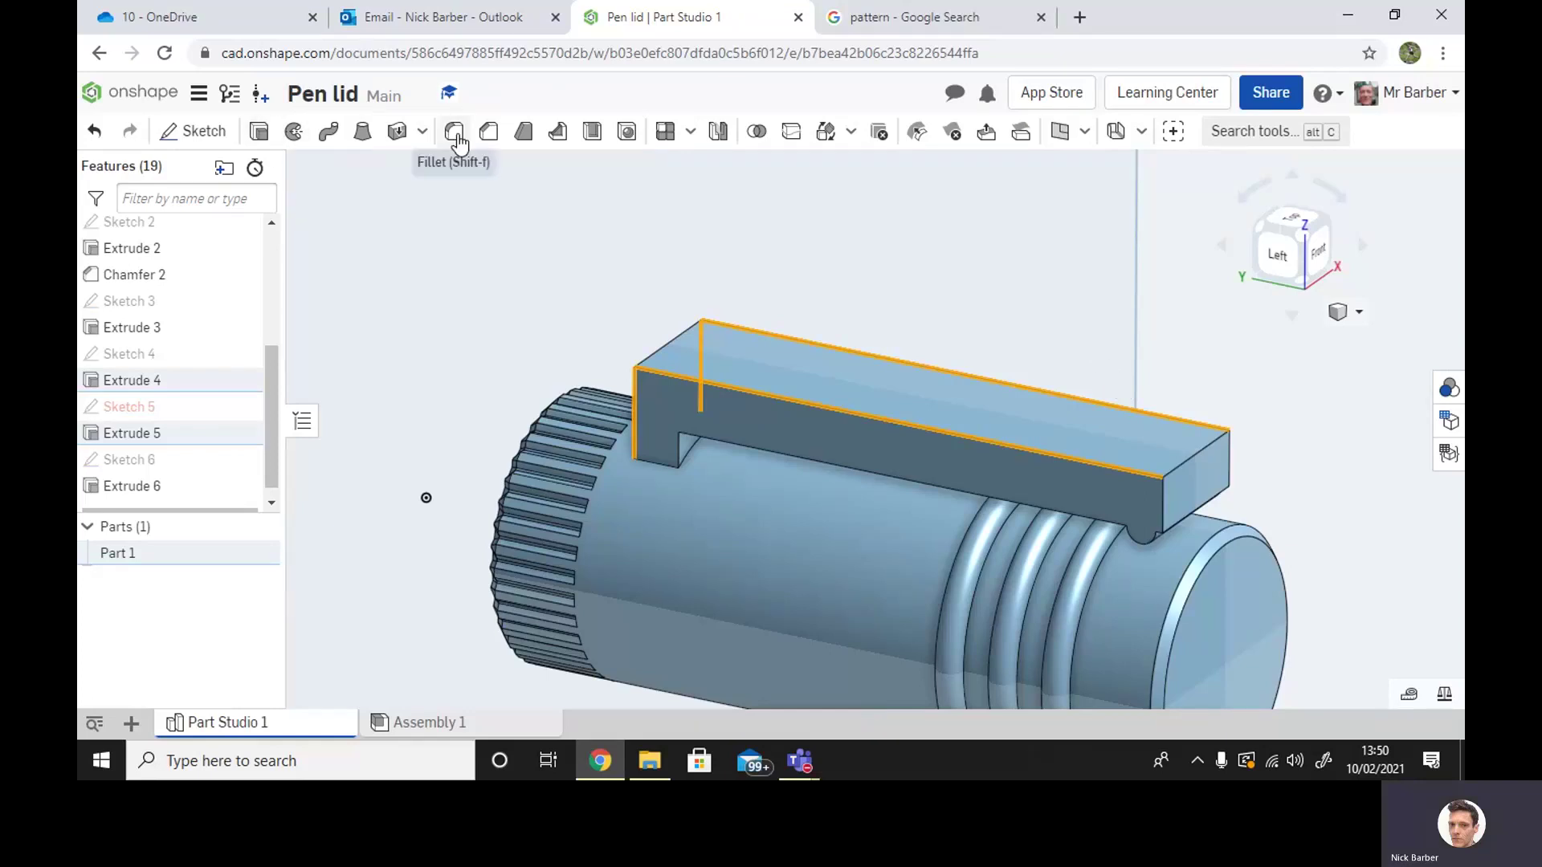
click(489, 132)
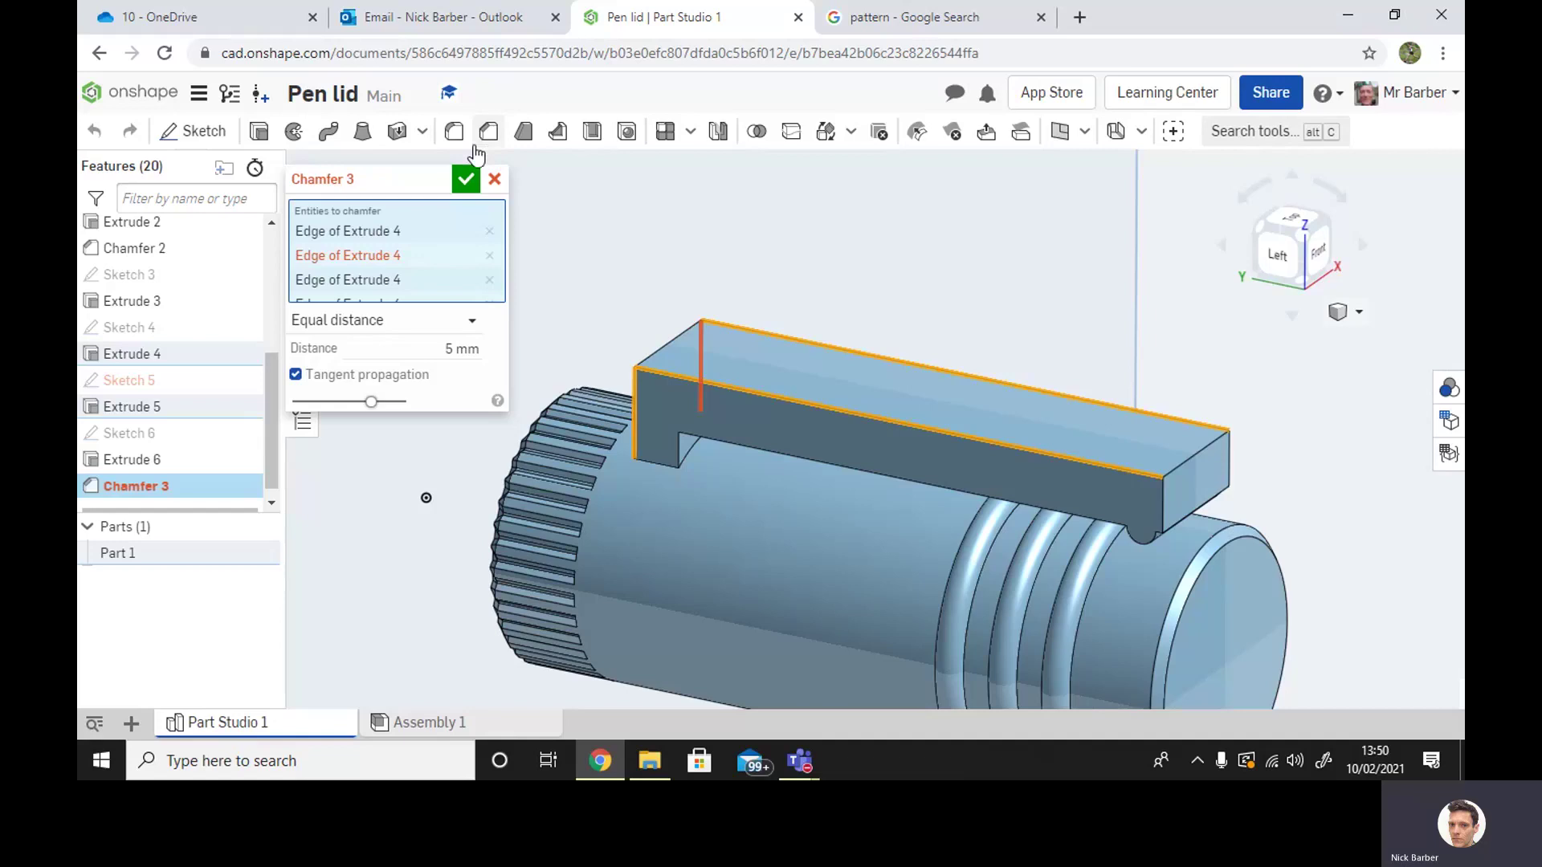
click(454, 345)
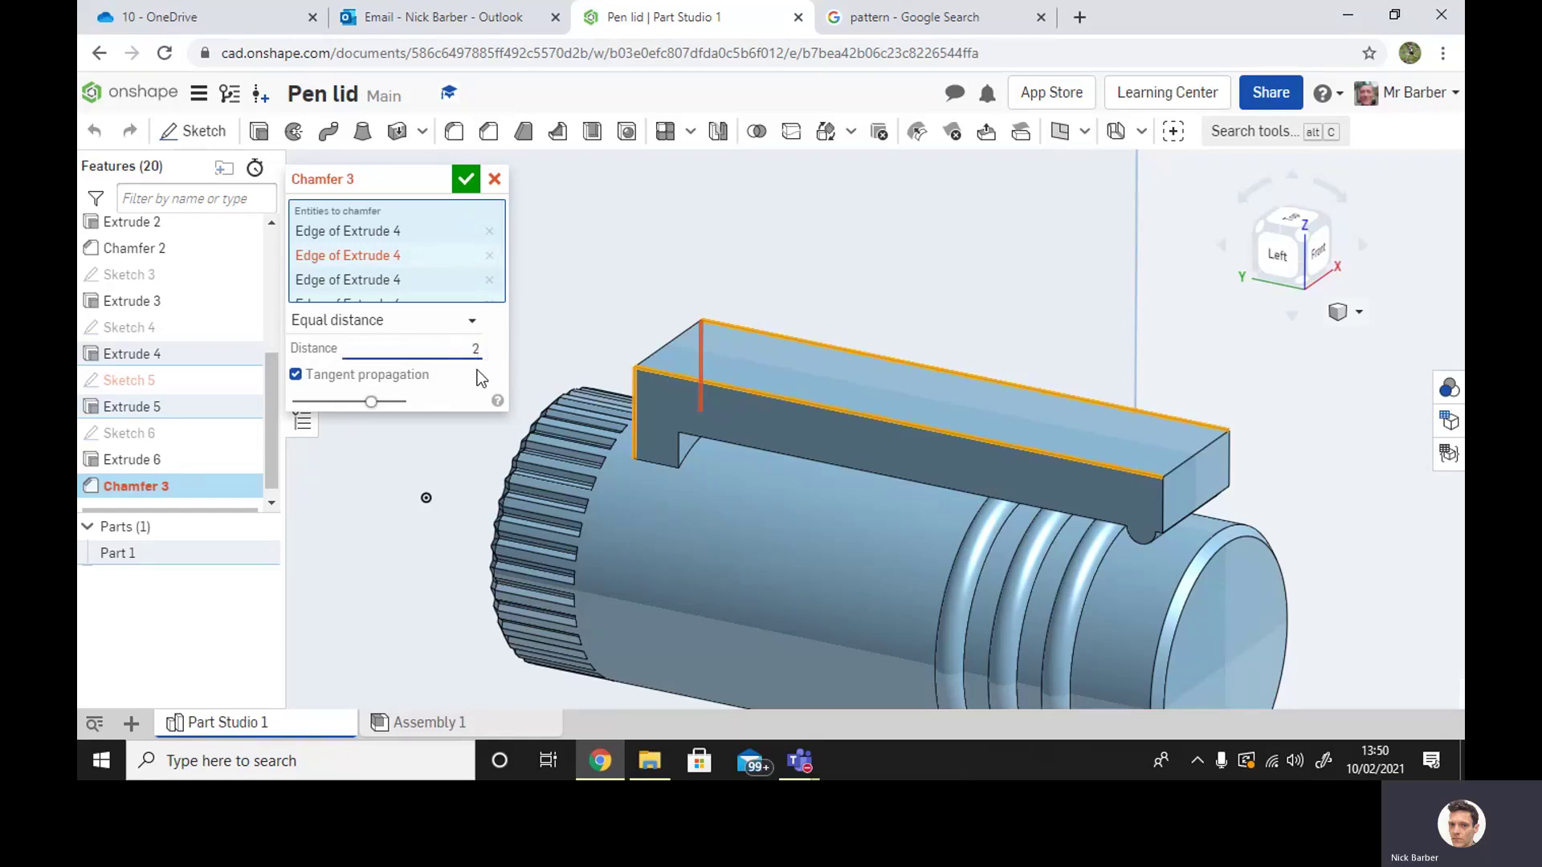
key(Return)
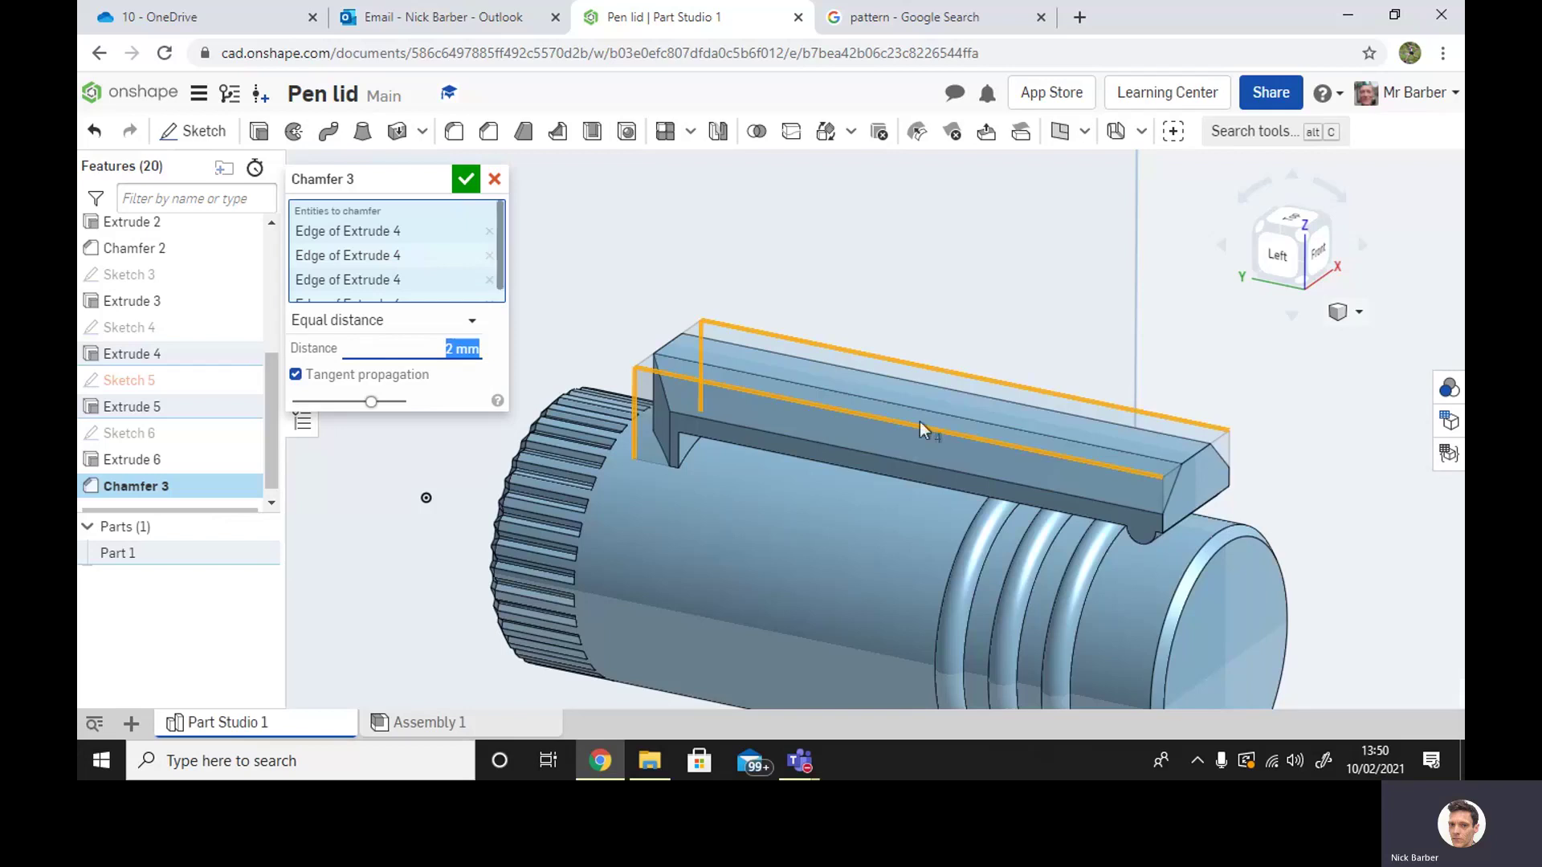
right_drag(921, 431, 1198, 400)
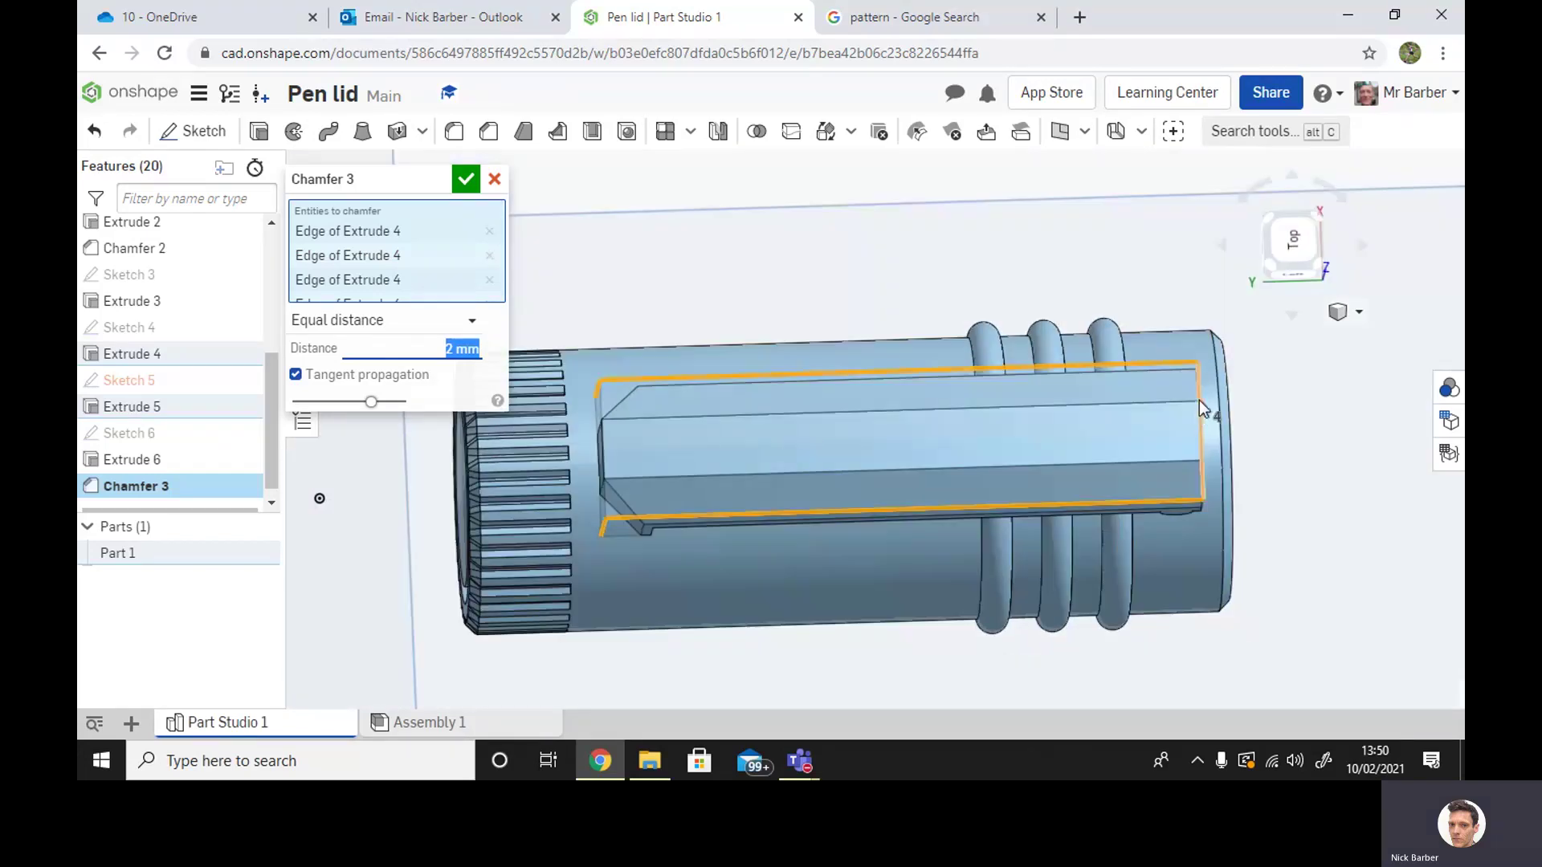
right_drag(1362, 484, 1349, 438)
click(466, 180)
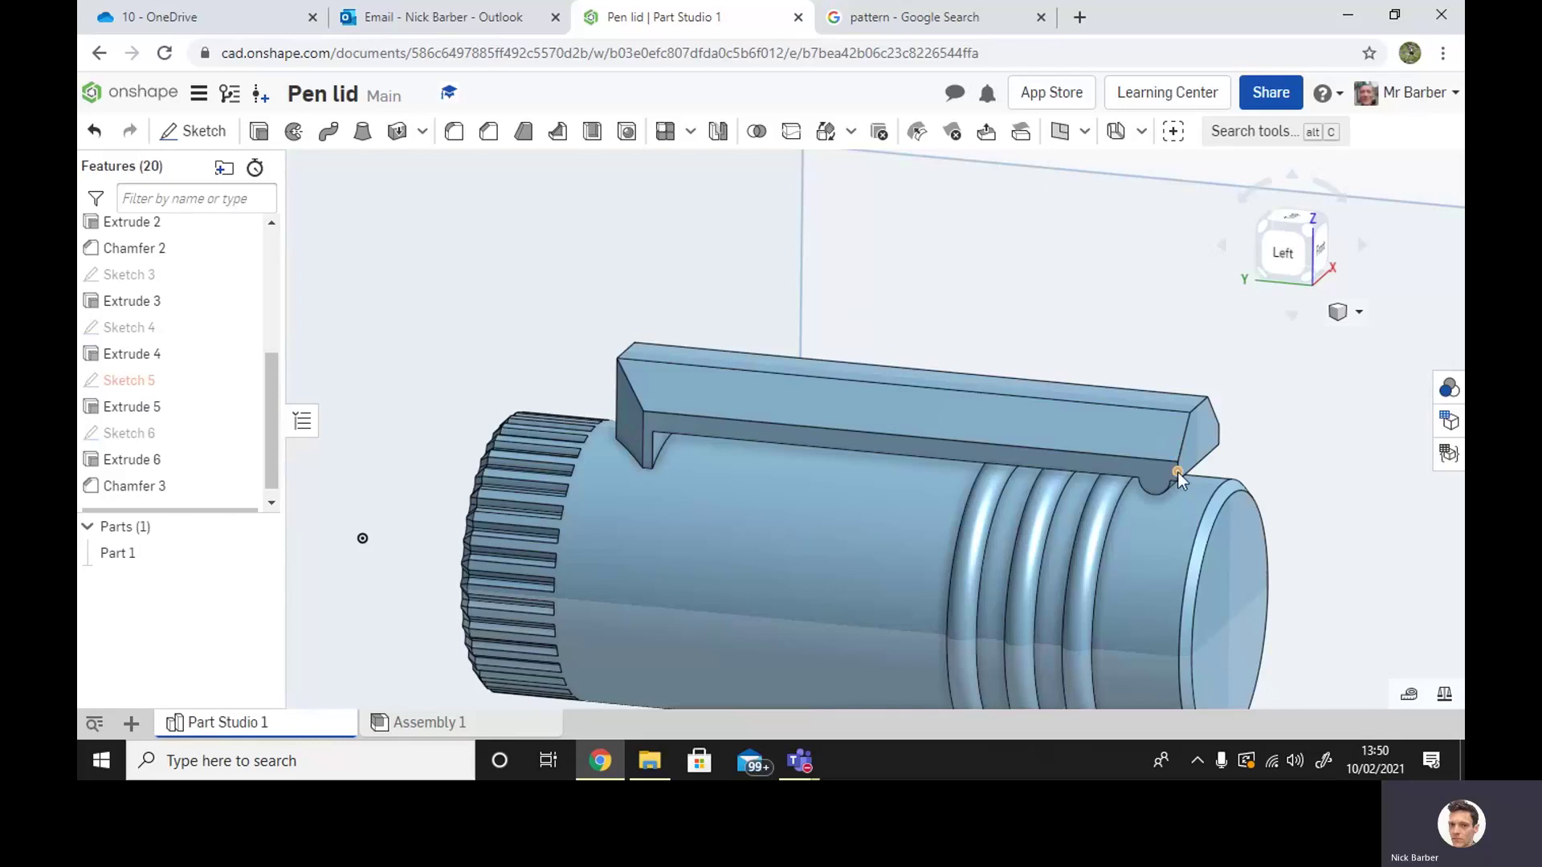
Chamfer the five outer edges around the face at the clip's free end with an equal distance
scroll(1264, 485, up, 3)
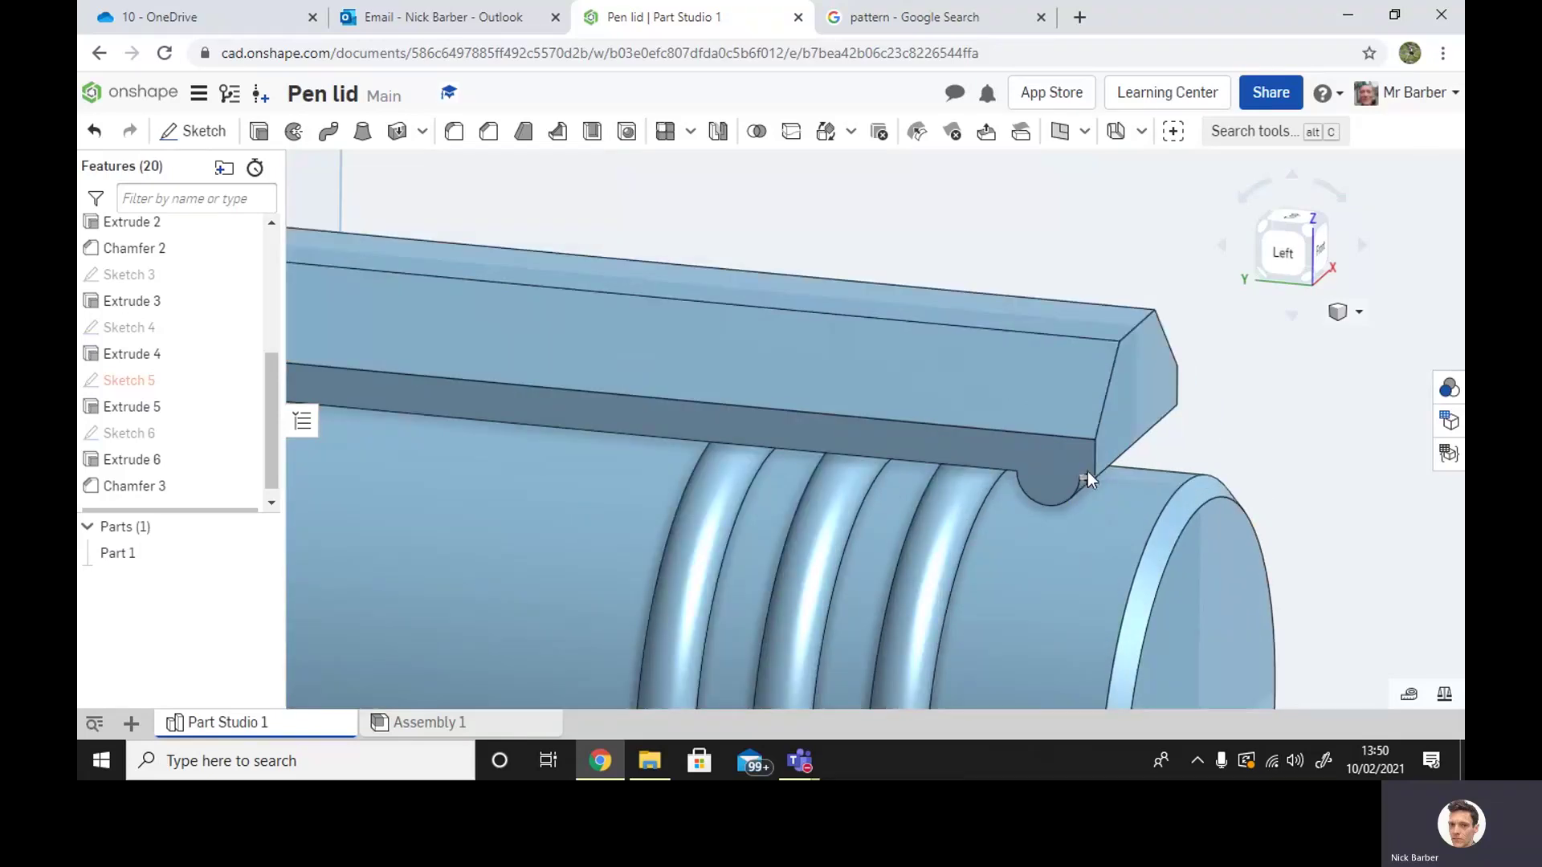
click(1100, 413)
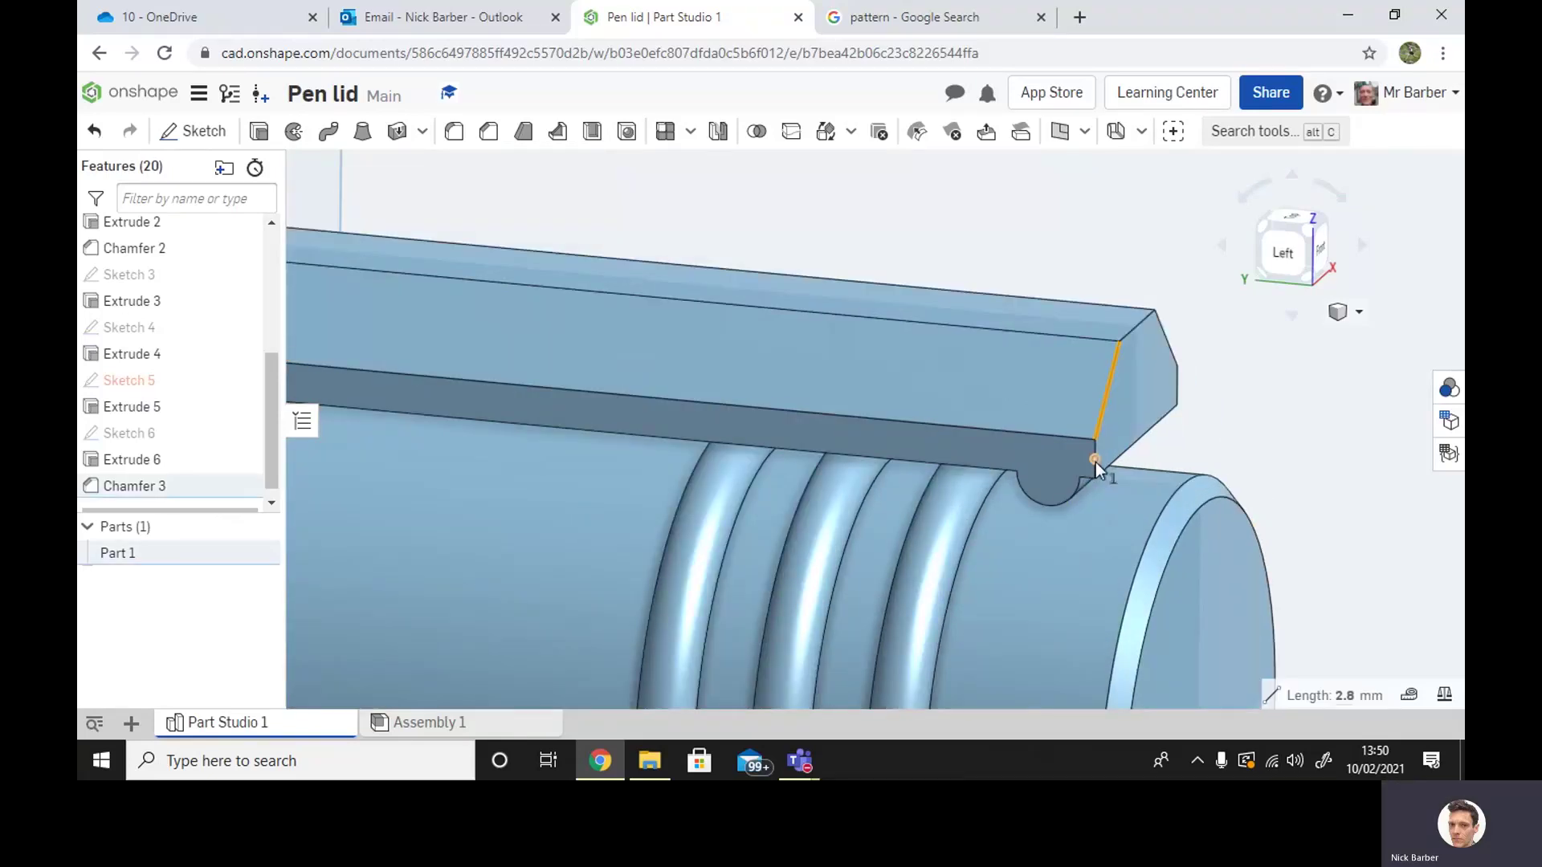
click(1092, 446)
right_drag(1092, 447, 1269, 498)
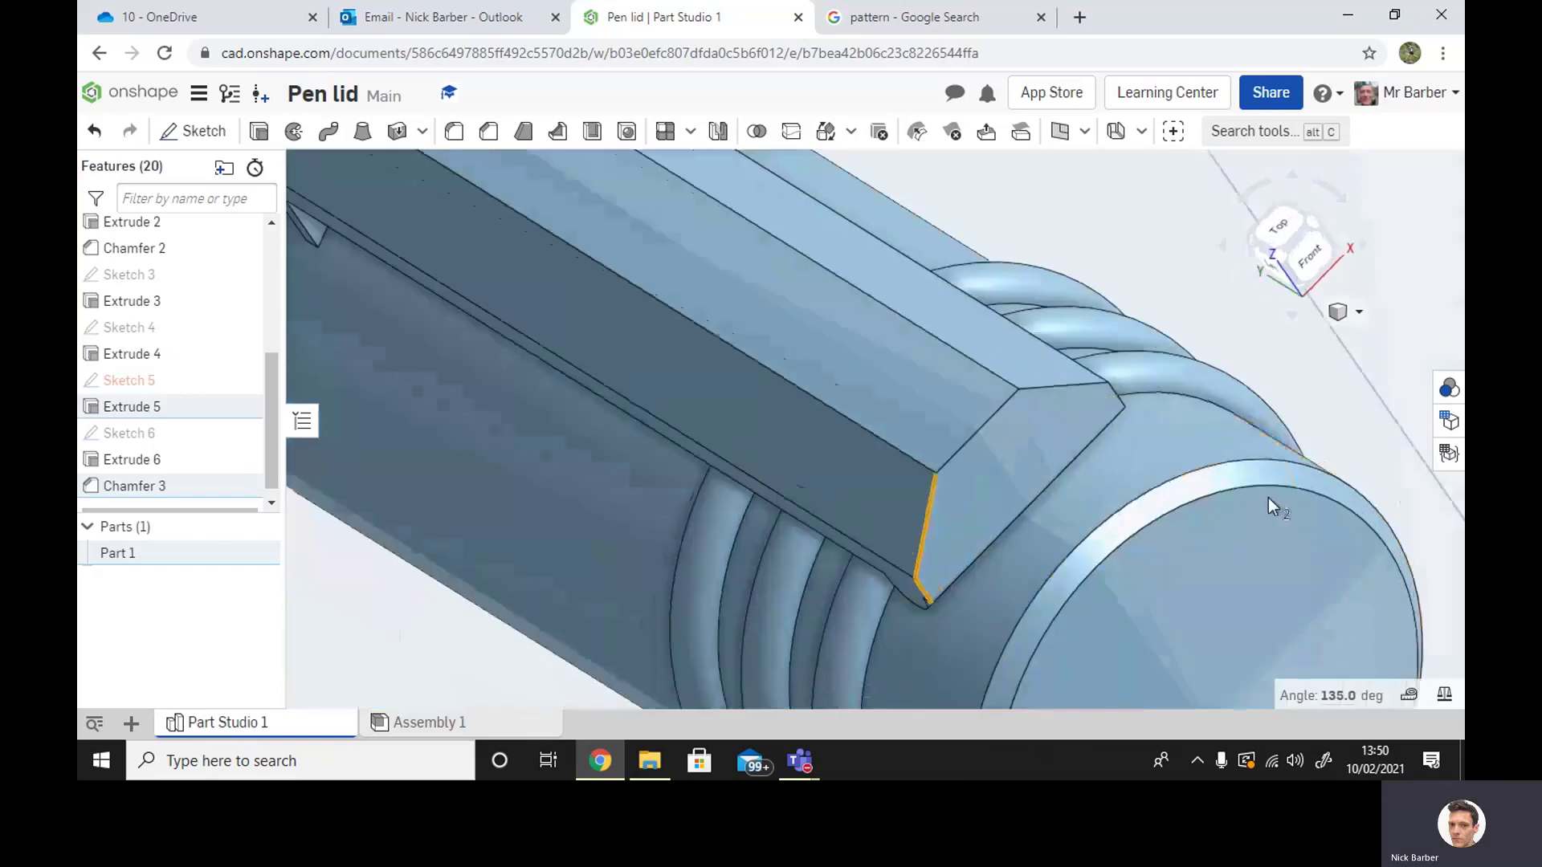
click(1051, 388)
scroll(1119, 411, up, 4)
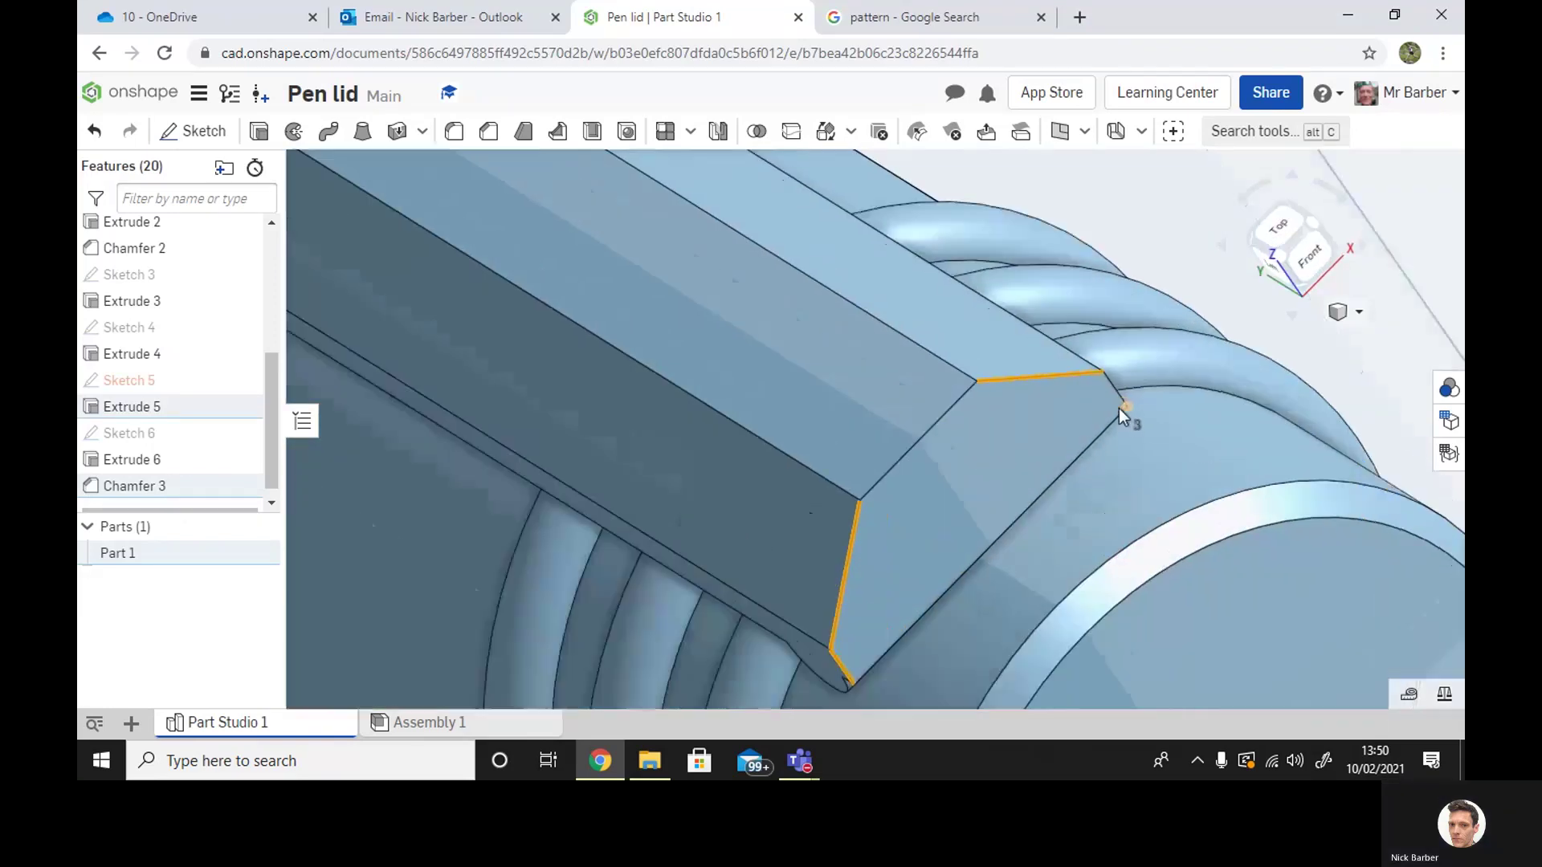
click(1125, 392)
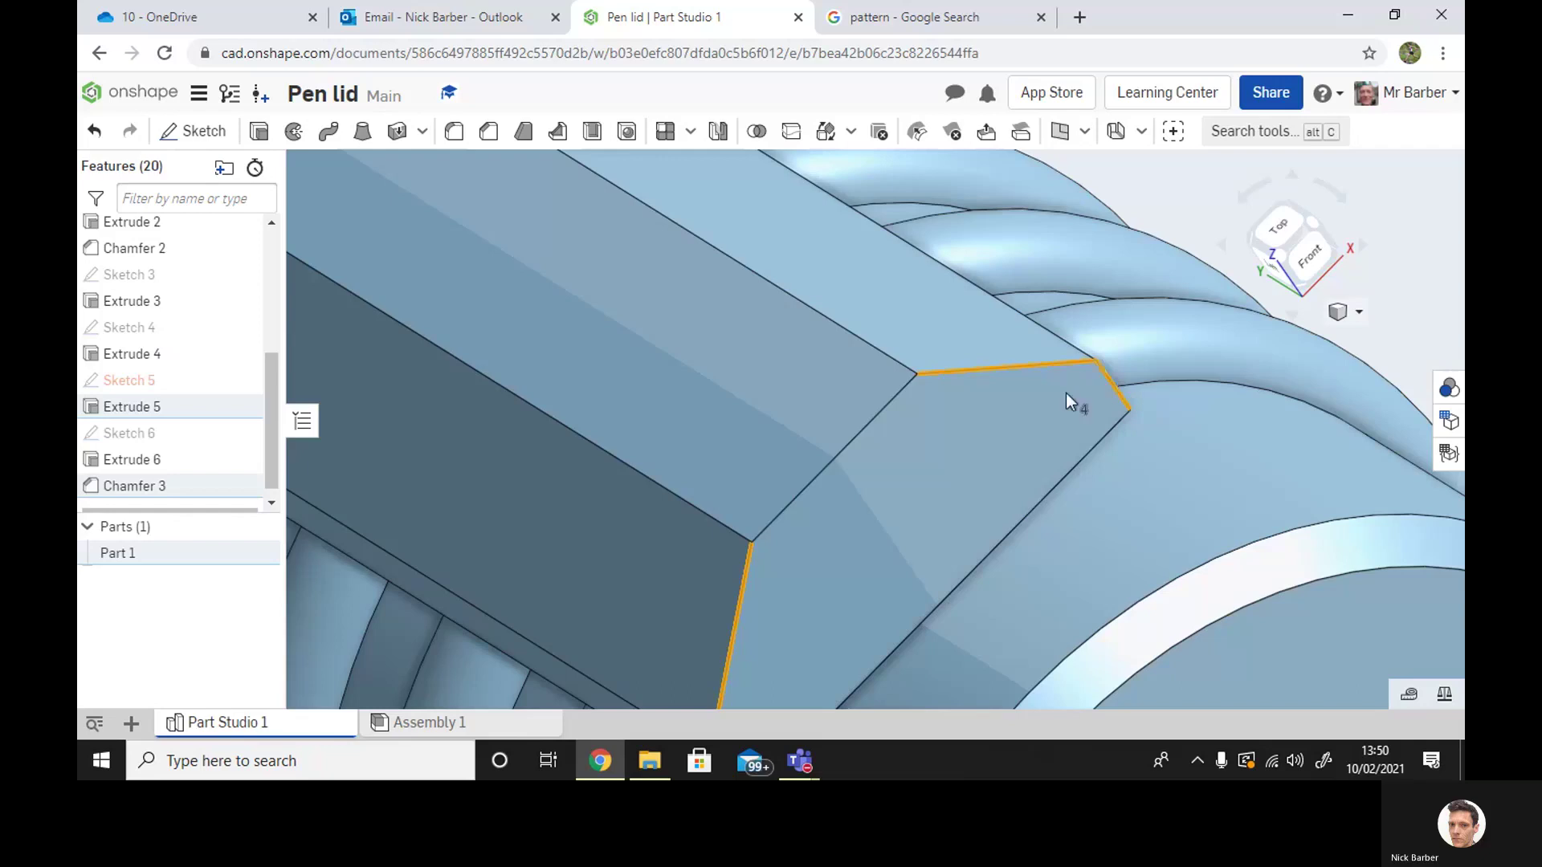
click(866, 428)
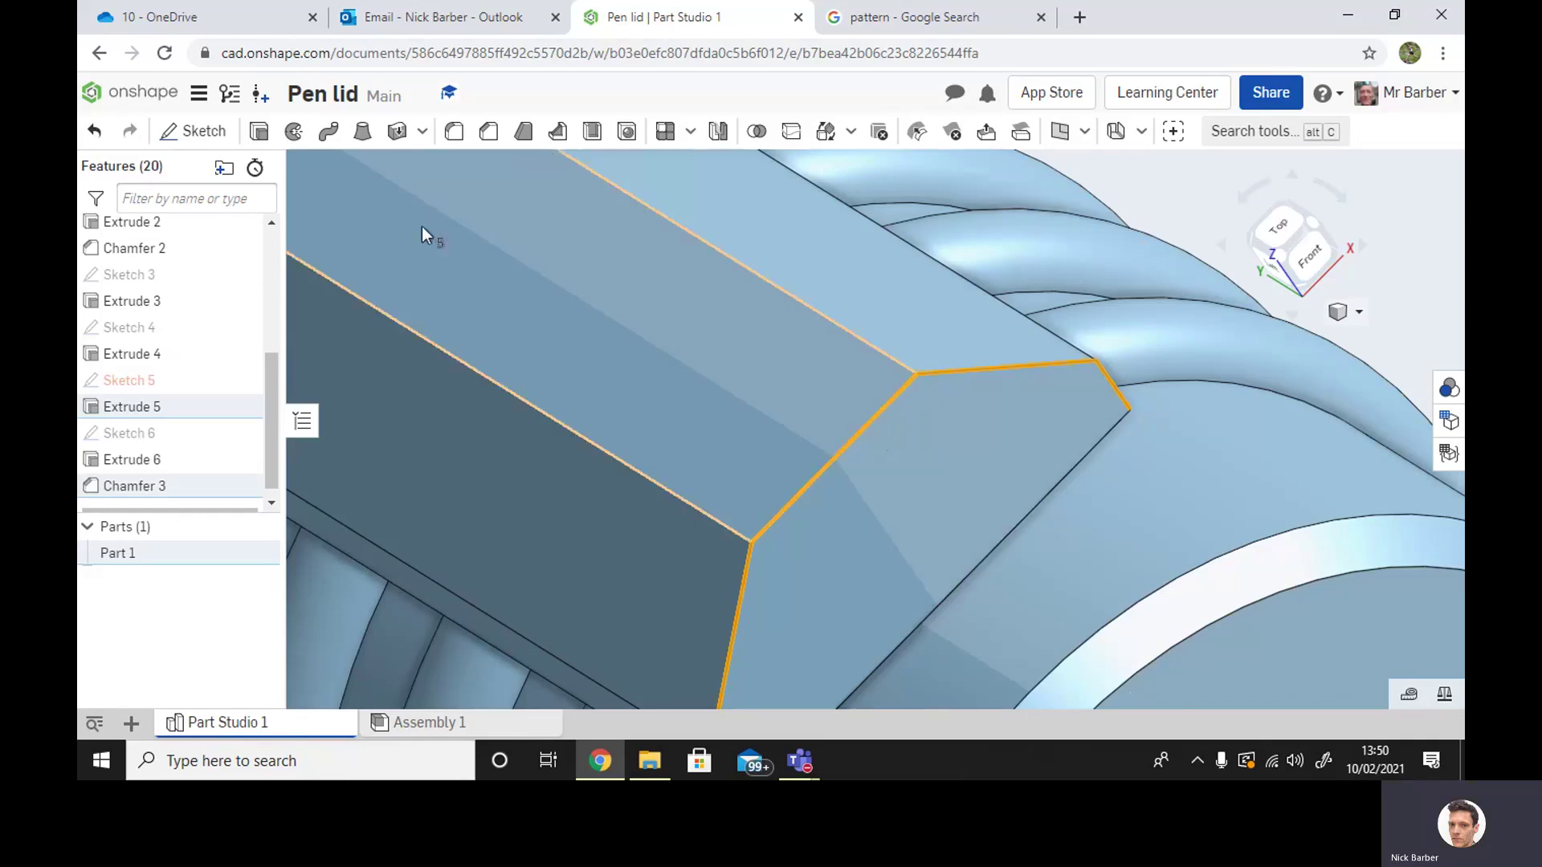
scroll(339, 209, down, 5)
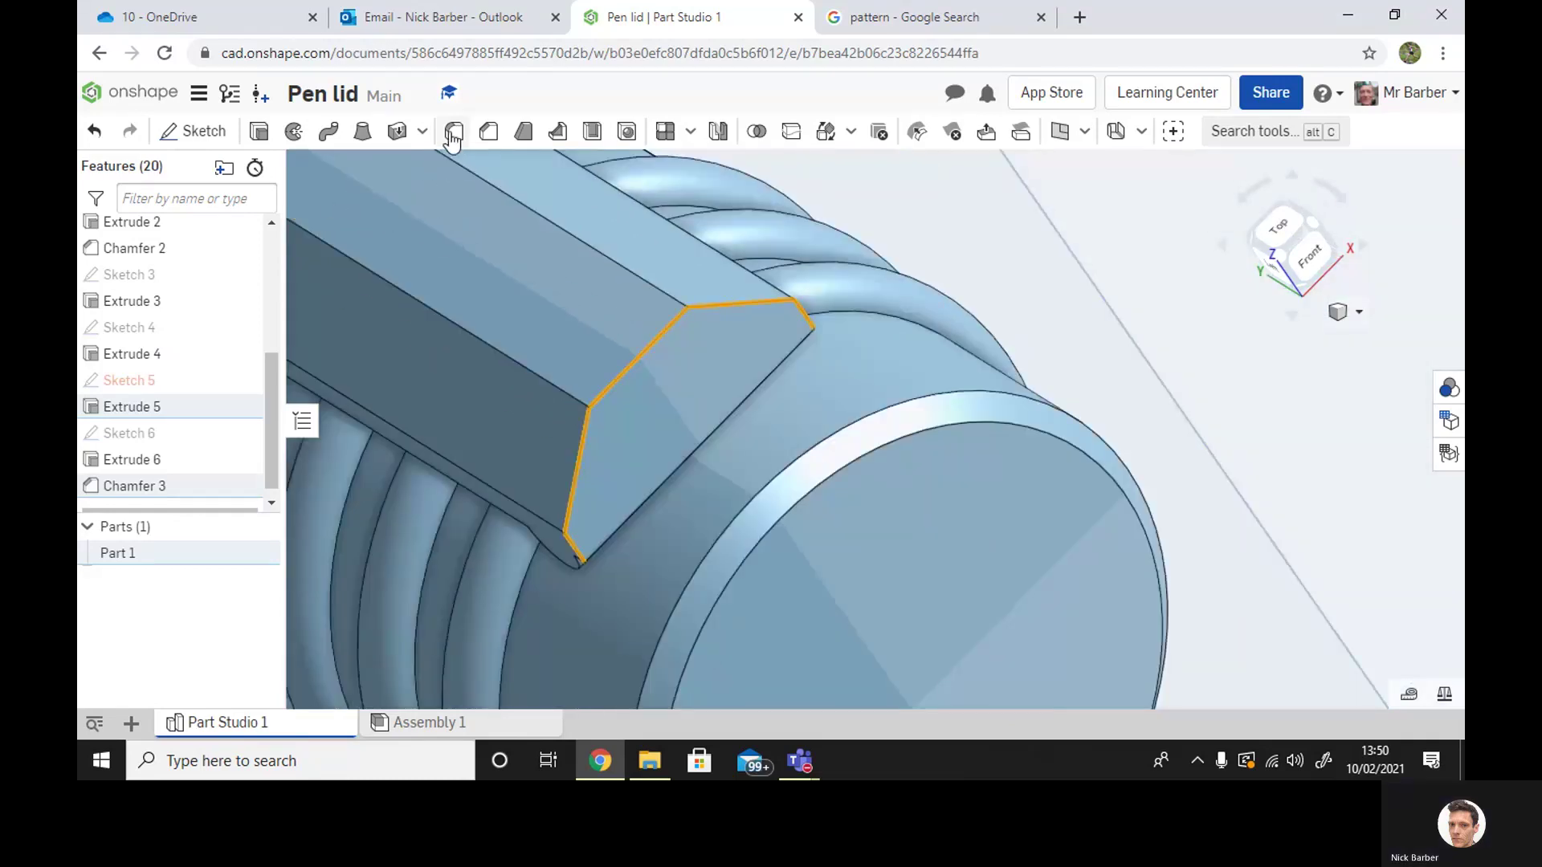
click(489, 132)
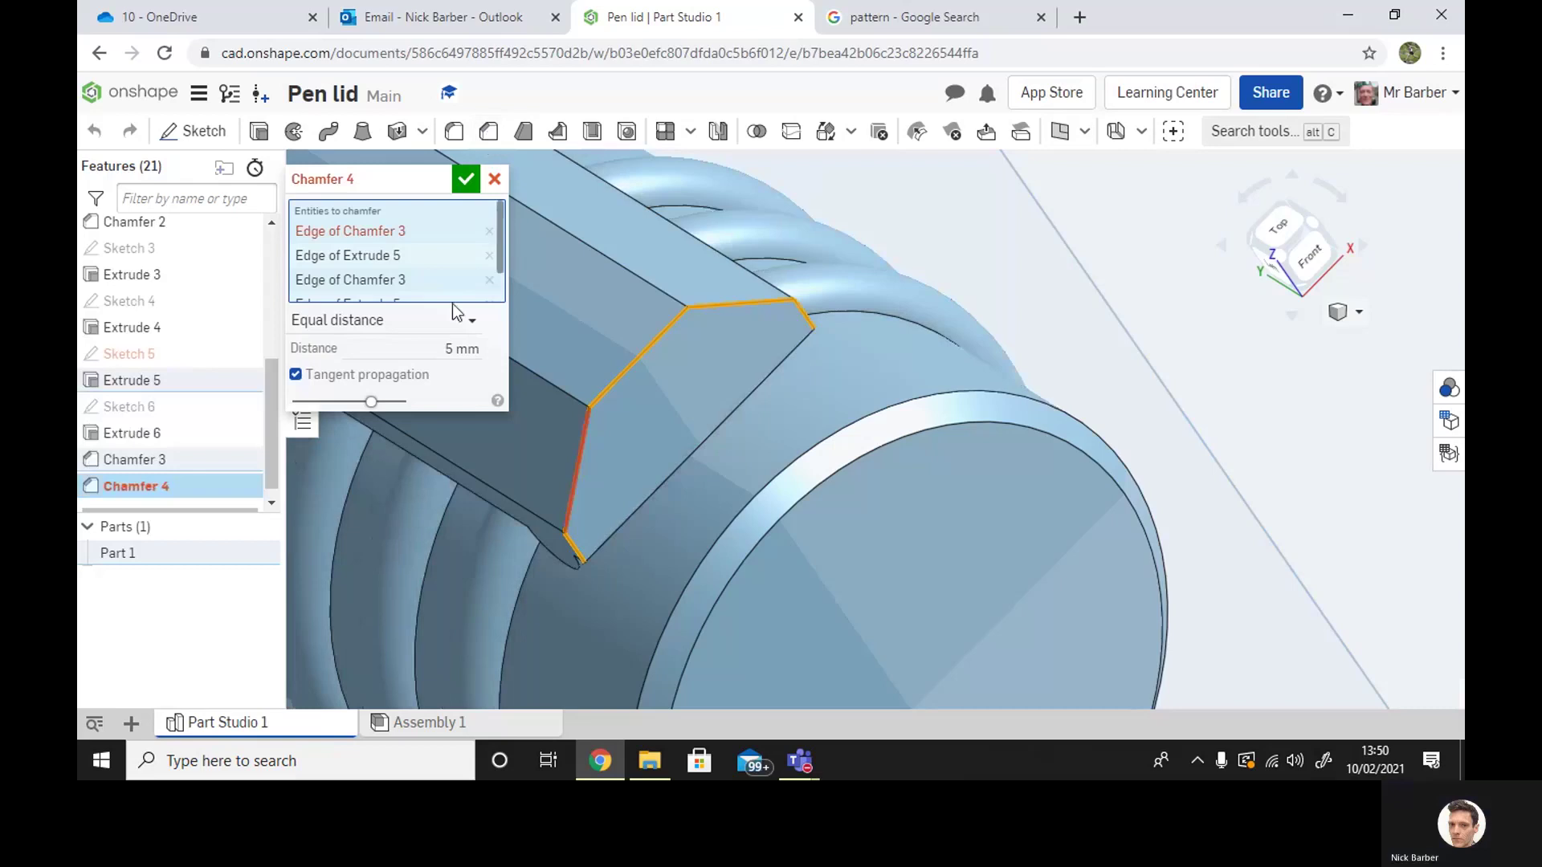
click(454, 349)
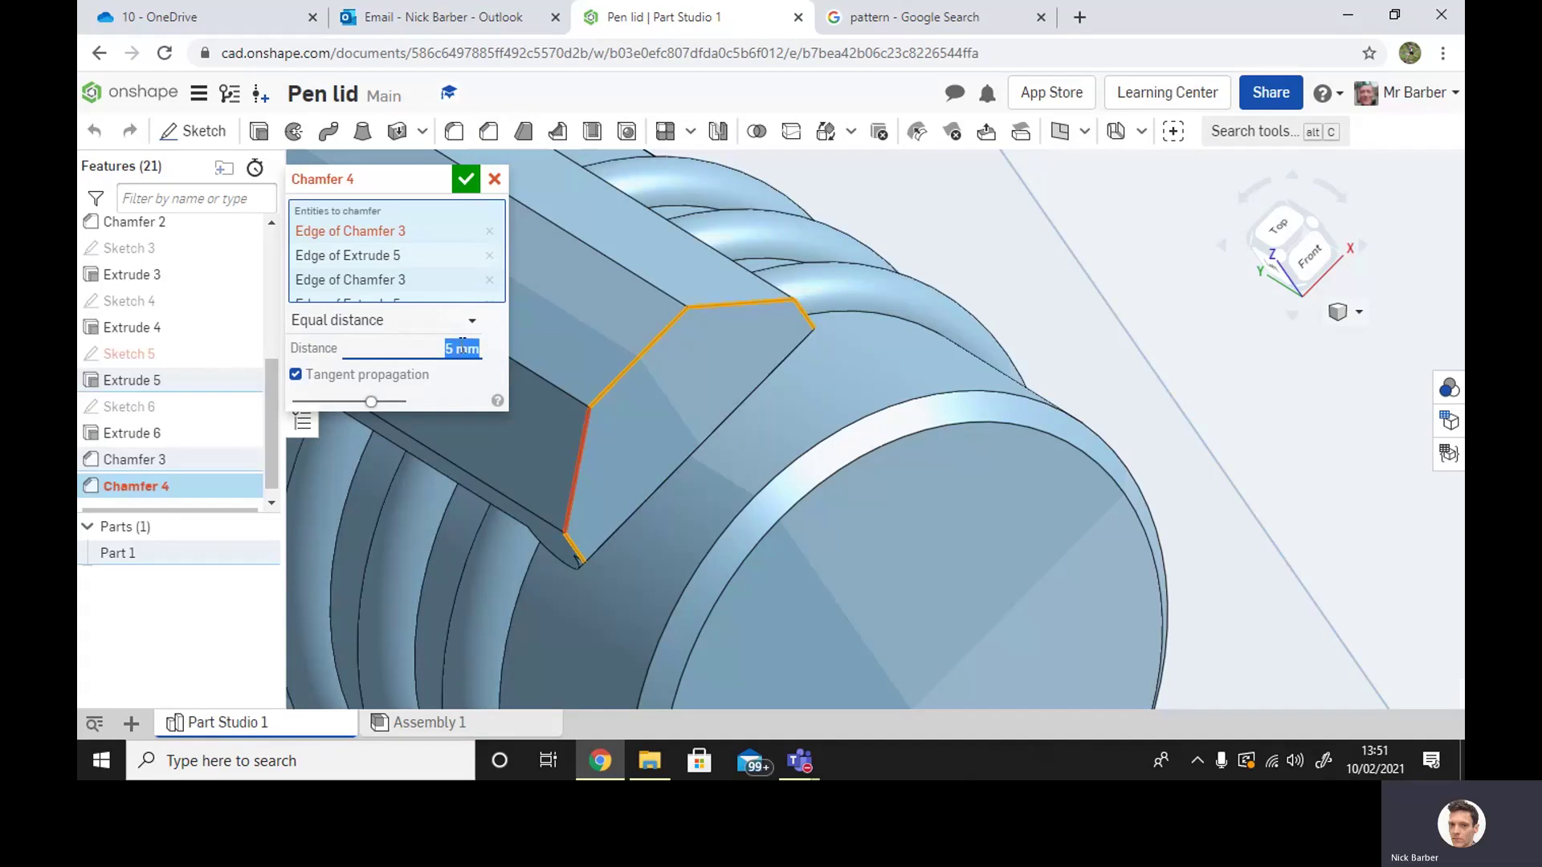
click(464, 182)
Chamfer the three upper edges at the clip's supporting-block end, near the ribbed grip, with an equal distance of 1 mm
right_drag(1129, 399, 1207, 512)
scroll(1179, 409, down, 10)
scroll(1083, 394, down, 3)
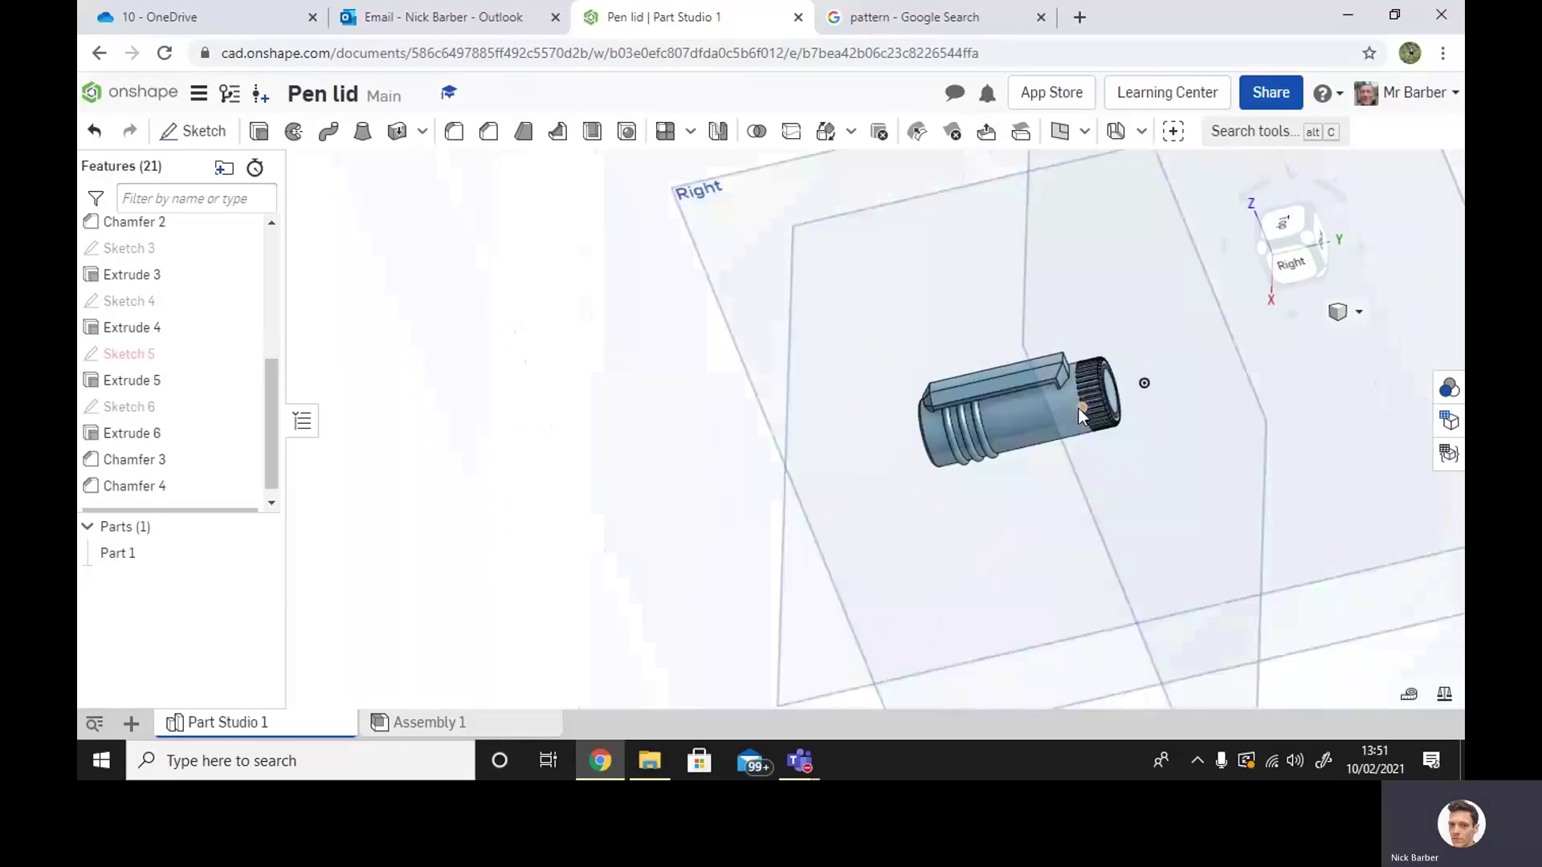
scroll(1077, 408, up, 6)
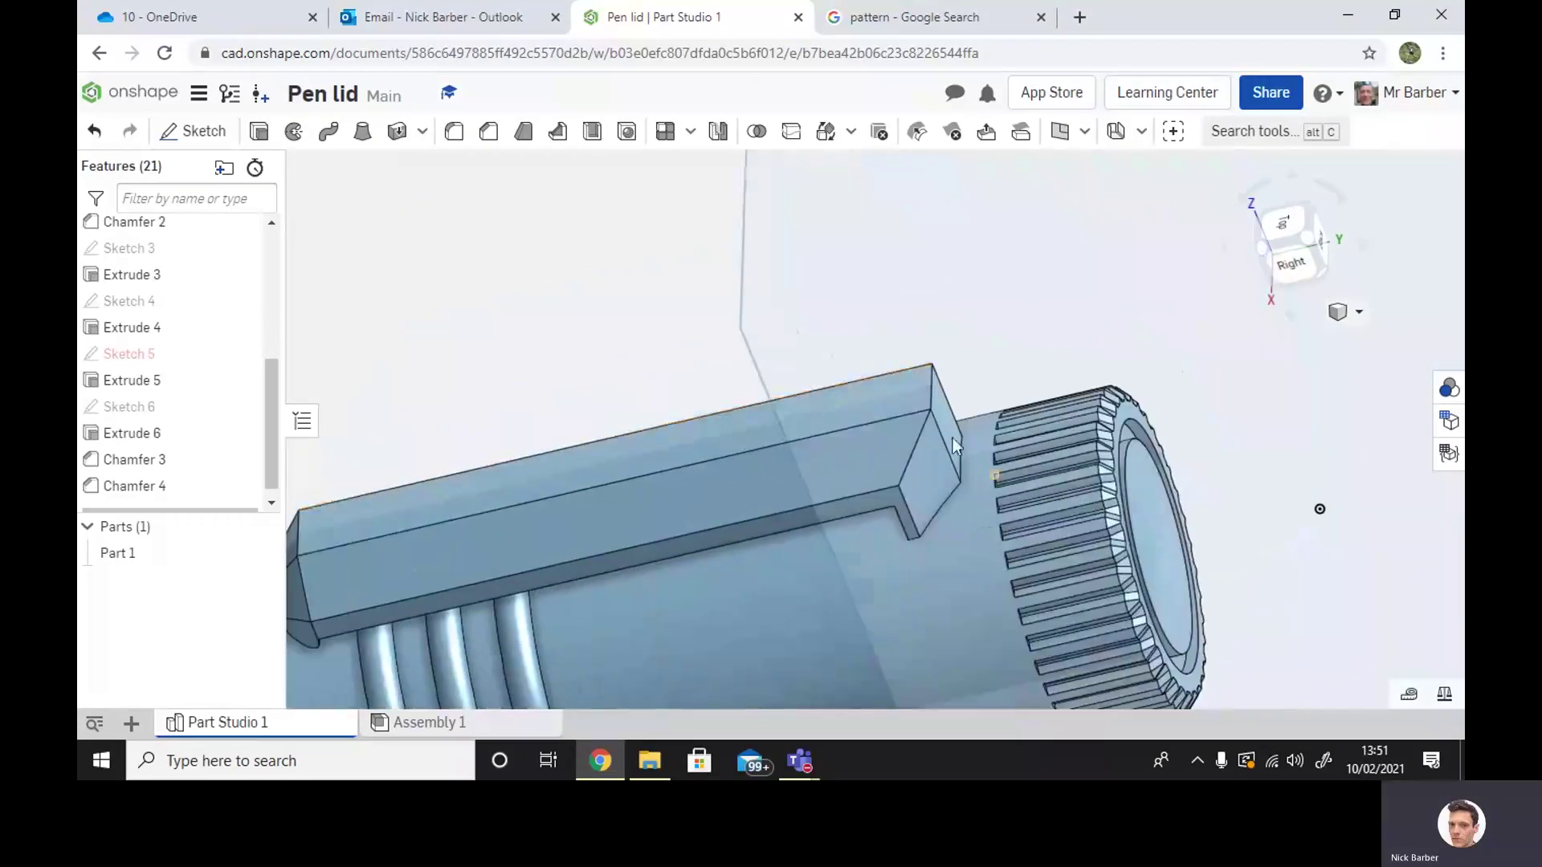
right_drag(985, 411, 903, 454)
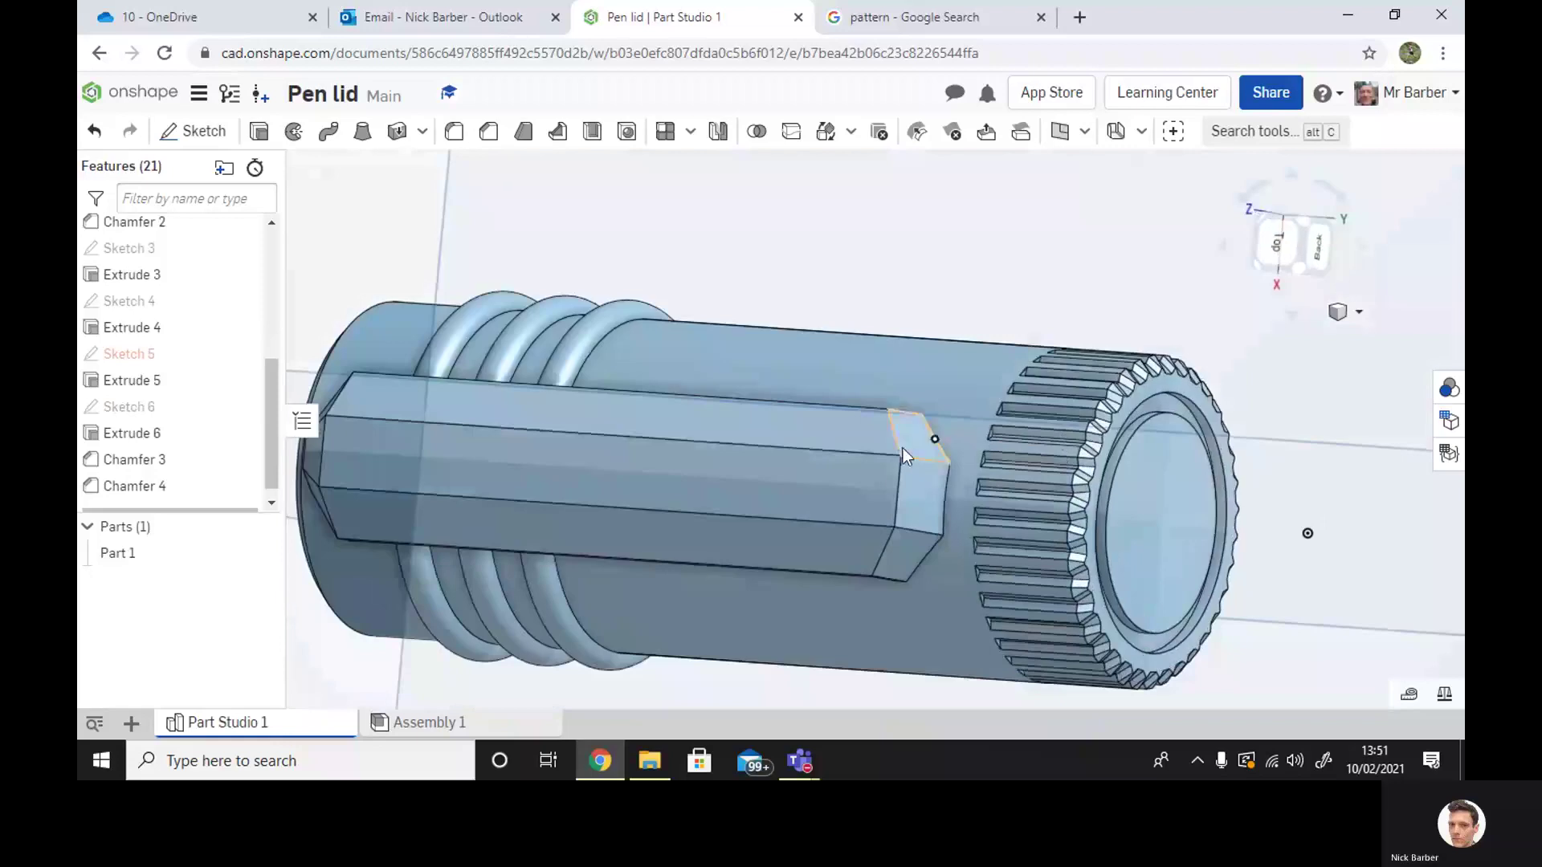
click(893, 512)
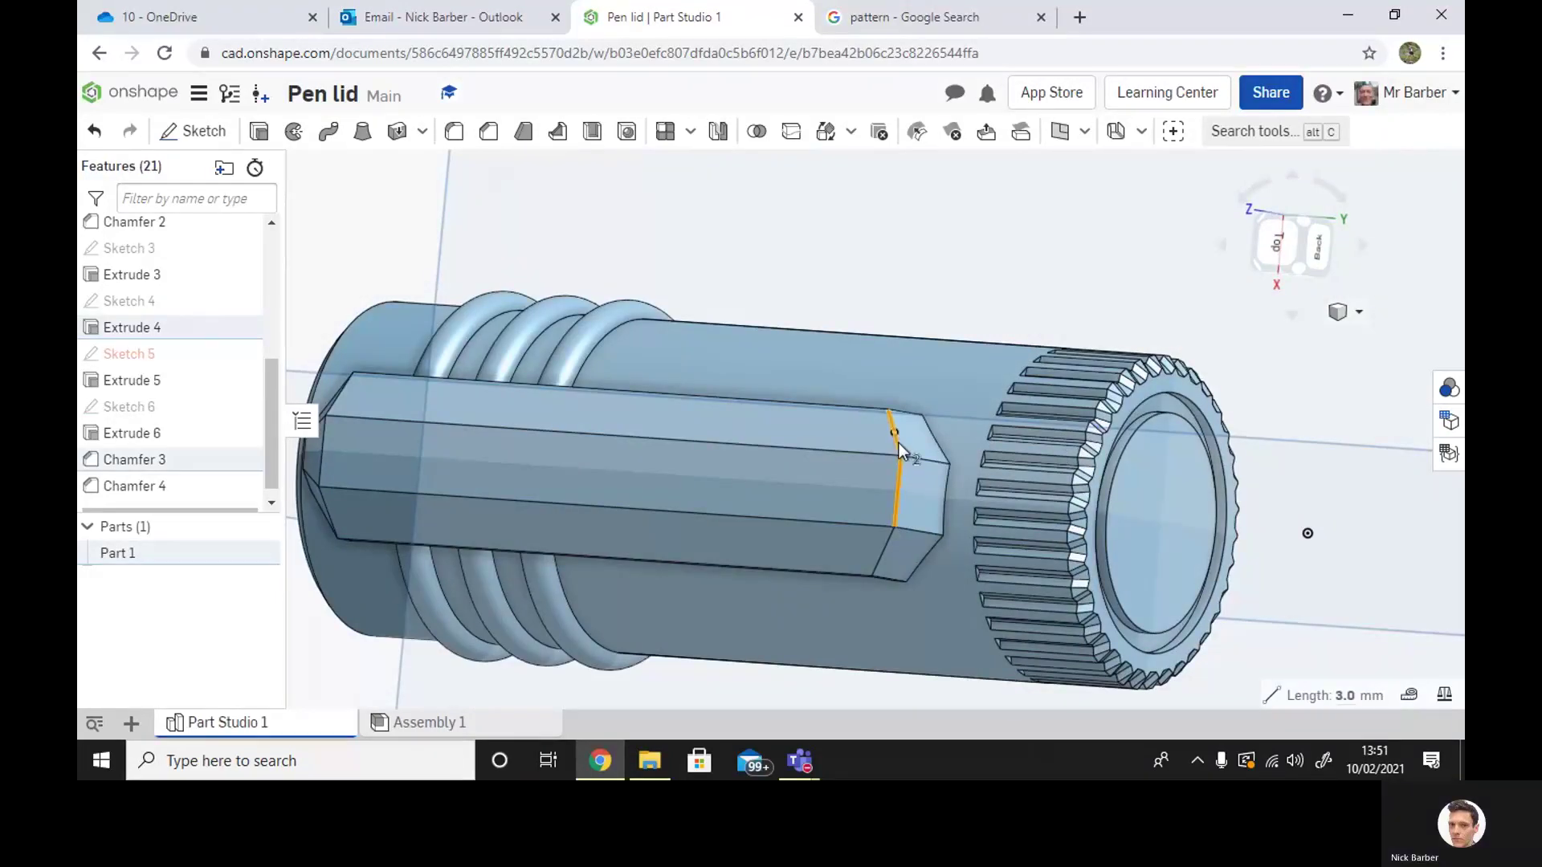
click(899, 442)
click(880, 561)
right_drag(880, 561, 920, 533)
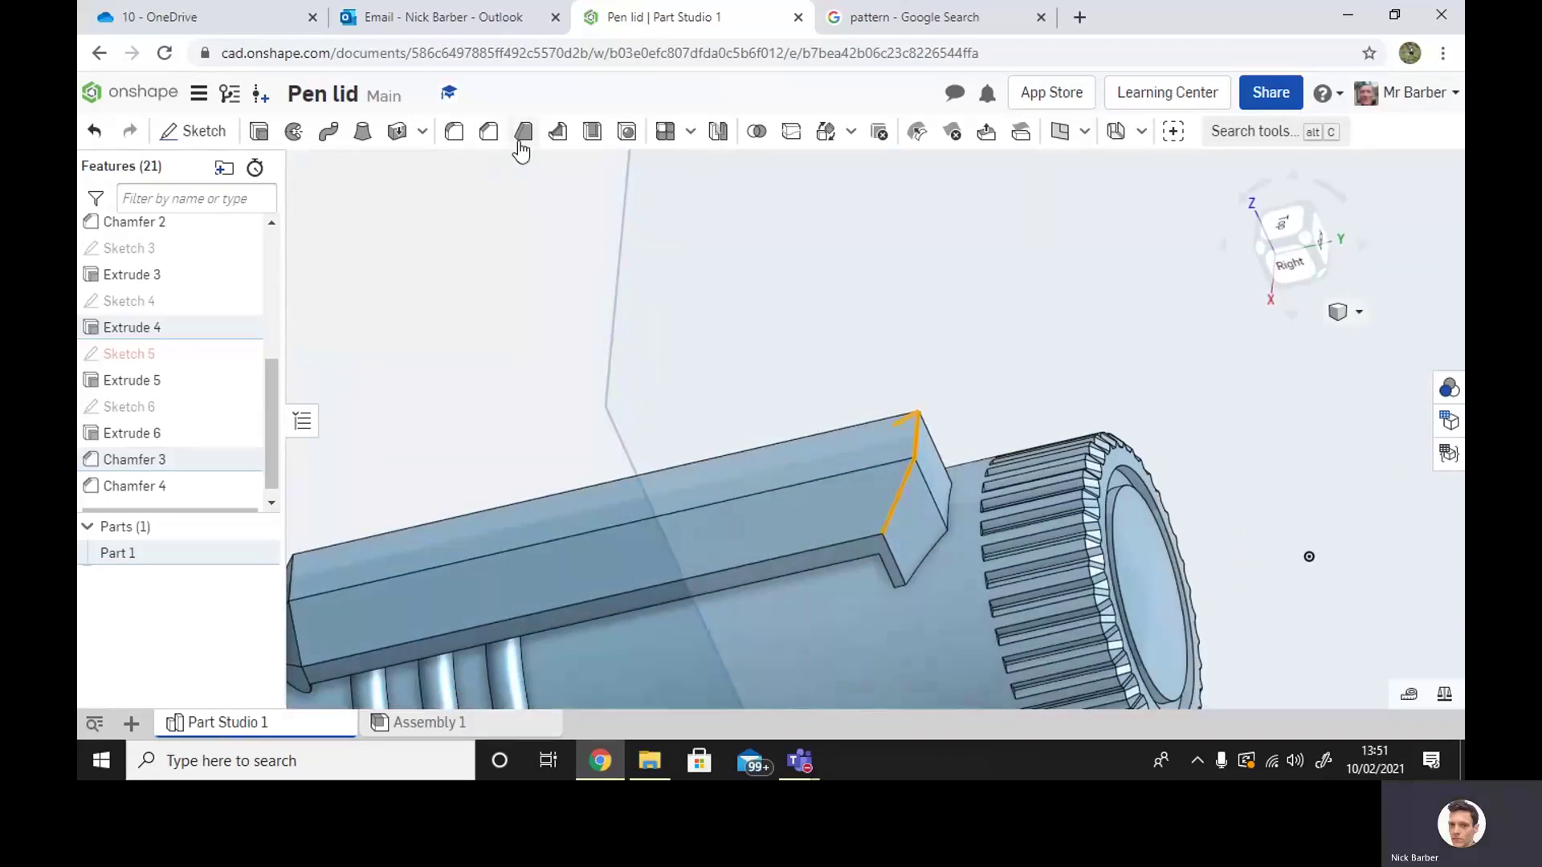
click(489, 132)
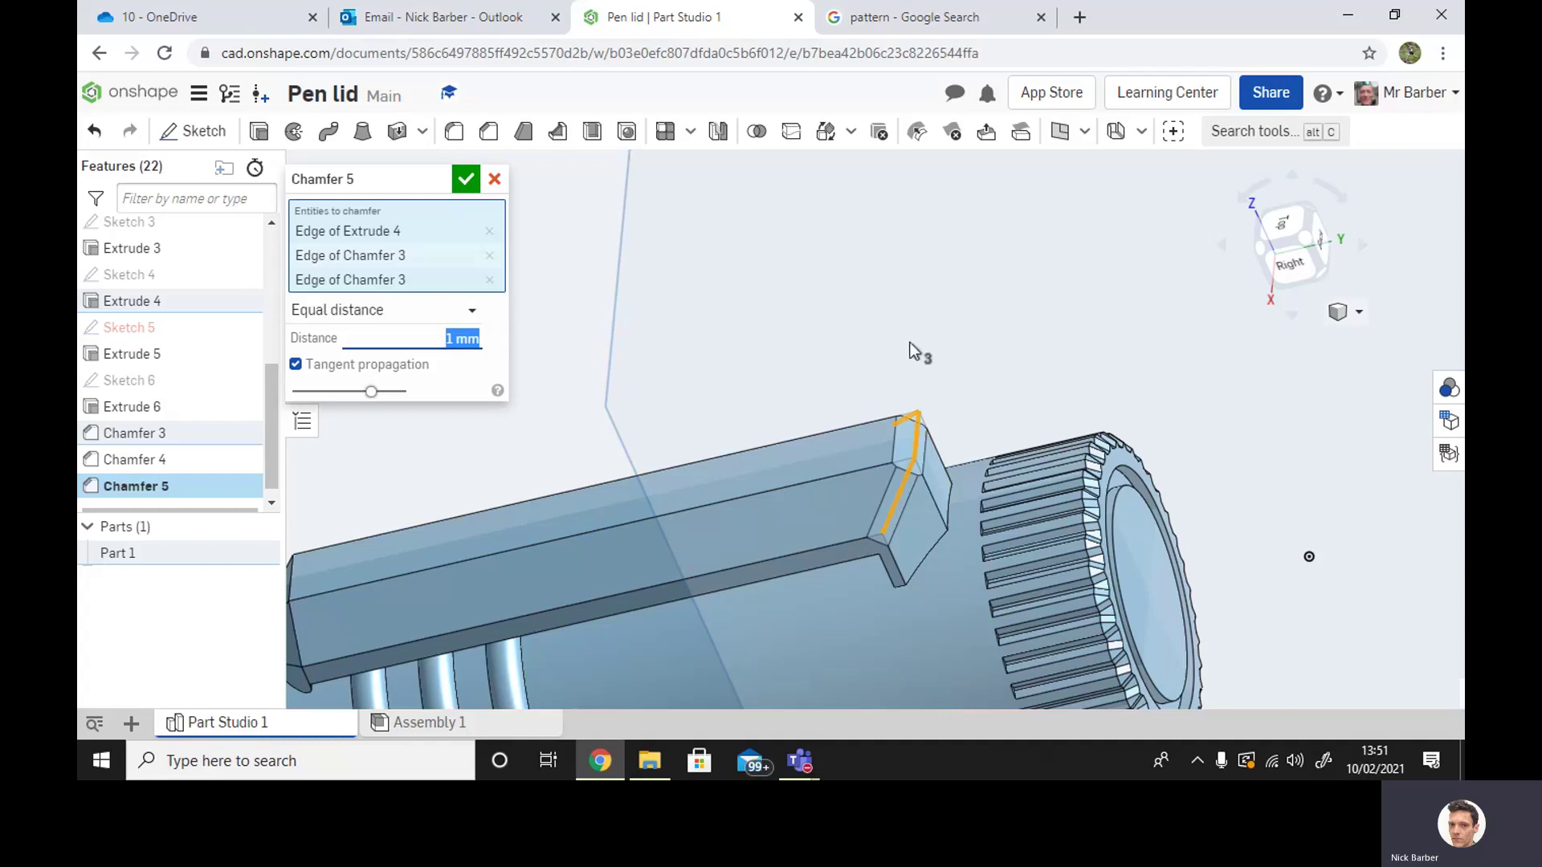
click(467, 178)
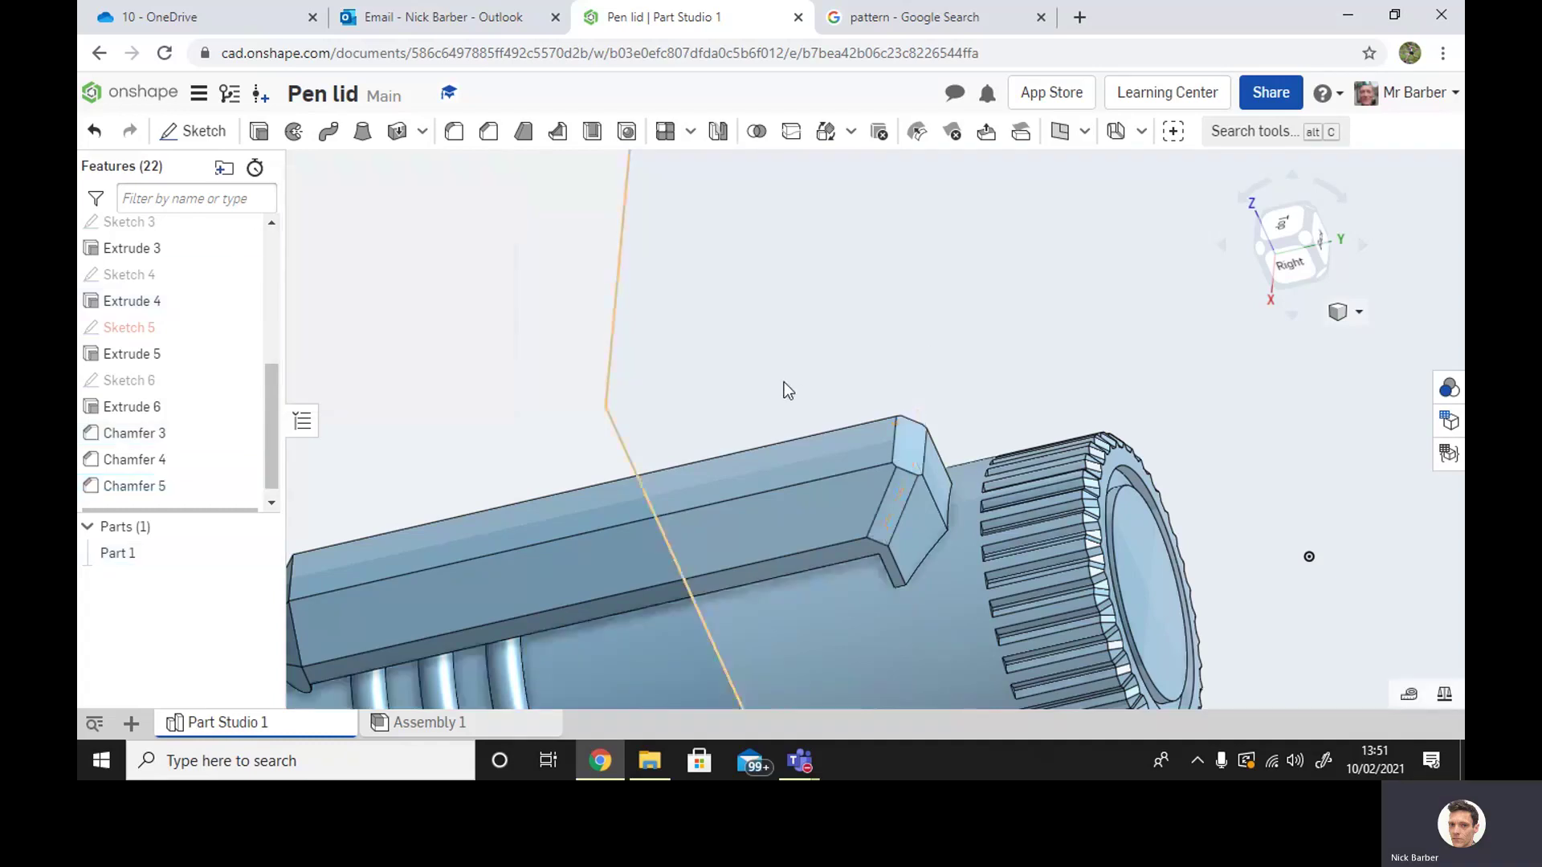
Sketch a hexagon around a construction circle about 8.4 mm in diameter, centred on the lid's closed circular end face
right_drag(784, 382, 1061, 484)
click(1047, 477)
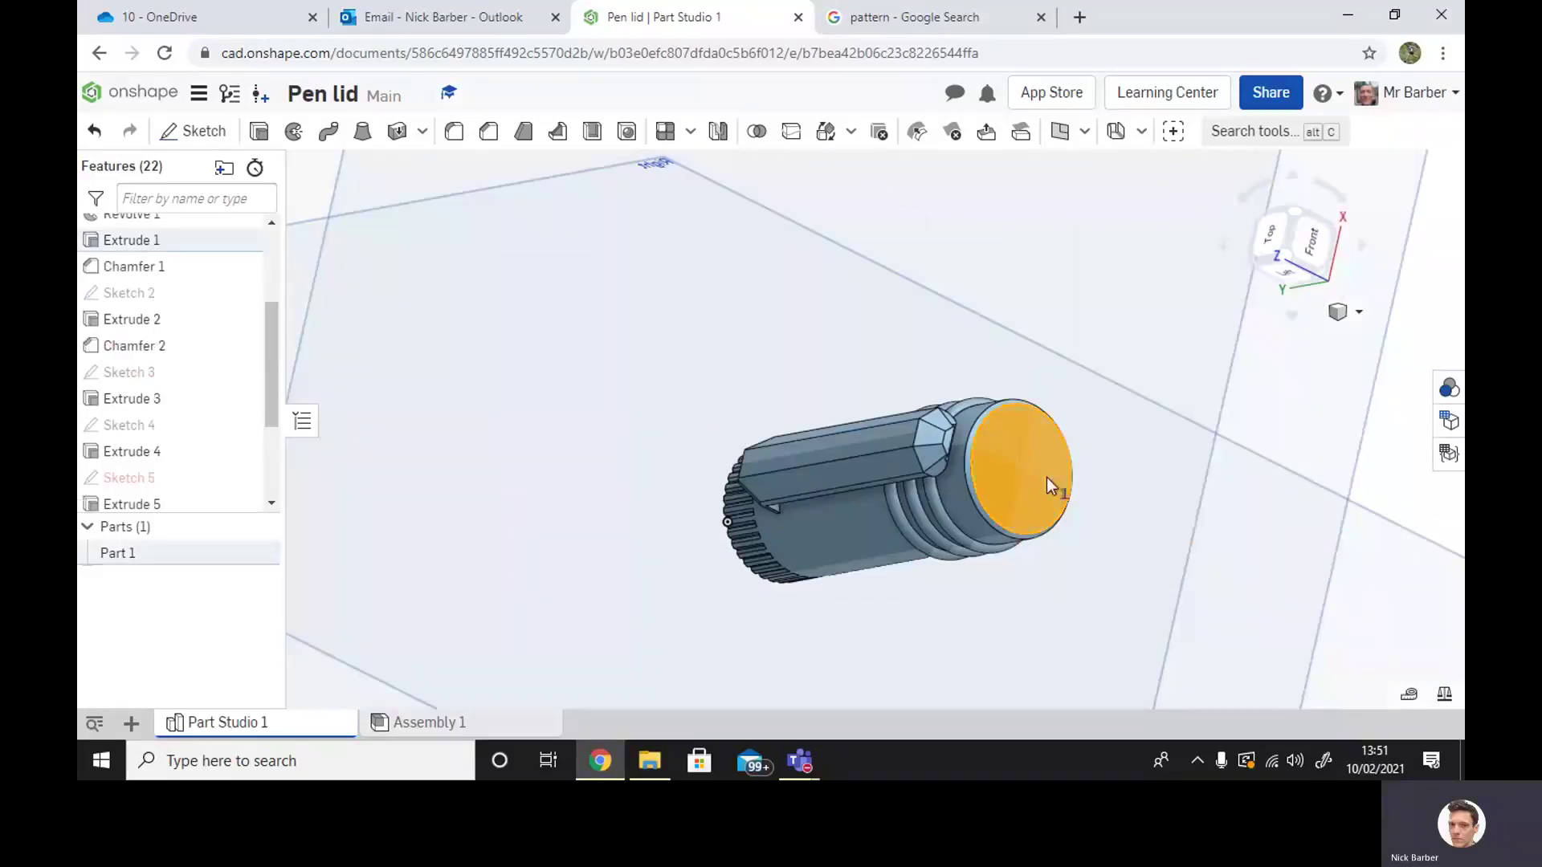
click(1307, 245)
scroll(1049, 492, up, 4)
middle_drag(739, 394, 1073, 482)
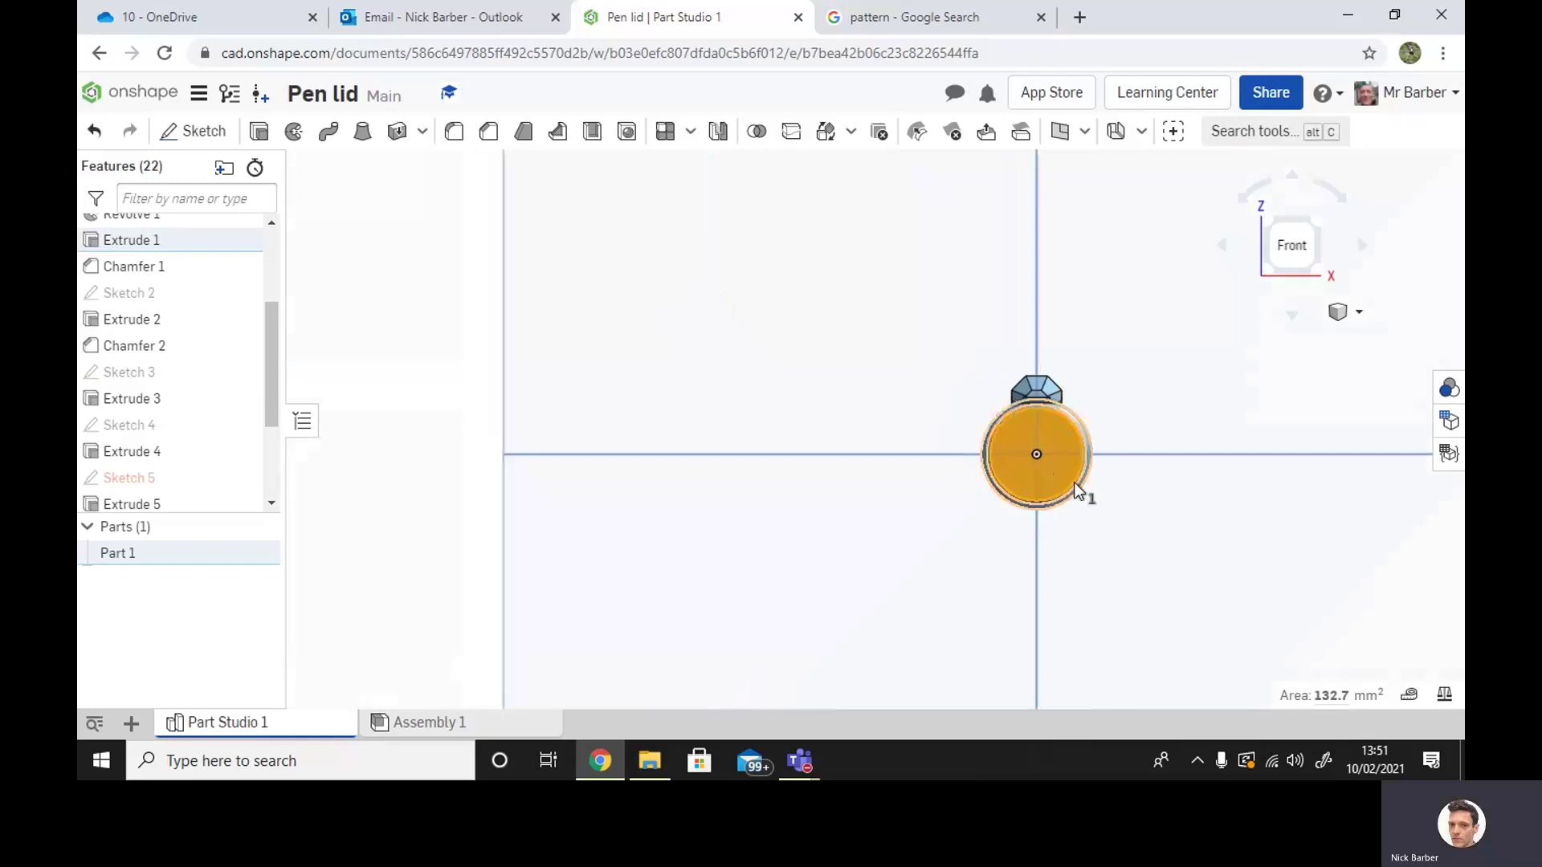
scroll(1052, 469, up, 2)
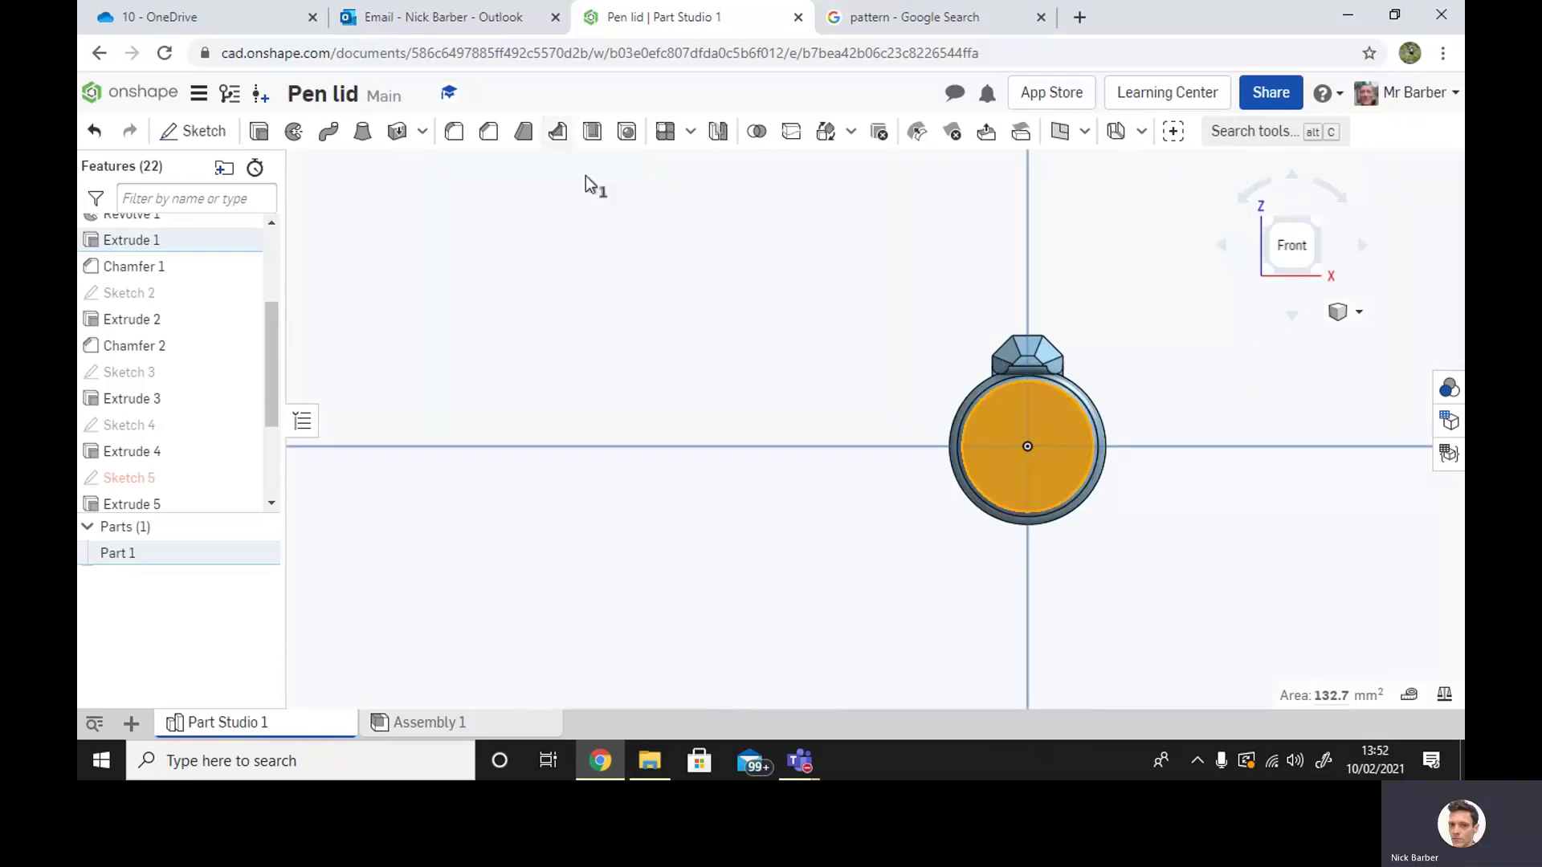
click(204, 131)
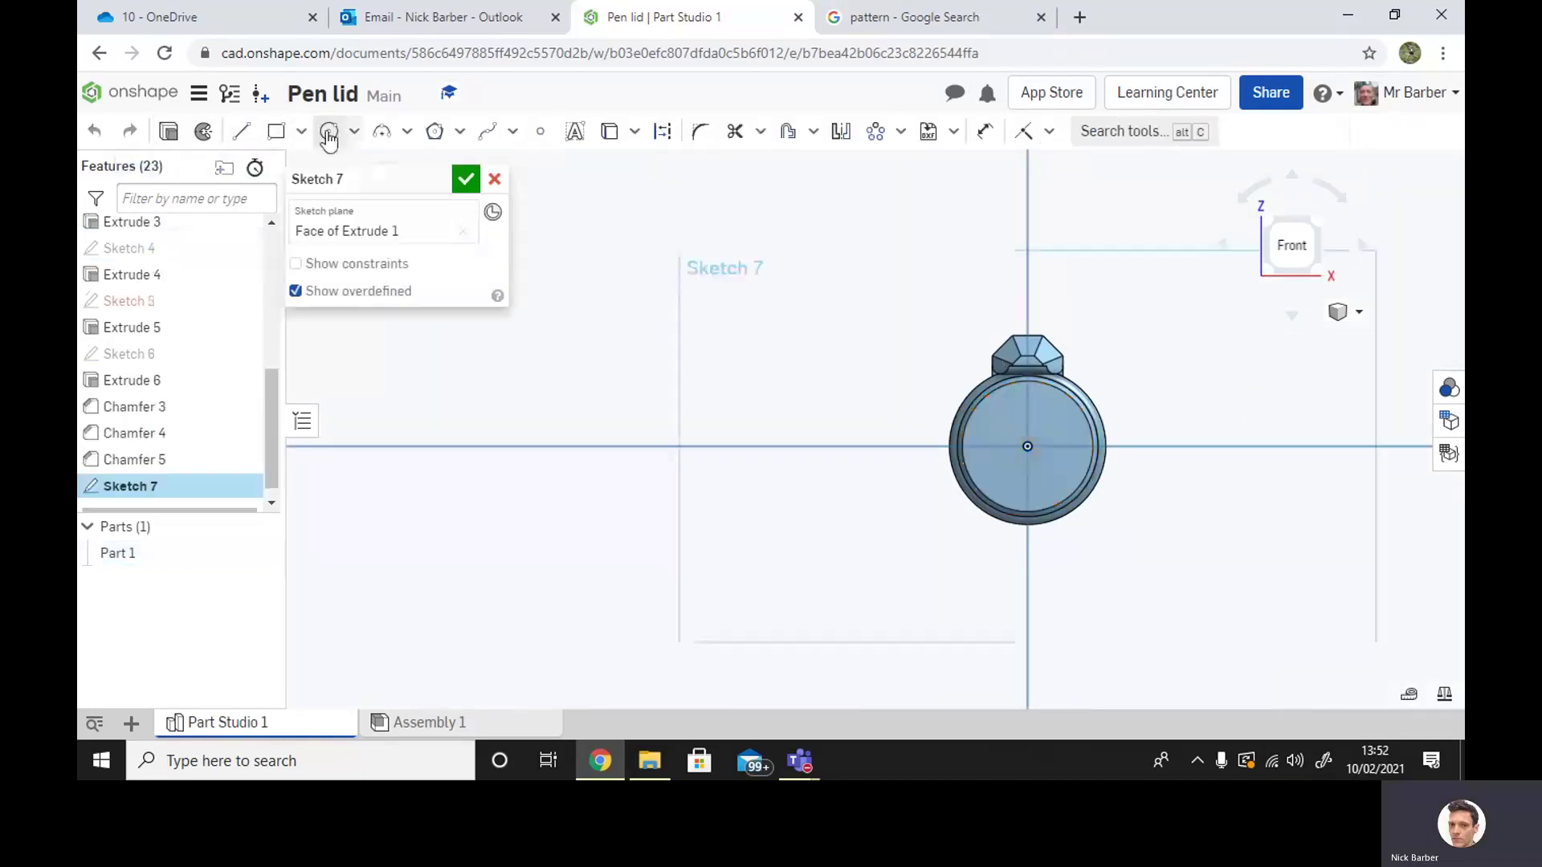
click(458, 133)
click(487, 168)
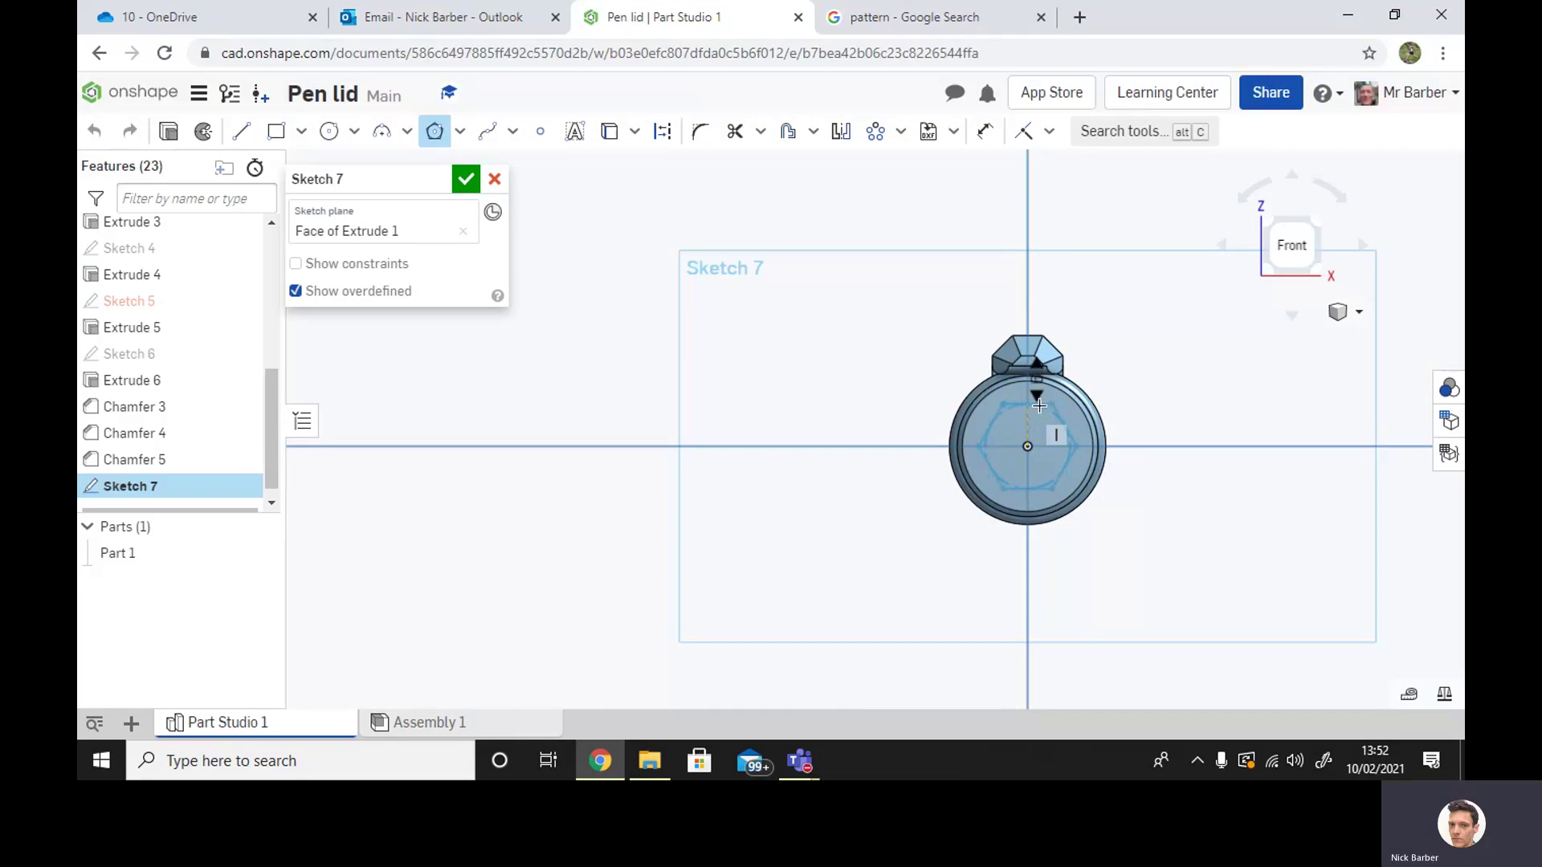
click(1039, 405)
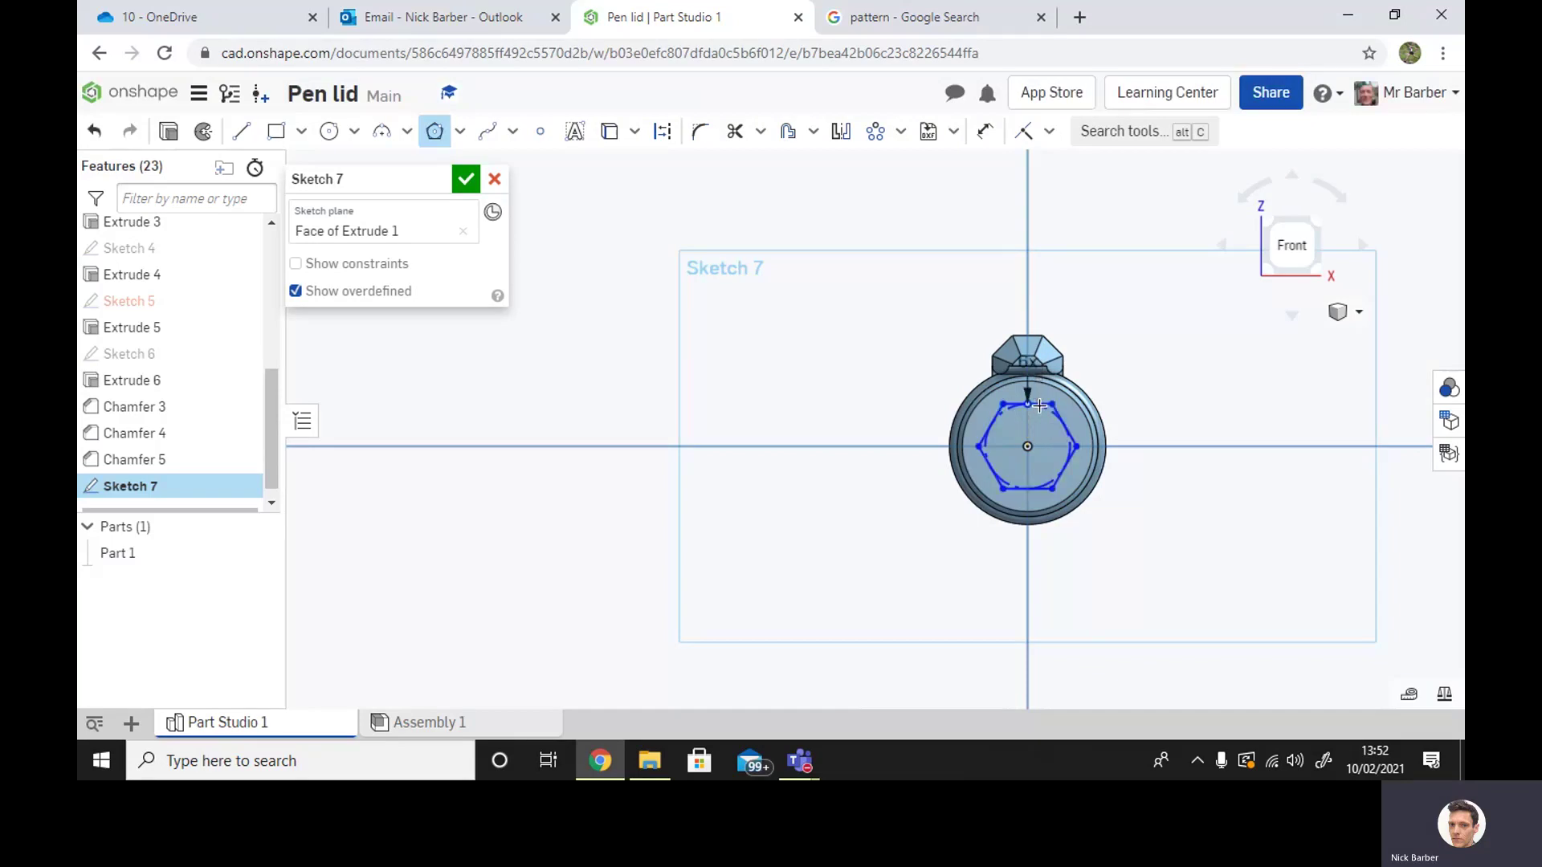
Try to dimension between the hexagon's construction circle and its centre point
click(984, 132)
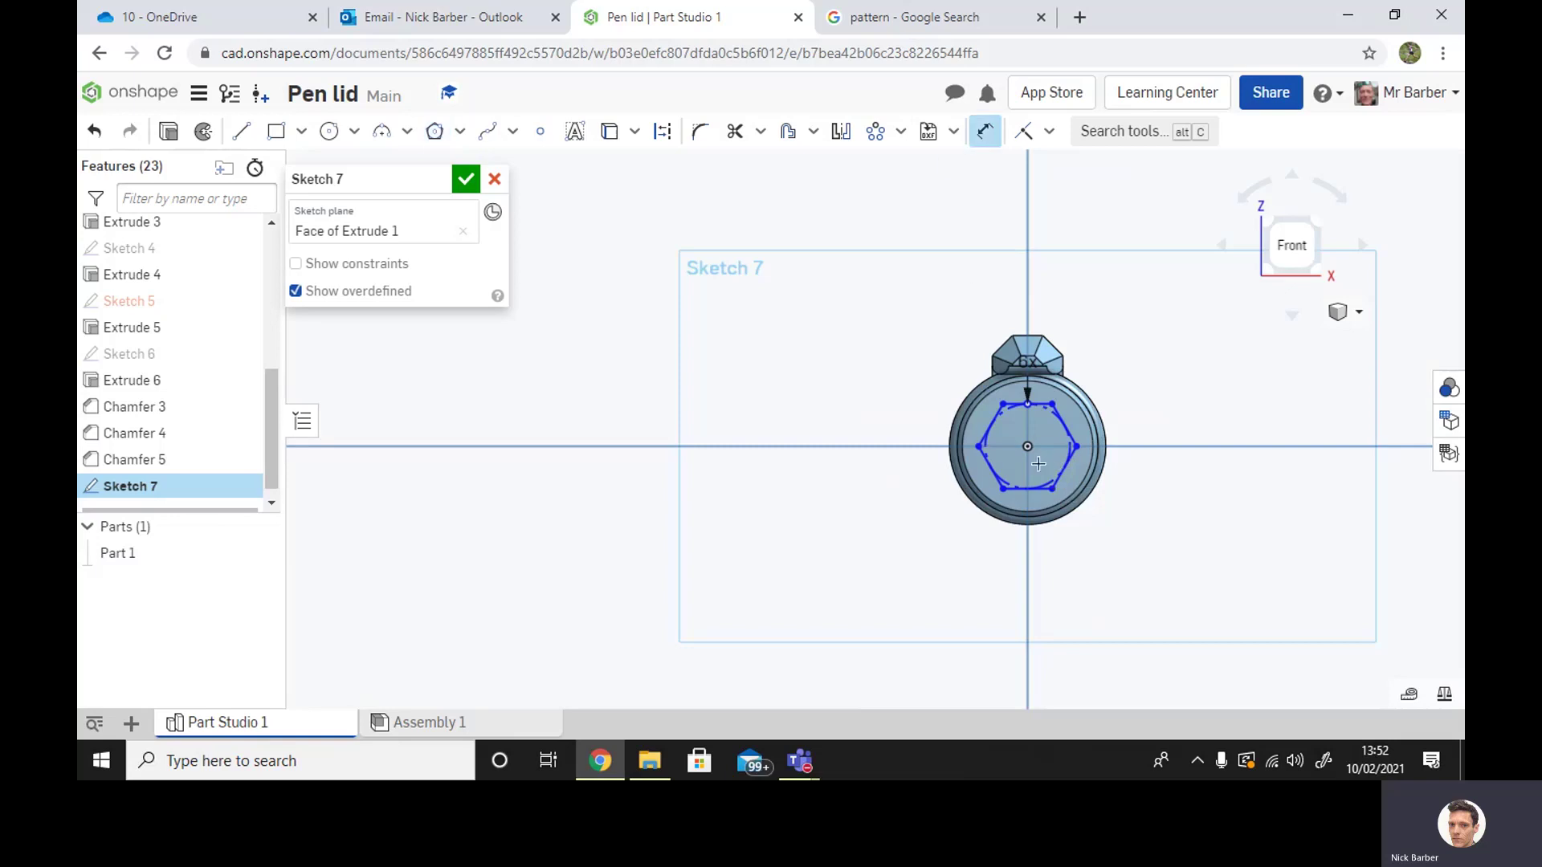
click(1065, 423)
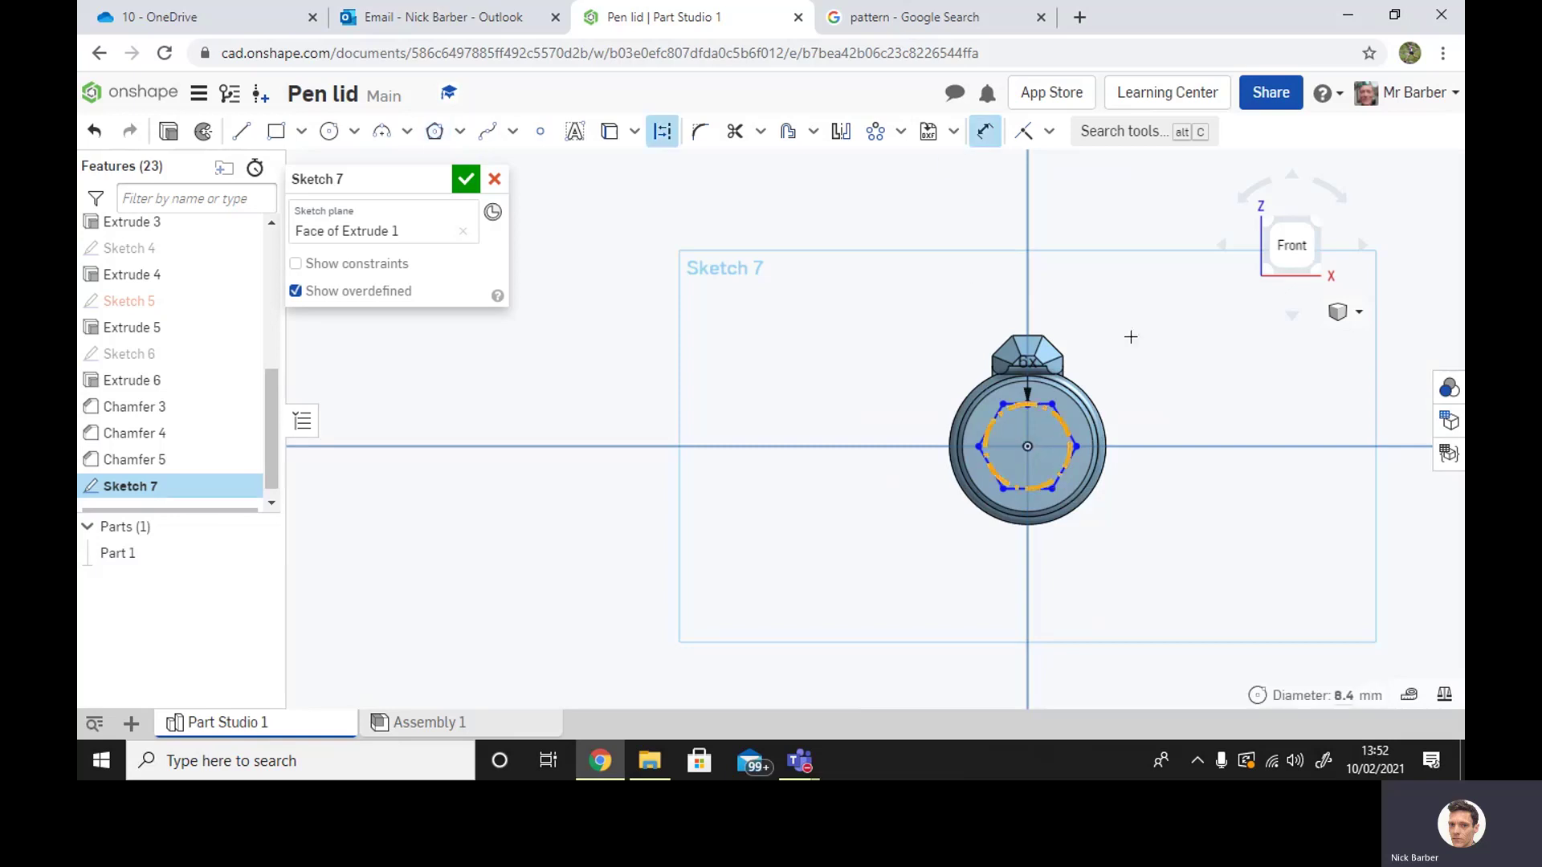
click(1075, 428)
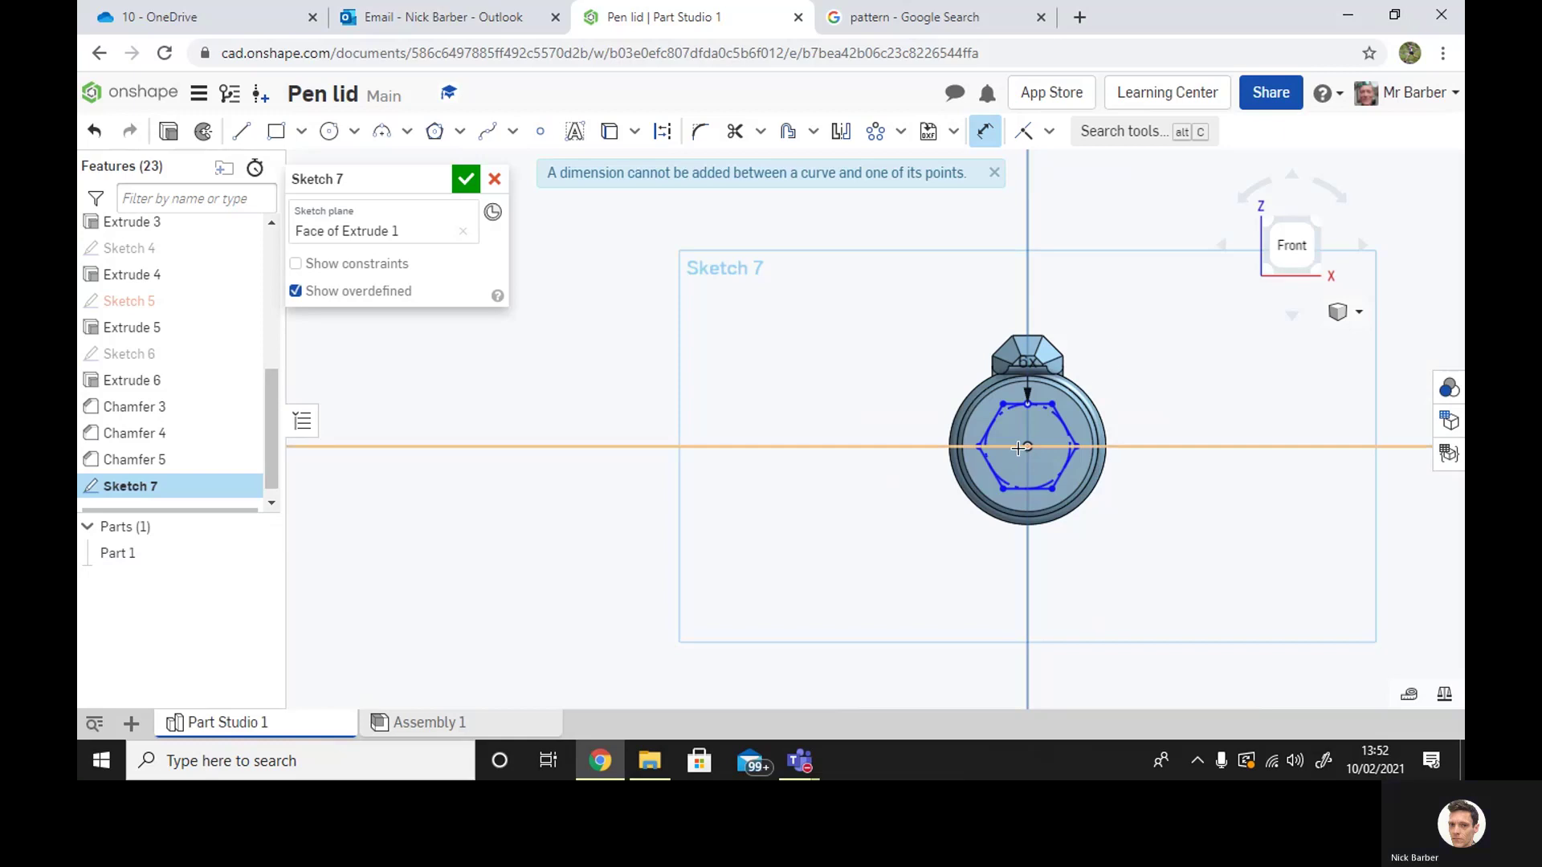
click(1065, 421)
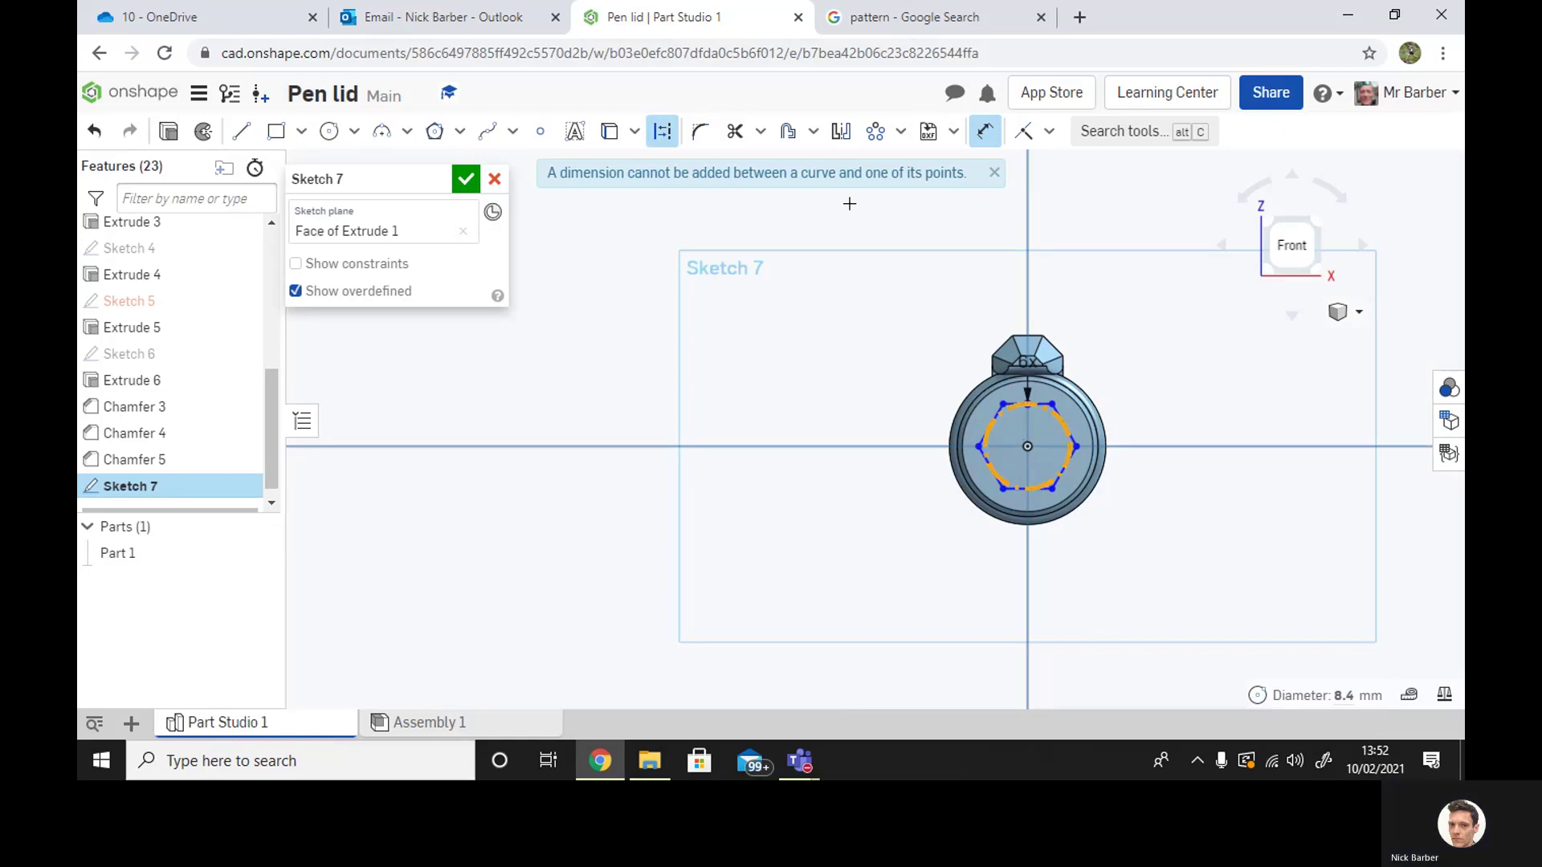
click(995, 175)
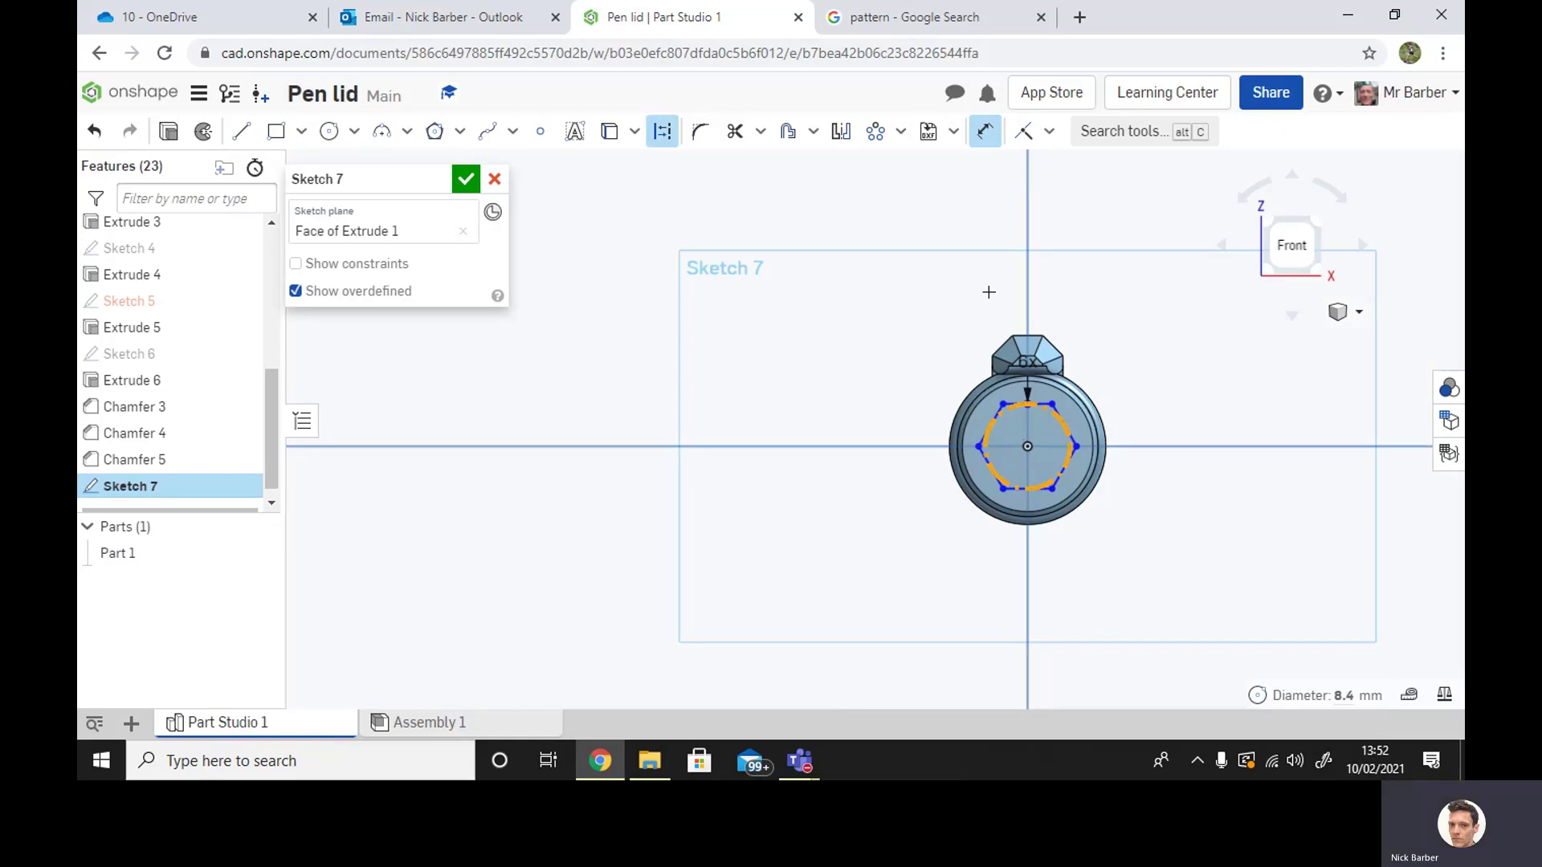
click(985, 132)
click(984, 133)
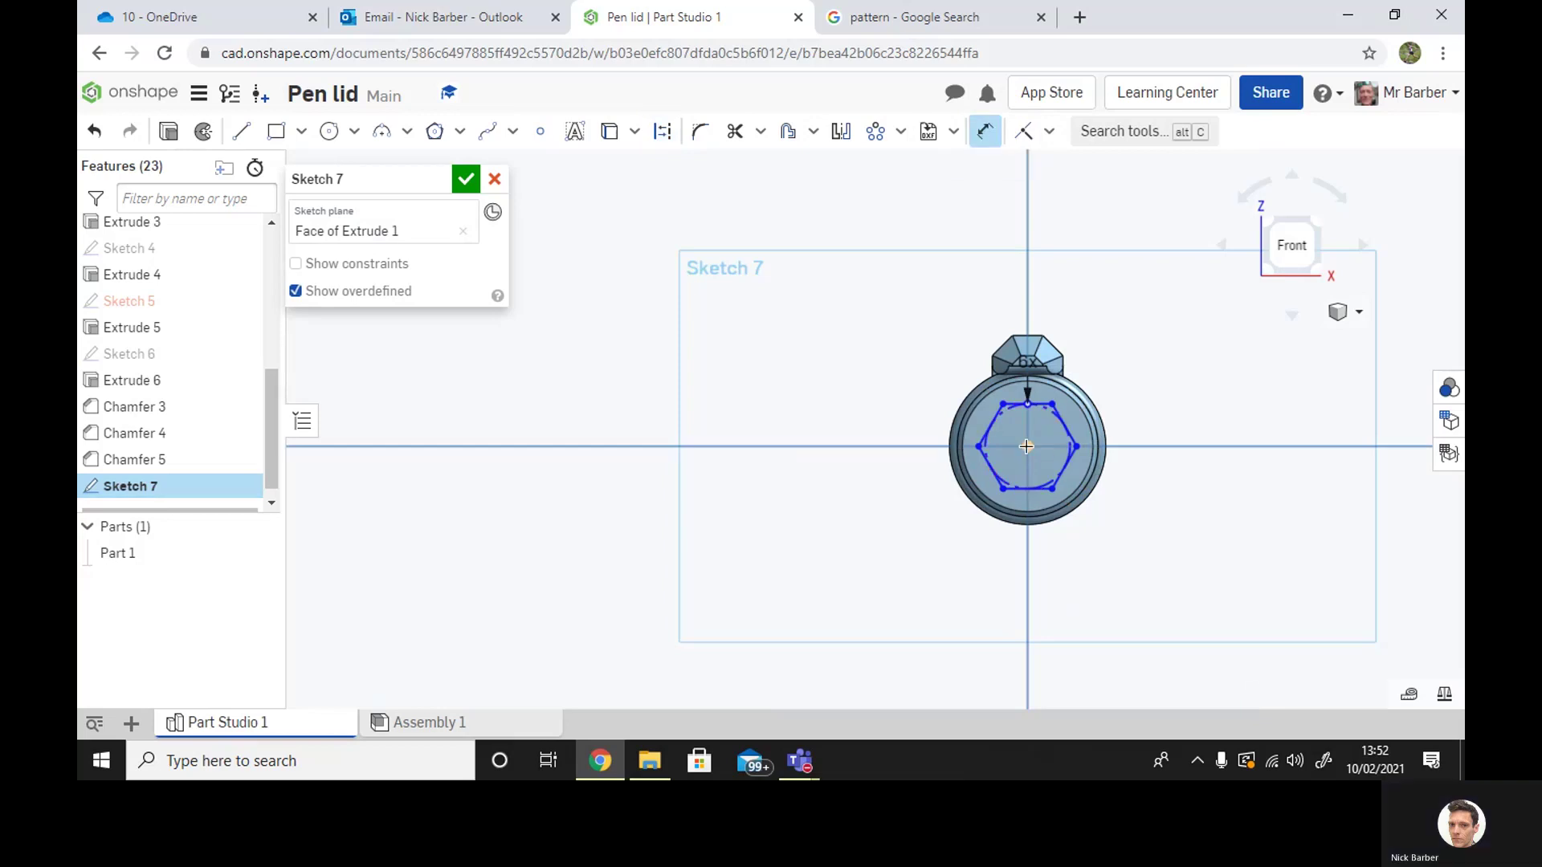
click(1013, 409)
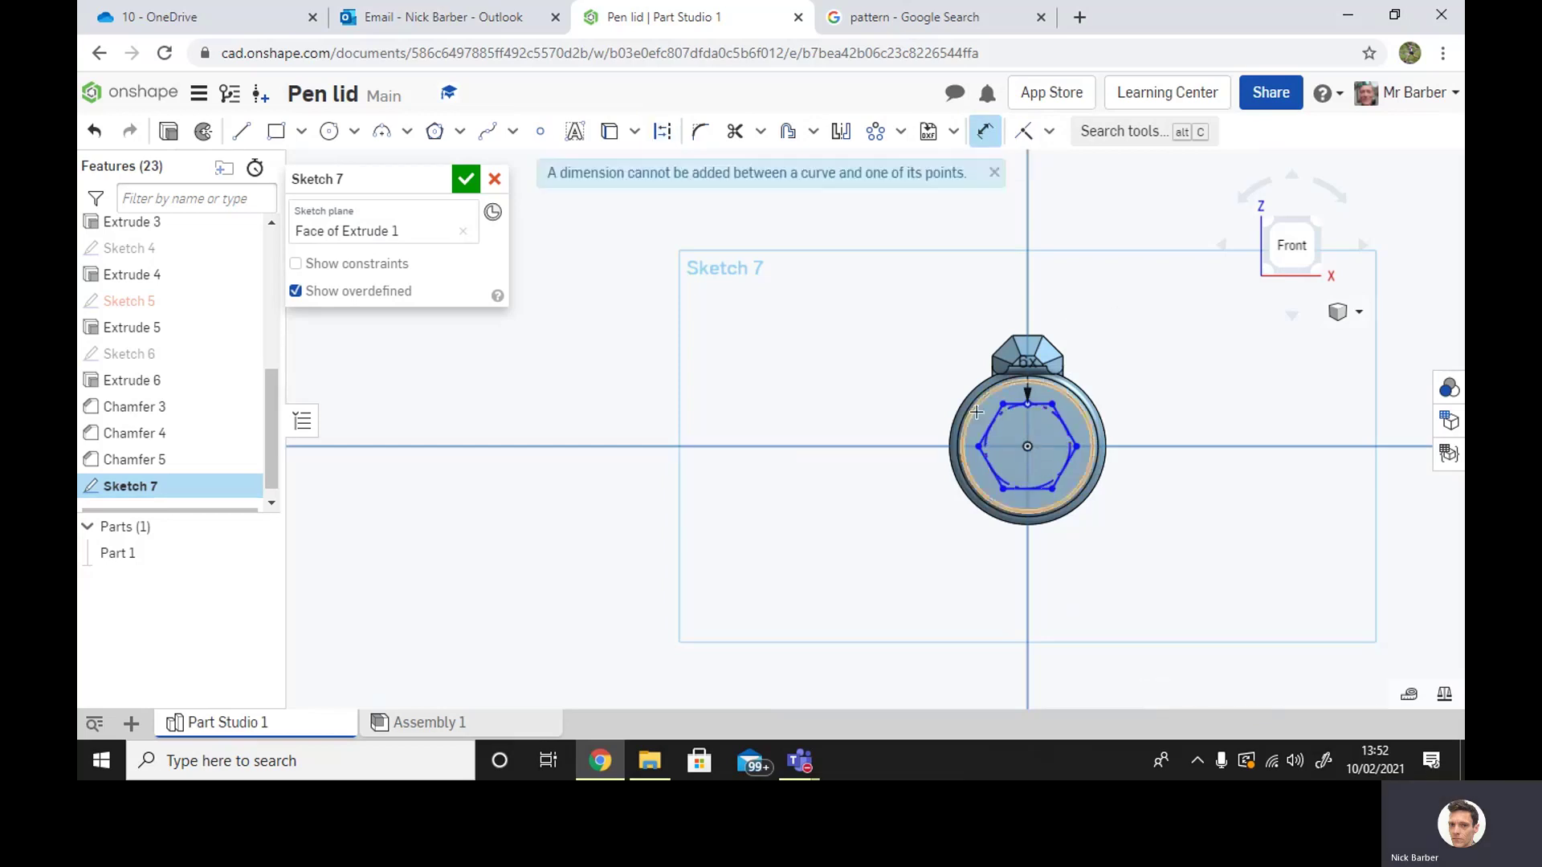
click(995, 174)
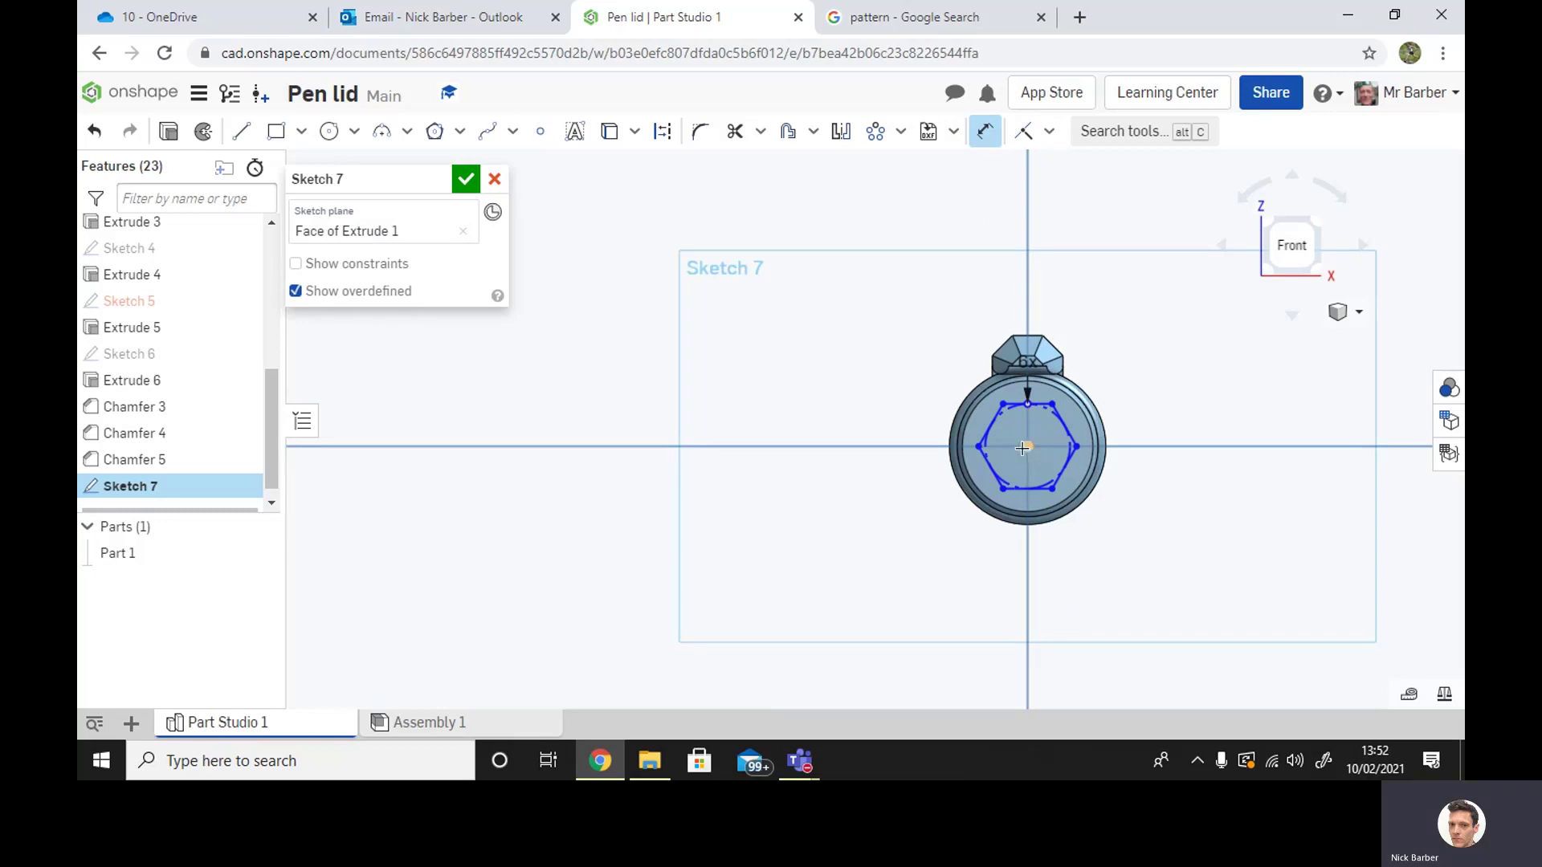
Dimension the hexagon's construction circle on the lid's end face to a diameter of 10 mm
mouse_move(889, 440)
right_down()
mouse_move(771, 403)
mouse_move(806, 411)
right_up()
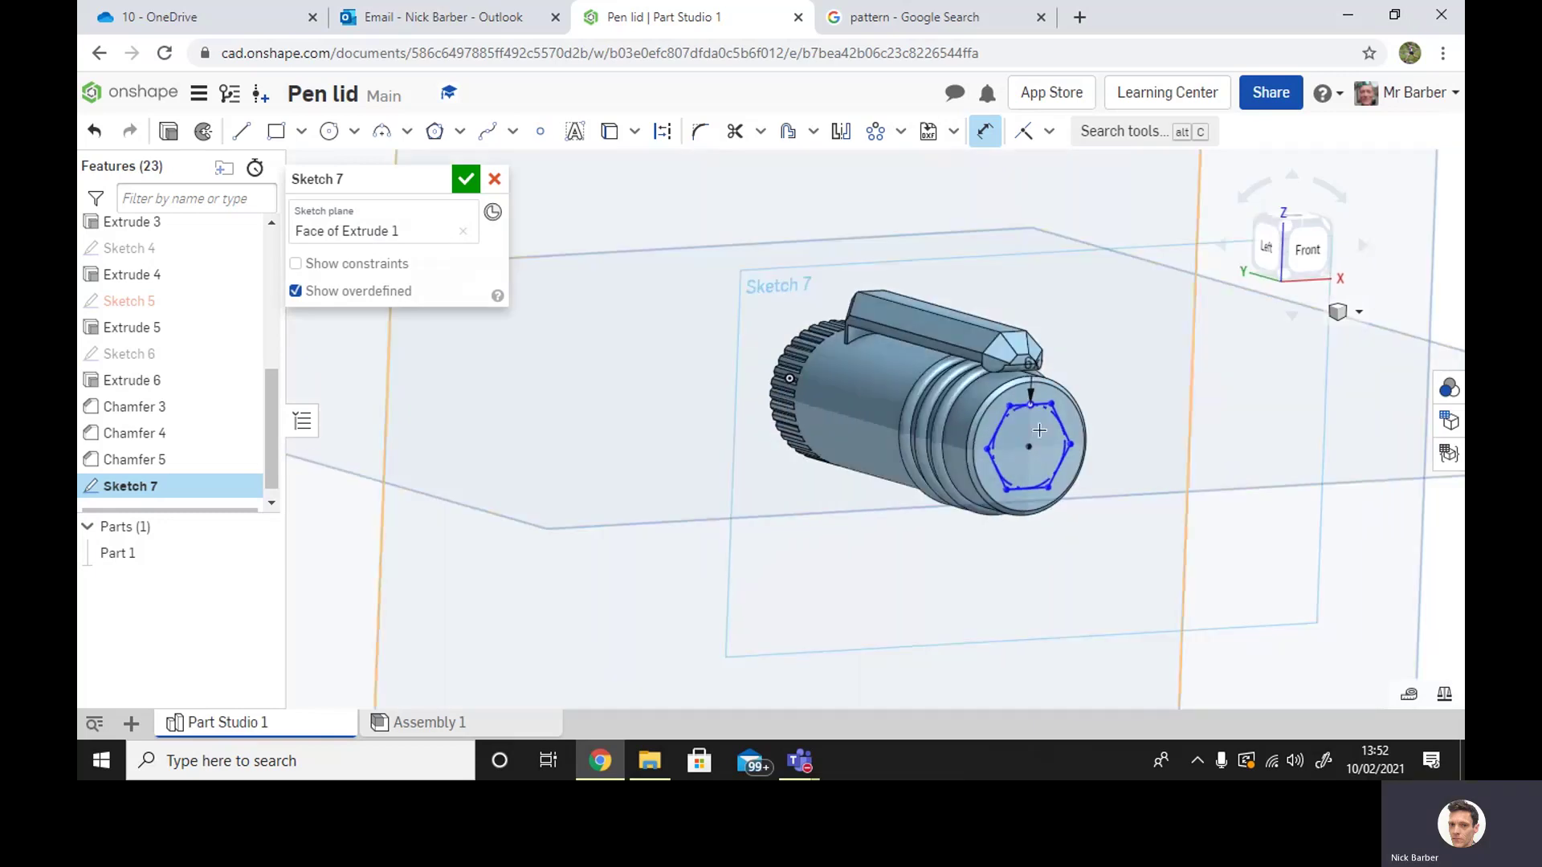
key(d)
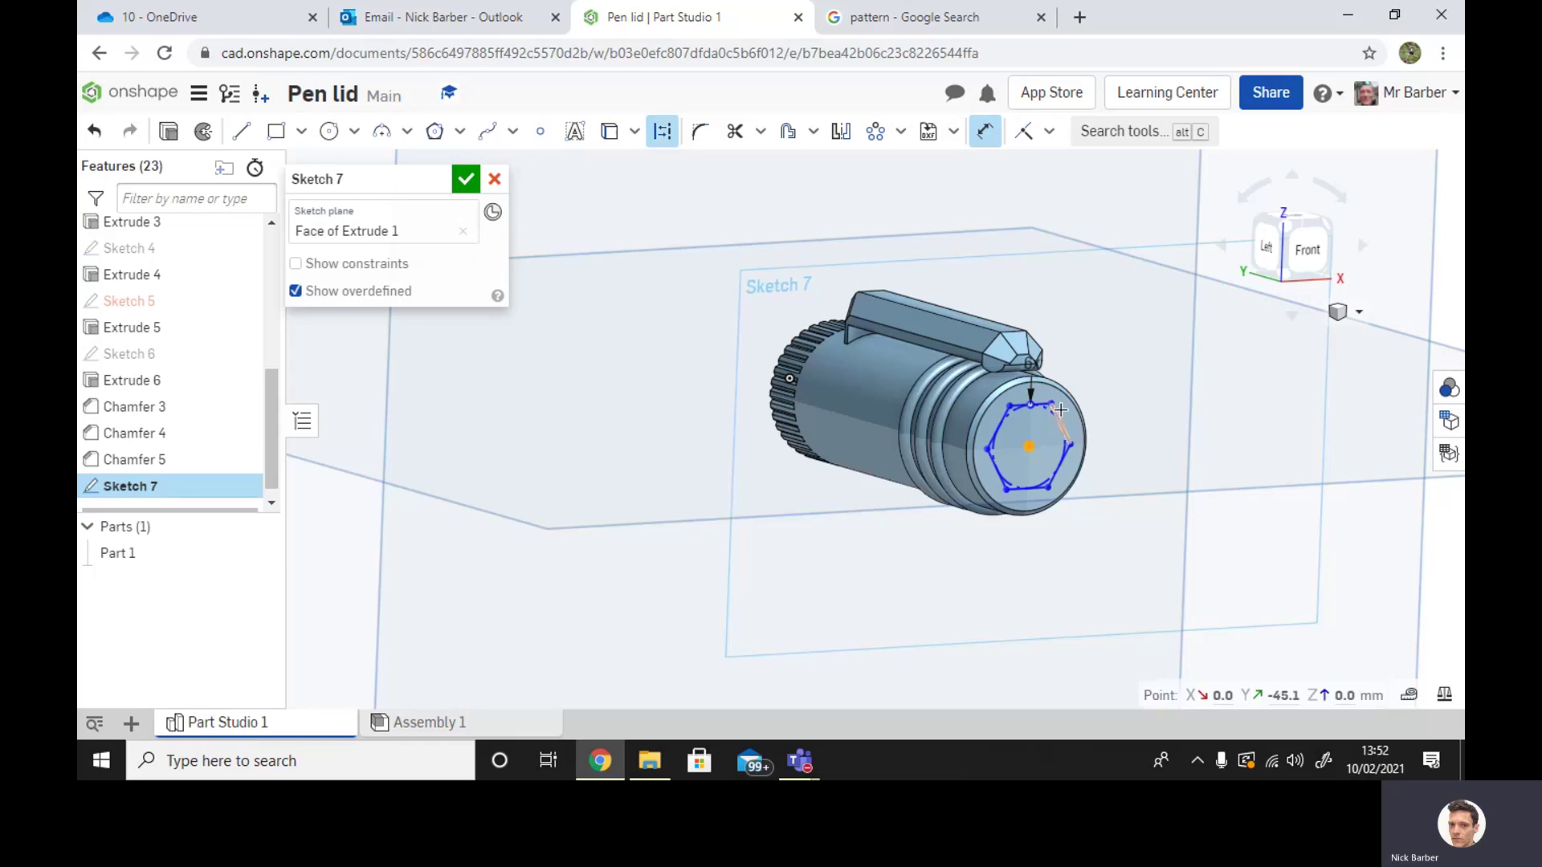
click(1055, 416)
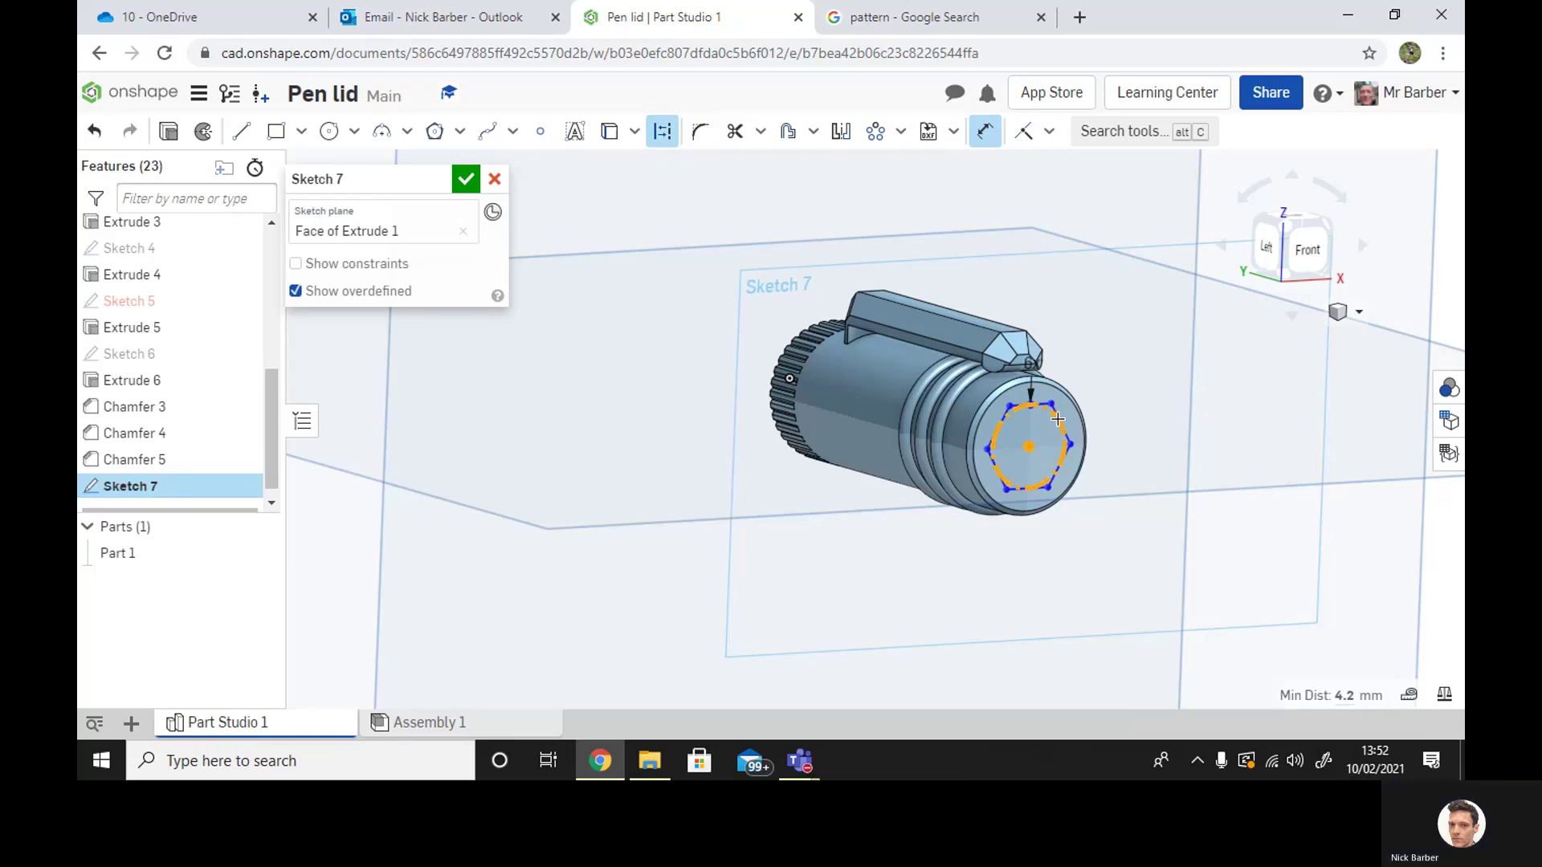
click(1046, 412)
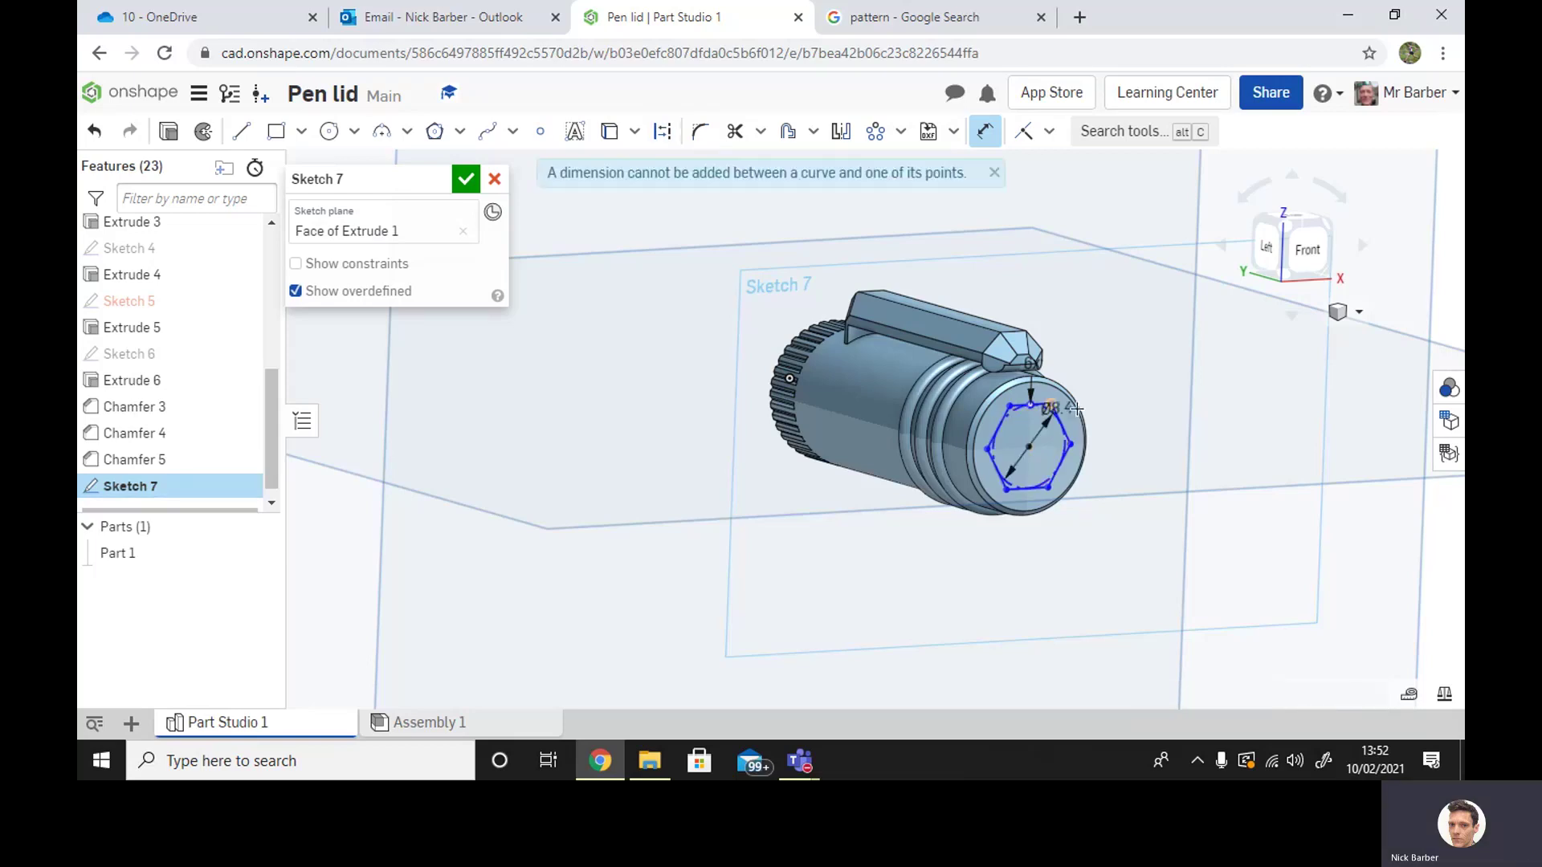
click(1172, 414)
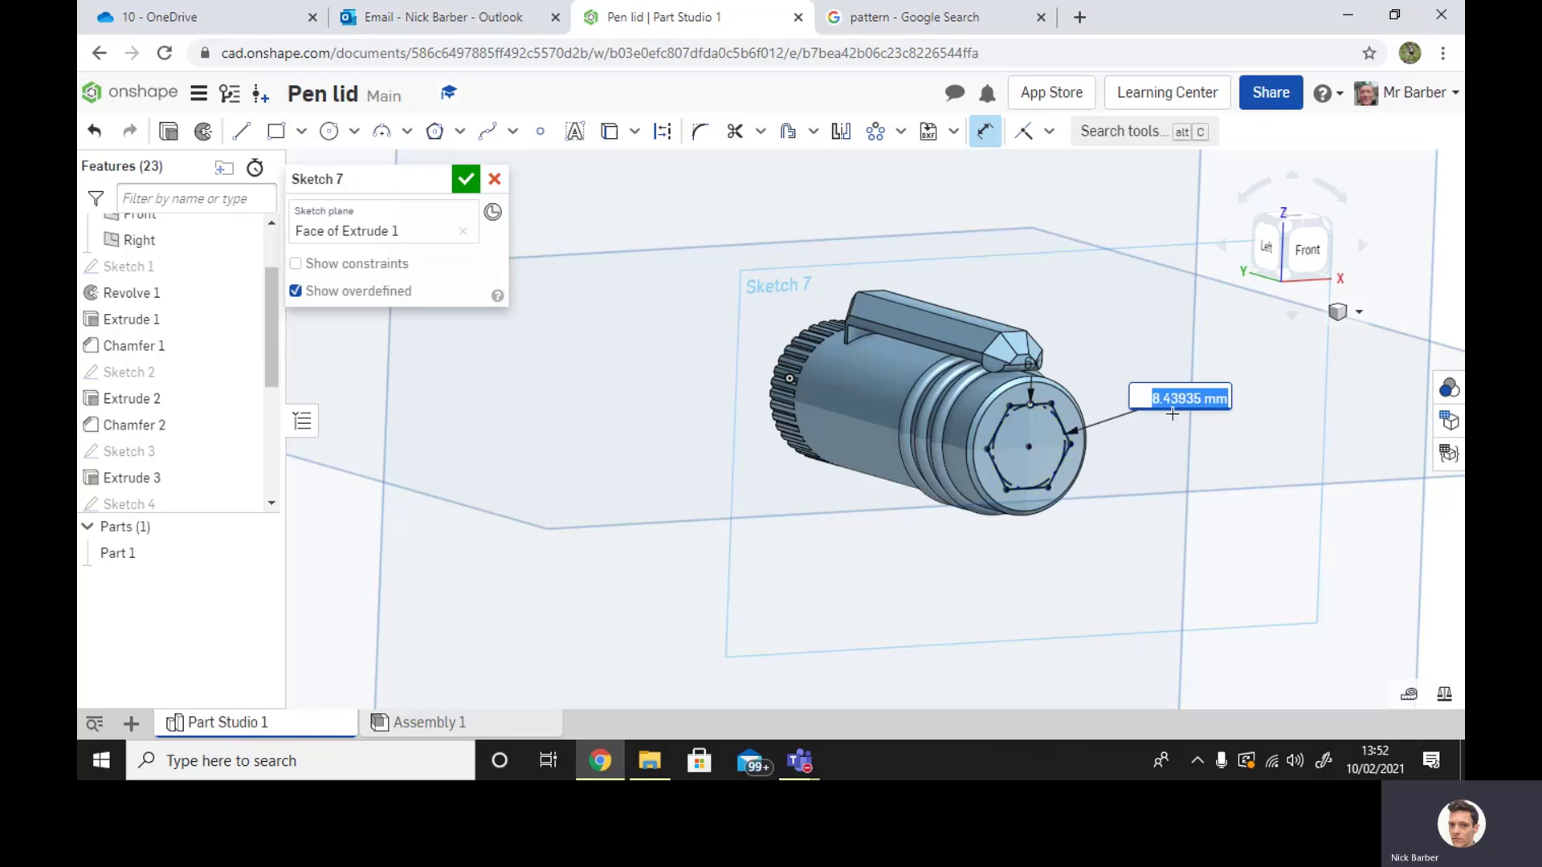
key(Return)
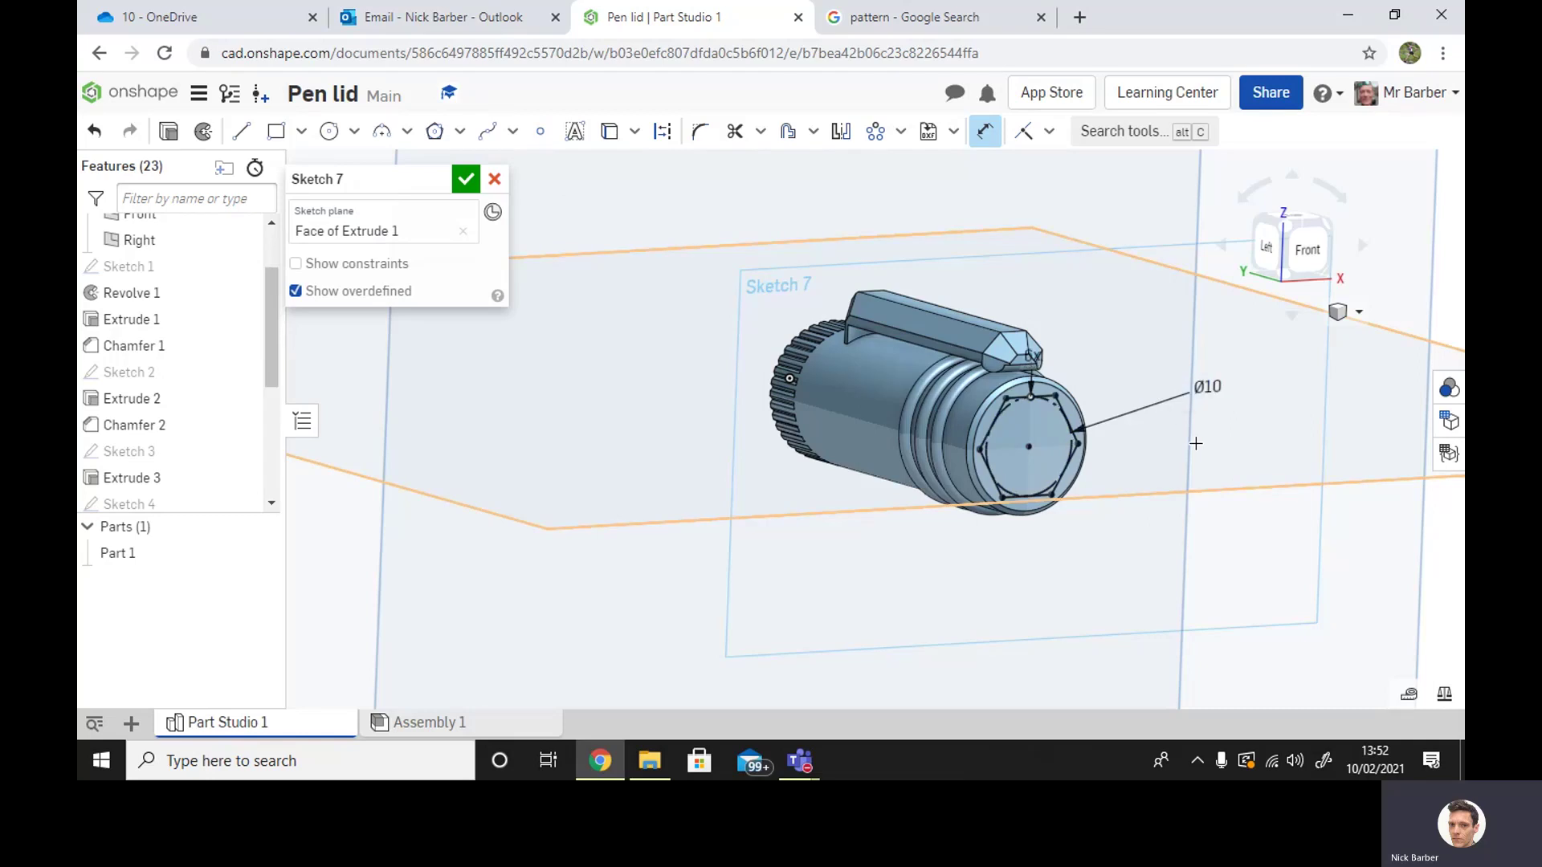
Extrude the hexagon sketch as a blind cut into the lid, removing material to a depth of 30 mm
right_drag(1195, 538, 1176, 578)
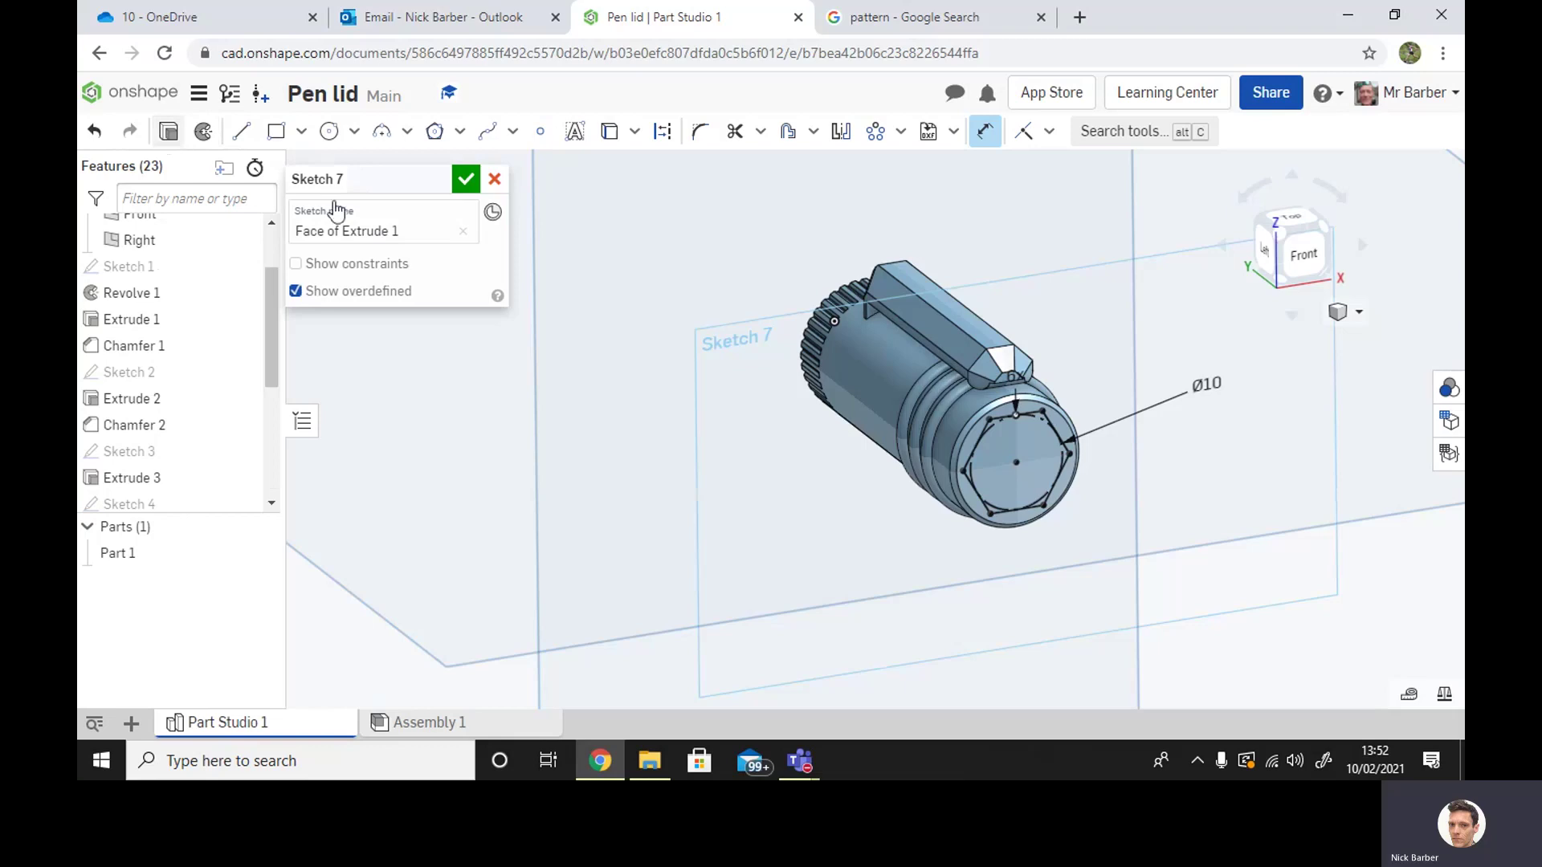
key(shift+e)
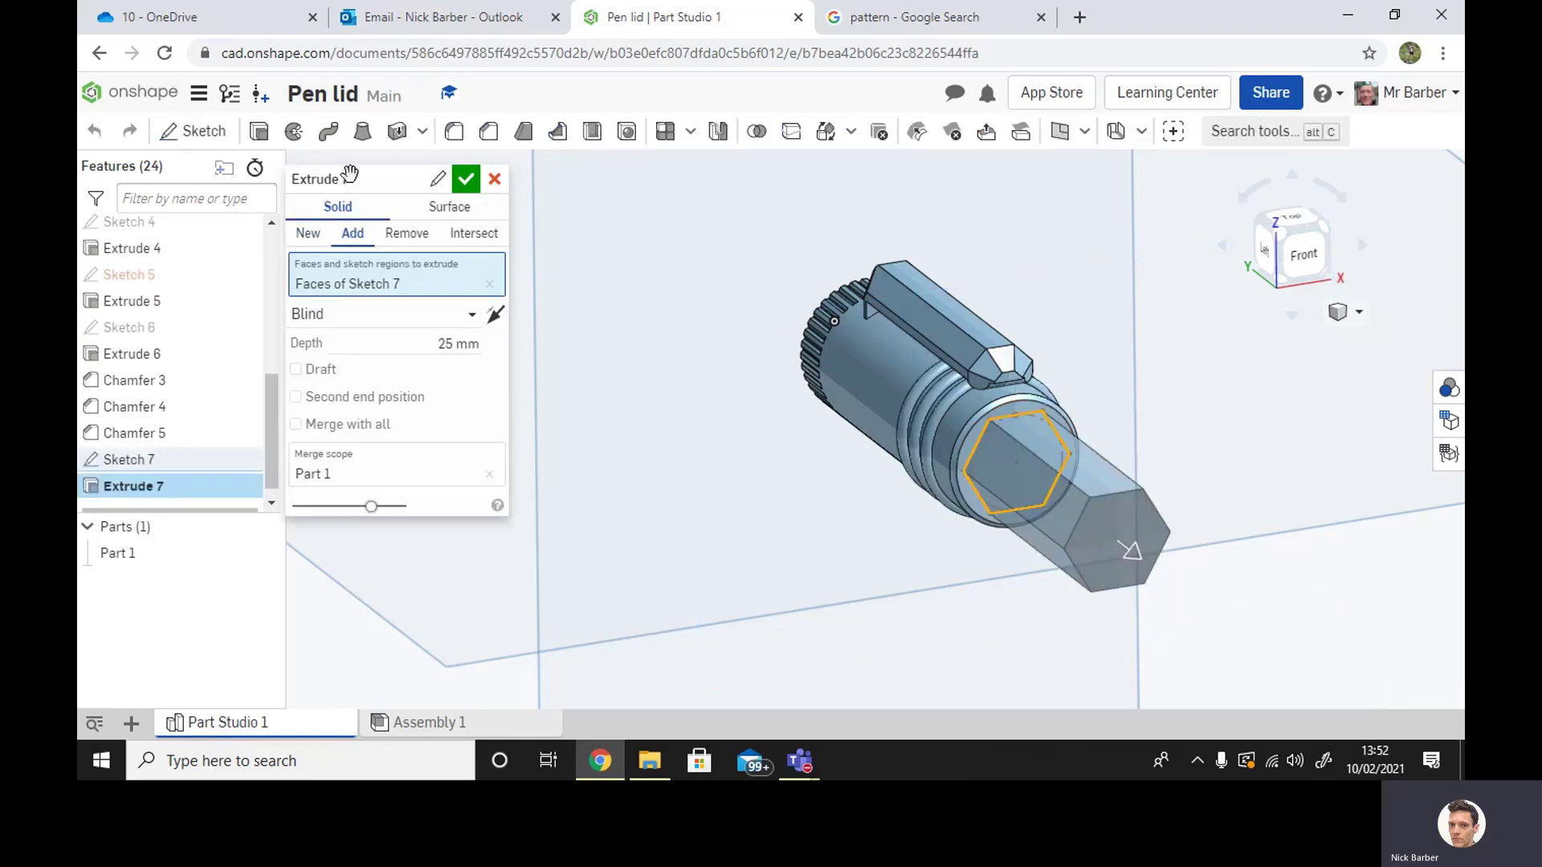
click(404, 246)
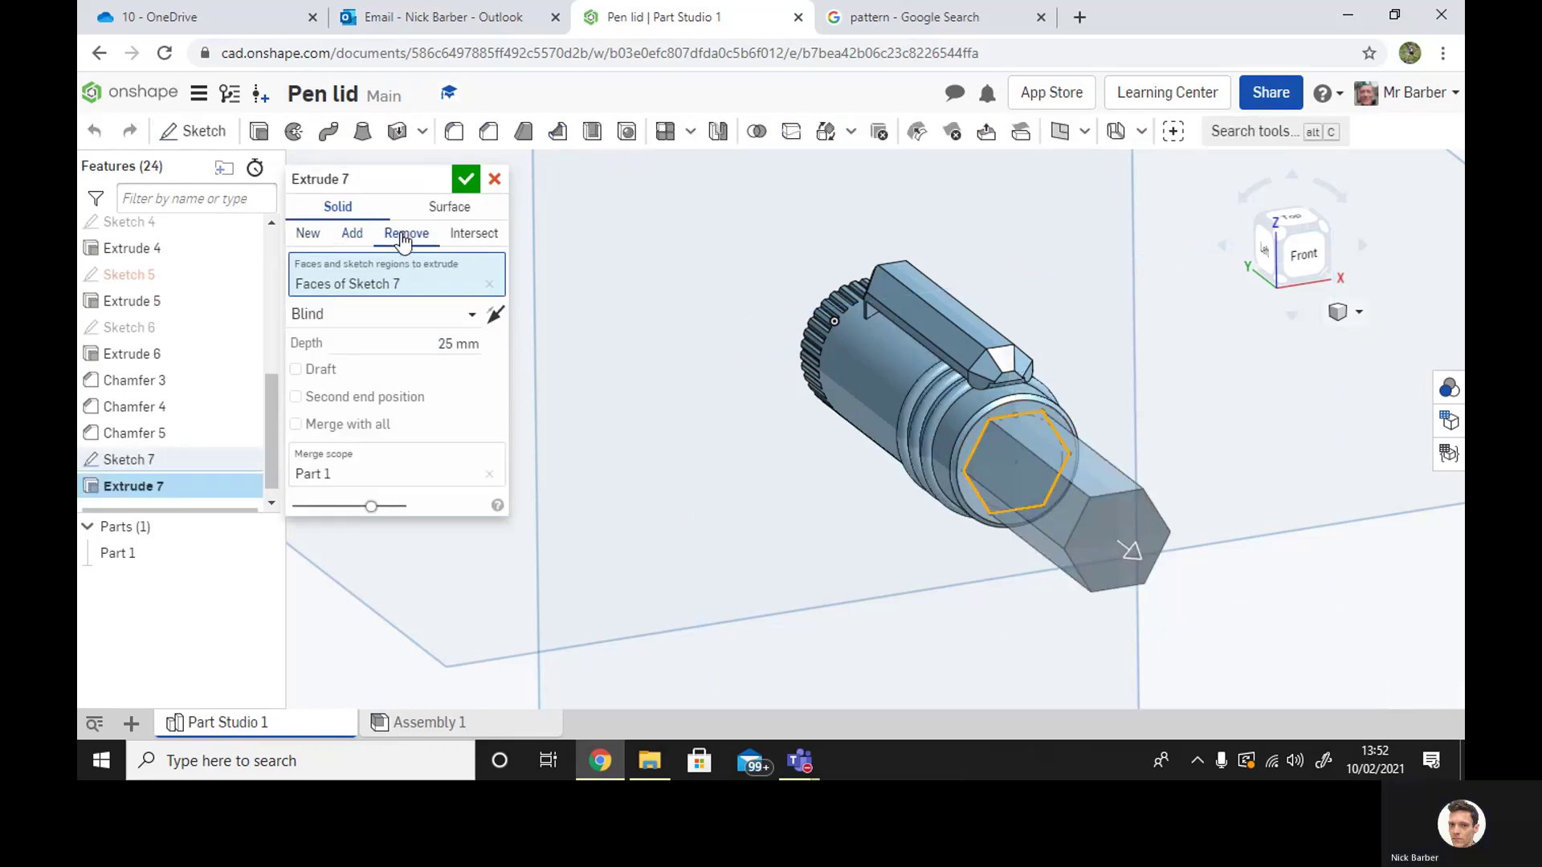
click(482, 345)
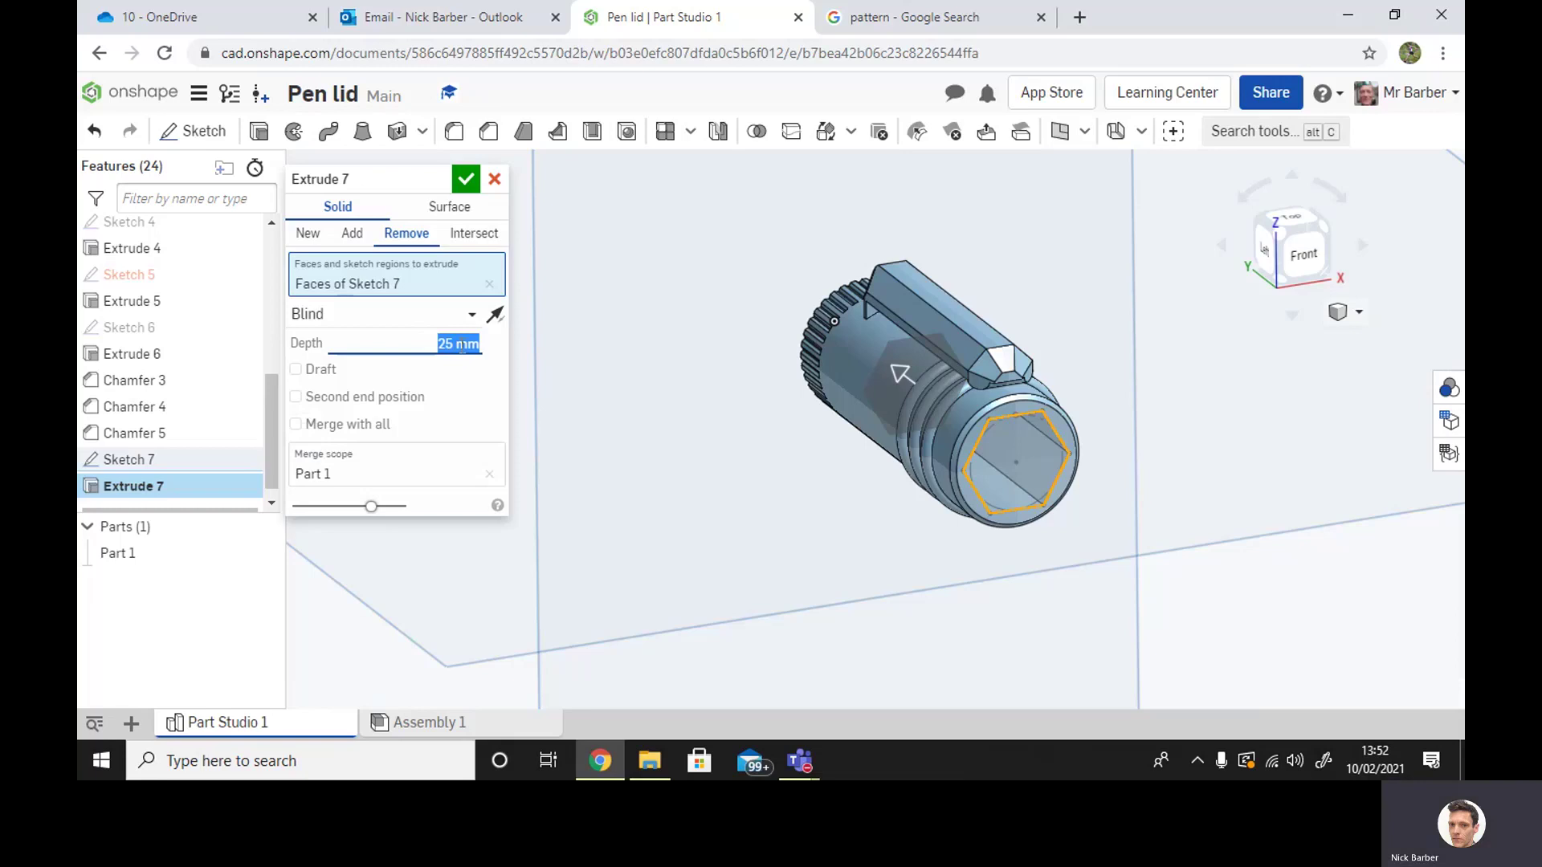
text(30)
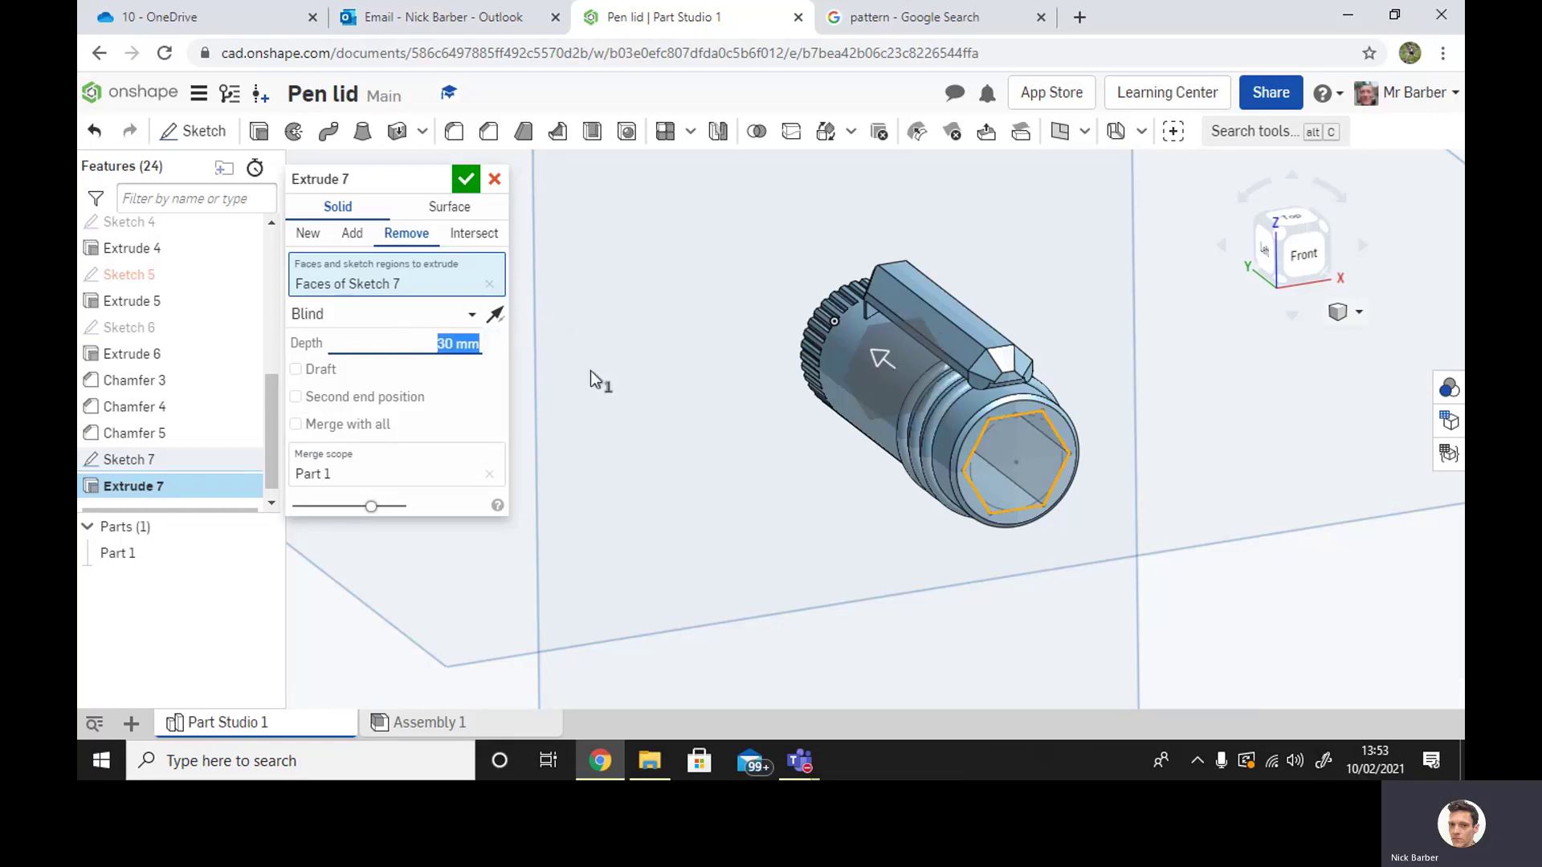
click(466, 179)
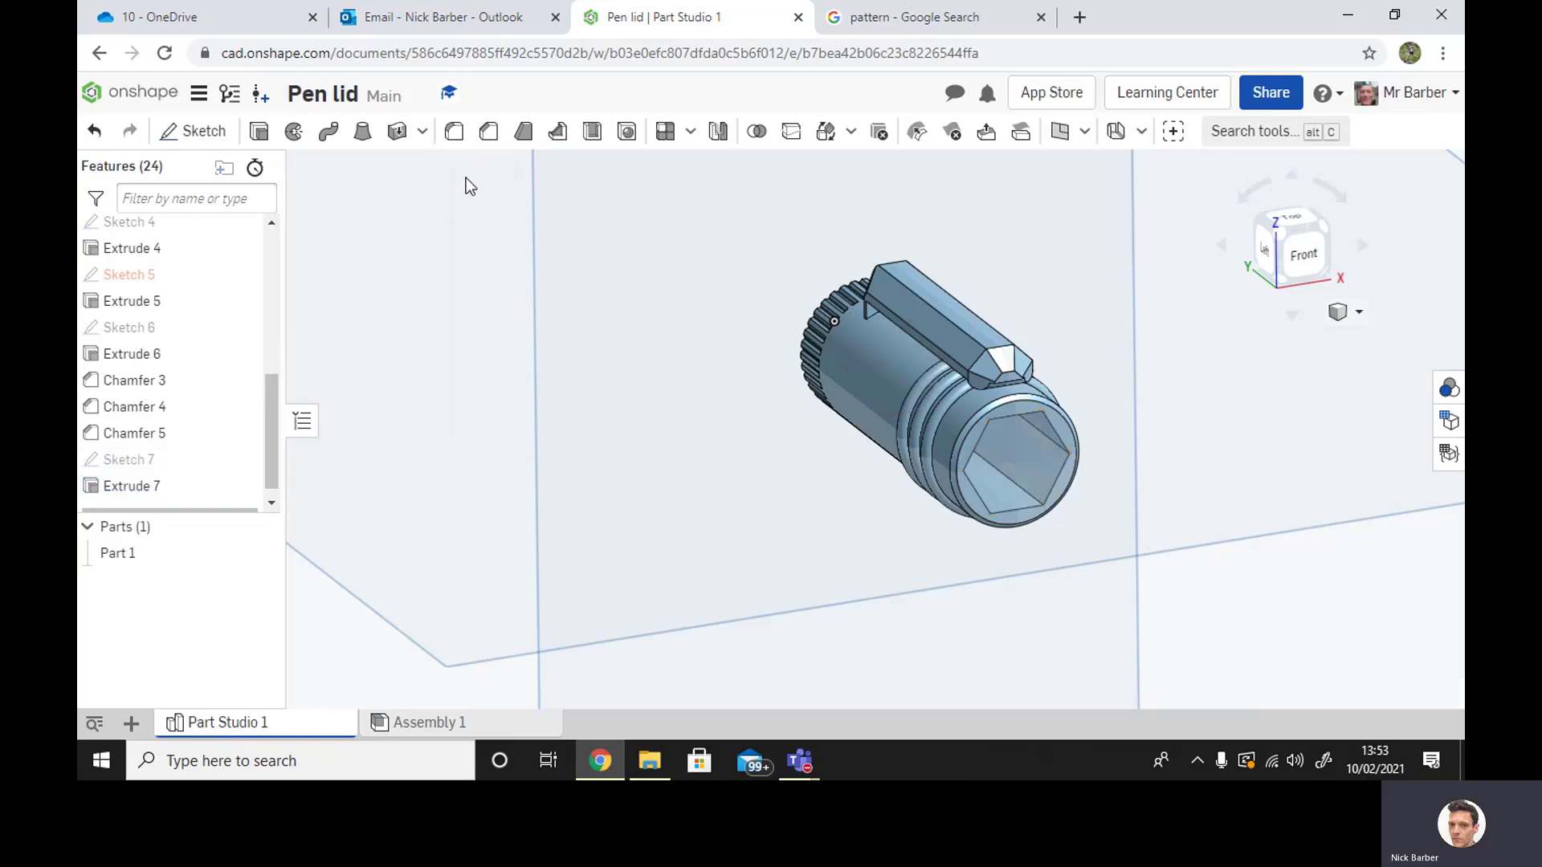
Add a face appearance in golden yellow, FAB601, to all faces of the pen lid and close the appearance settings
right_drag(707, 385, 903, 388)
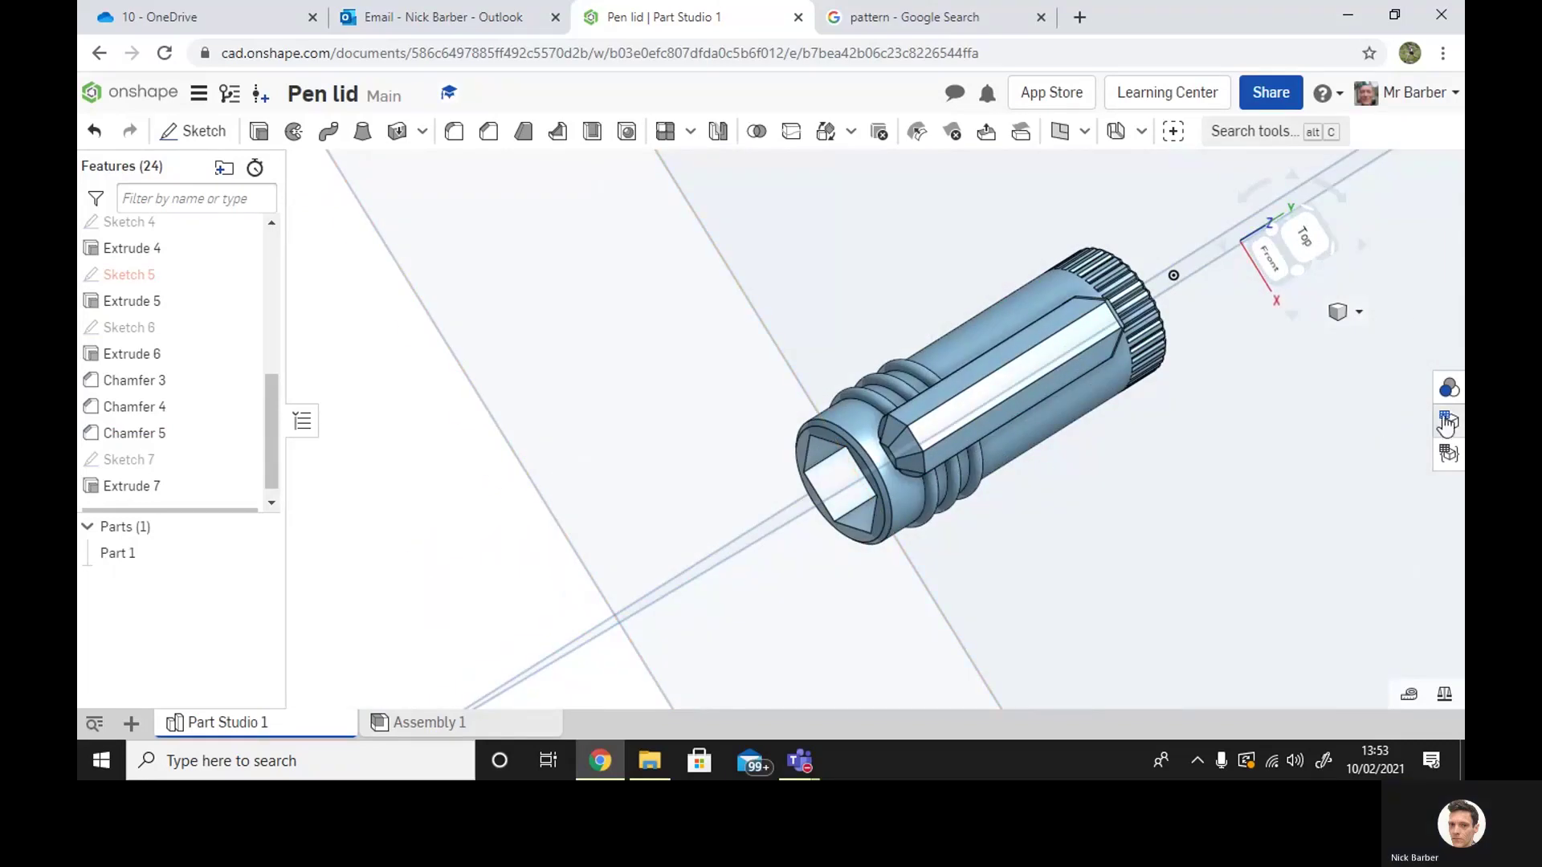
click(1448, 390)
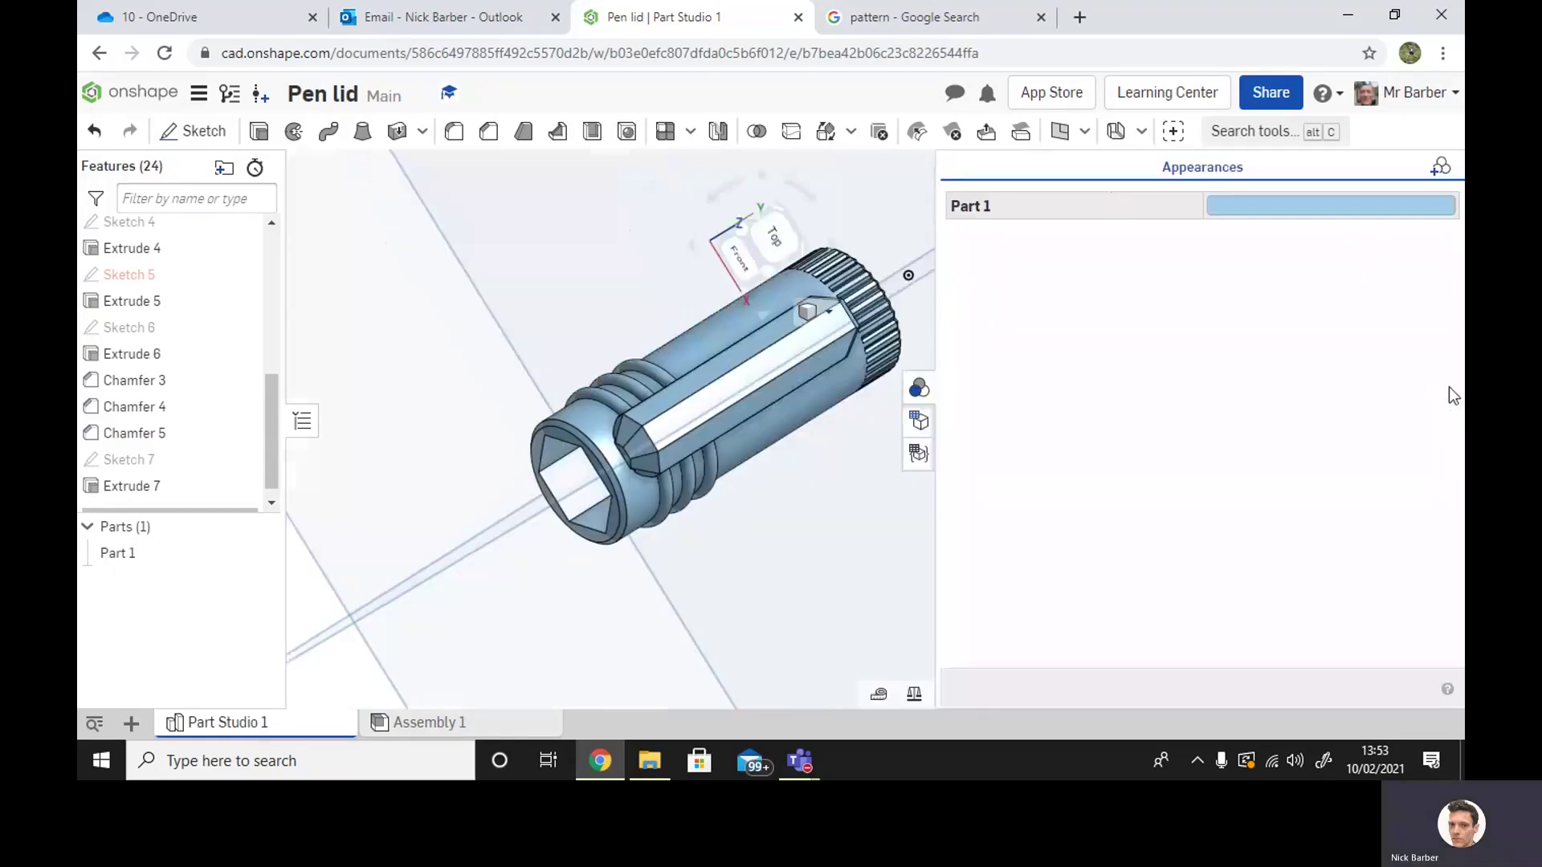
click(1445, 170)
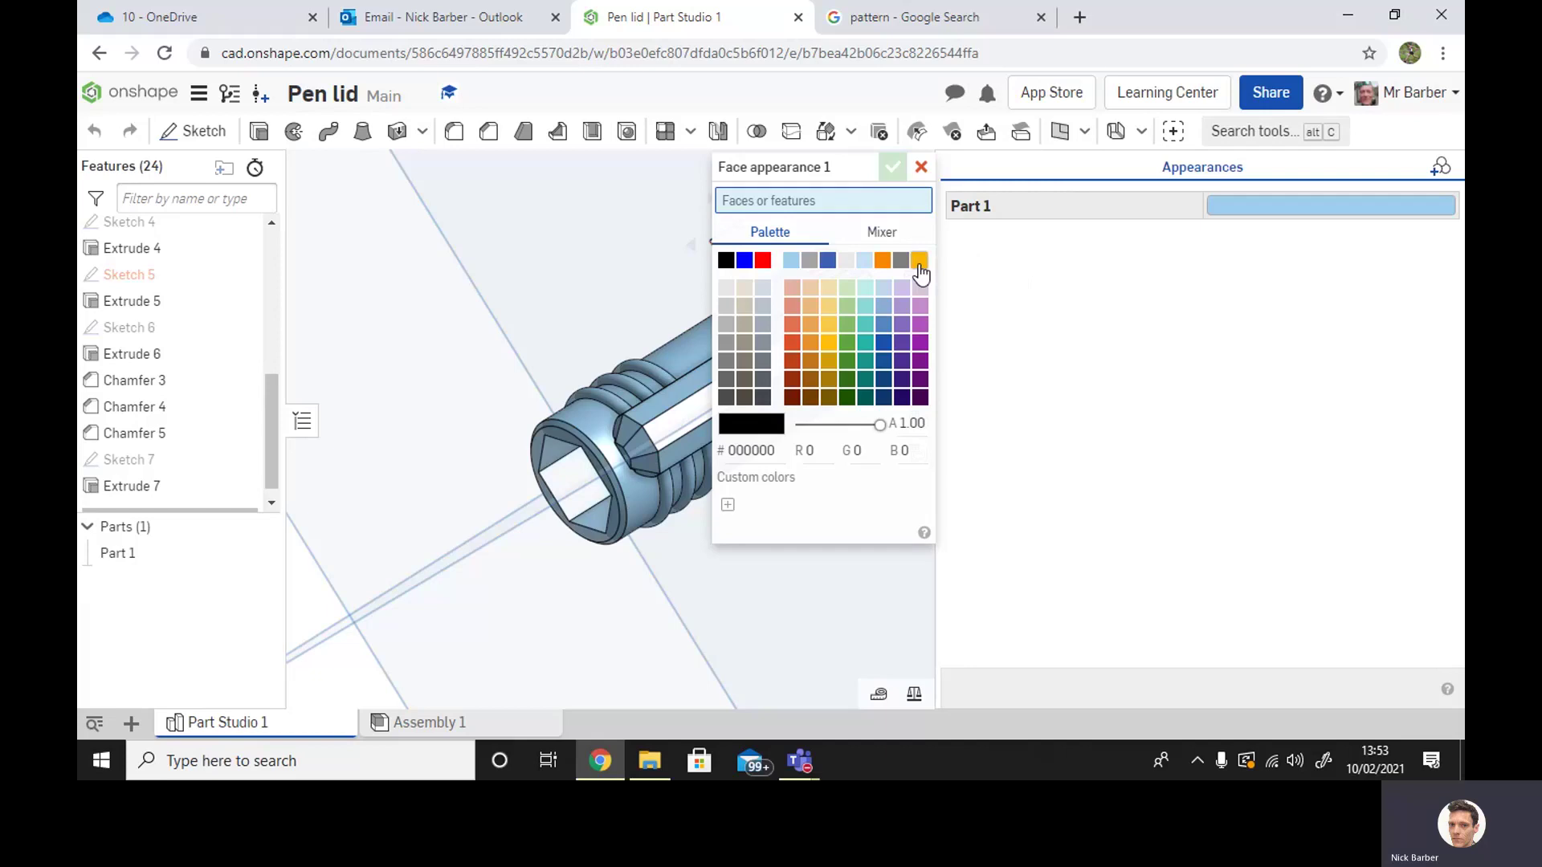
click(919, 263)
drag(397, 199, 1102, 720)
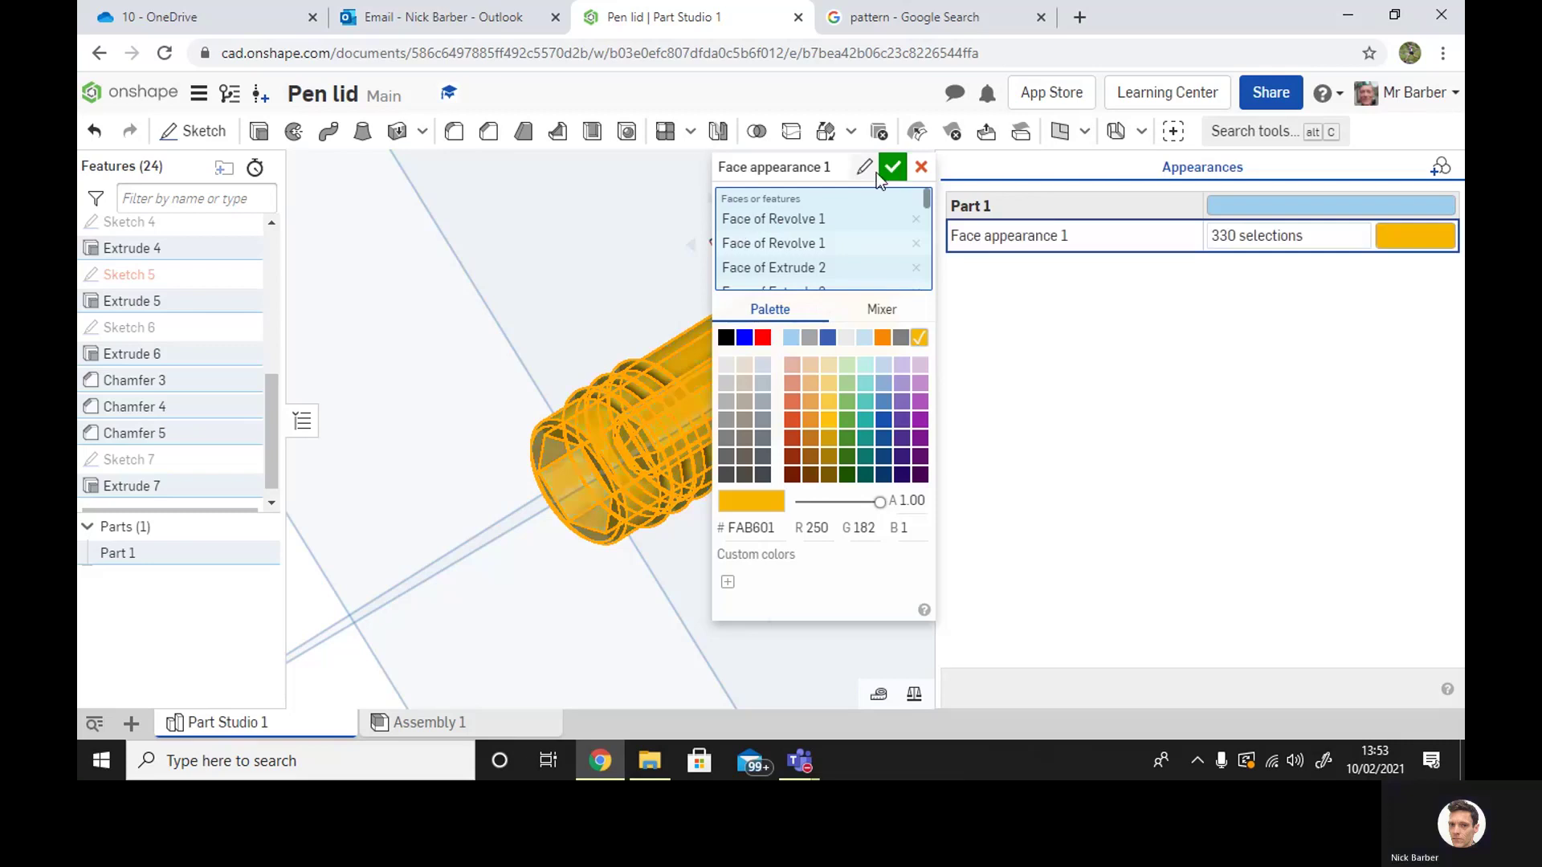
click(891, 167)
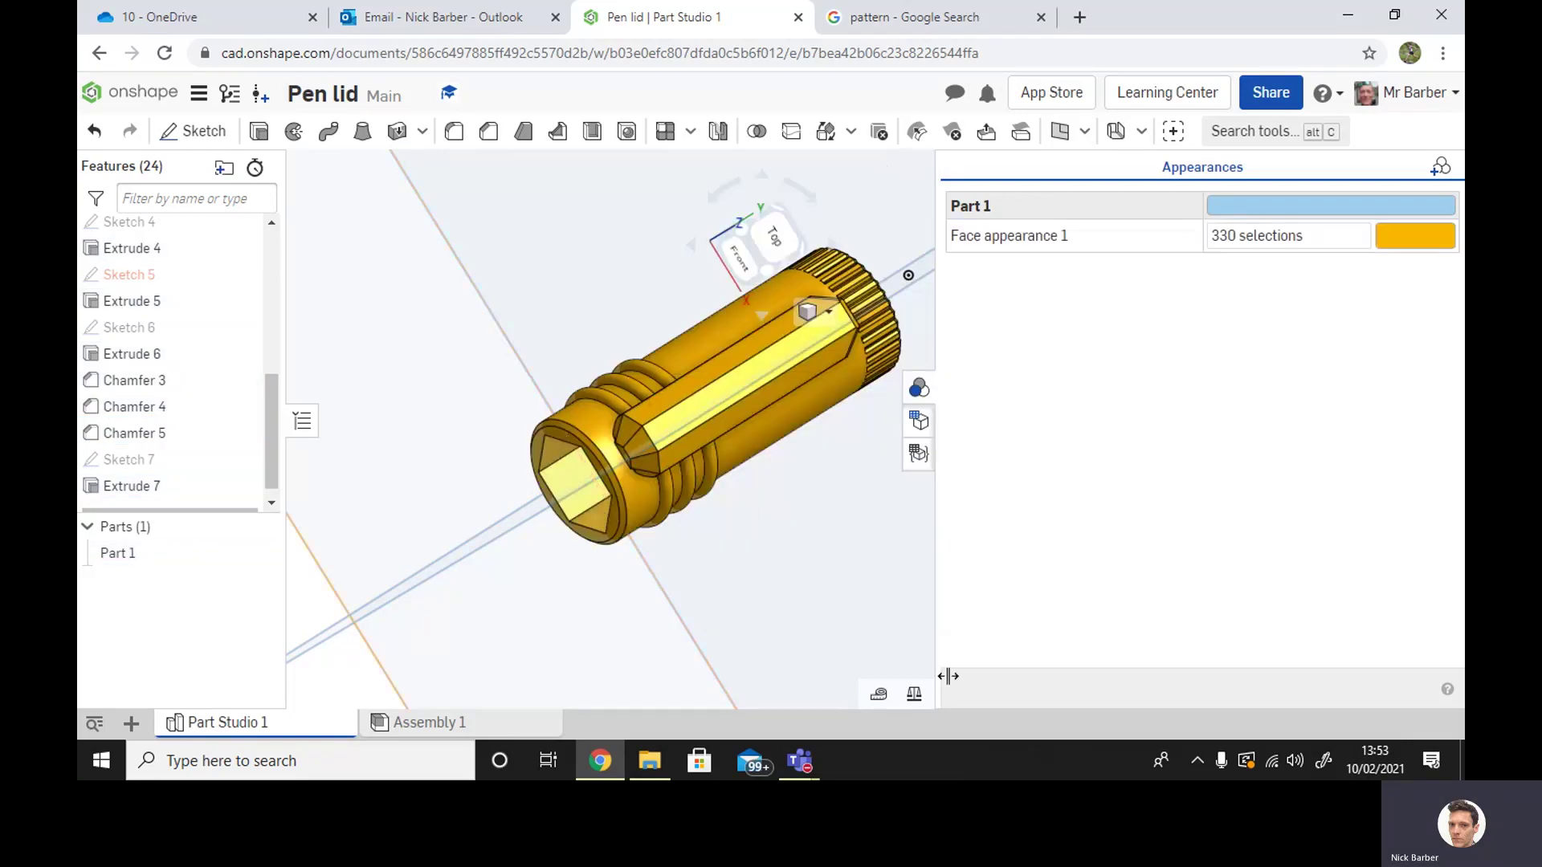
right_drag(835, 595, 609, 587)
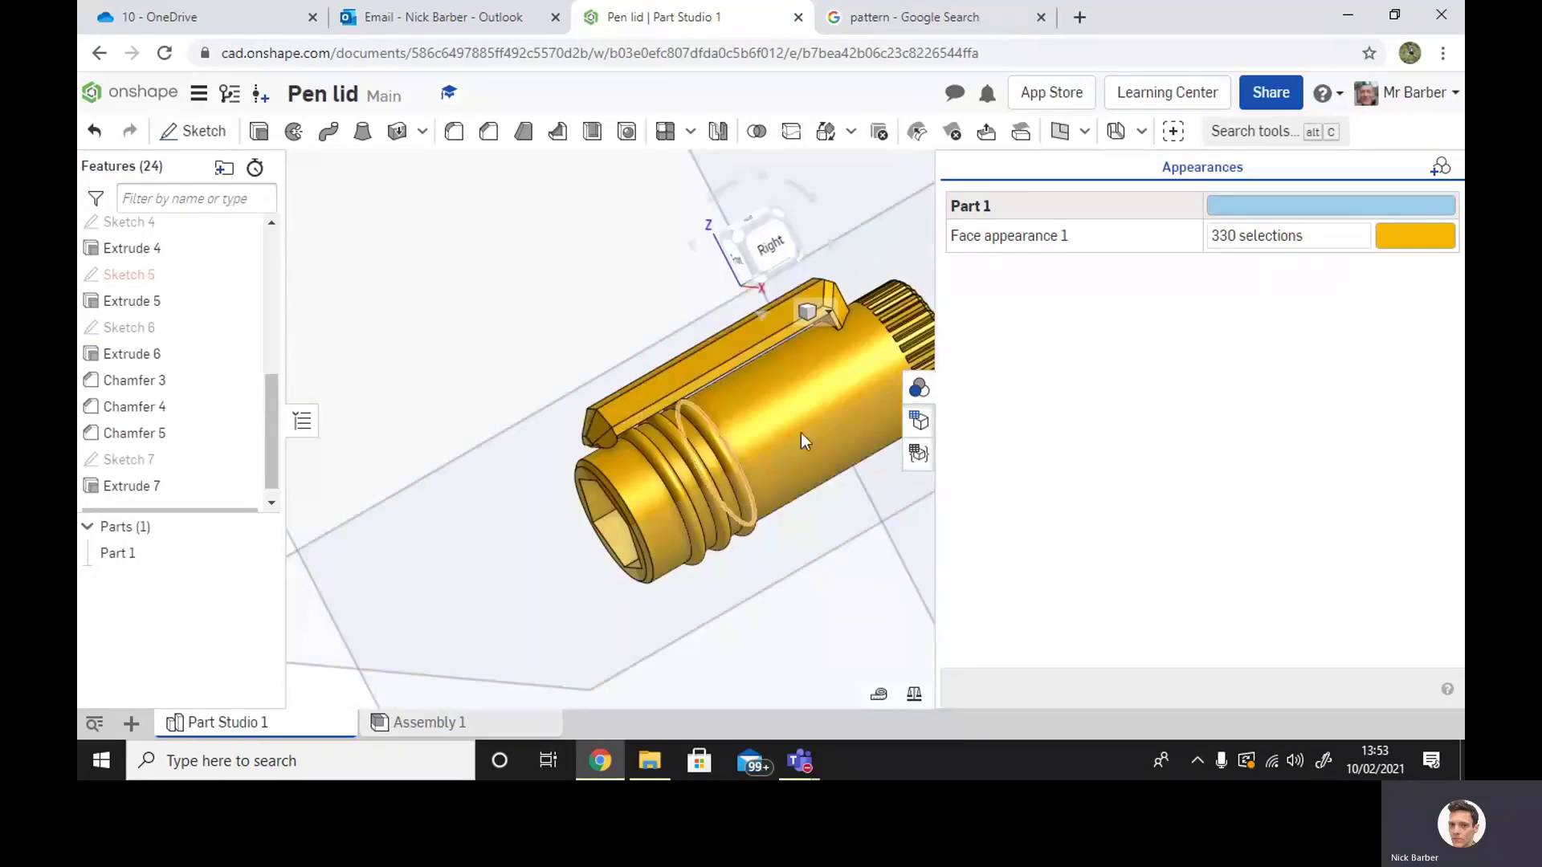
click(542, 223)
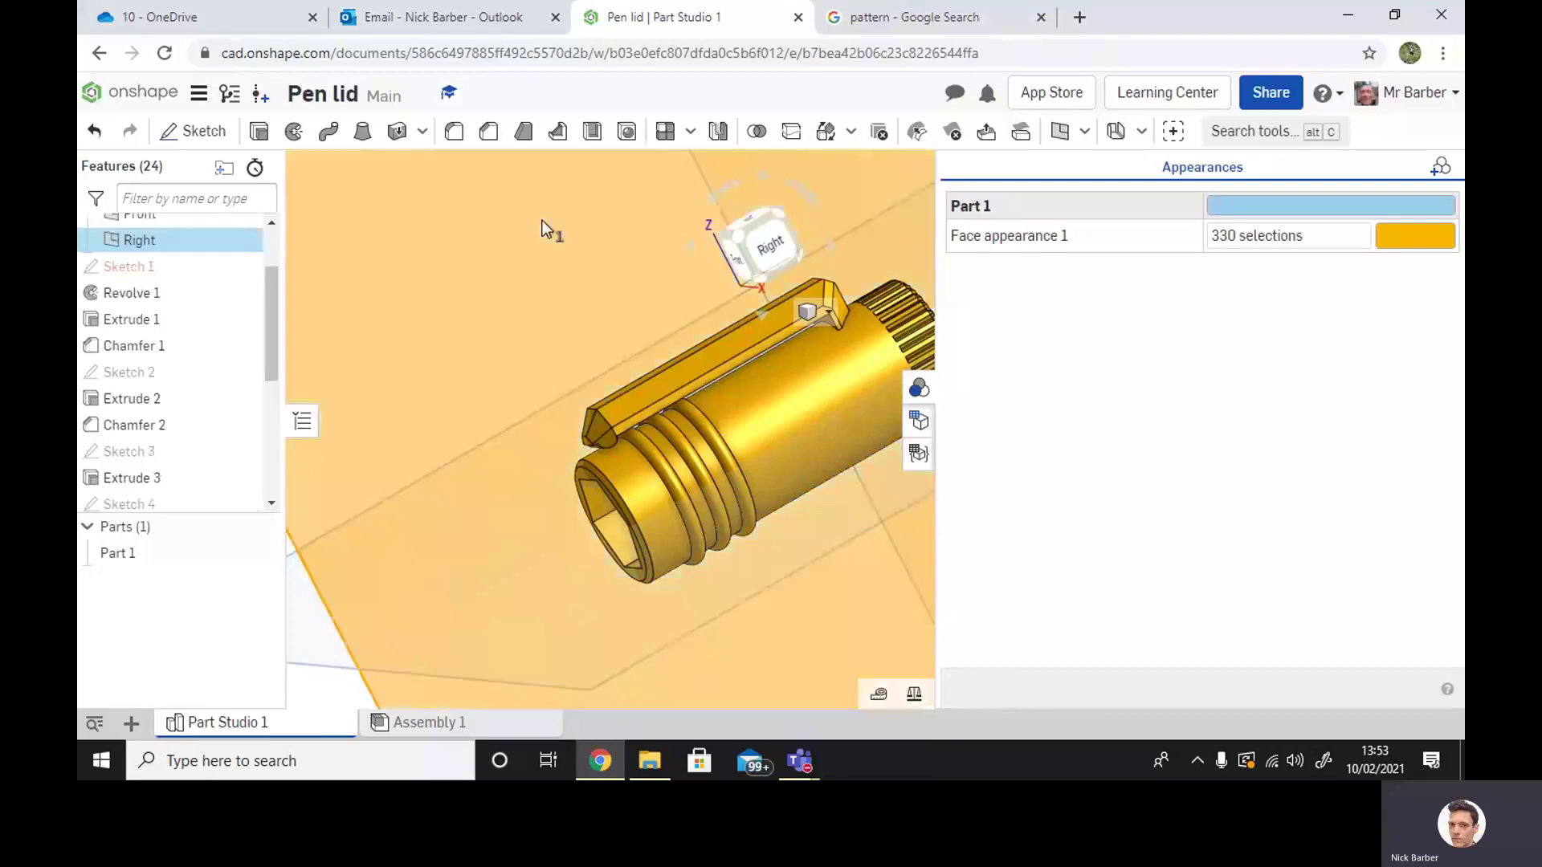
click(312, 638)
click(325, 685)
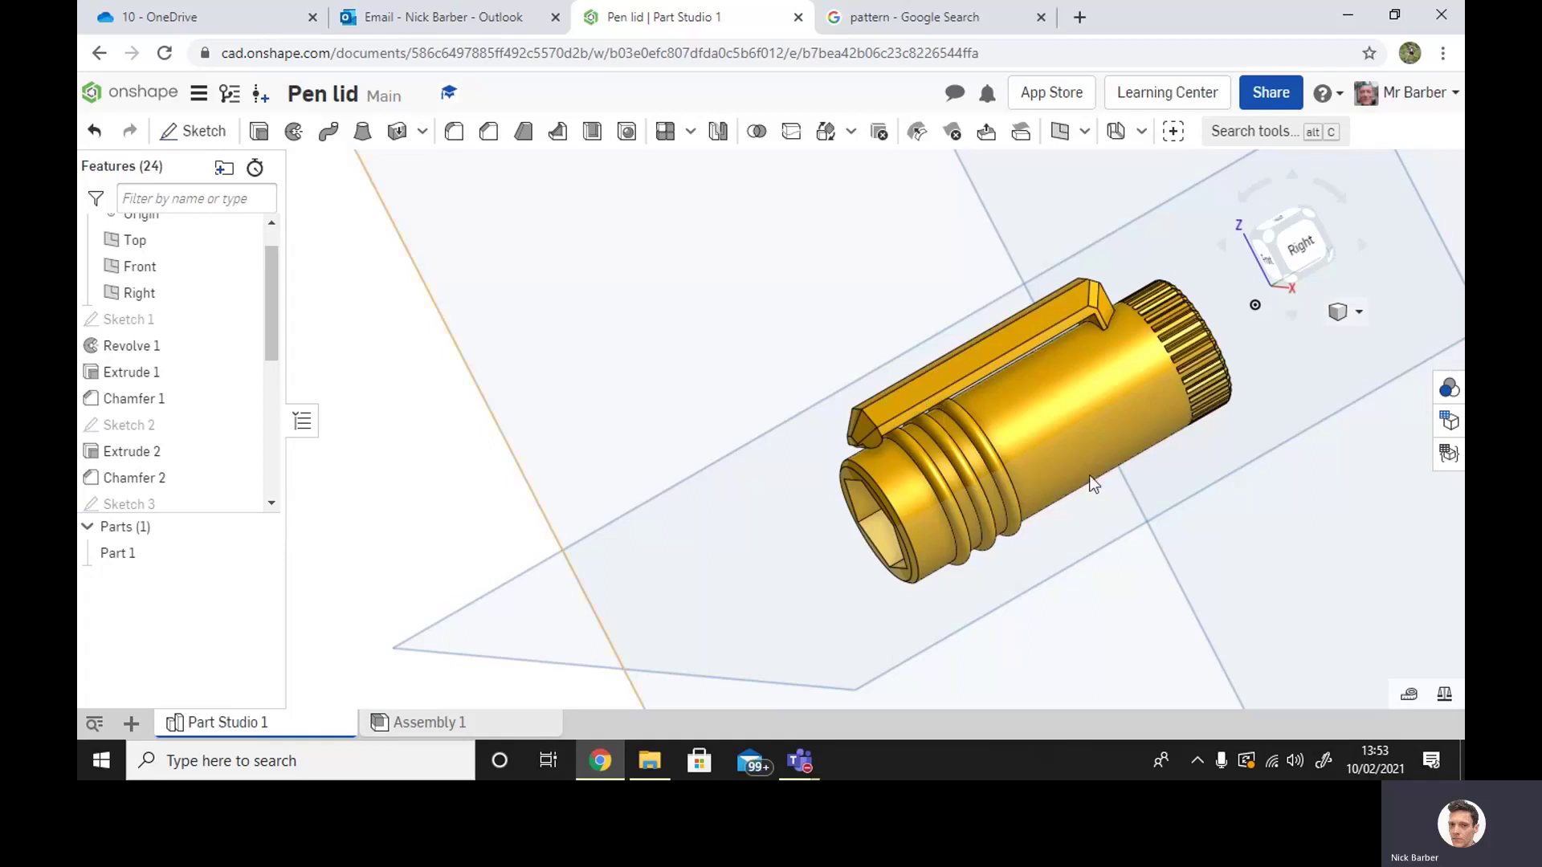
Select the whole pen lid and review its export settings for the STL format without exporting
drag(716, 243, 1299, 604)
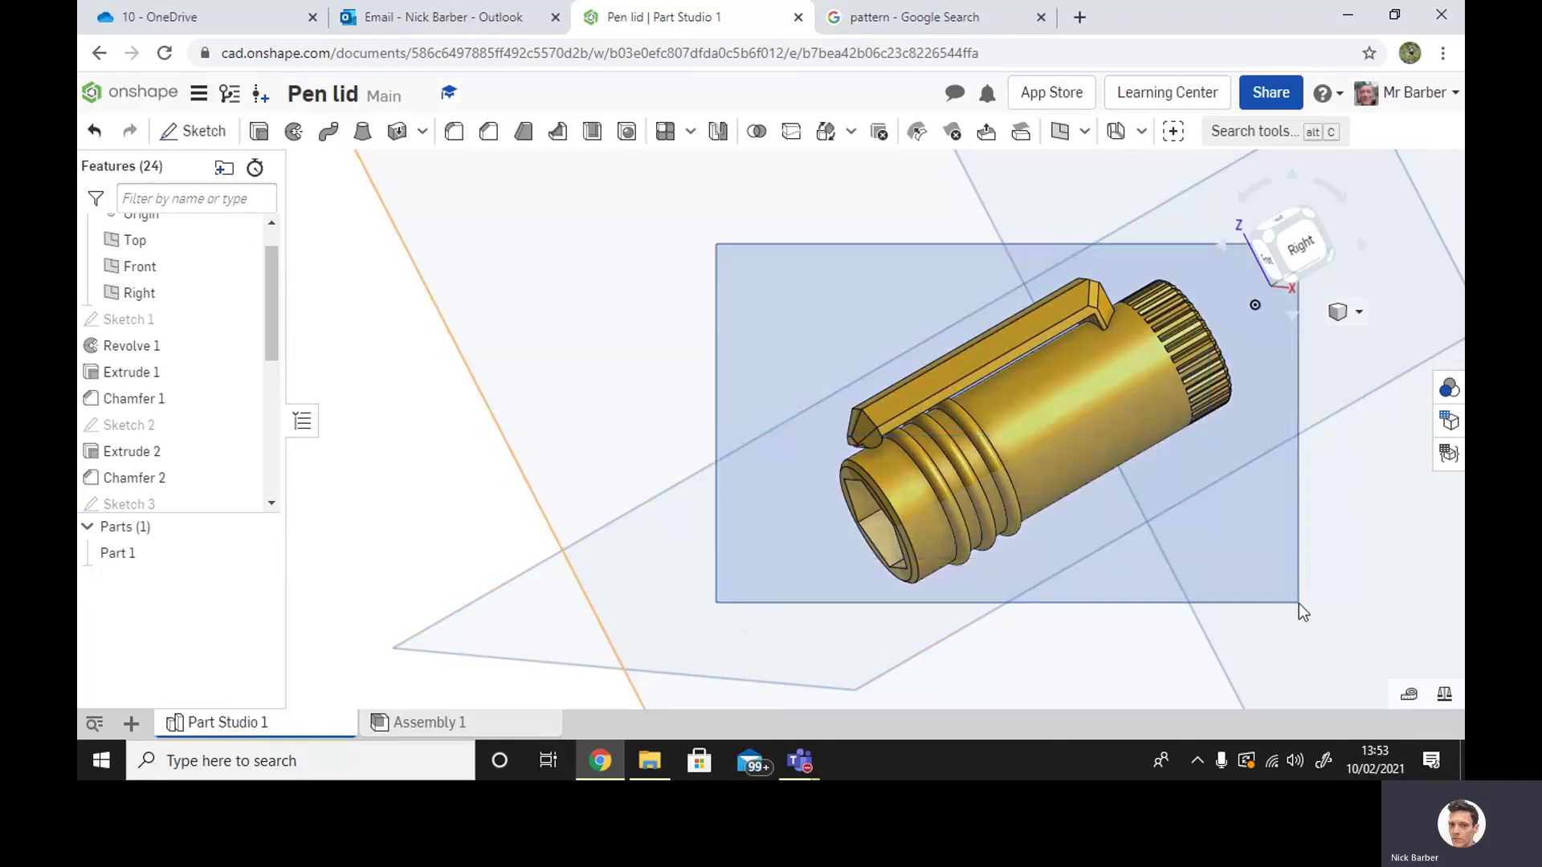
right_click(1067, 418)
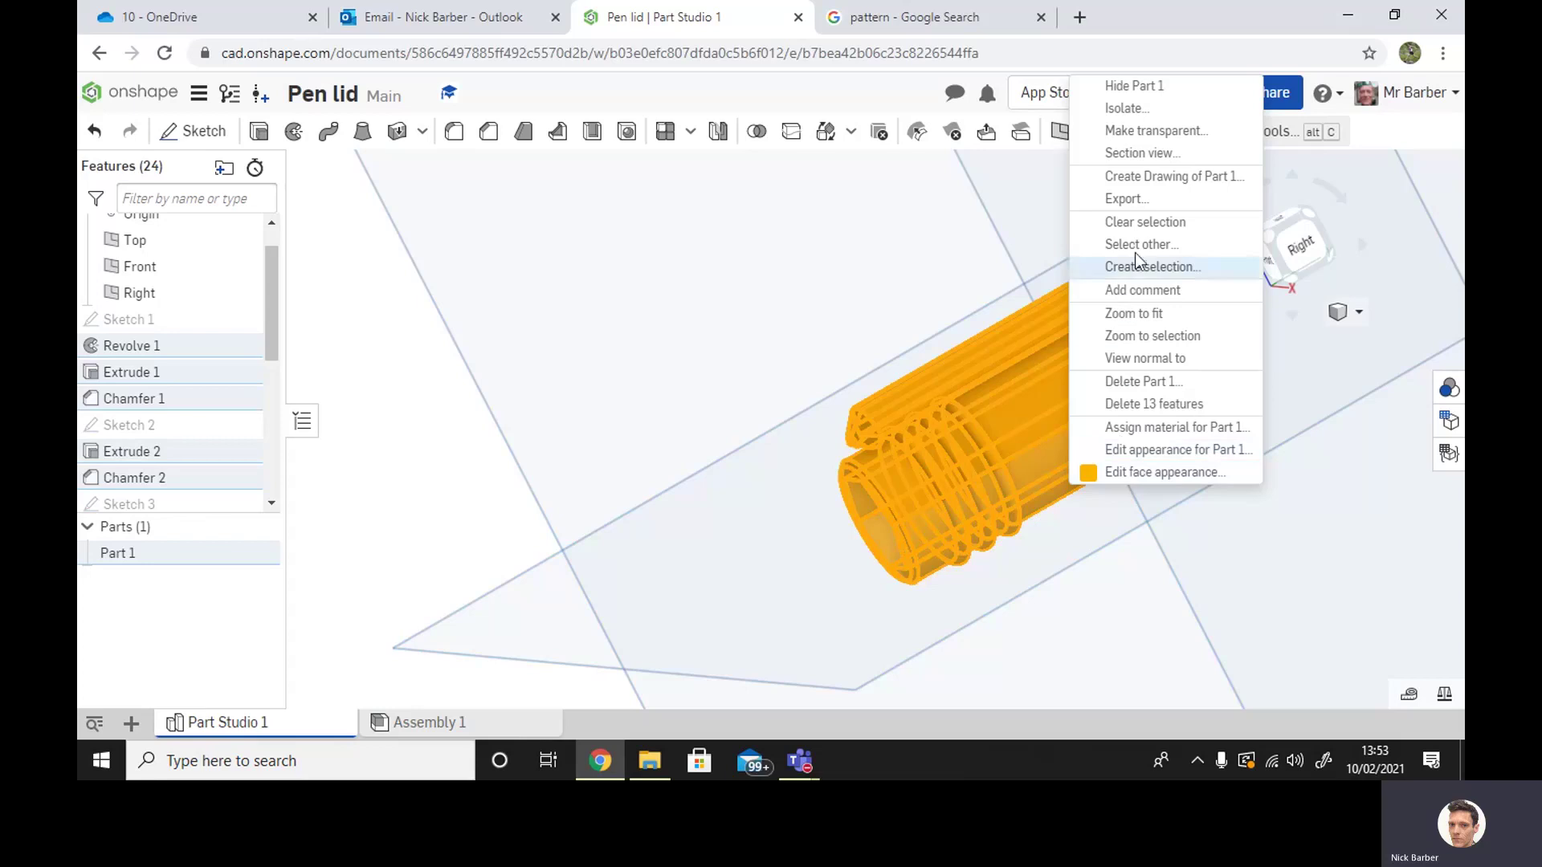
click(1128, 198)
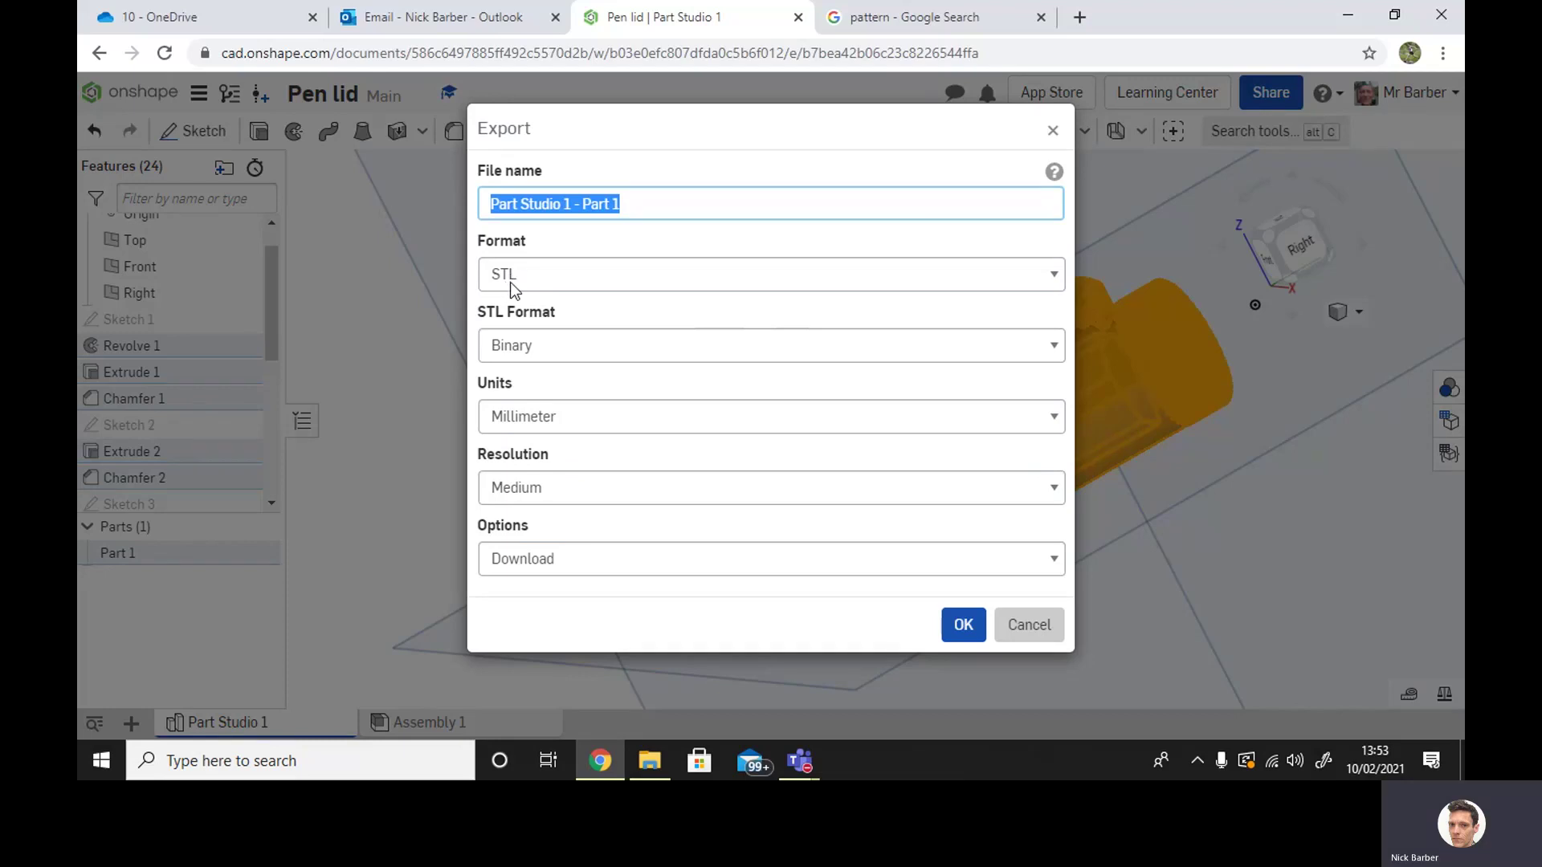
click(1029, 625)
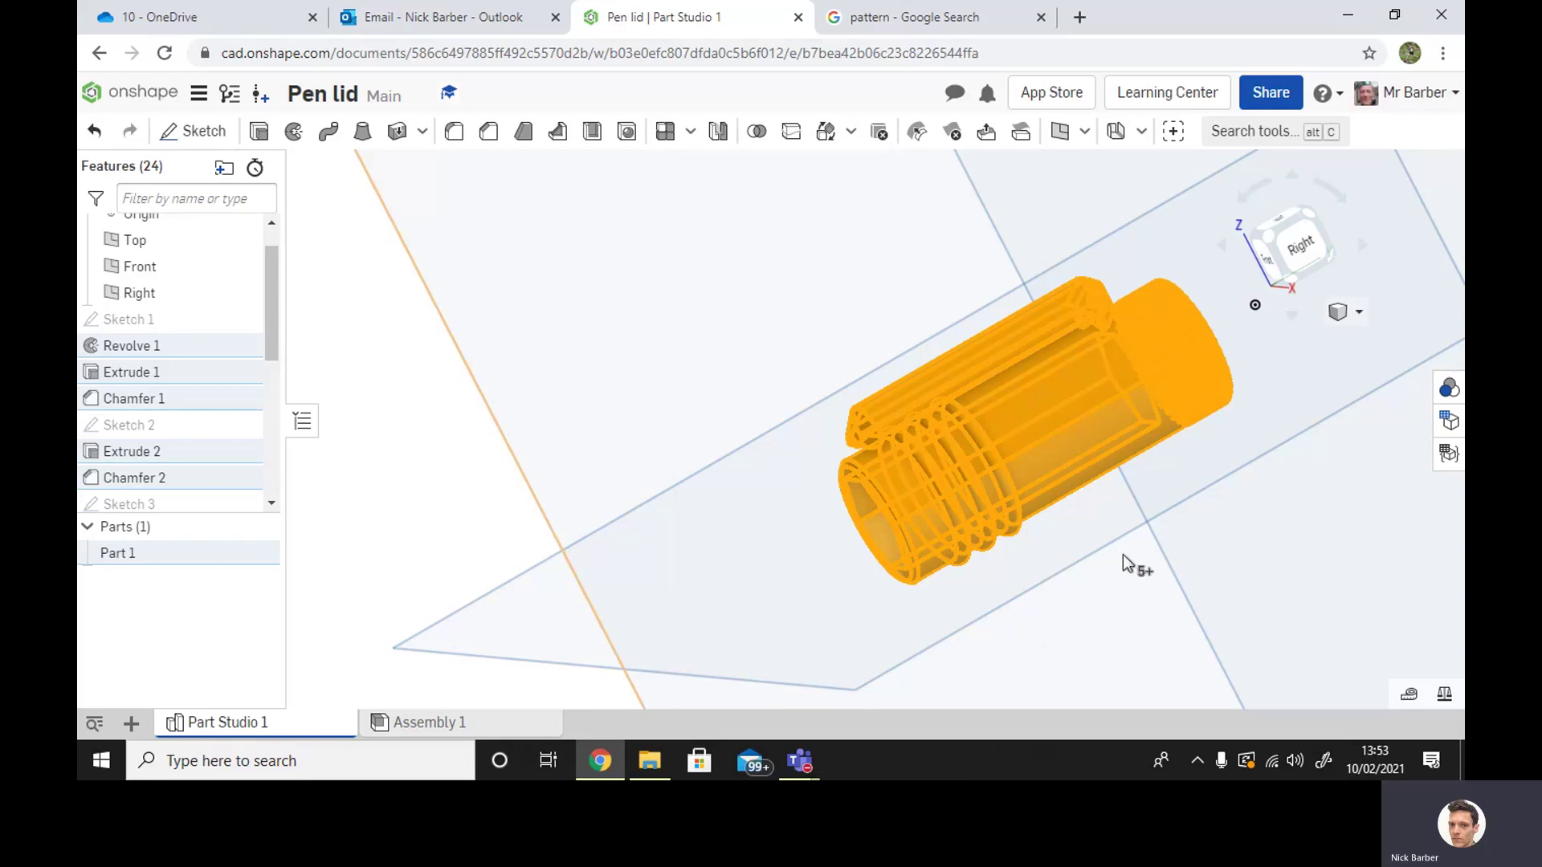
scroll(1101, 530, down, 3)
scroll(1095, 528, up, 8)
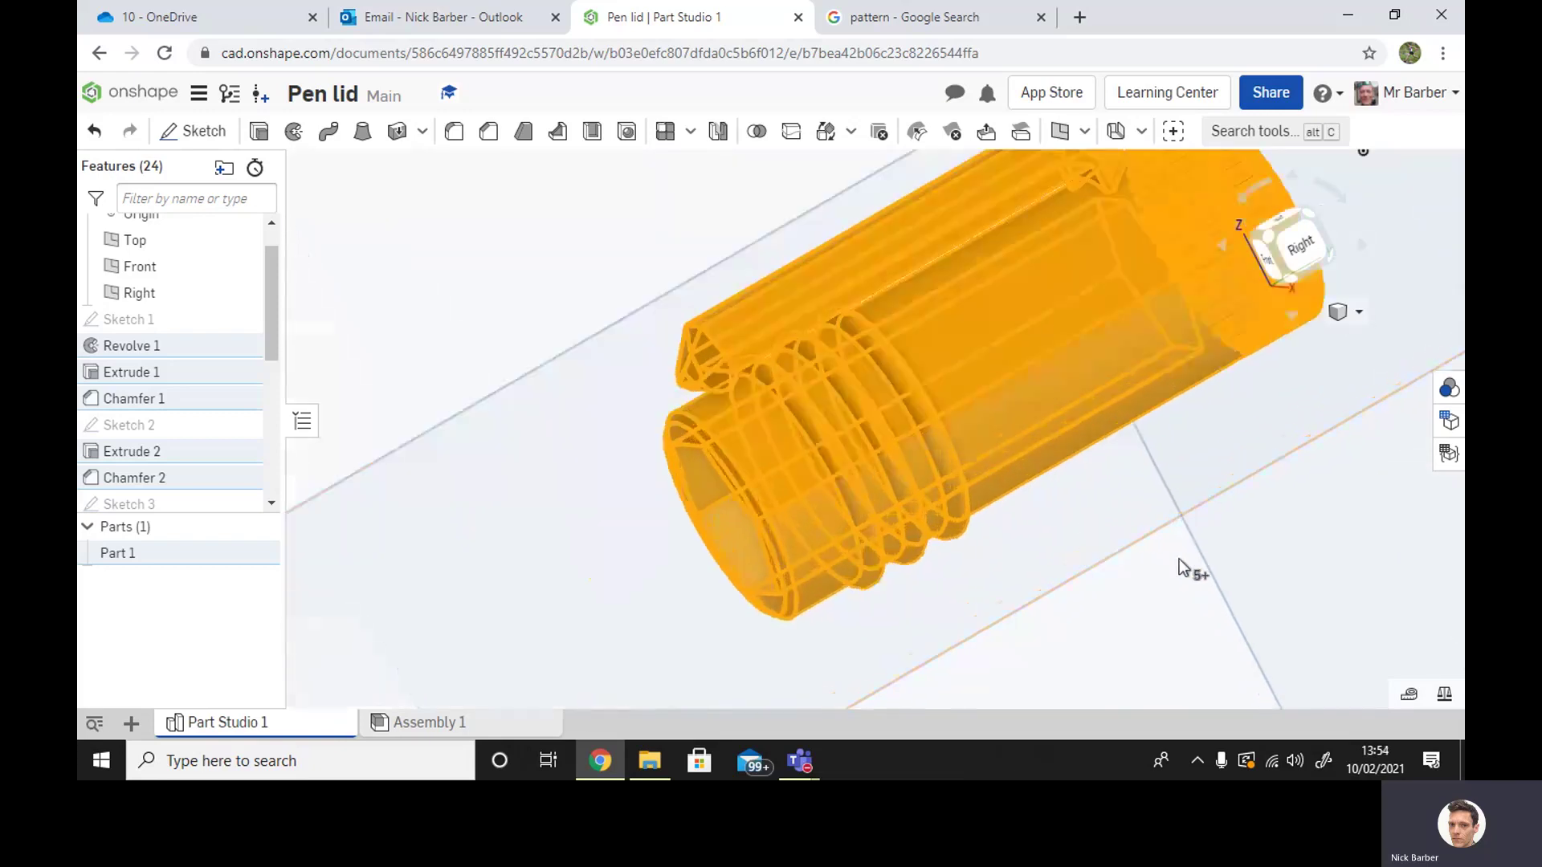
middle_drag(1165, 527, 1015, 644)
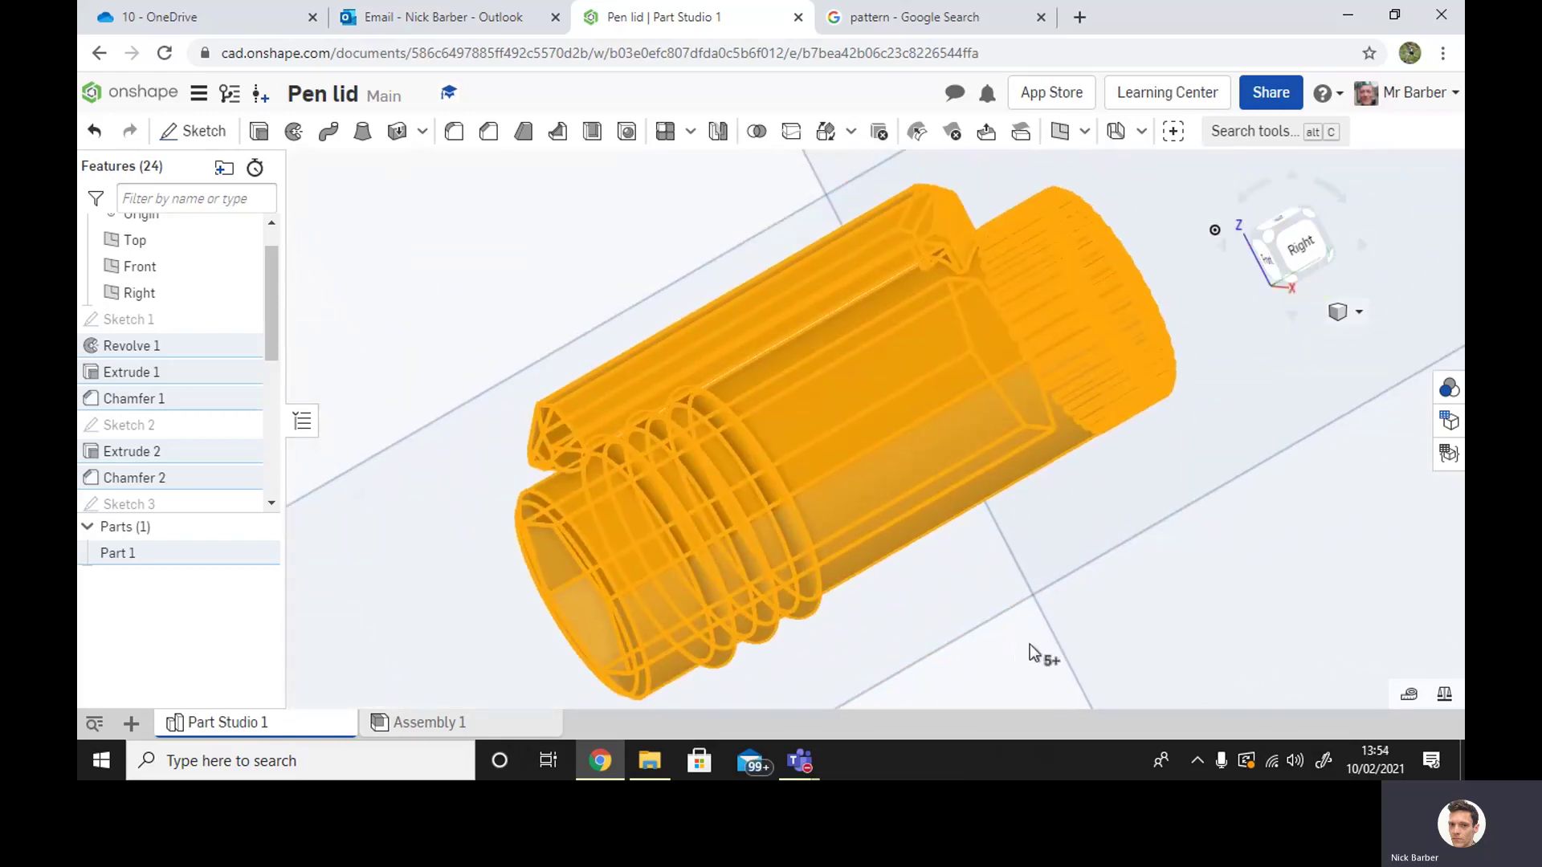